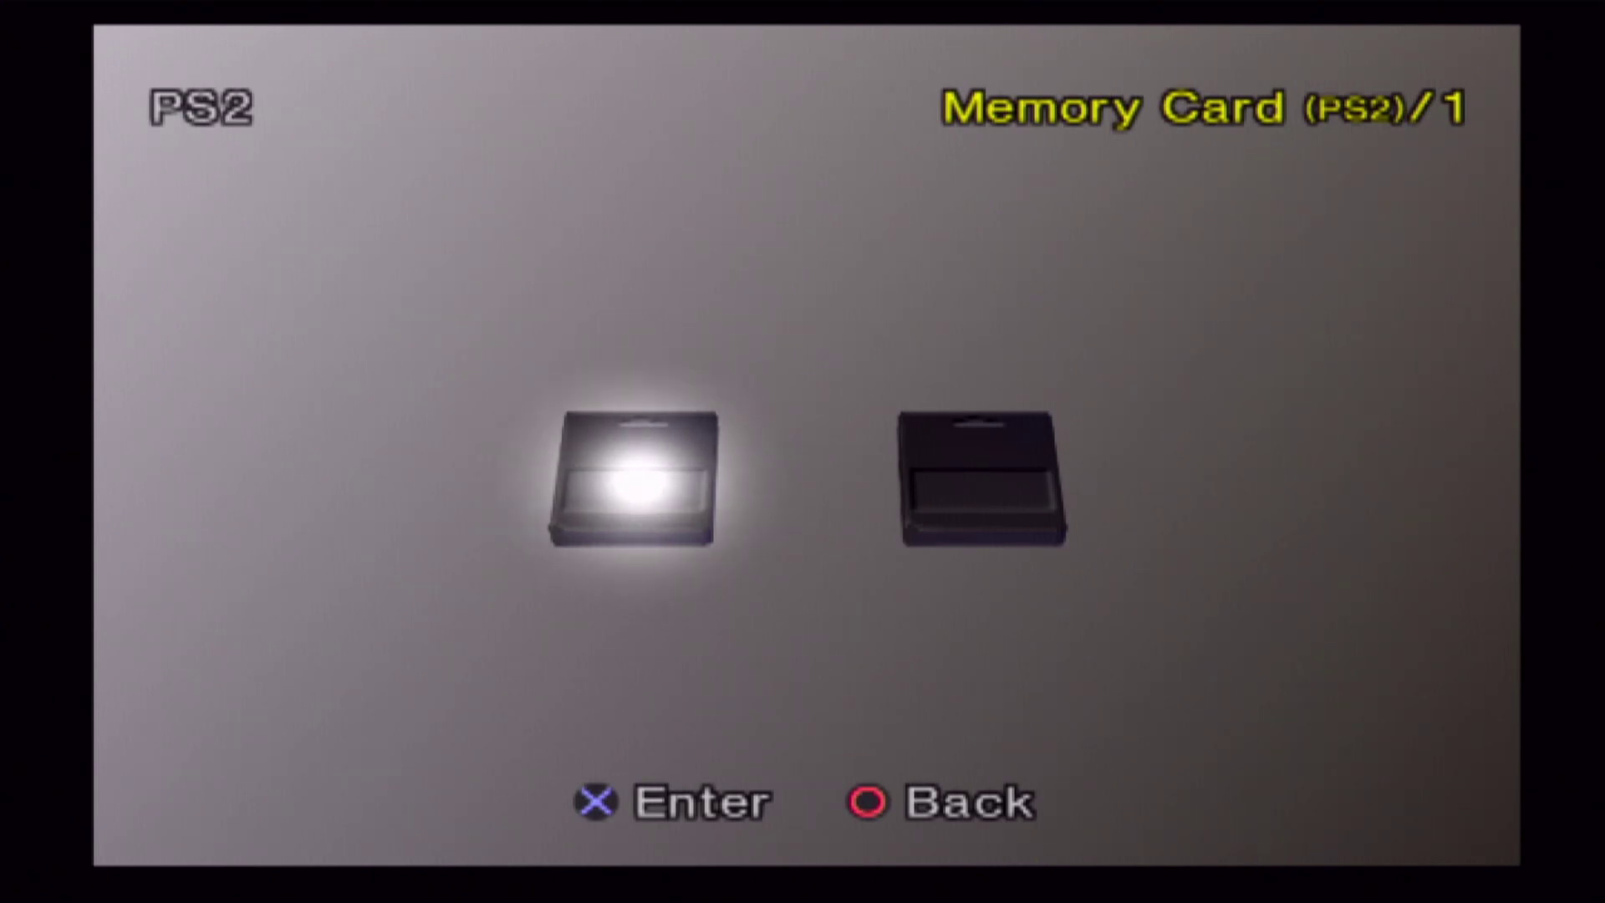
Toggle between the two memory cards and open memory card 2.
key(Right)
key(Left)
key(Right)
key(Left)
key(Right)
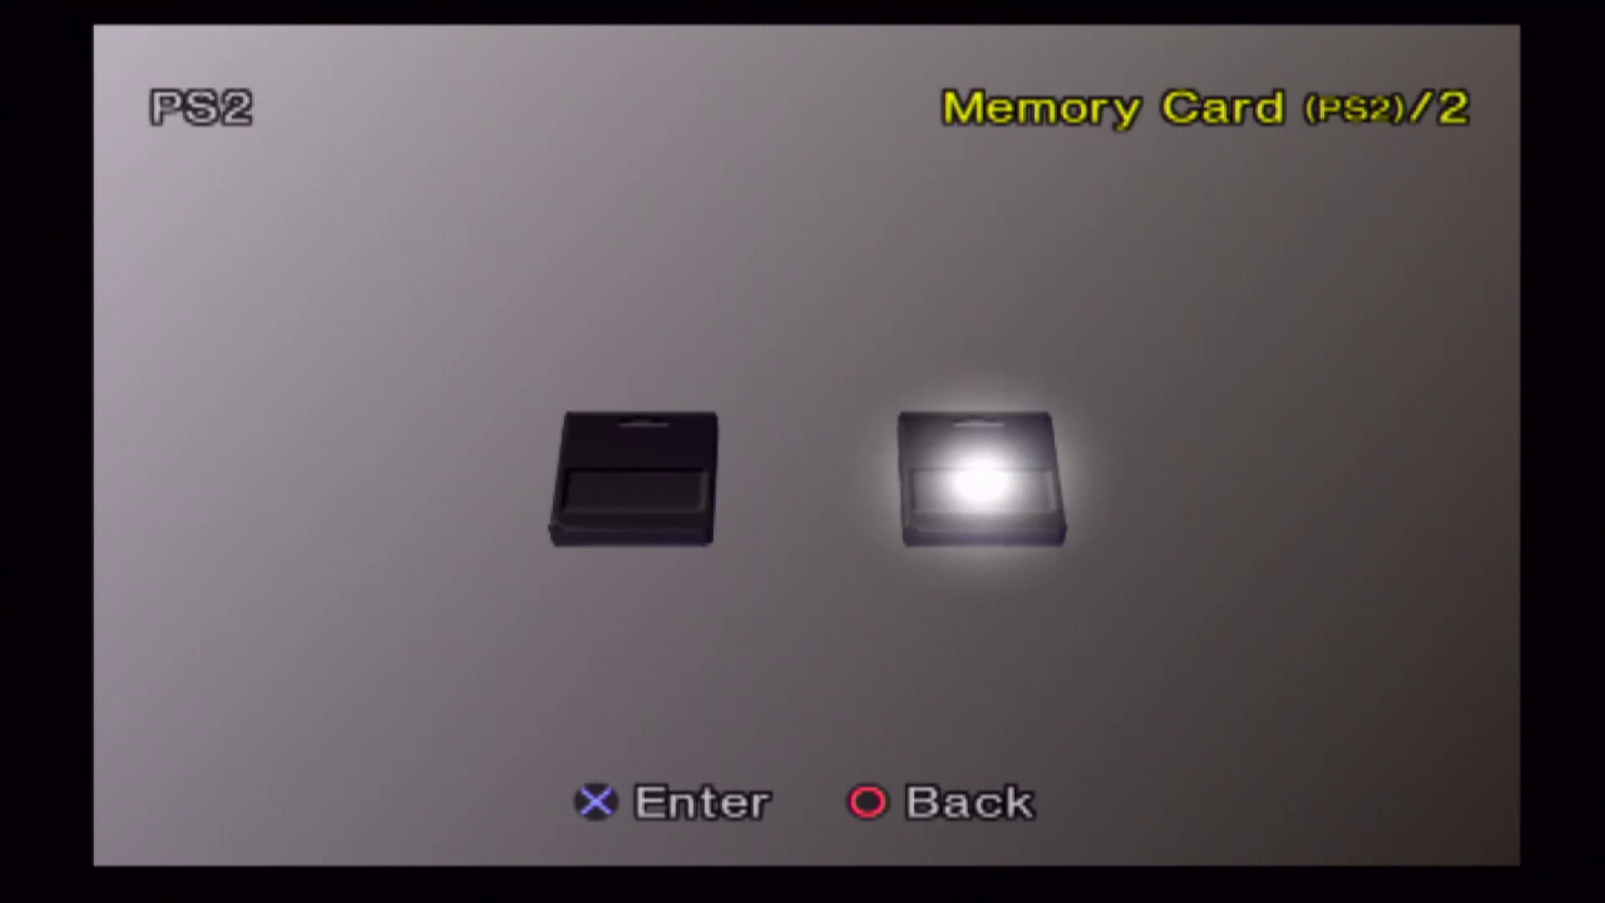
key(Left)
key(Right)
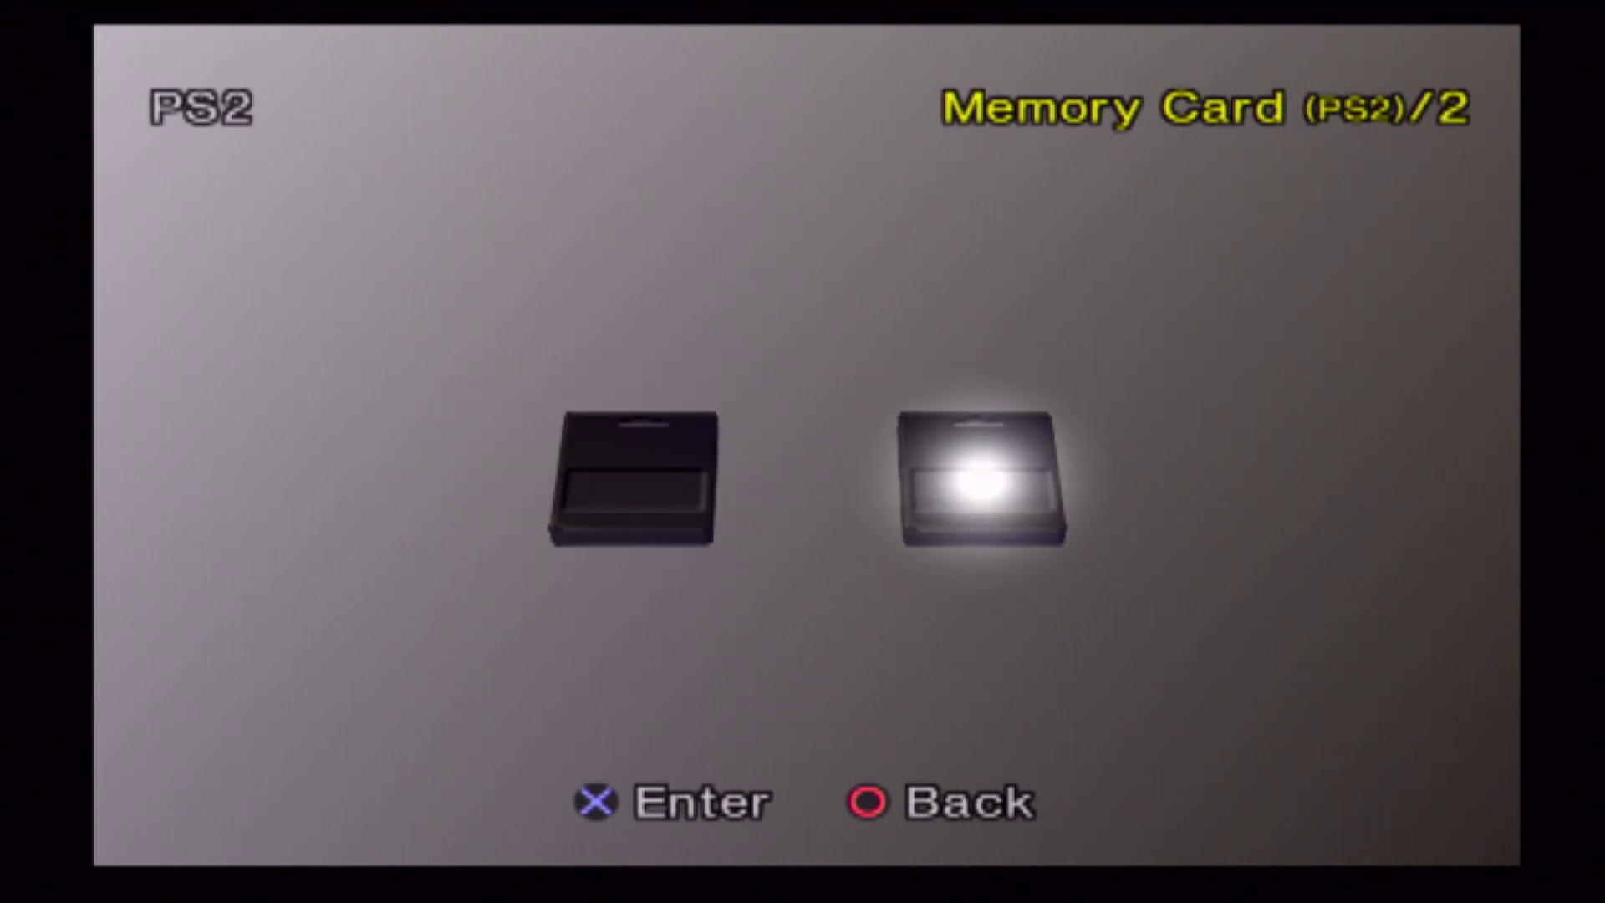
key(Left)
key(Right)
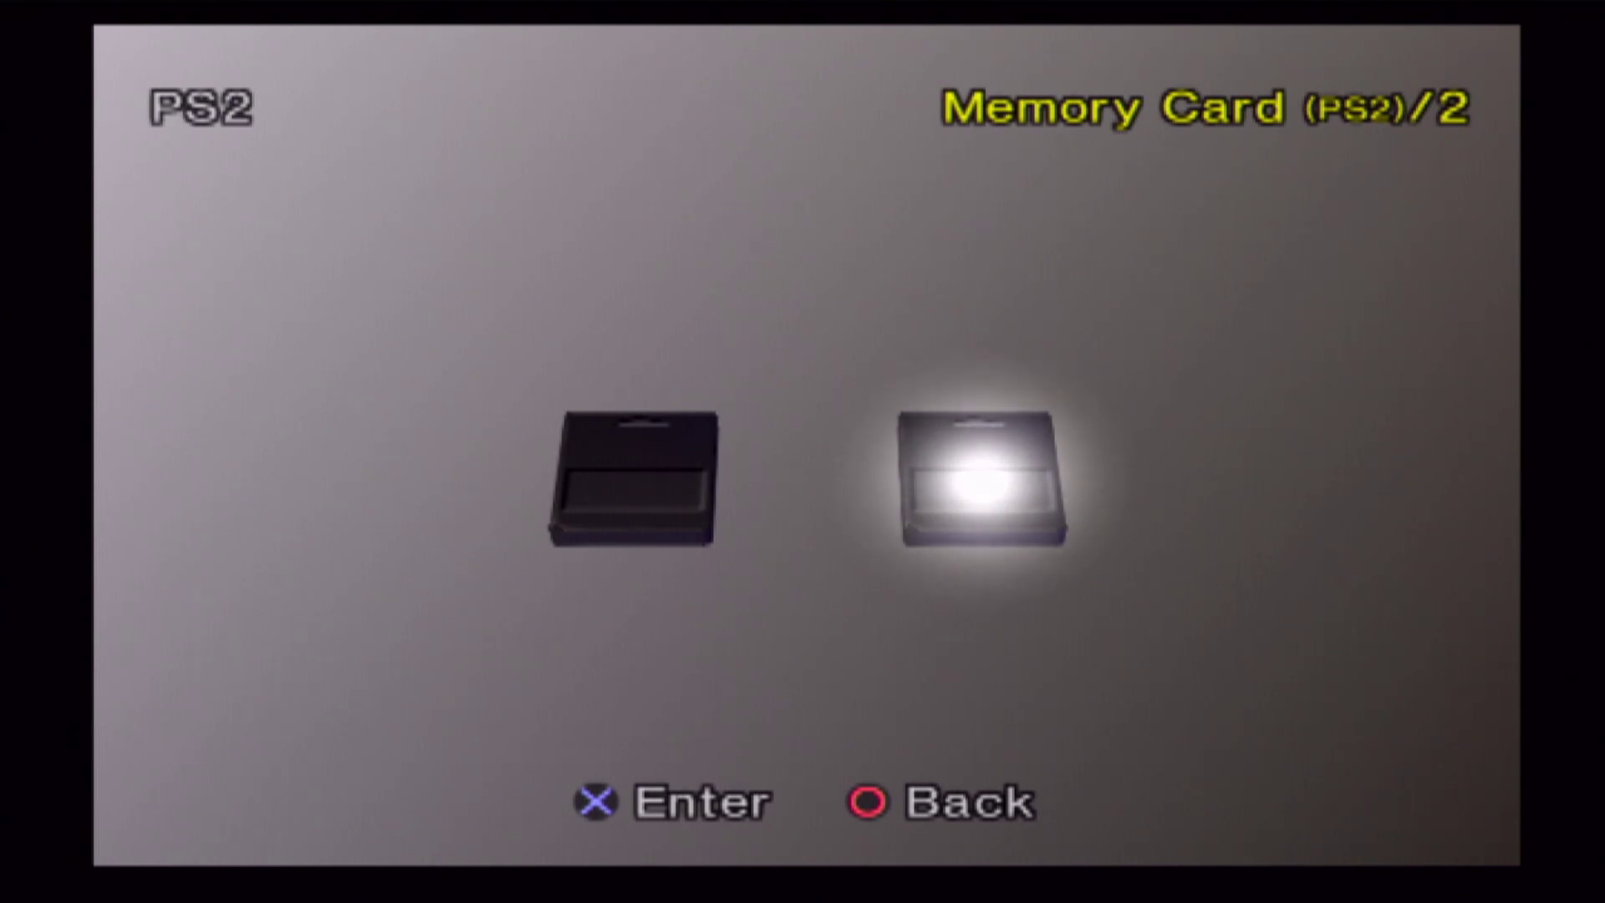
key(Return)
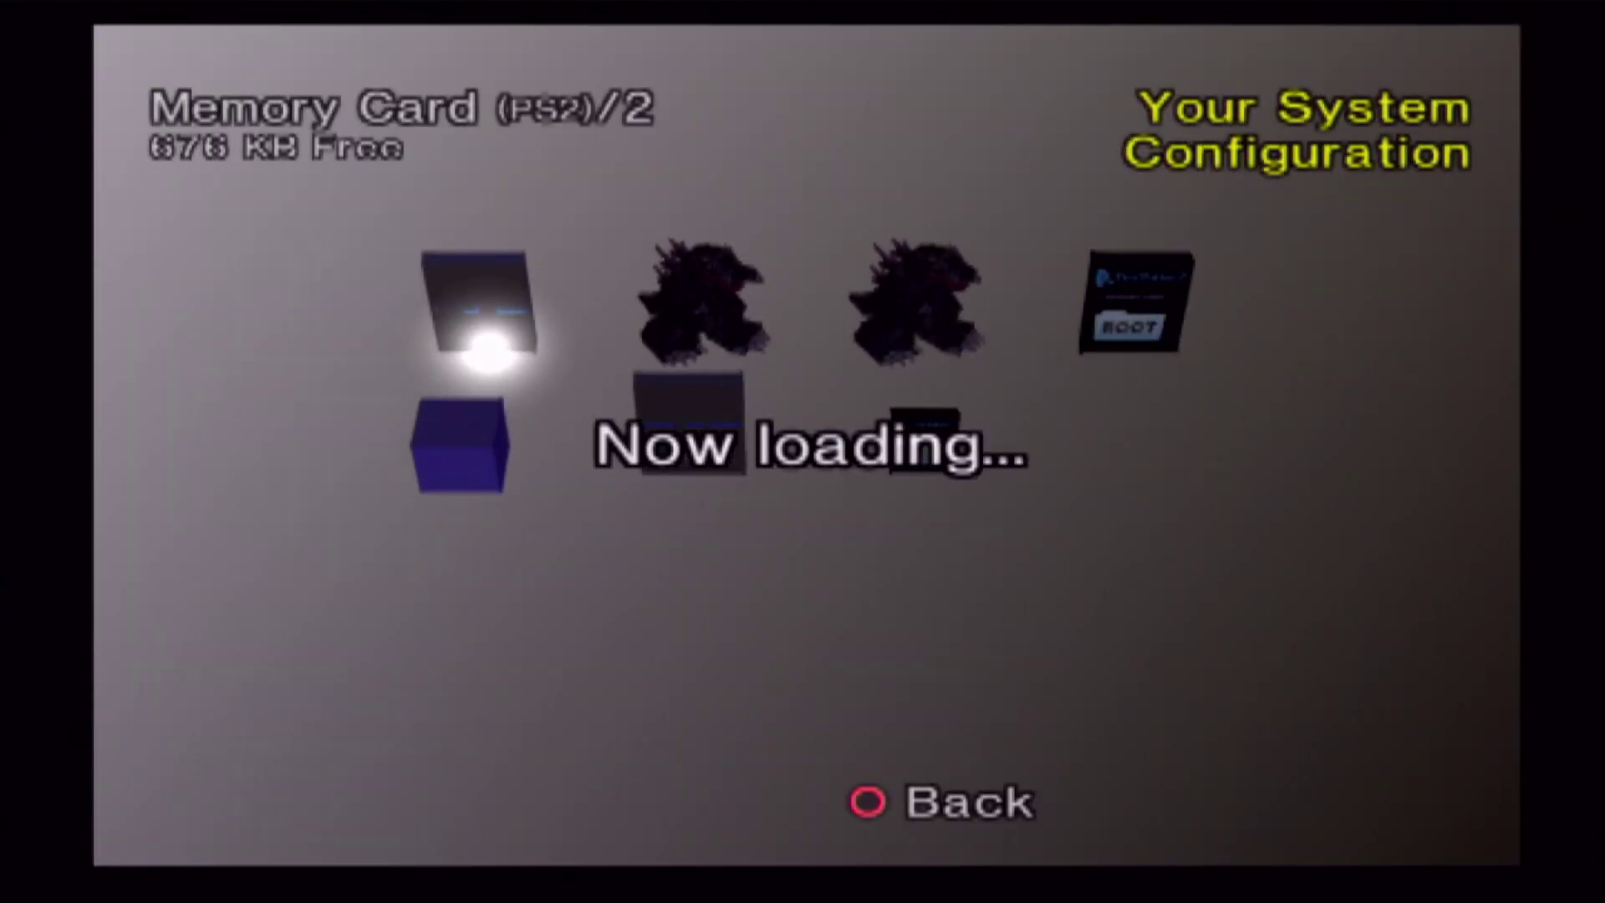
Step through the saves on the cards, ending on the Godzilla Options save.
key(Right)
key(Right)
key(Right)
key(Right)
key(Down)
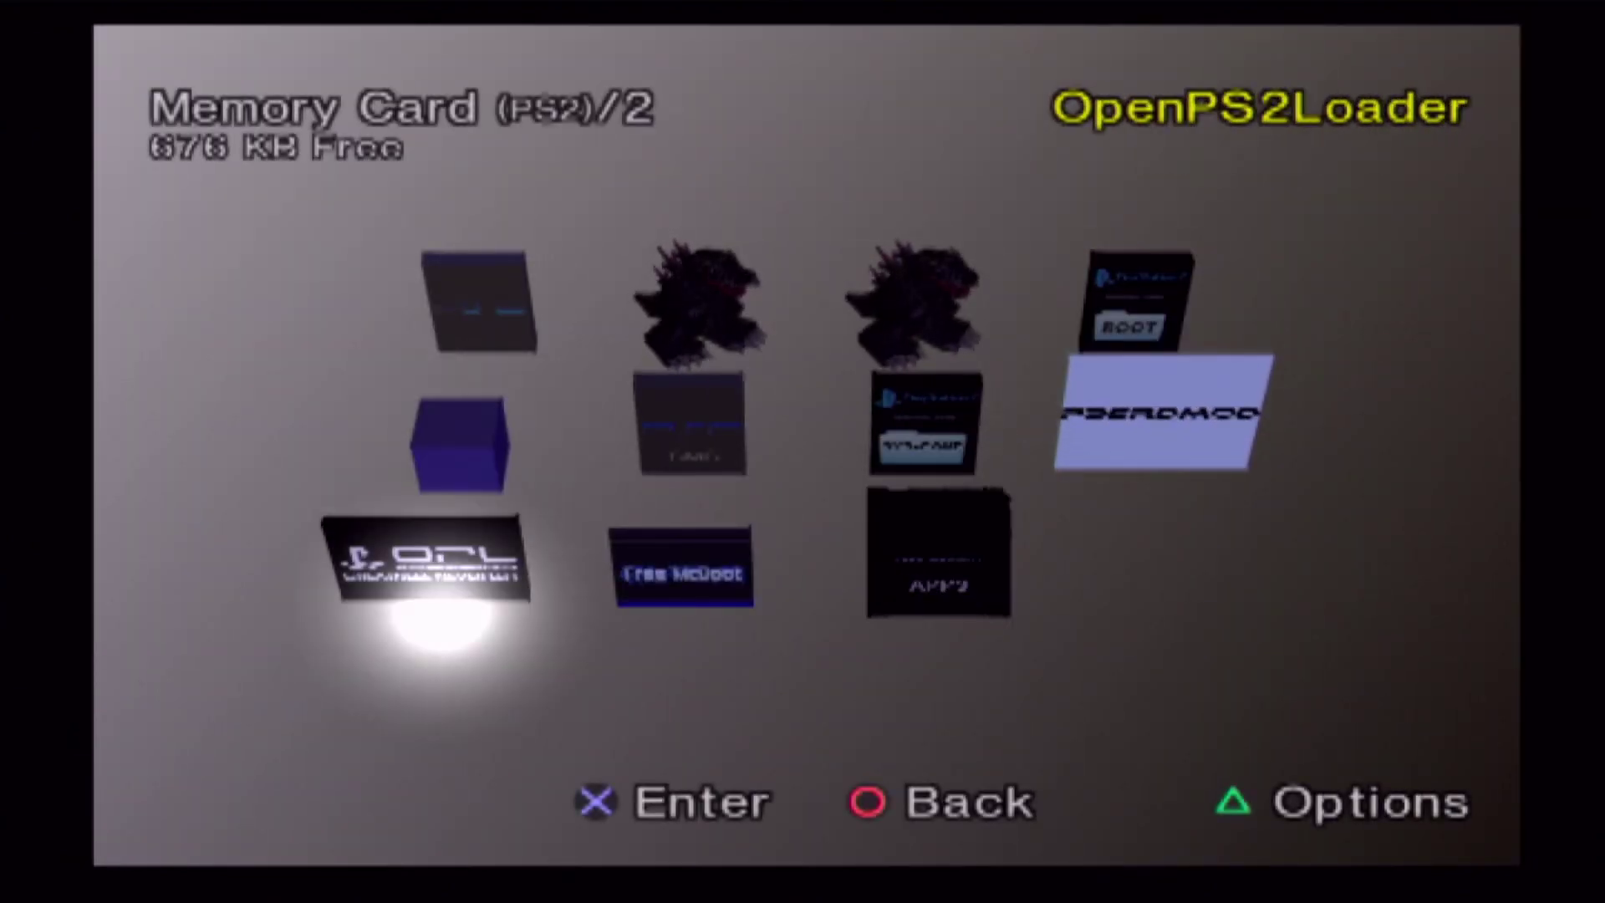
key(Right)
key(Right)
key(Up)
key(Left)
key(Left)
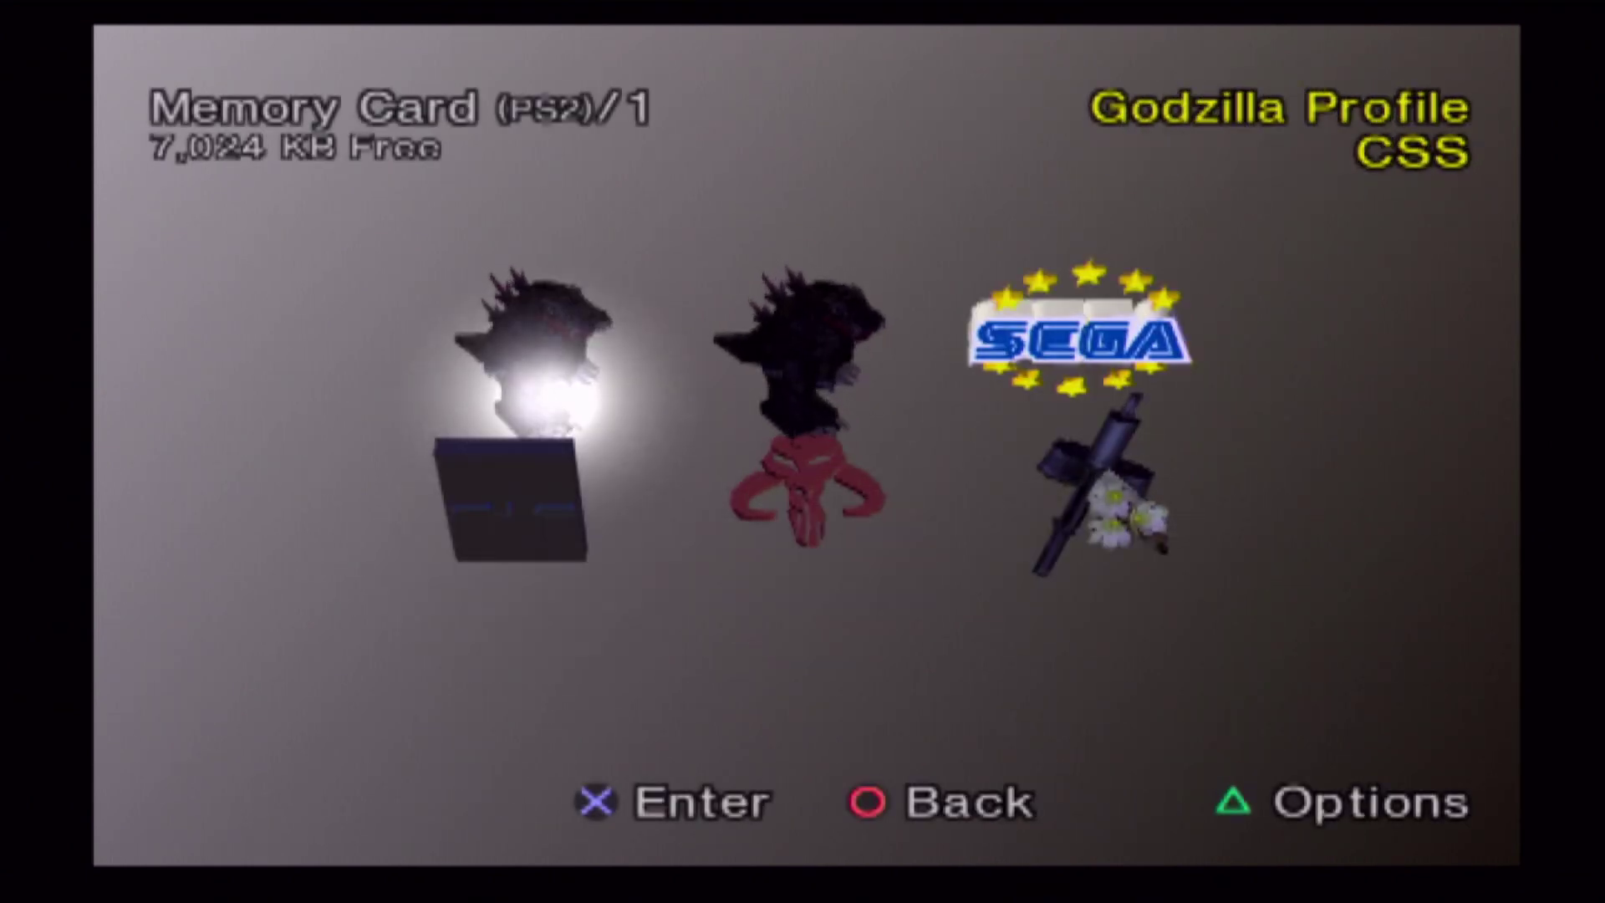
key(Right)
key(Return)
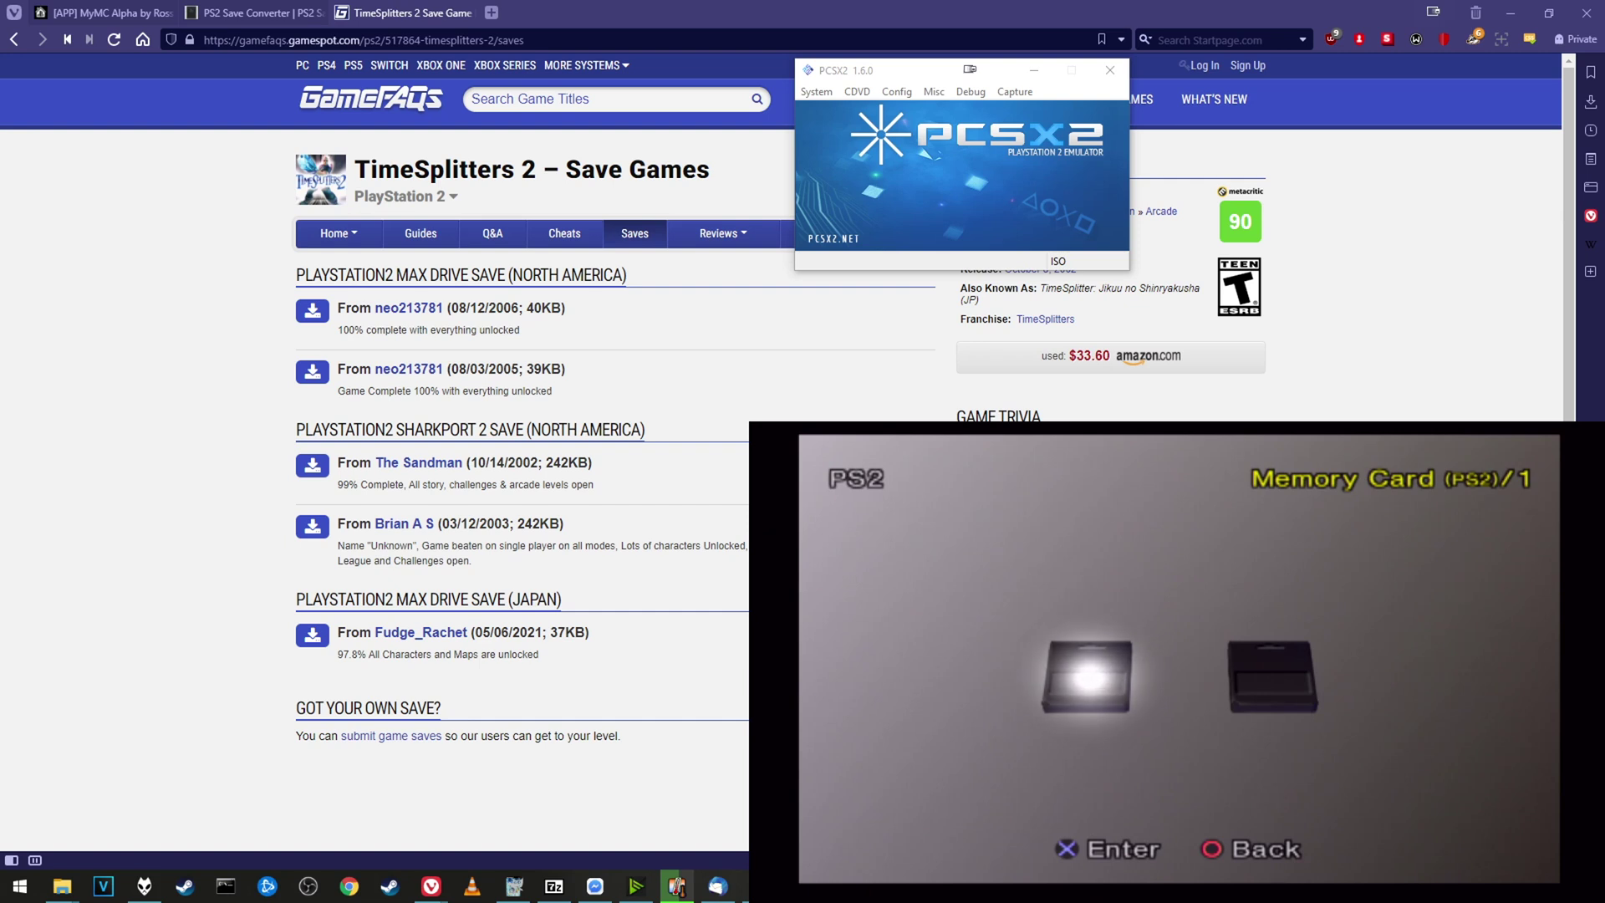
Reopen memory card 1, view the second Godzilla save's copy/delete options, then back out.
key(Right)
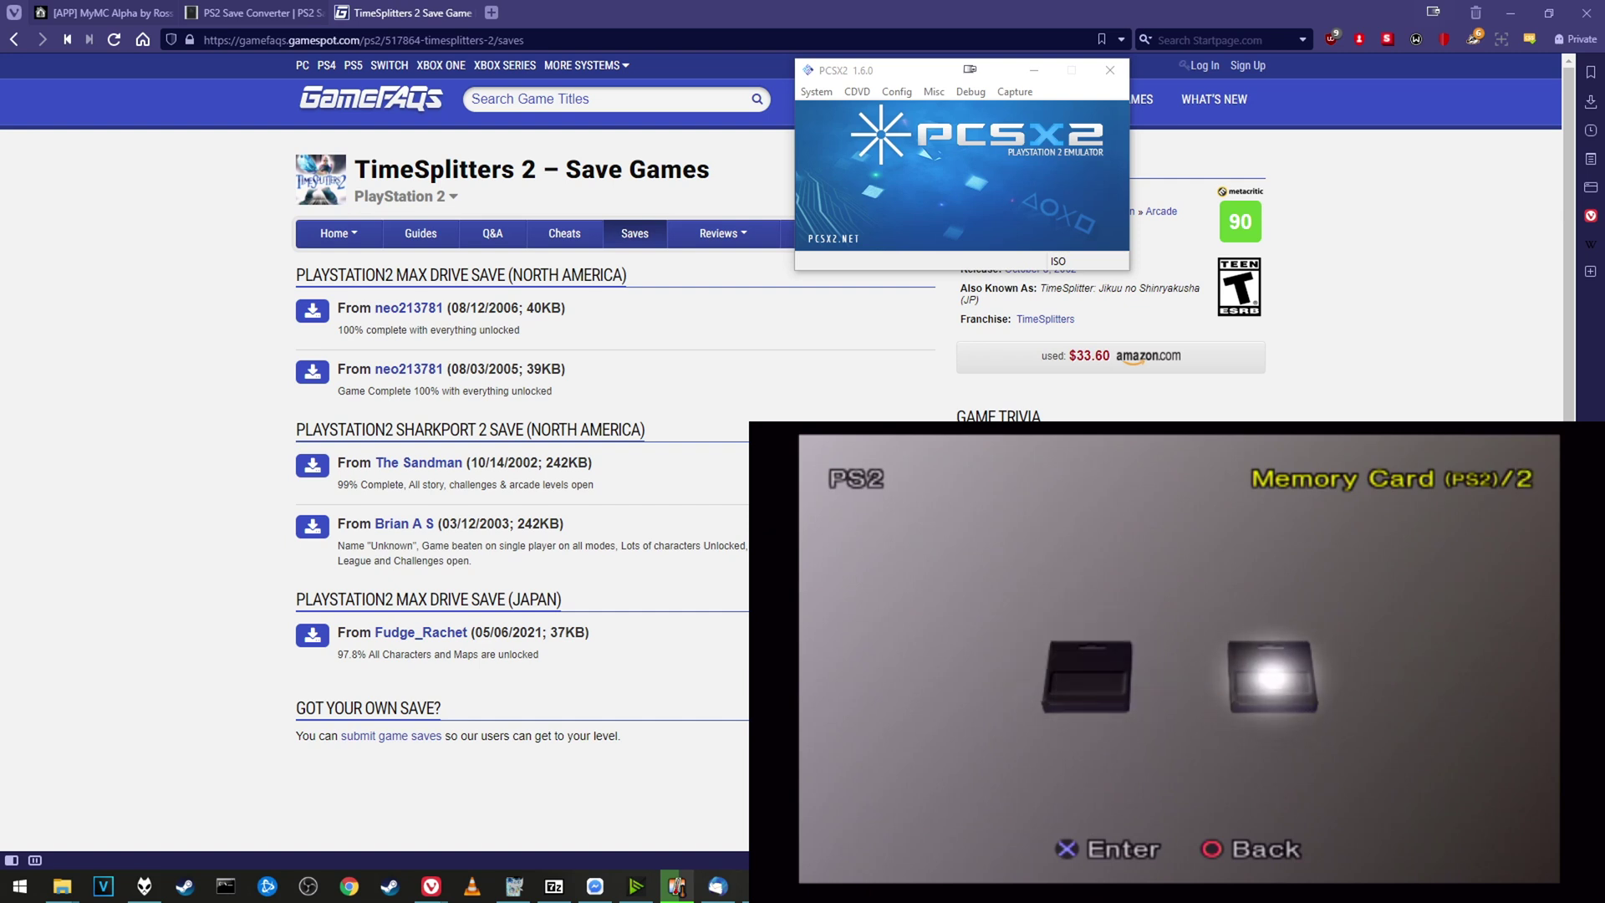
key(Left)
key(Right)
key(Left)
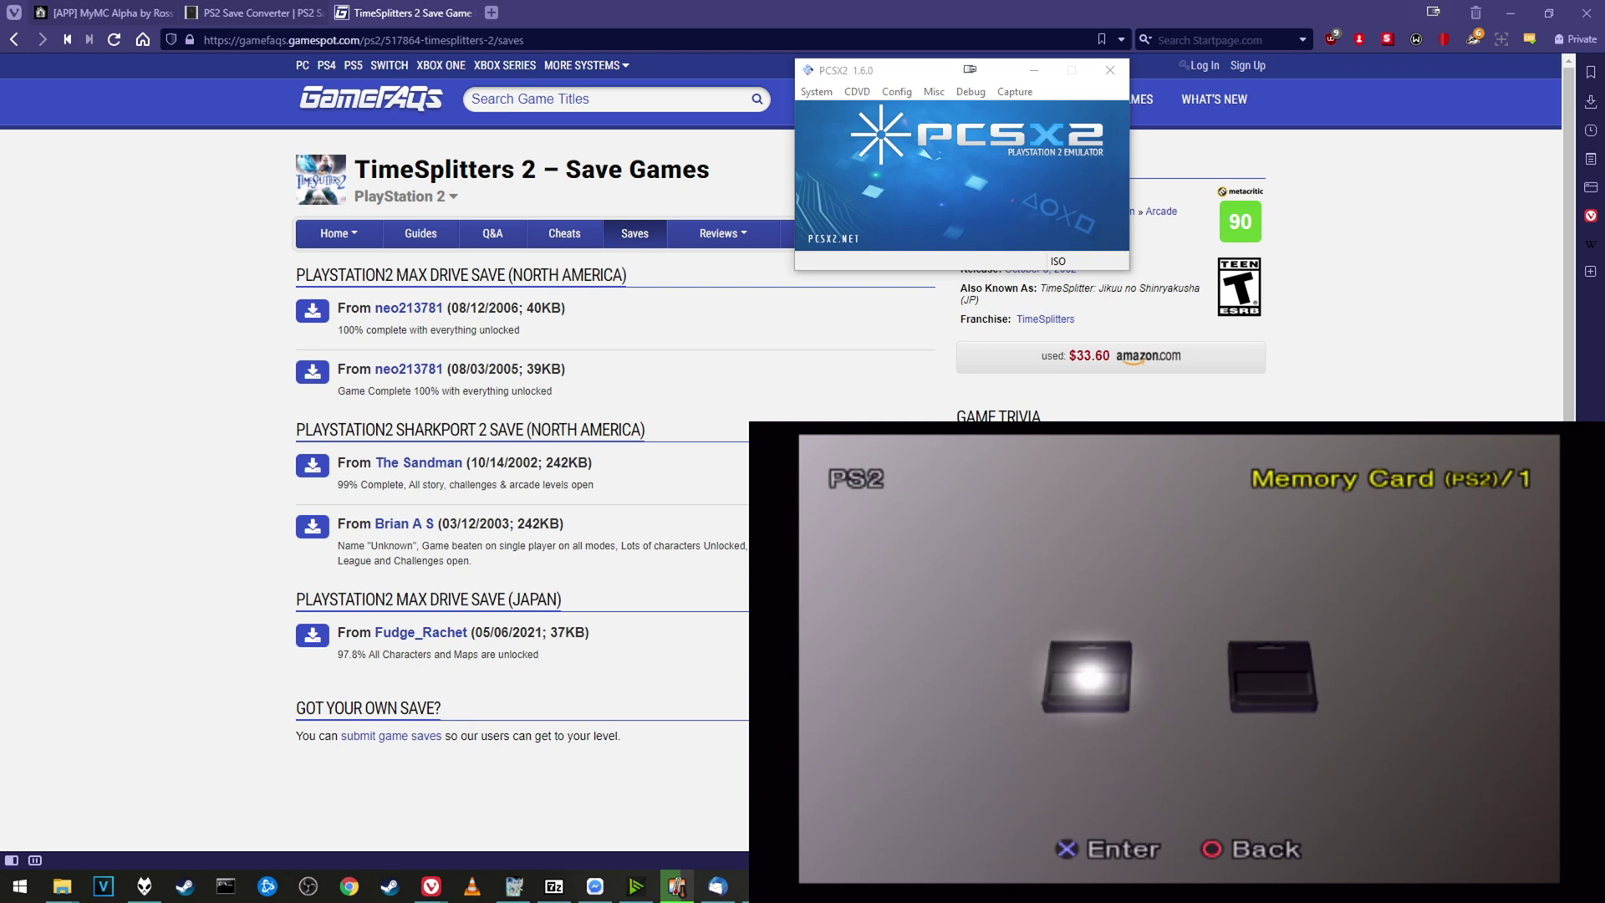
key(Right)
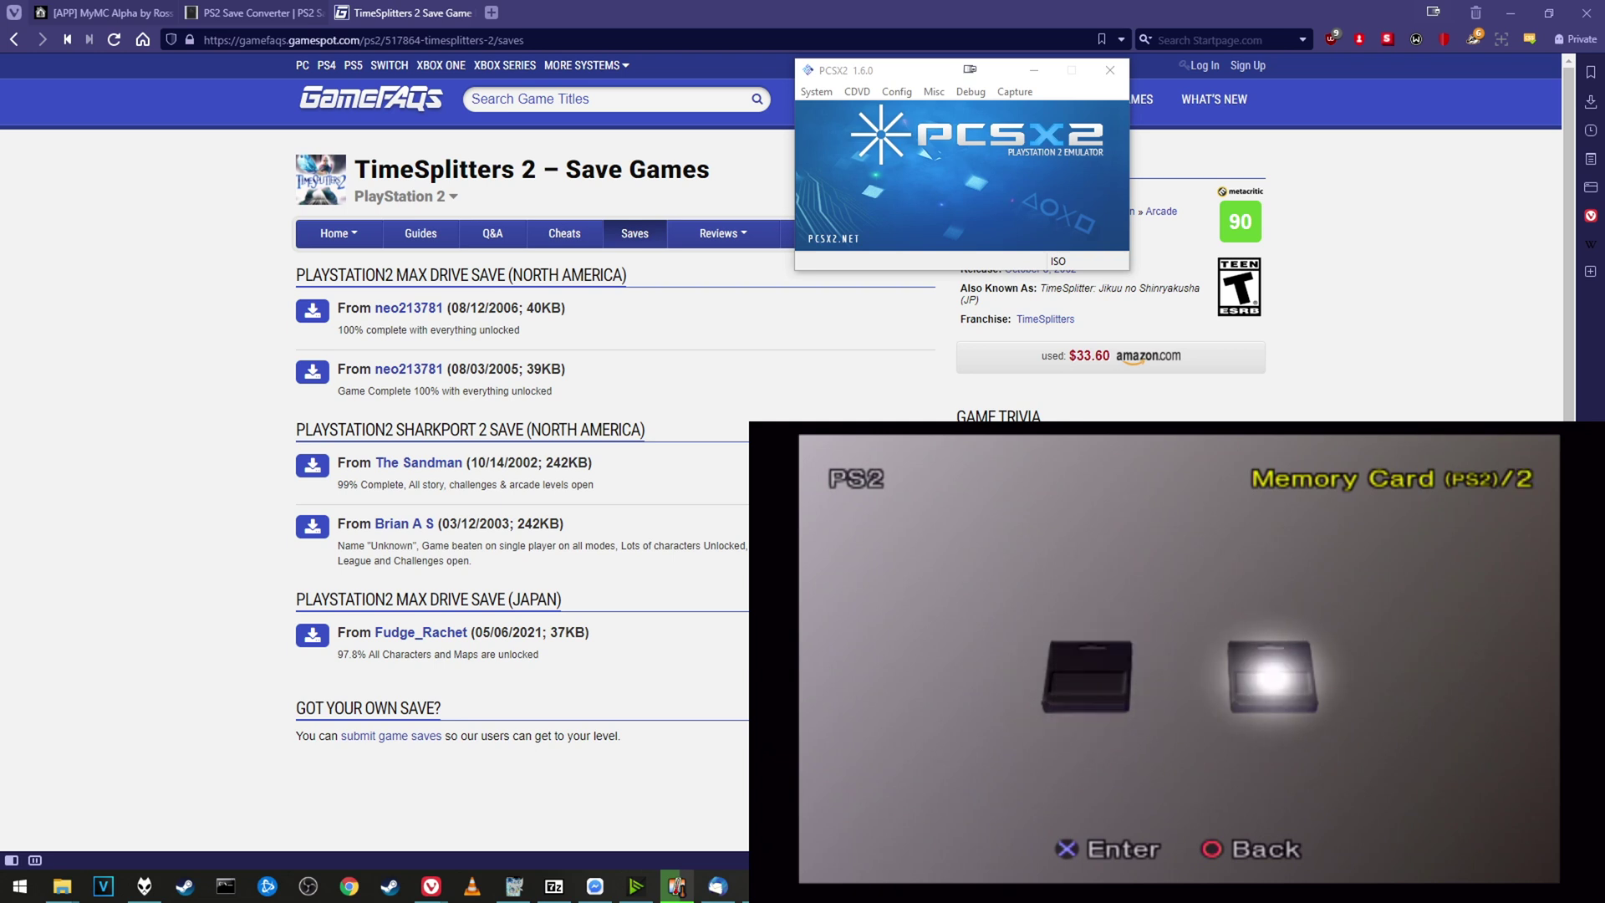
key(Left)
key(Right)
key(Left)
key(Return)
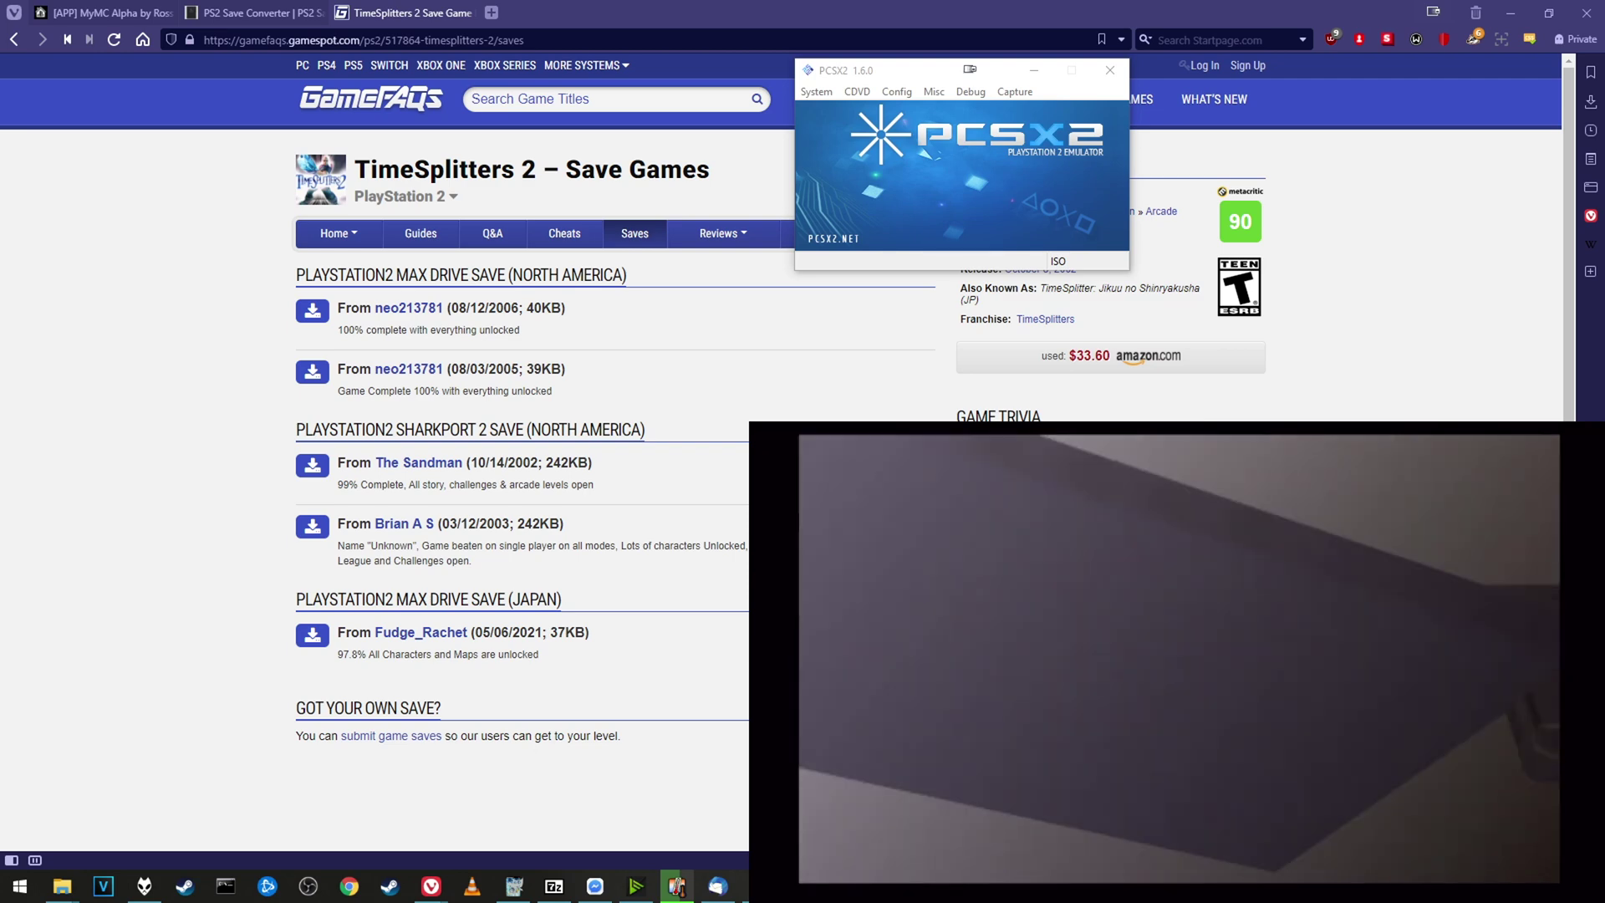
key(Right)
key(Return)
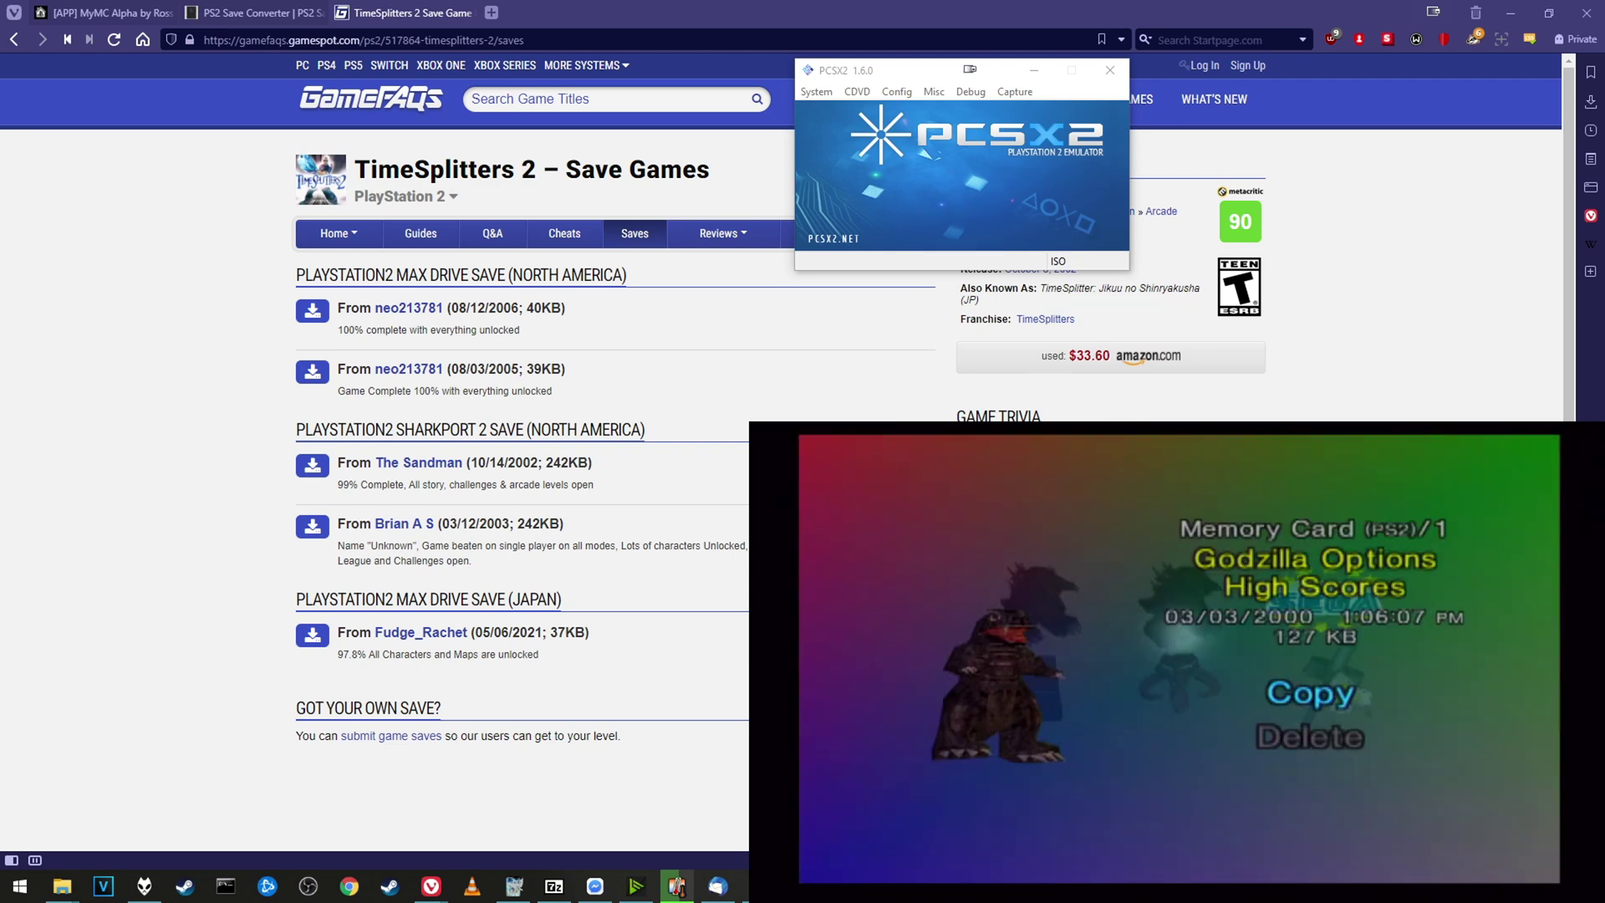
key(BackSpace)
key(BackSpace)
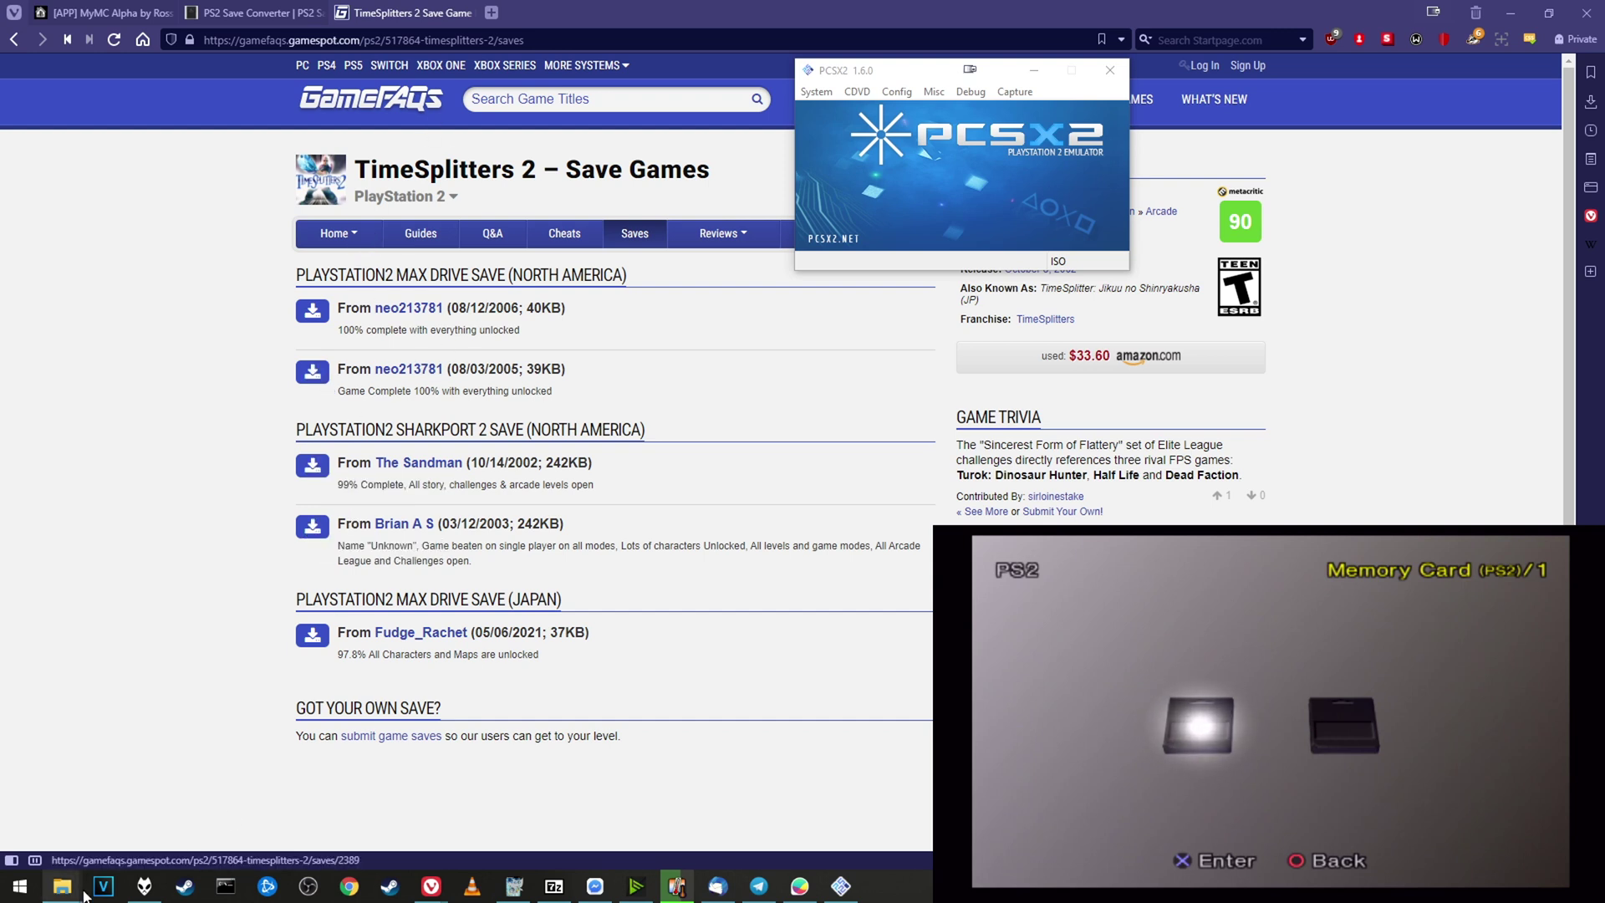
Bring the memorycard folder forward and select timesplitters-2.8714.max.
mouse_move(80, 892)
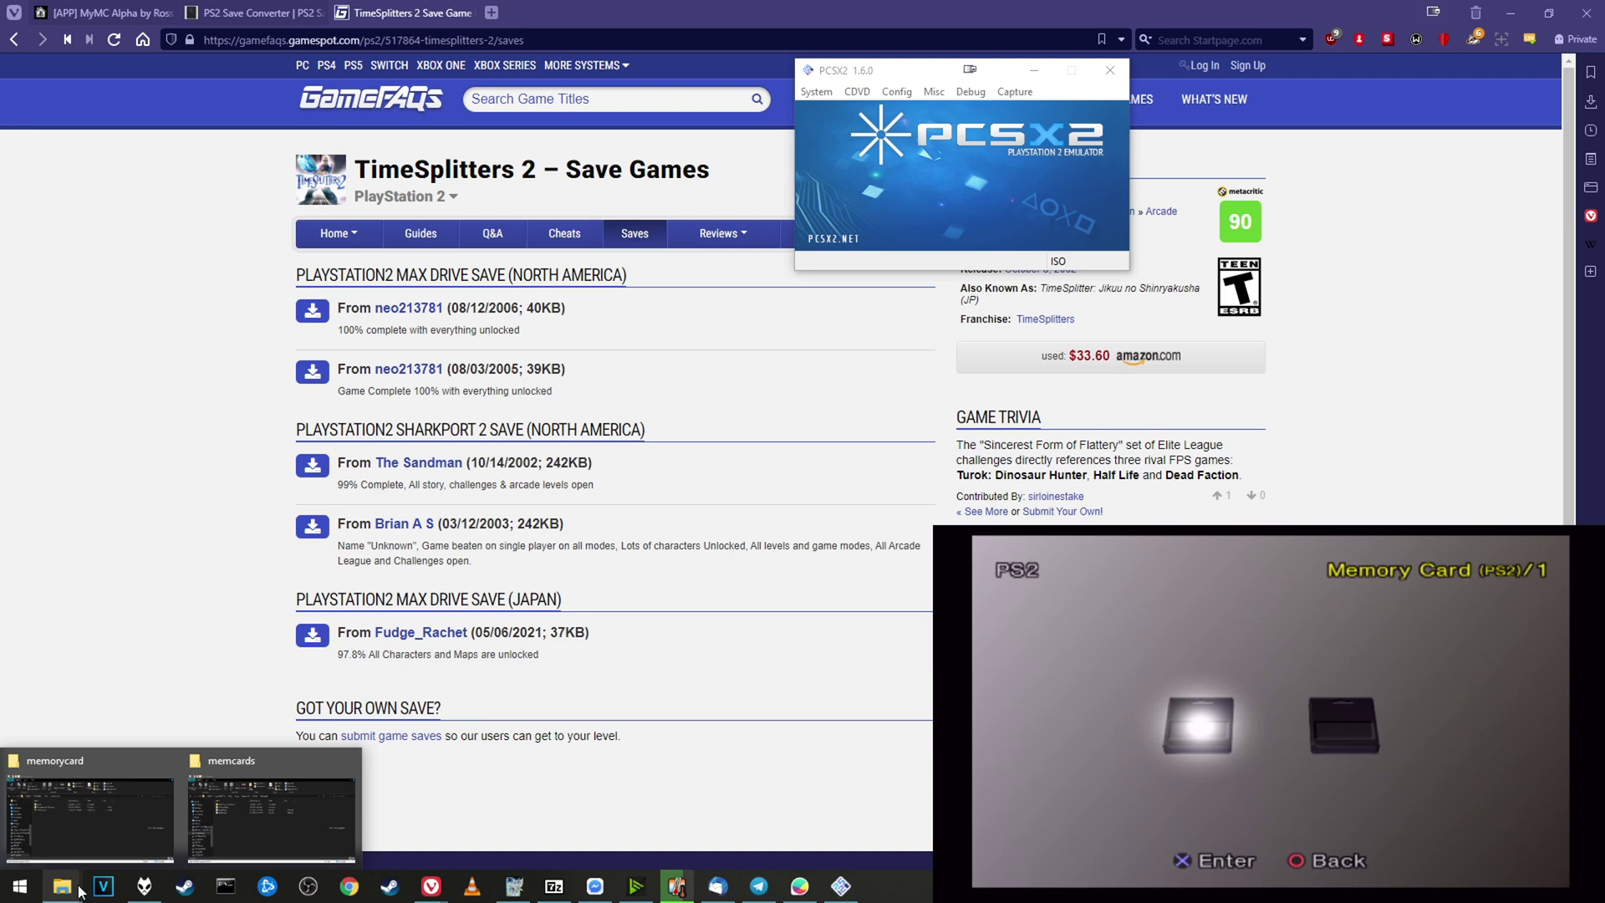
click(239, 826)
mouse_move(62, 886)
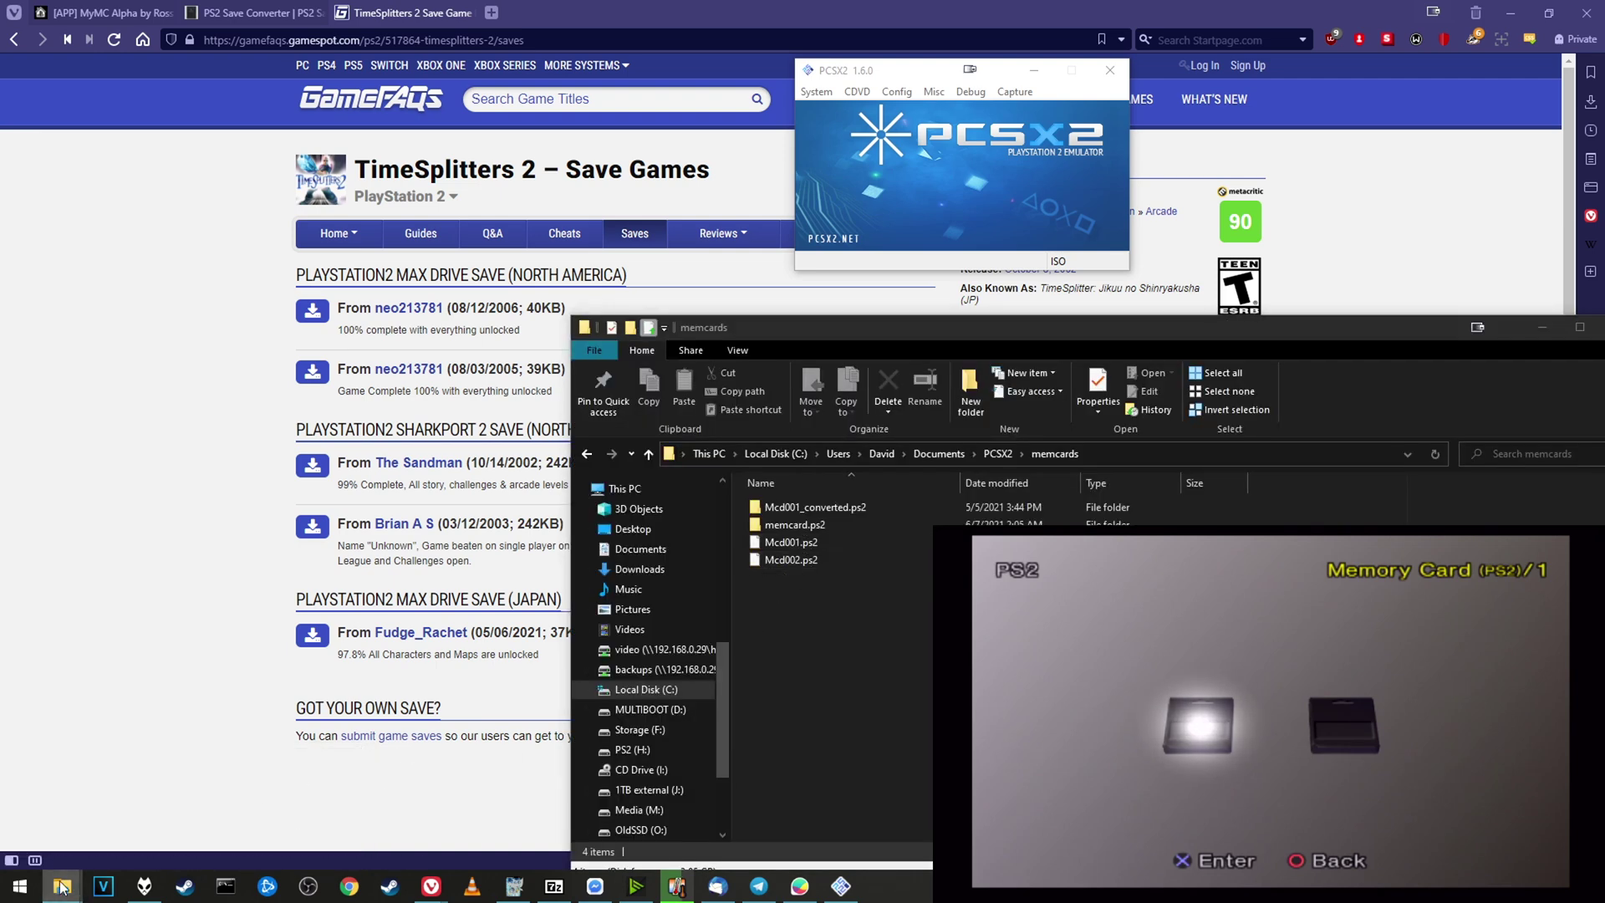
click(73, 848)
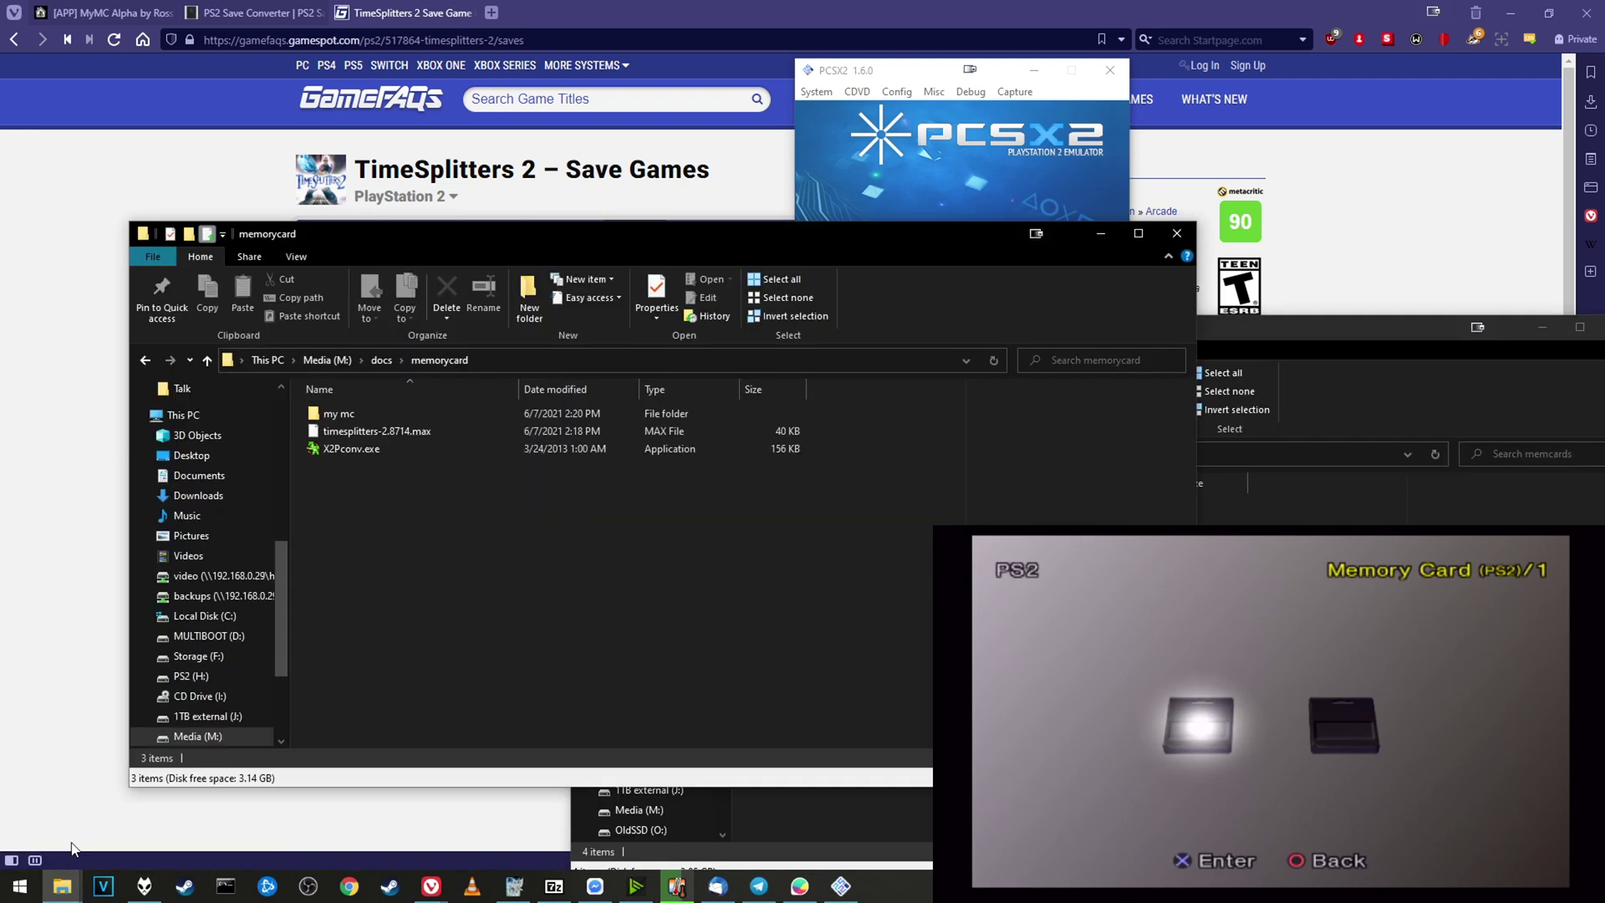
click(418, 434)
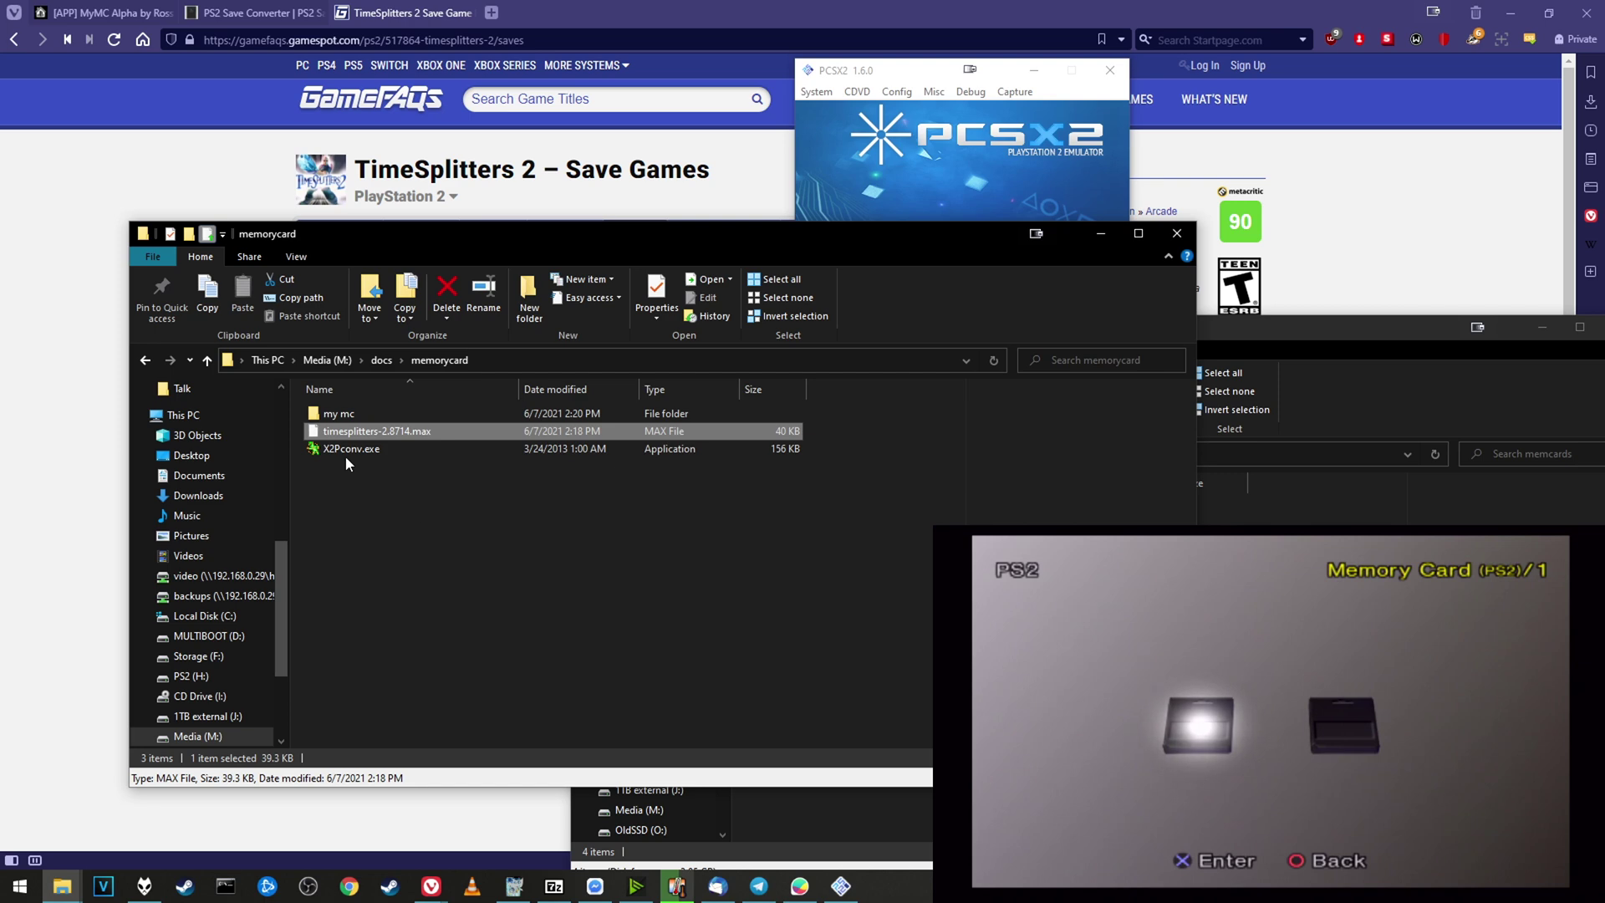
Check the PS2 Save Converter page, then launch X2Pconv.exe from the memorycard folder.
click(257, 10)
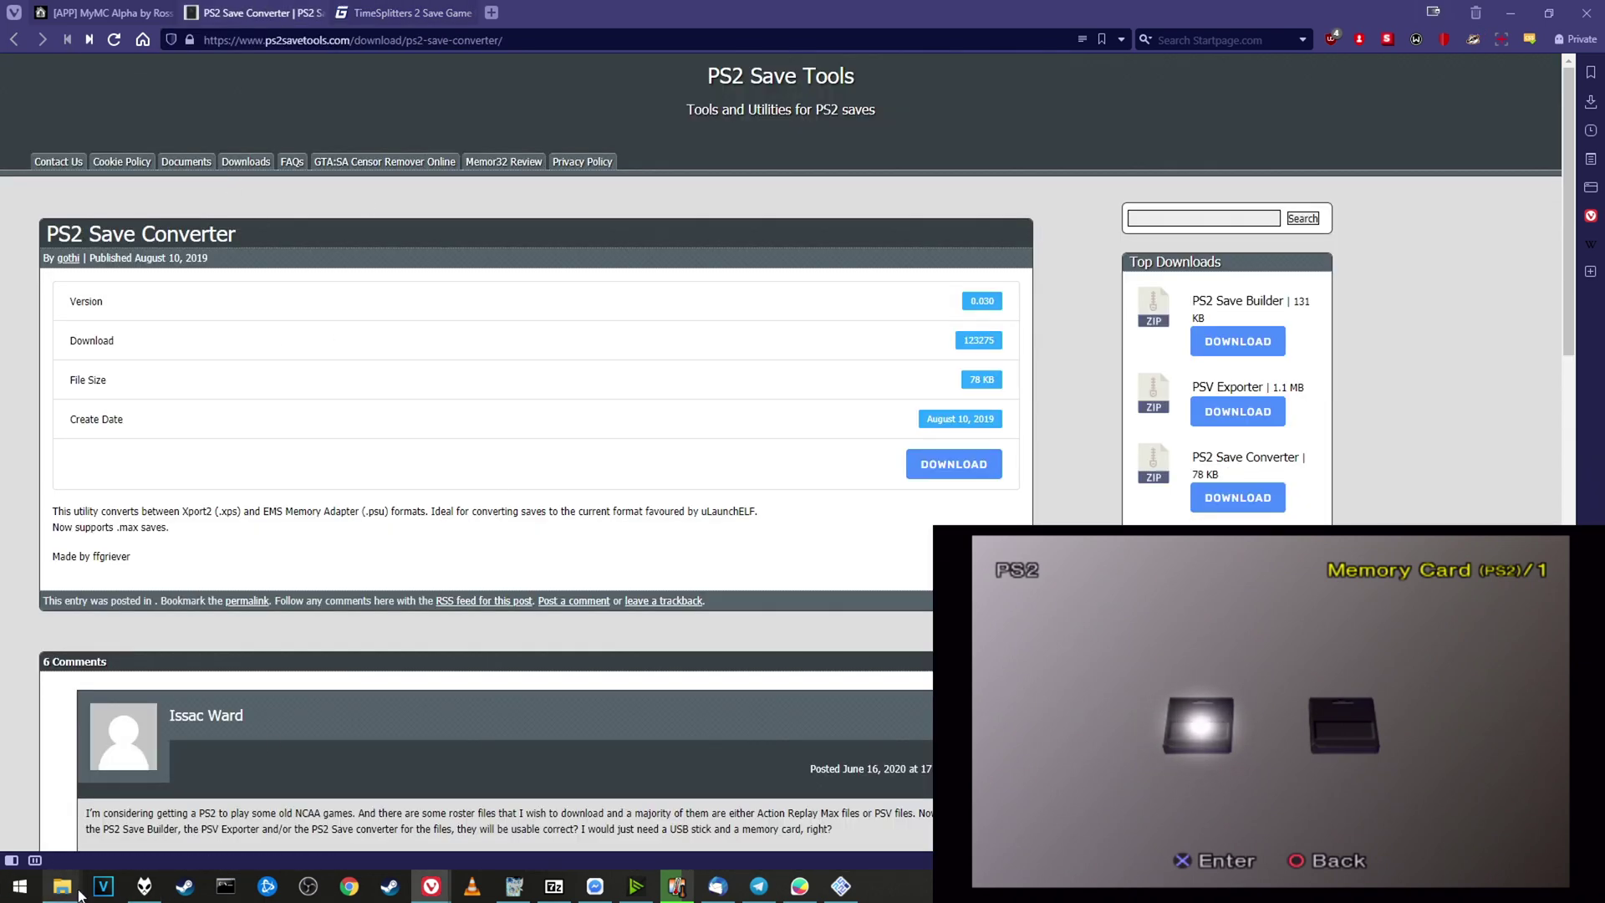
mouse_move(62, 886)
click(157, 806)
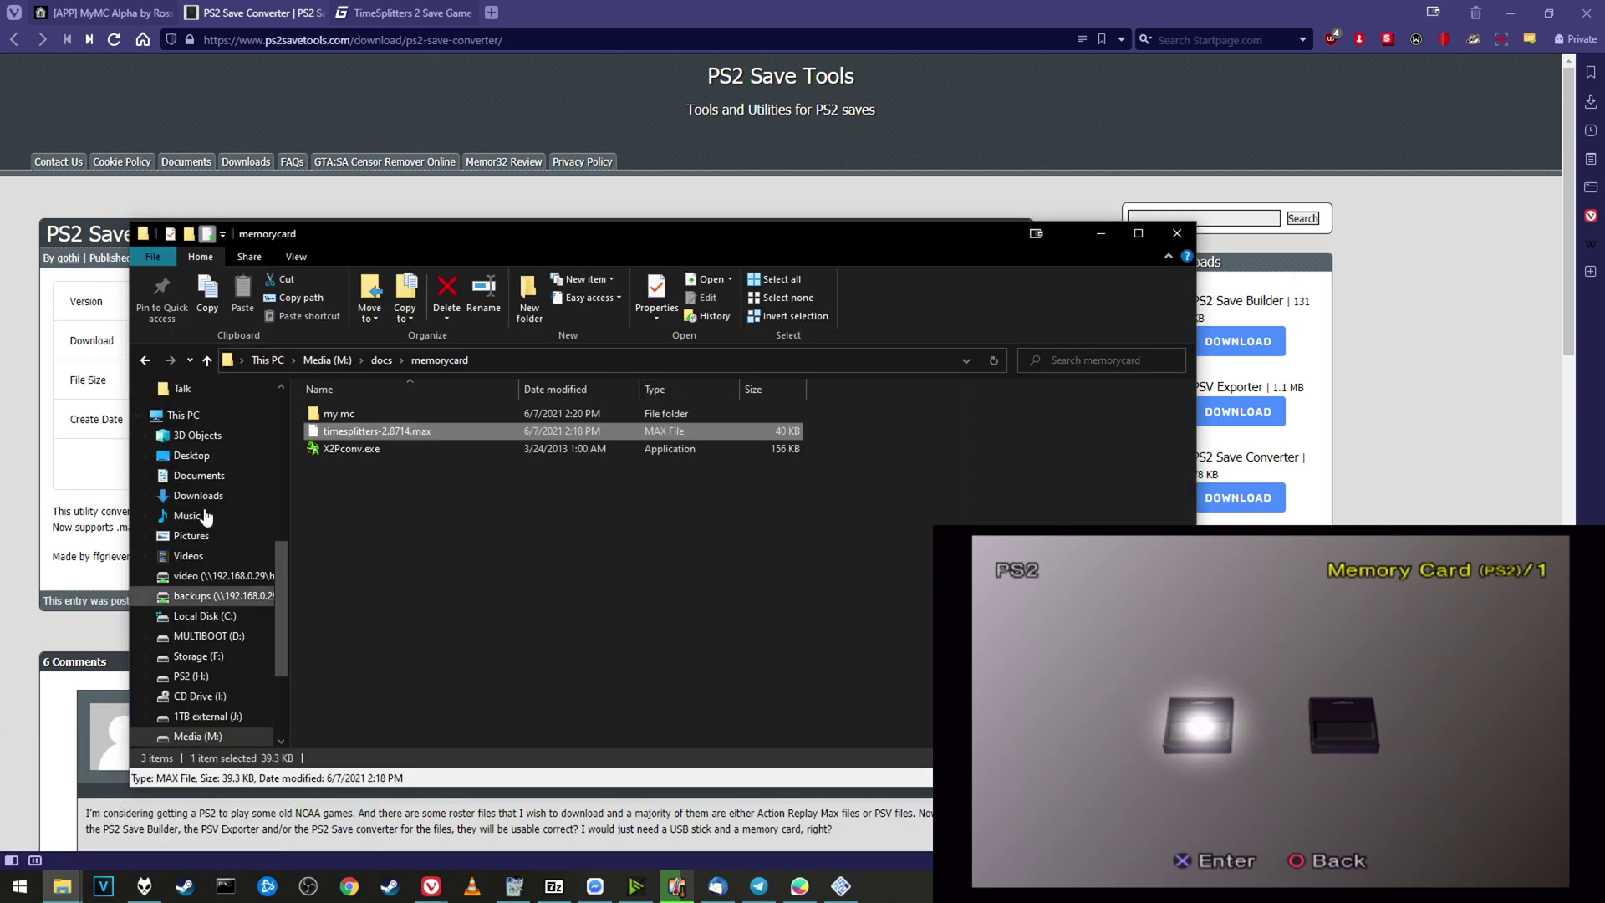
double_click(346, 444)
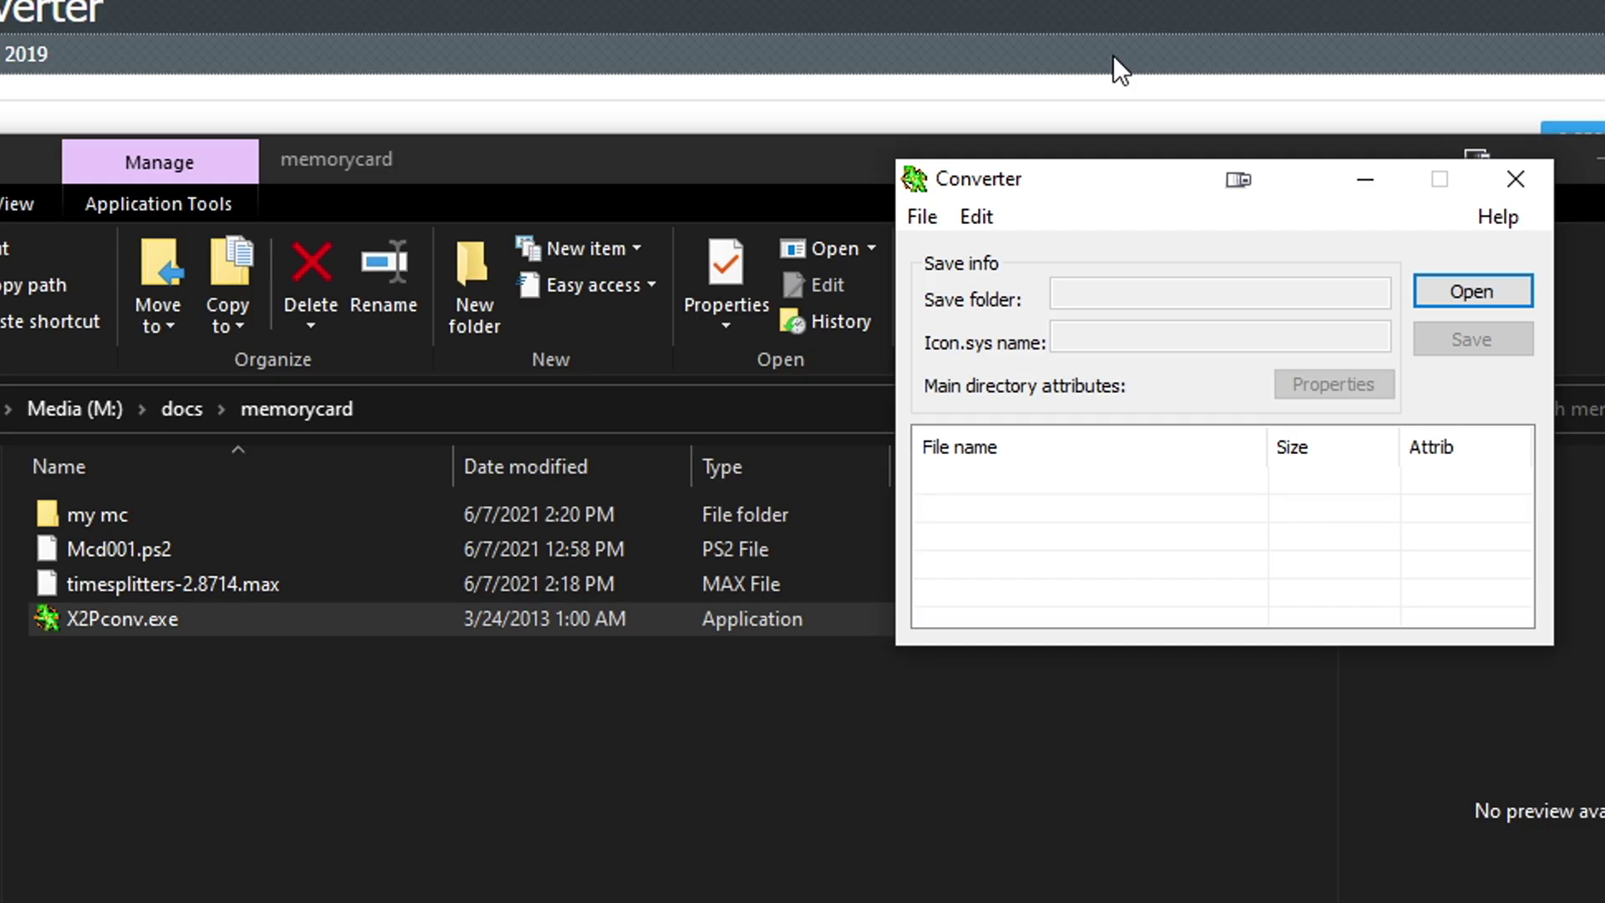
Load timesplitters-2.8714.max into X2Pconv through File > Open.
drag(831, 244, 712, 177)
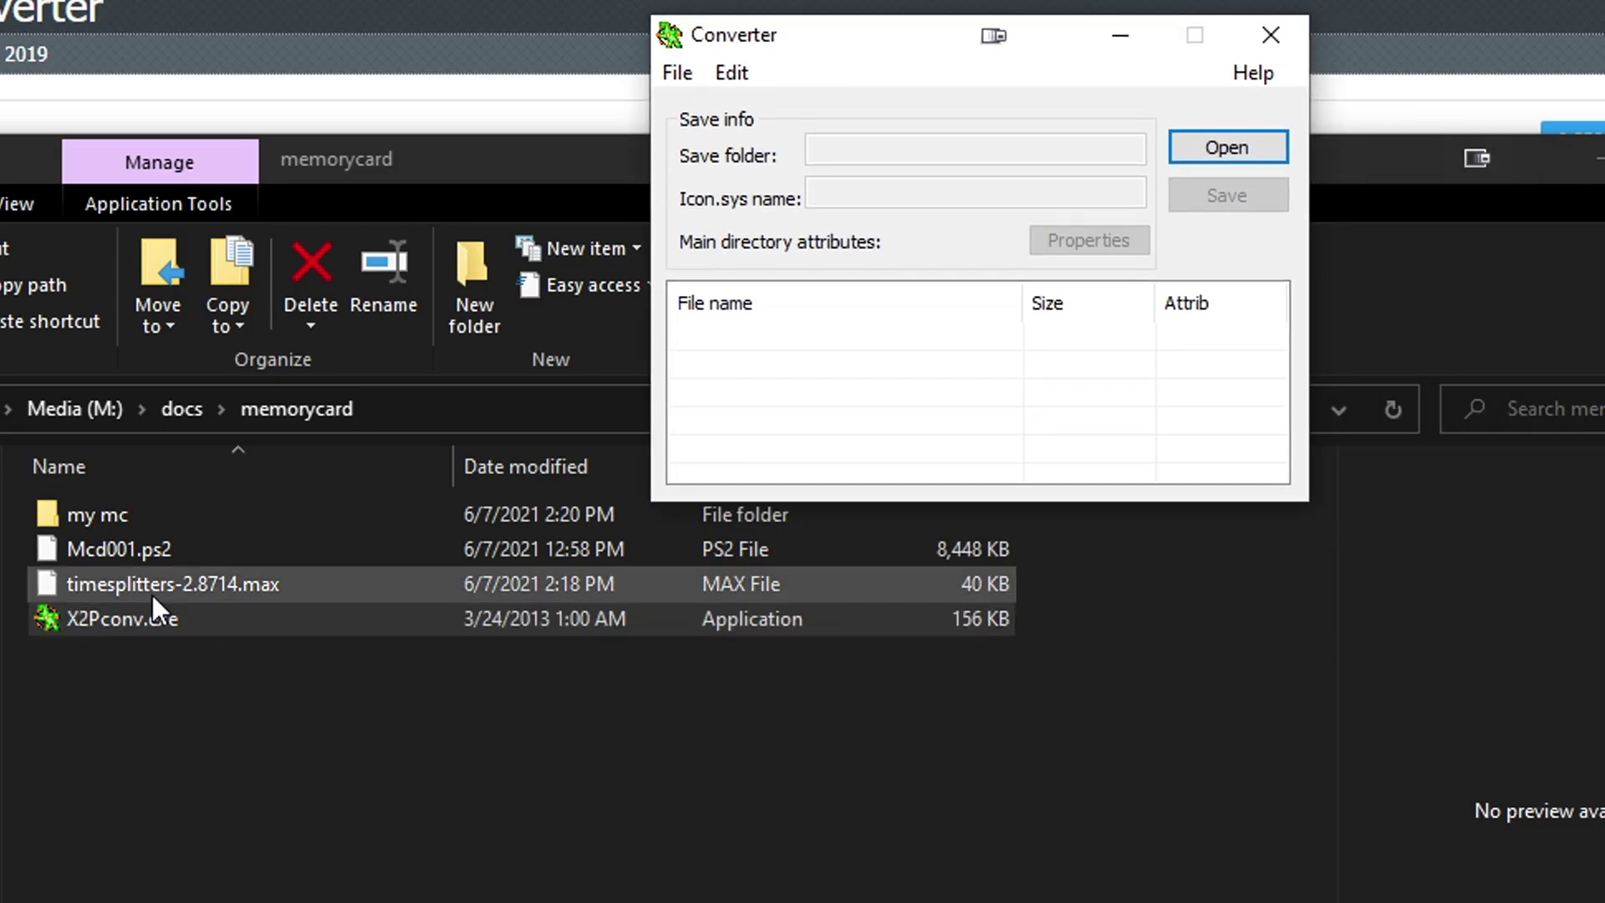
click(685, 71)
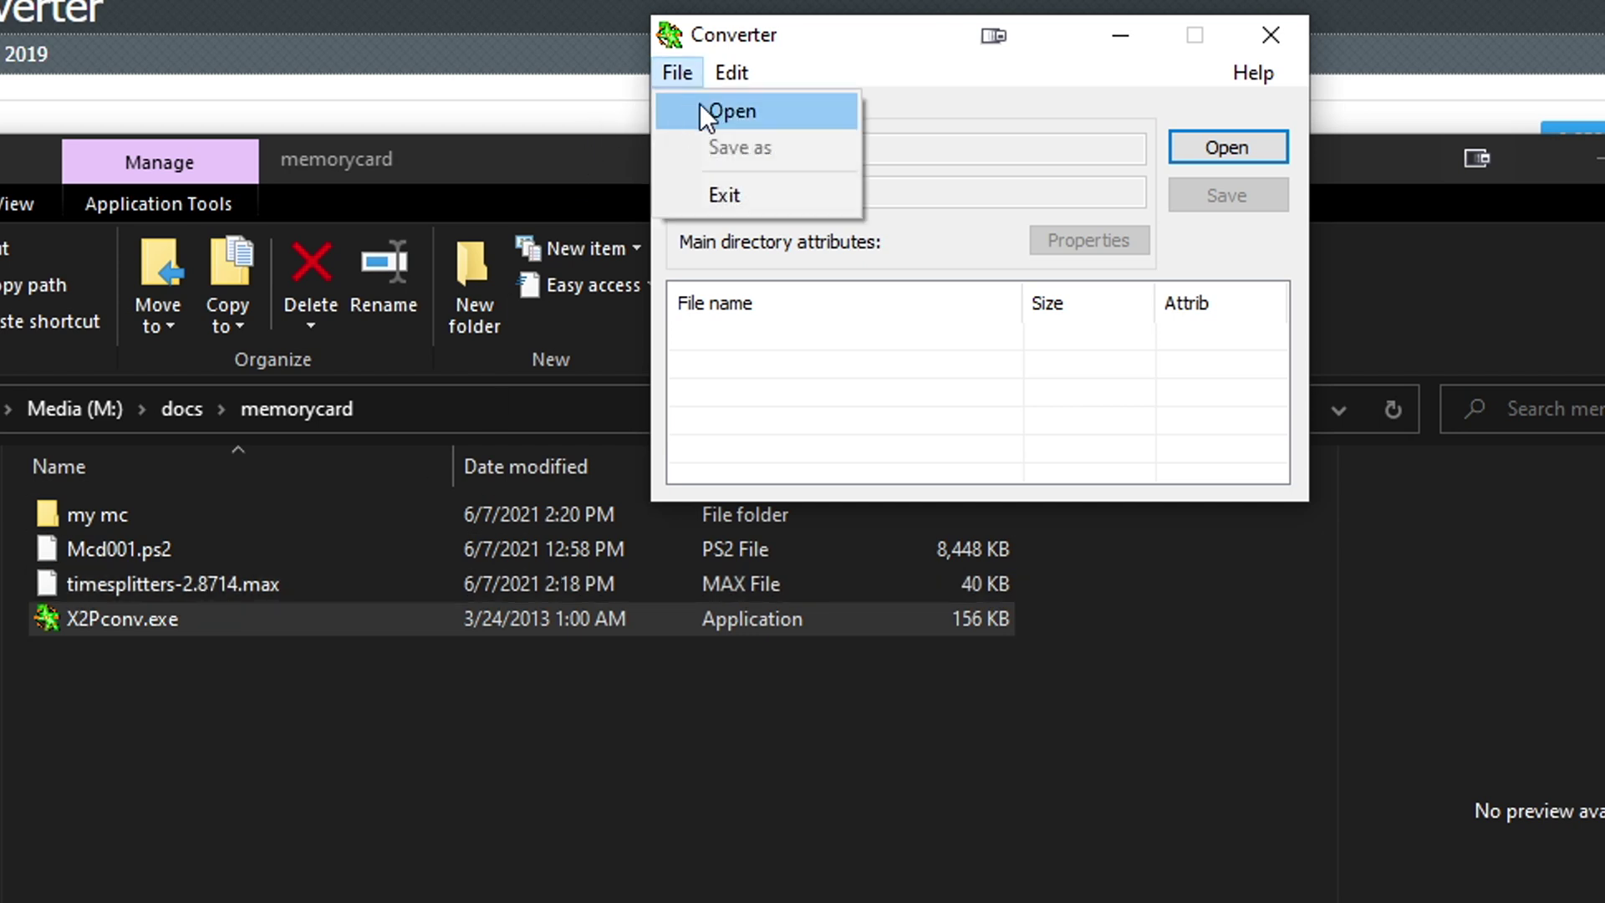
click(700, 104)
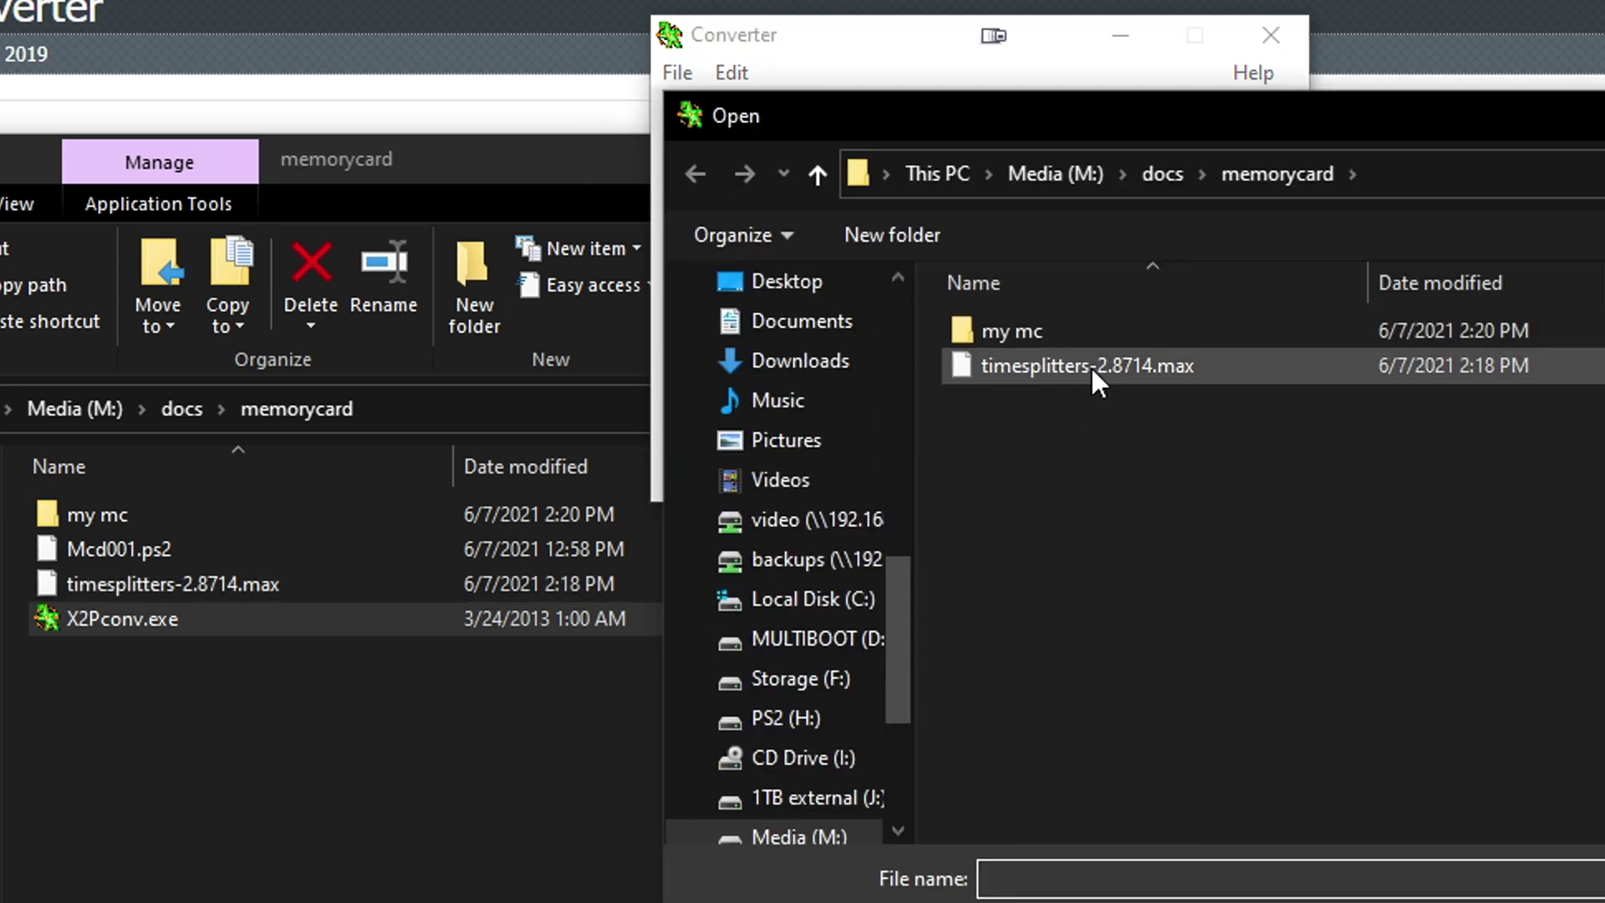
double_click(1110, 362)
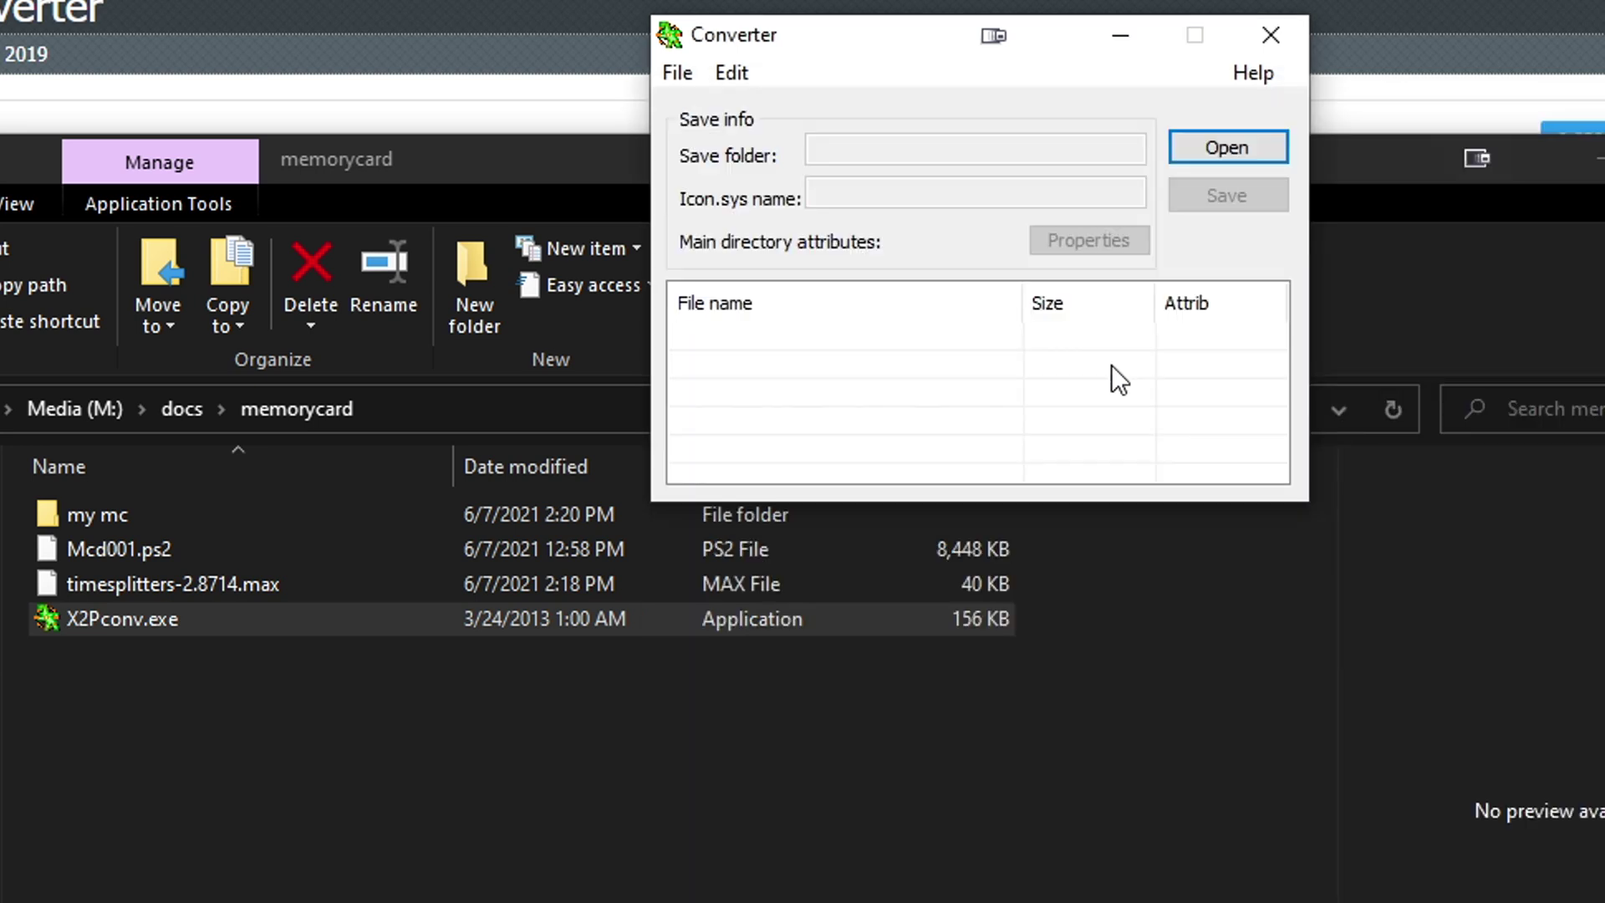
Inspect icon.sys, tssave.ico and BASLUS-20314-TS2-OPT in the loaded TimeSplitters 2 save.
click(911, 337)
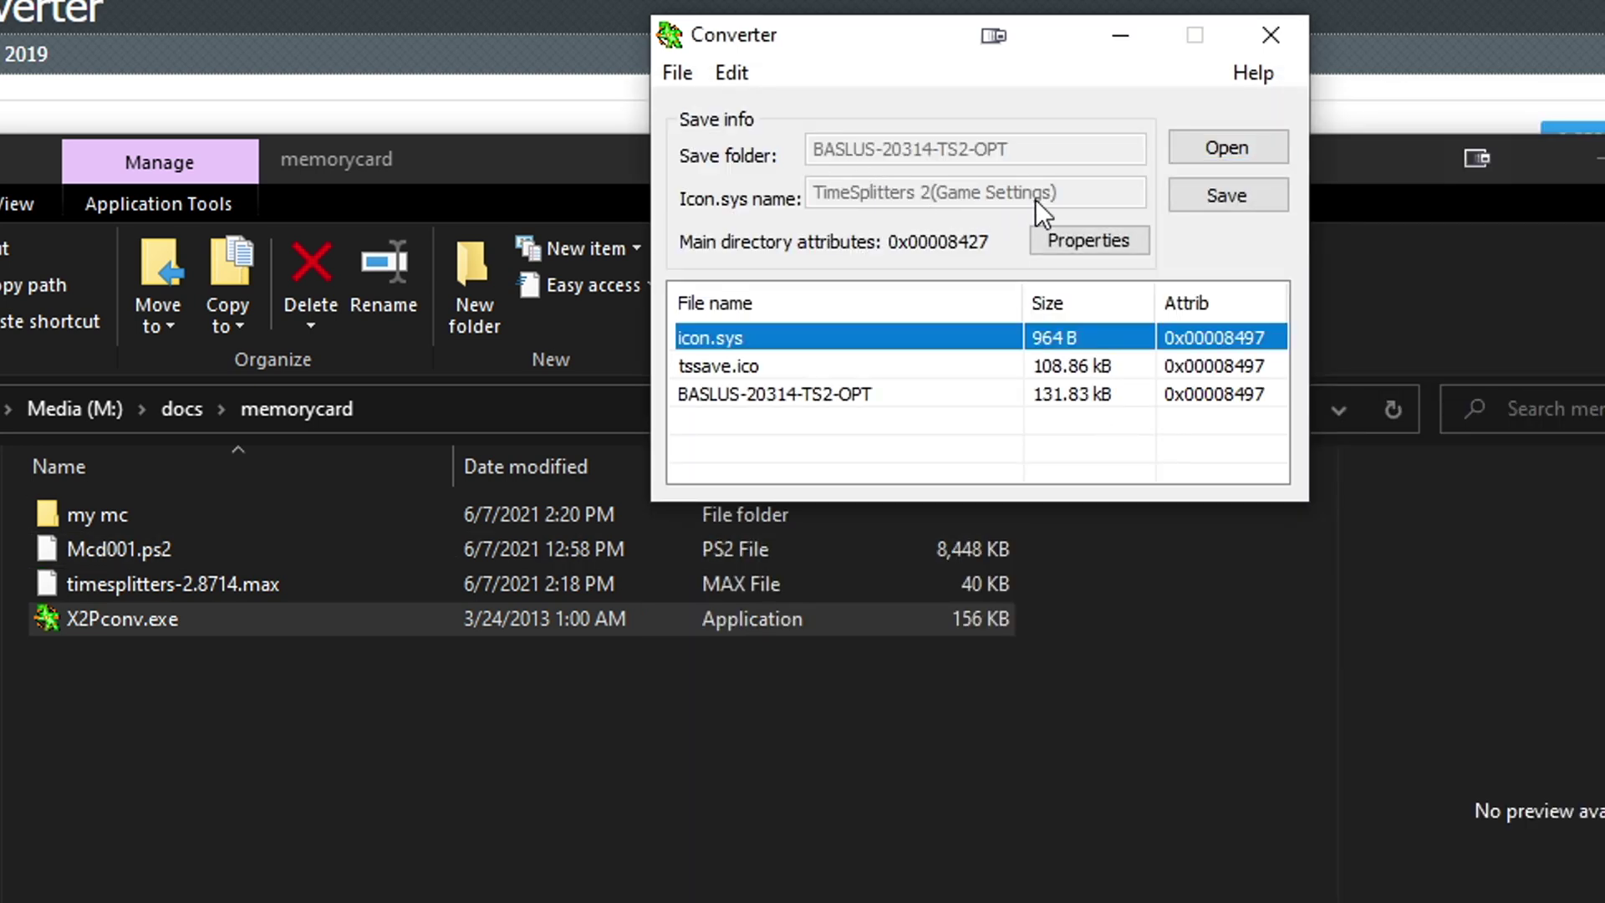
click(722, 368)
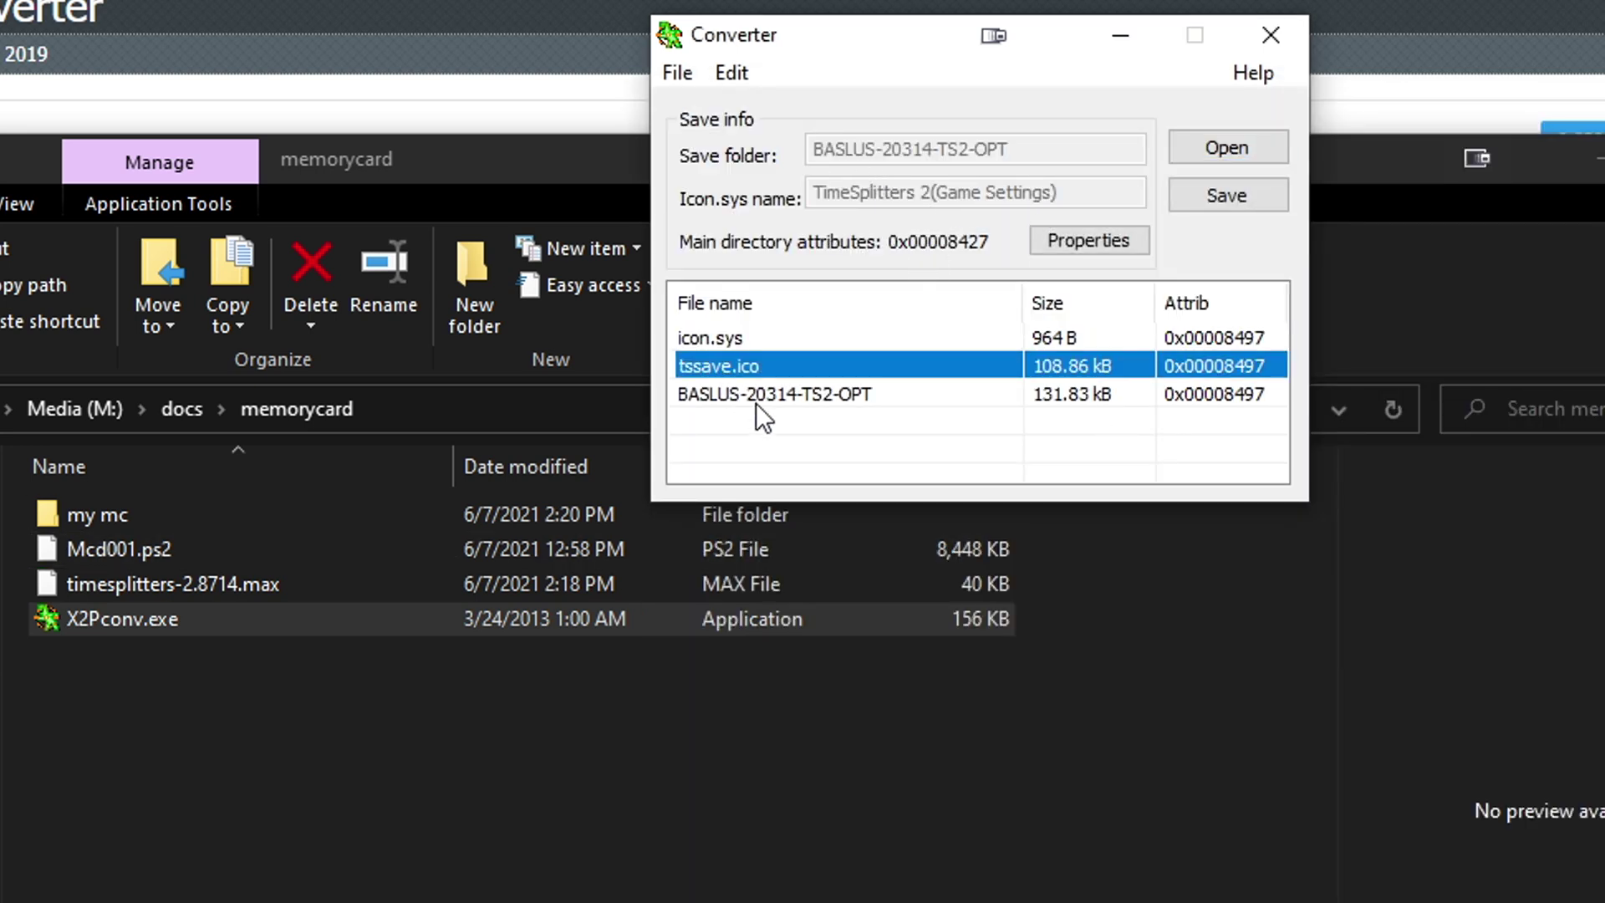
click(755, 397)
click(750, 336)
click(742, 368)
click(776, 396)
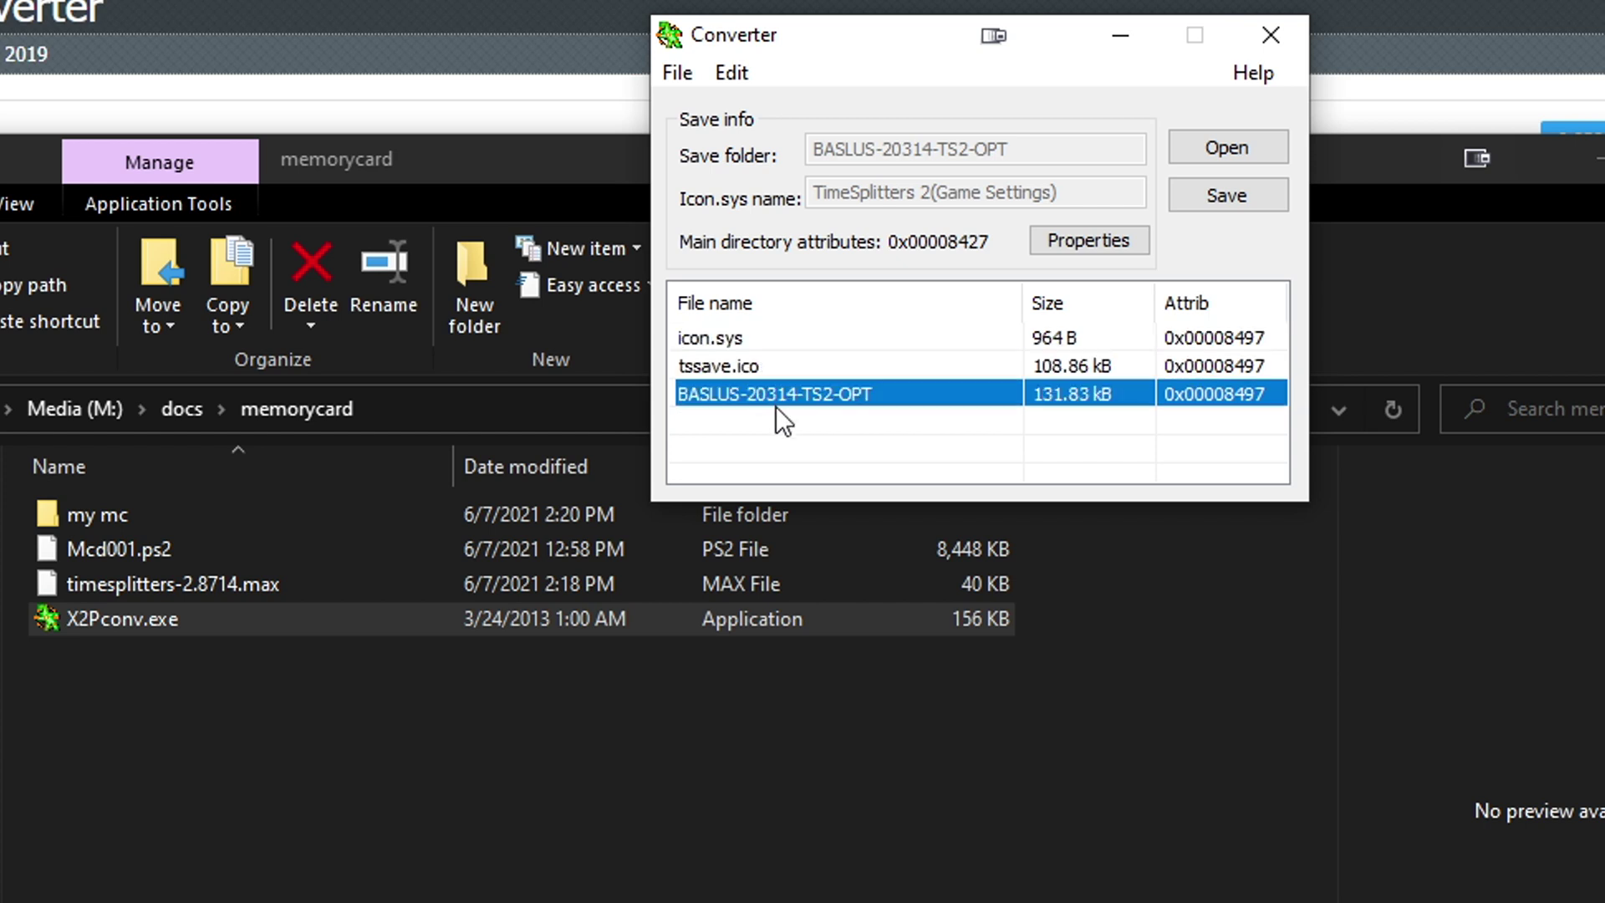
click(677, 74)
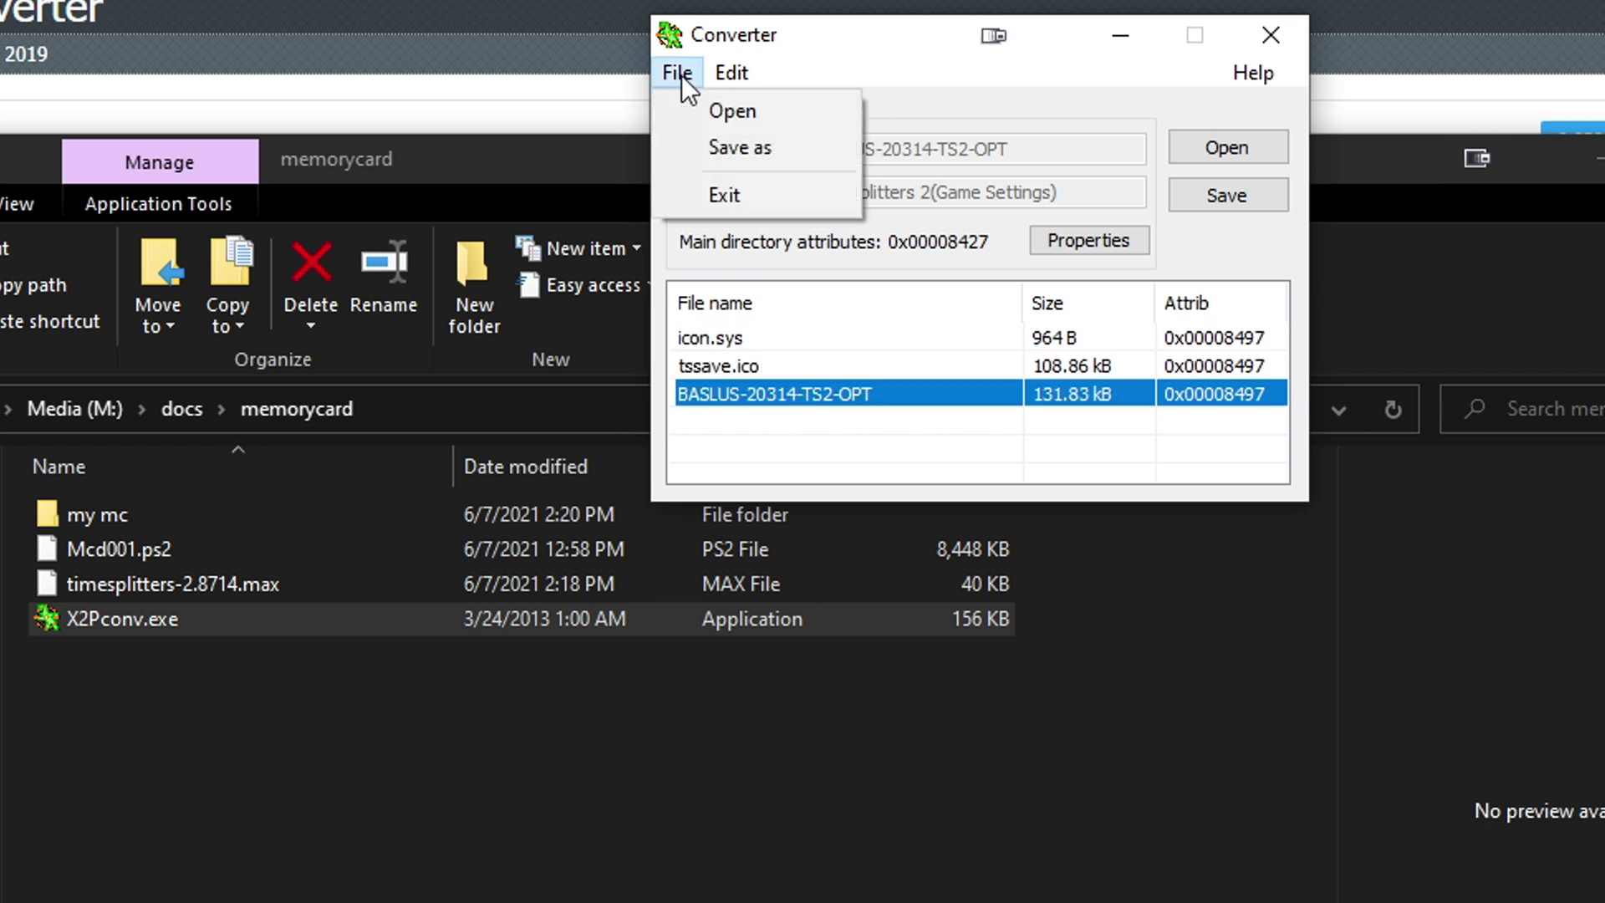
Save the loaded save as time.psu in Memory Linker (*.psu) format.
click(724, 162)
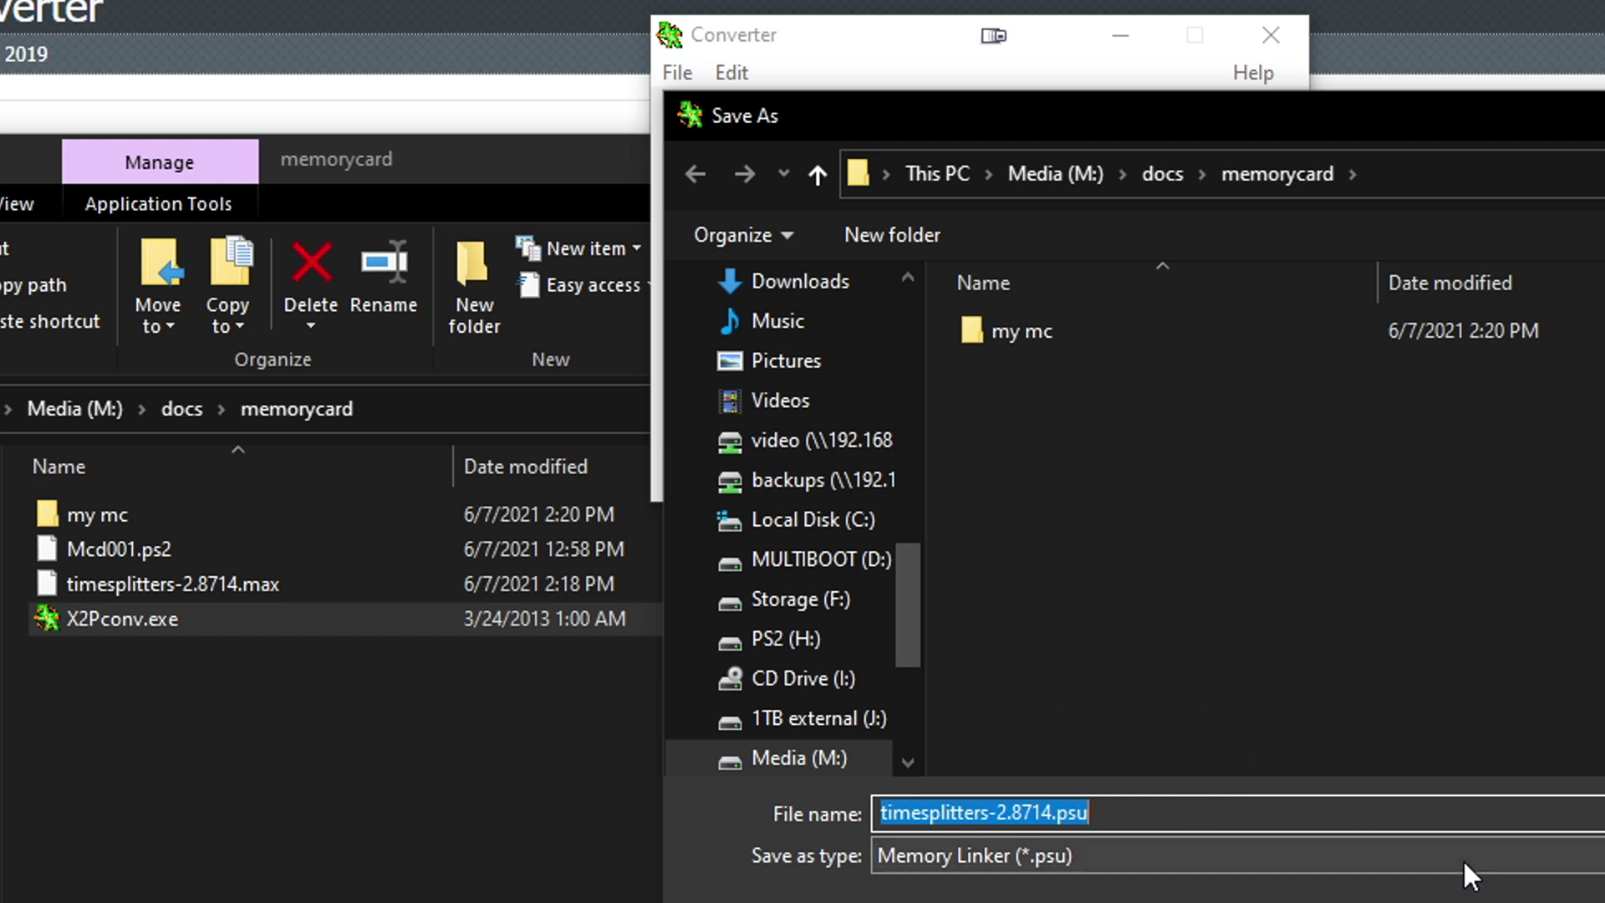
text(time.)
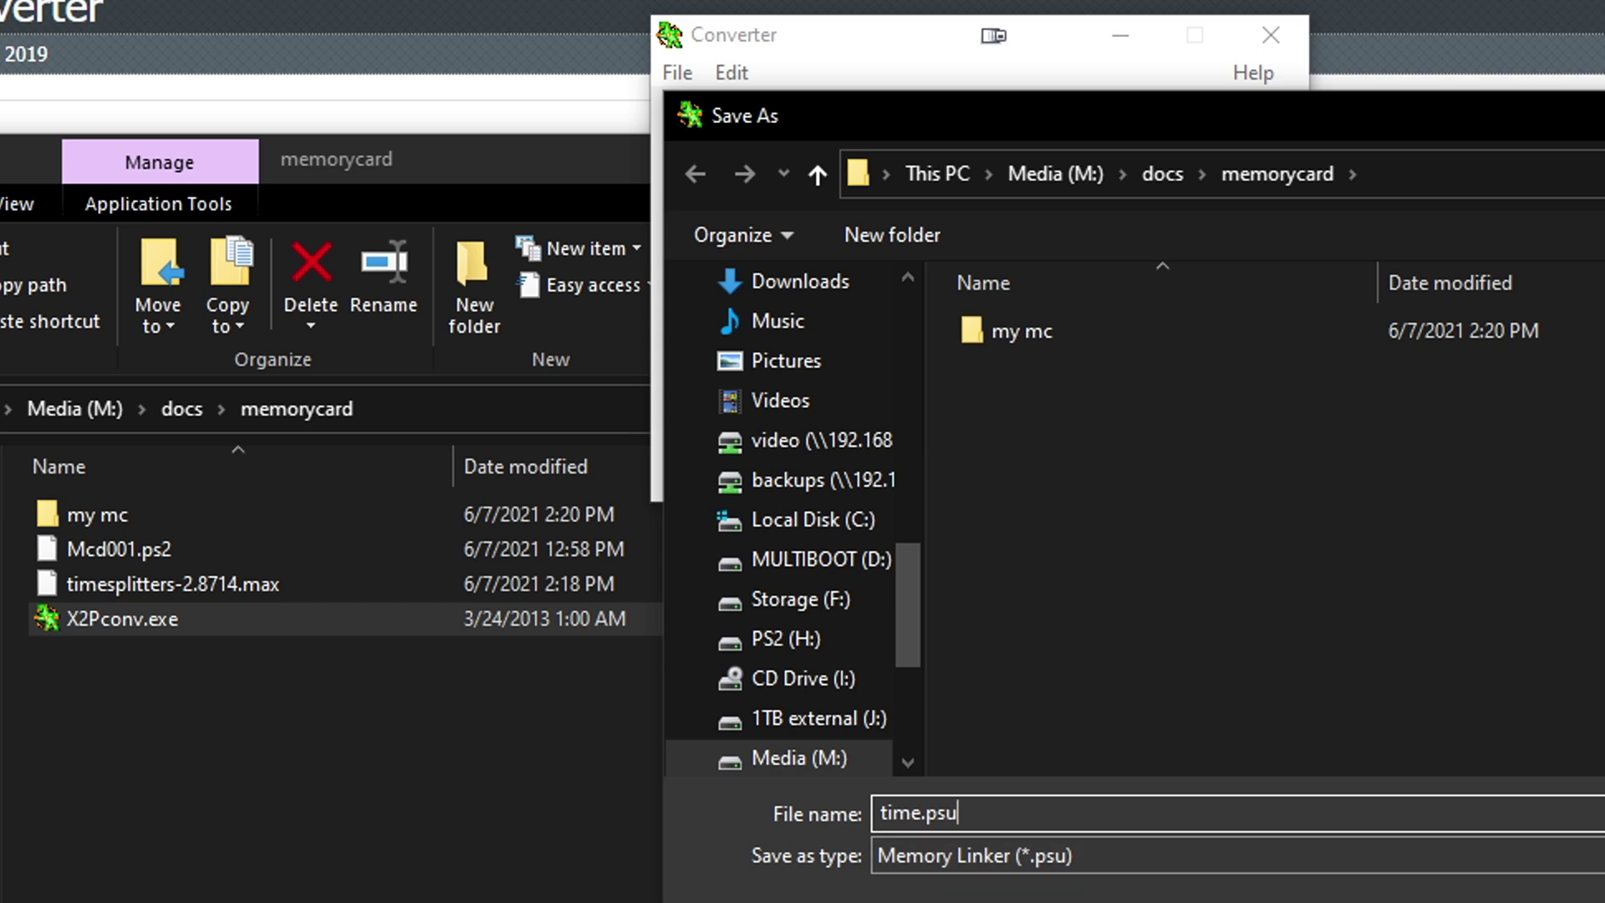
text(psu)
key(Return)
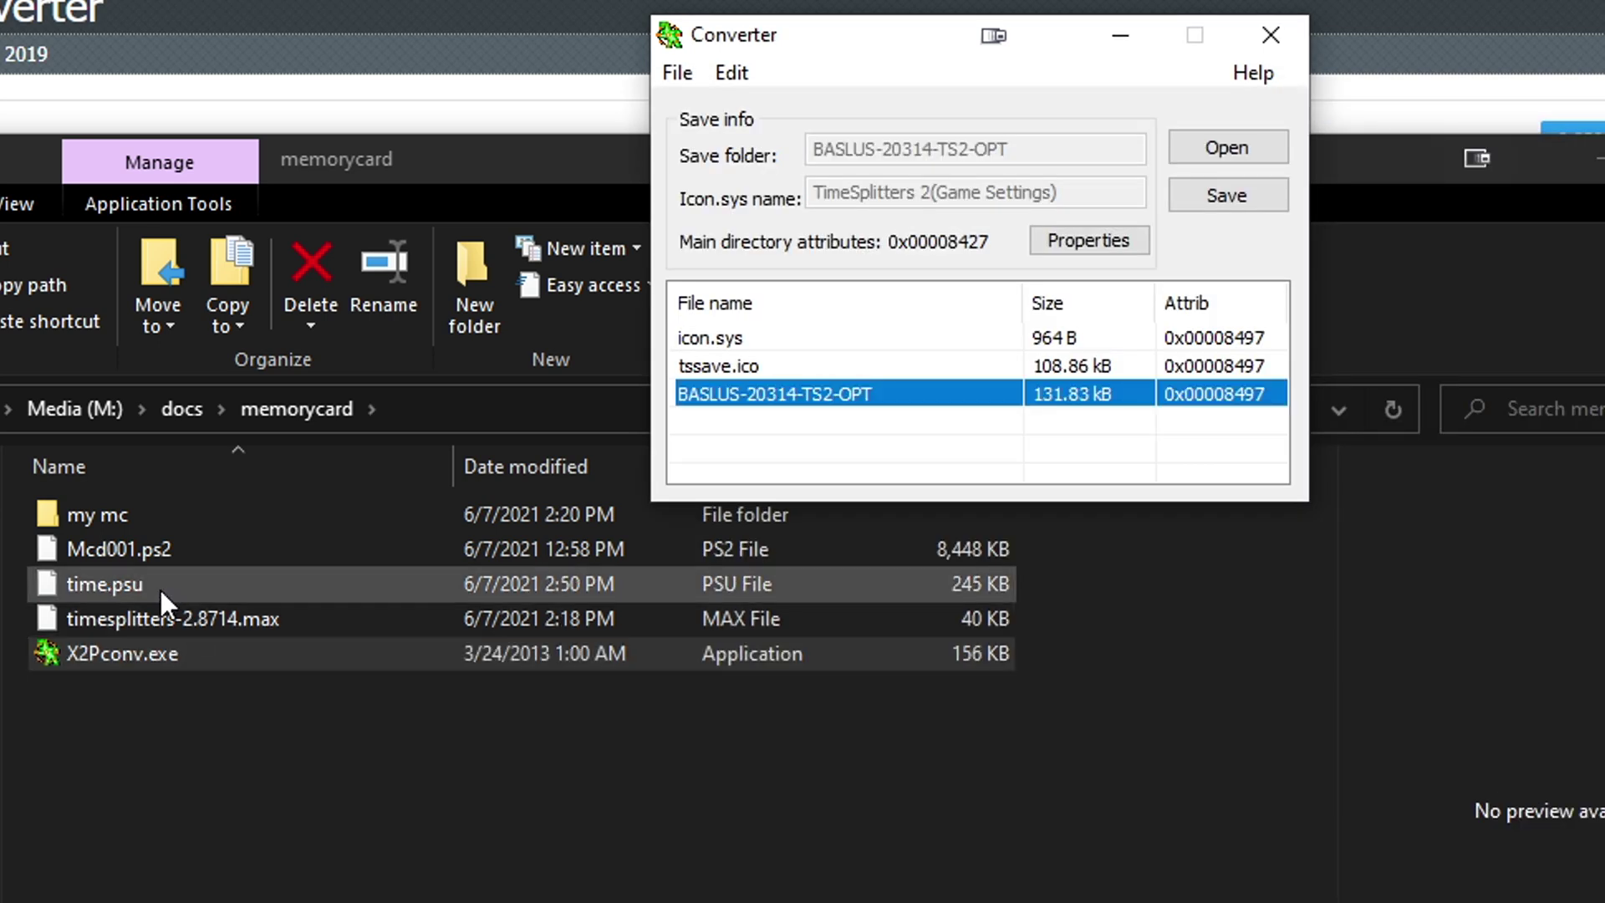
click(159, 588)
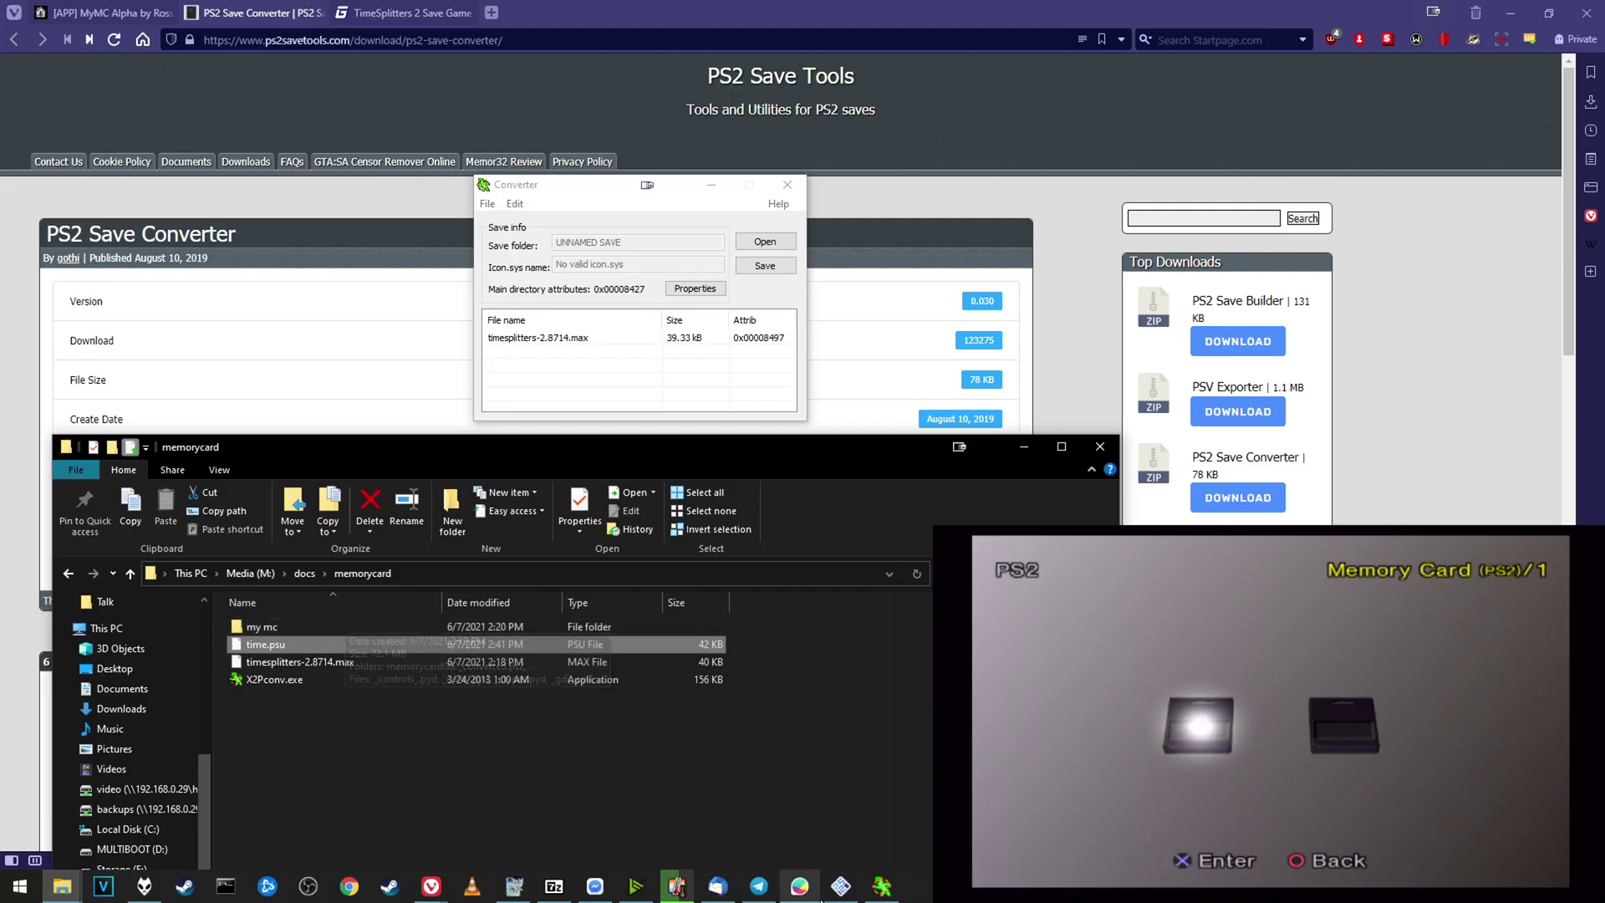
Launch PCSX2 and select timesplitters-2.8714.max in the memorycard folder.
click(840, 886)
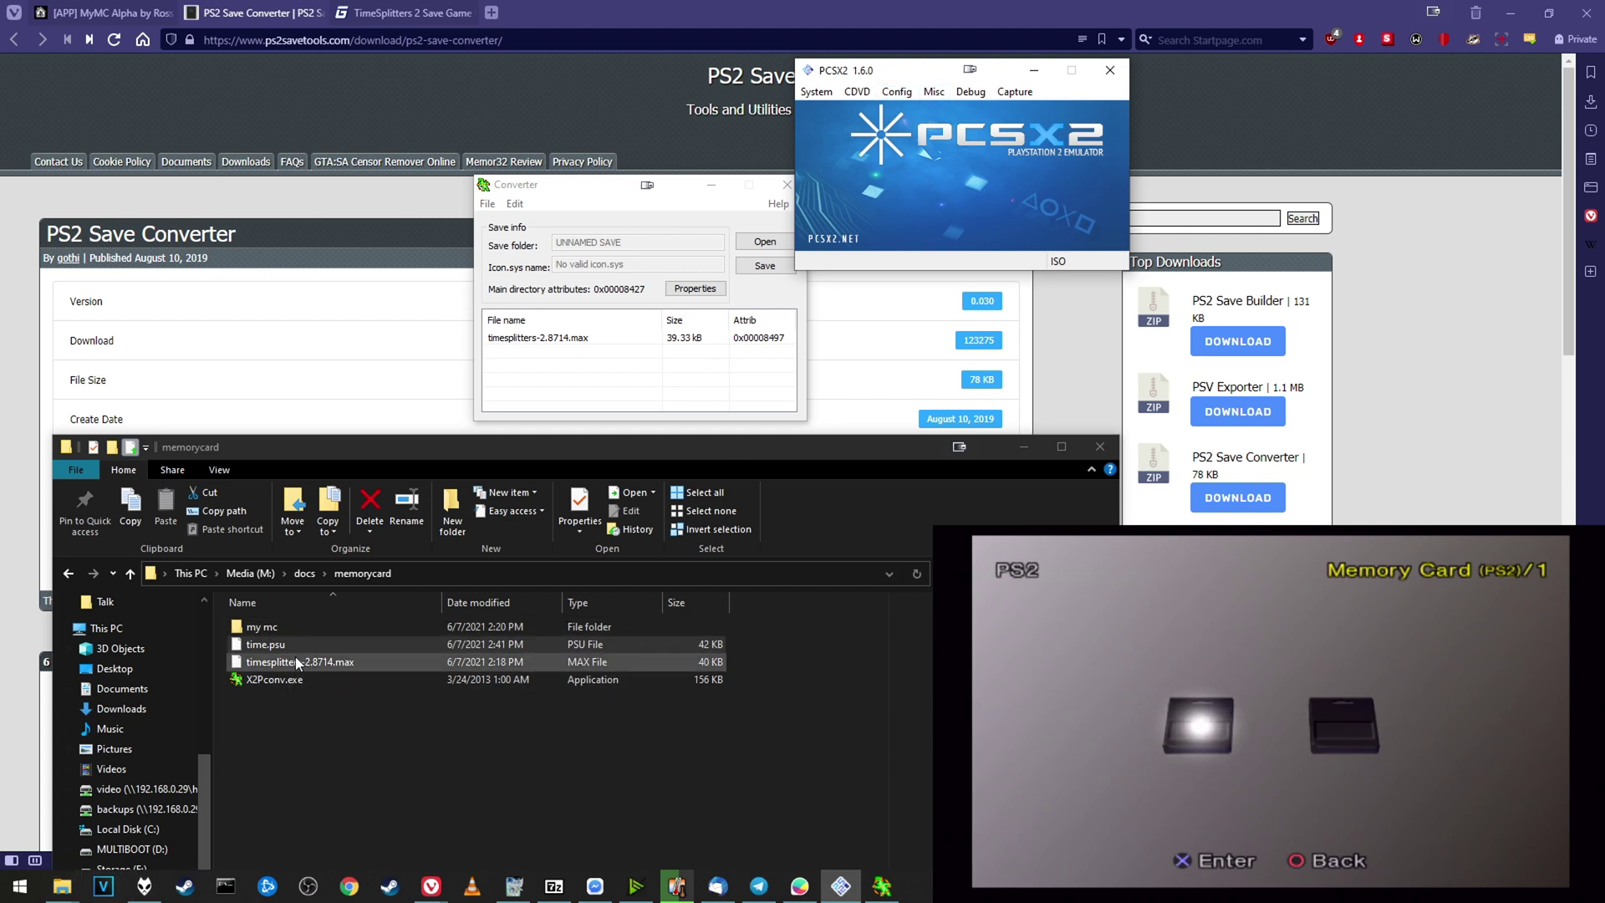
click(322, 664)
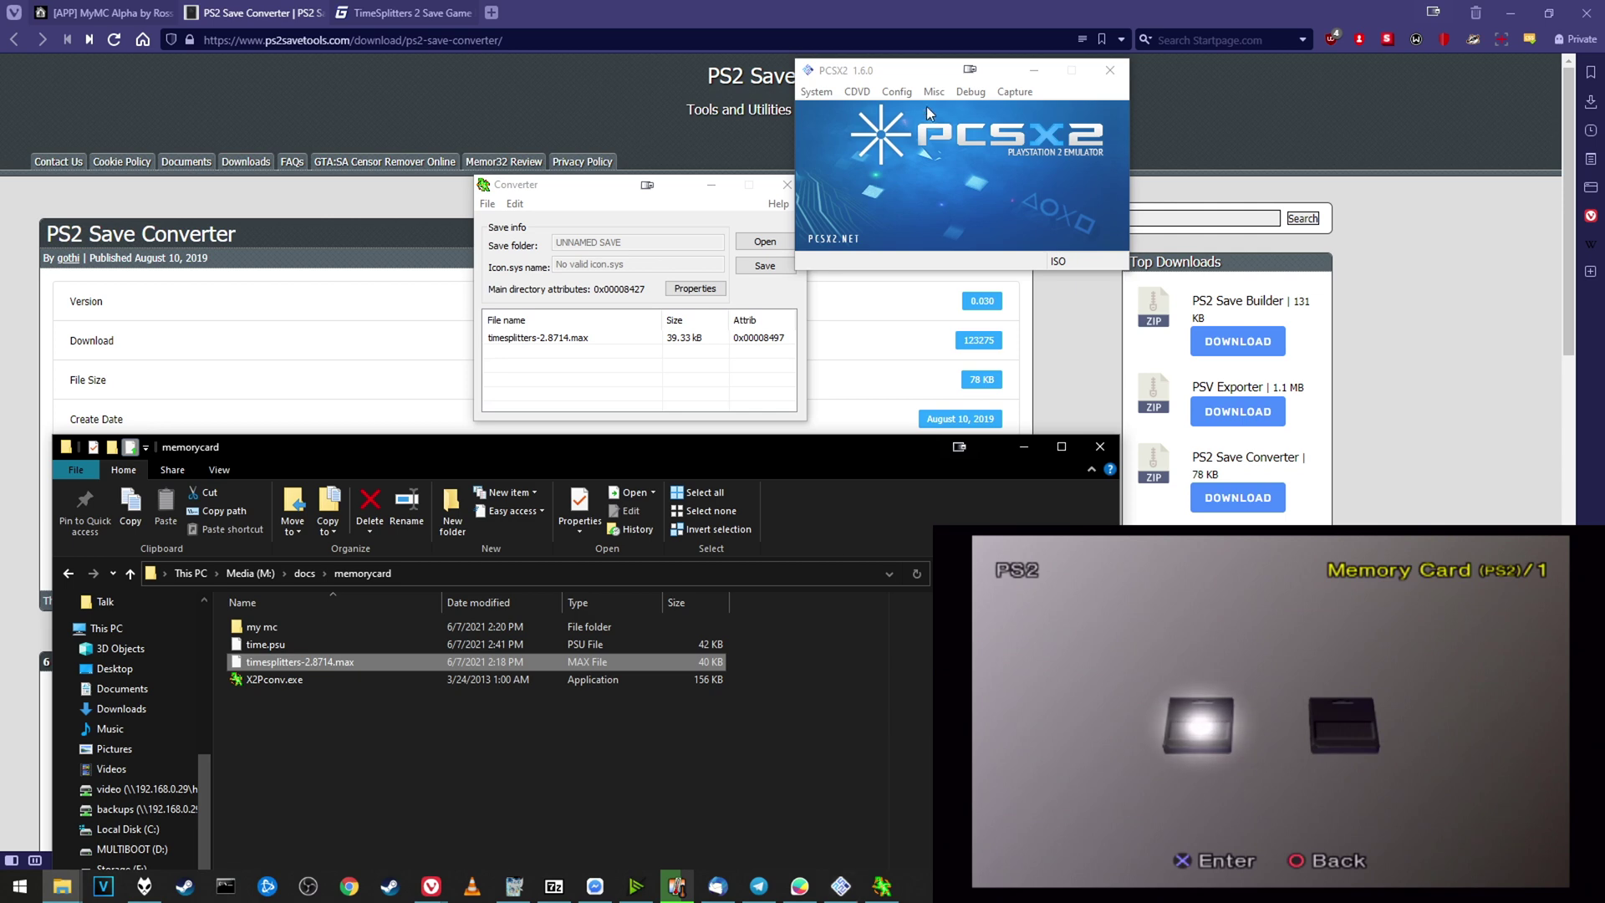
Open PCSX2's Memory card manager, select port-1 Mcd001.ps2 and its folder path.
click(897, 92)
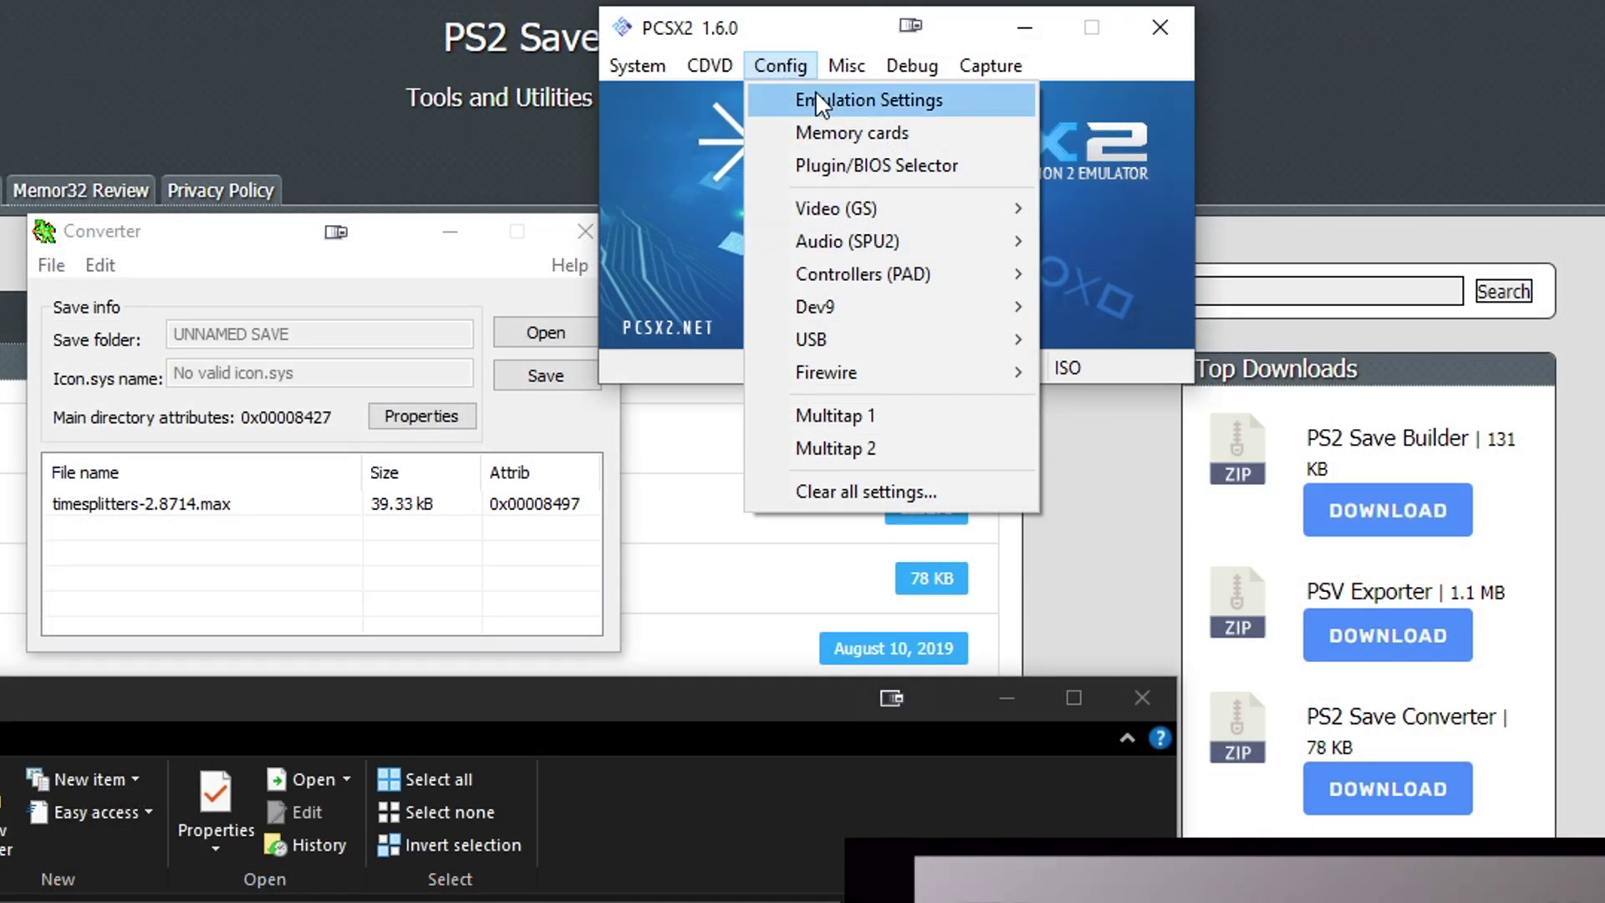
click(838, 135)
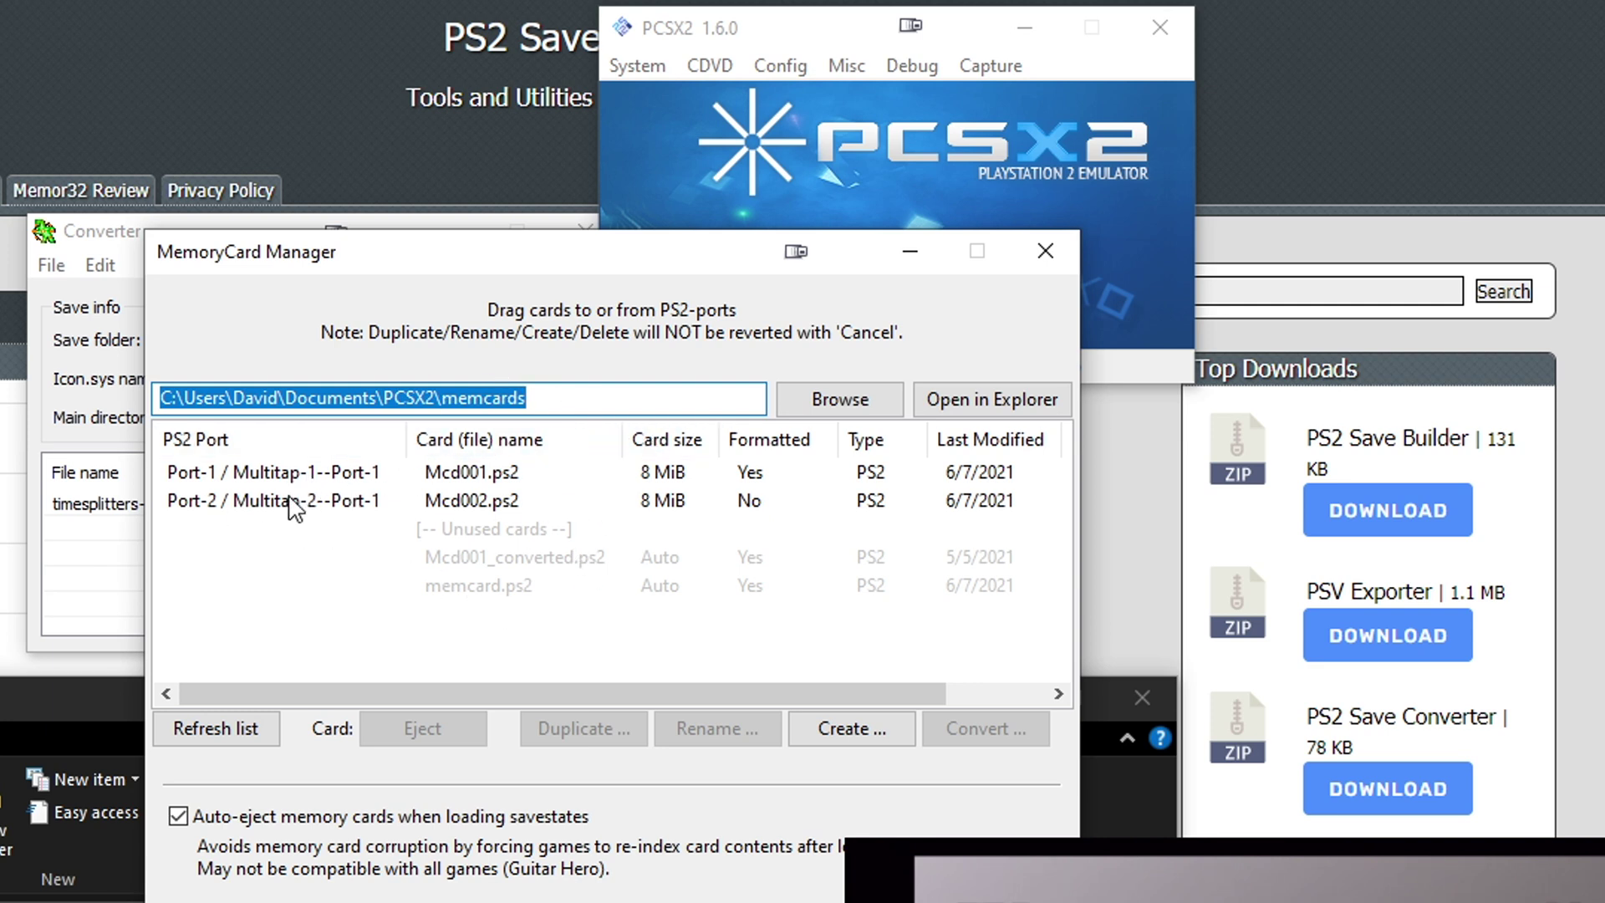
click(264, 473)
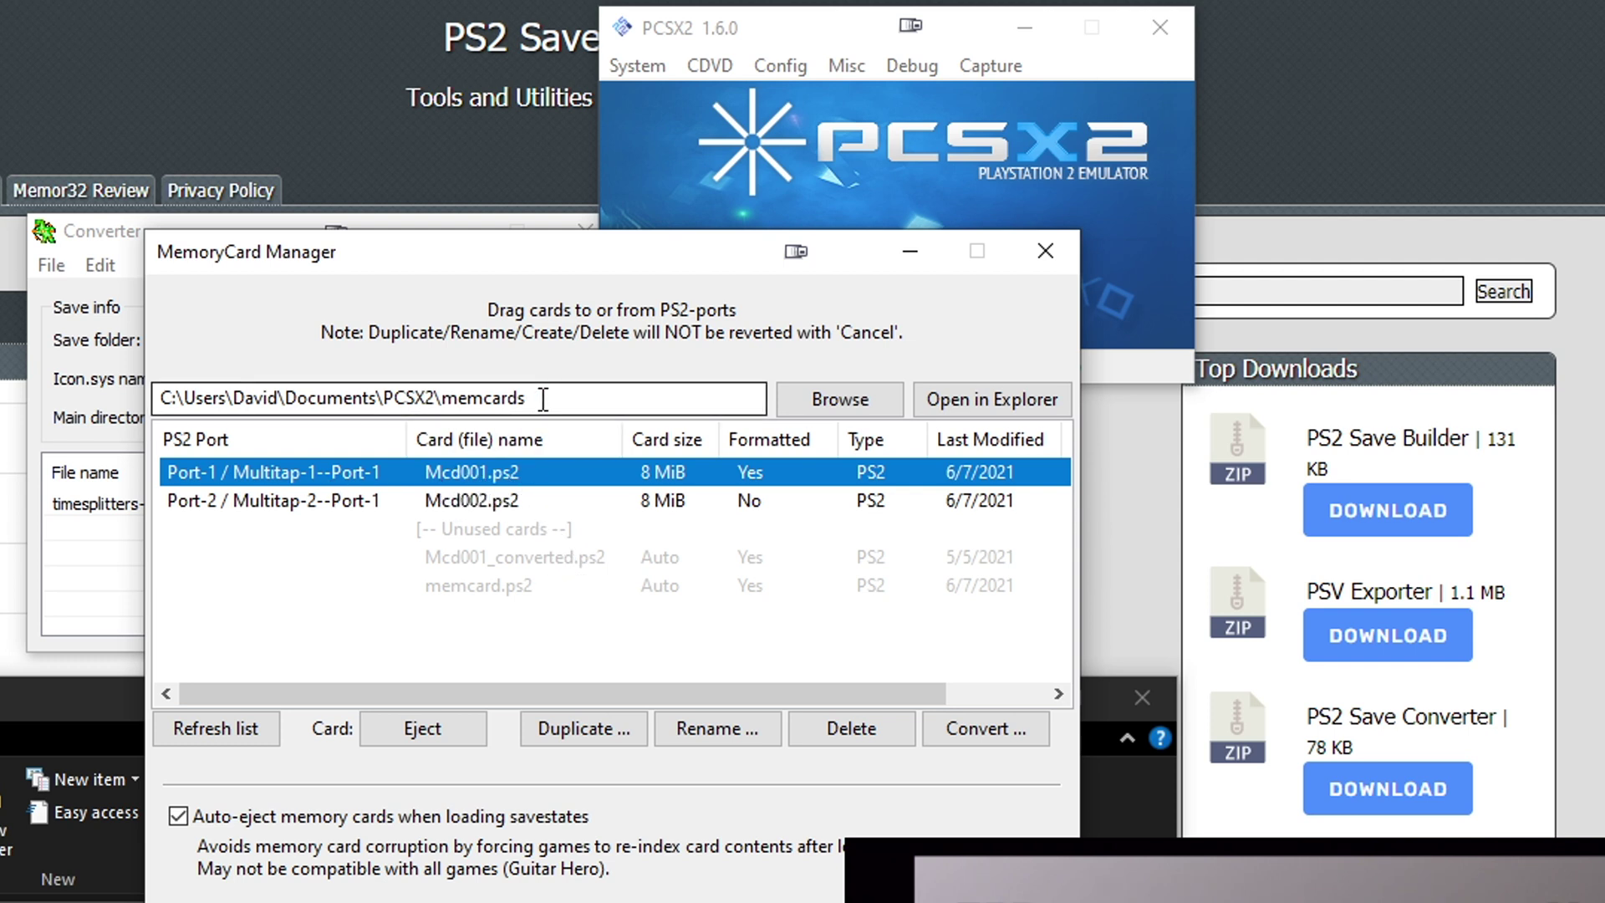
drag(703, 399, 172, 400)
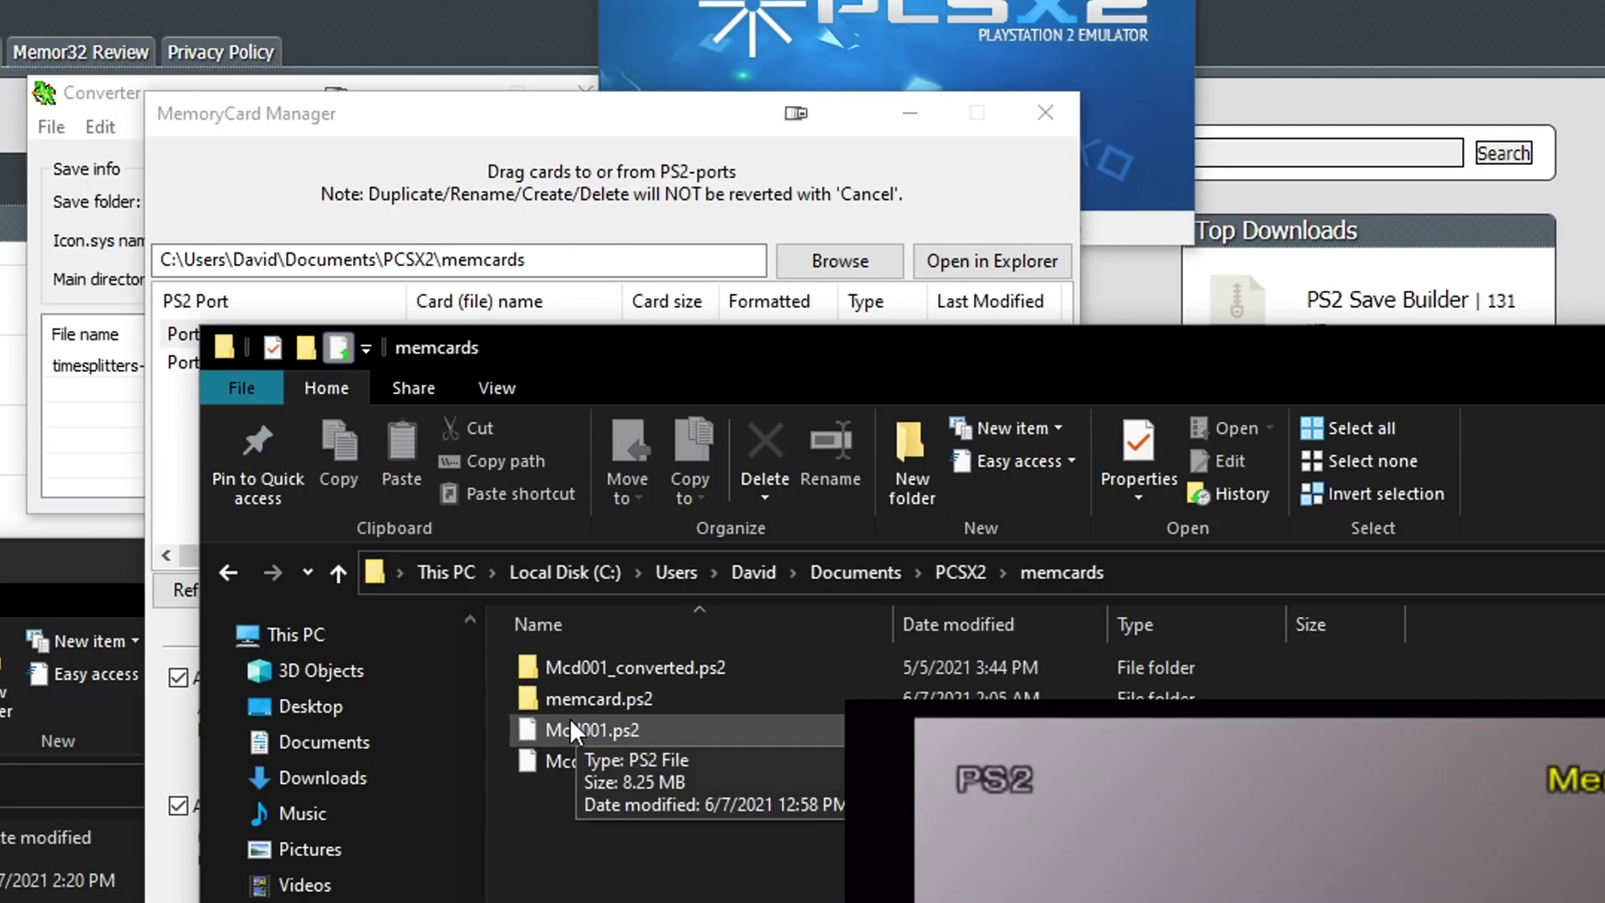
Copy Mcd001.ps2 from the memcards folder and paste it into the memorycard folder.
drag(709, 356, 685, 485)
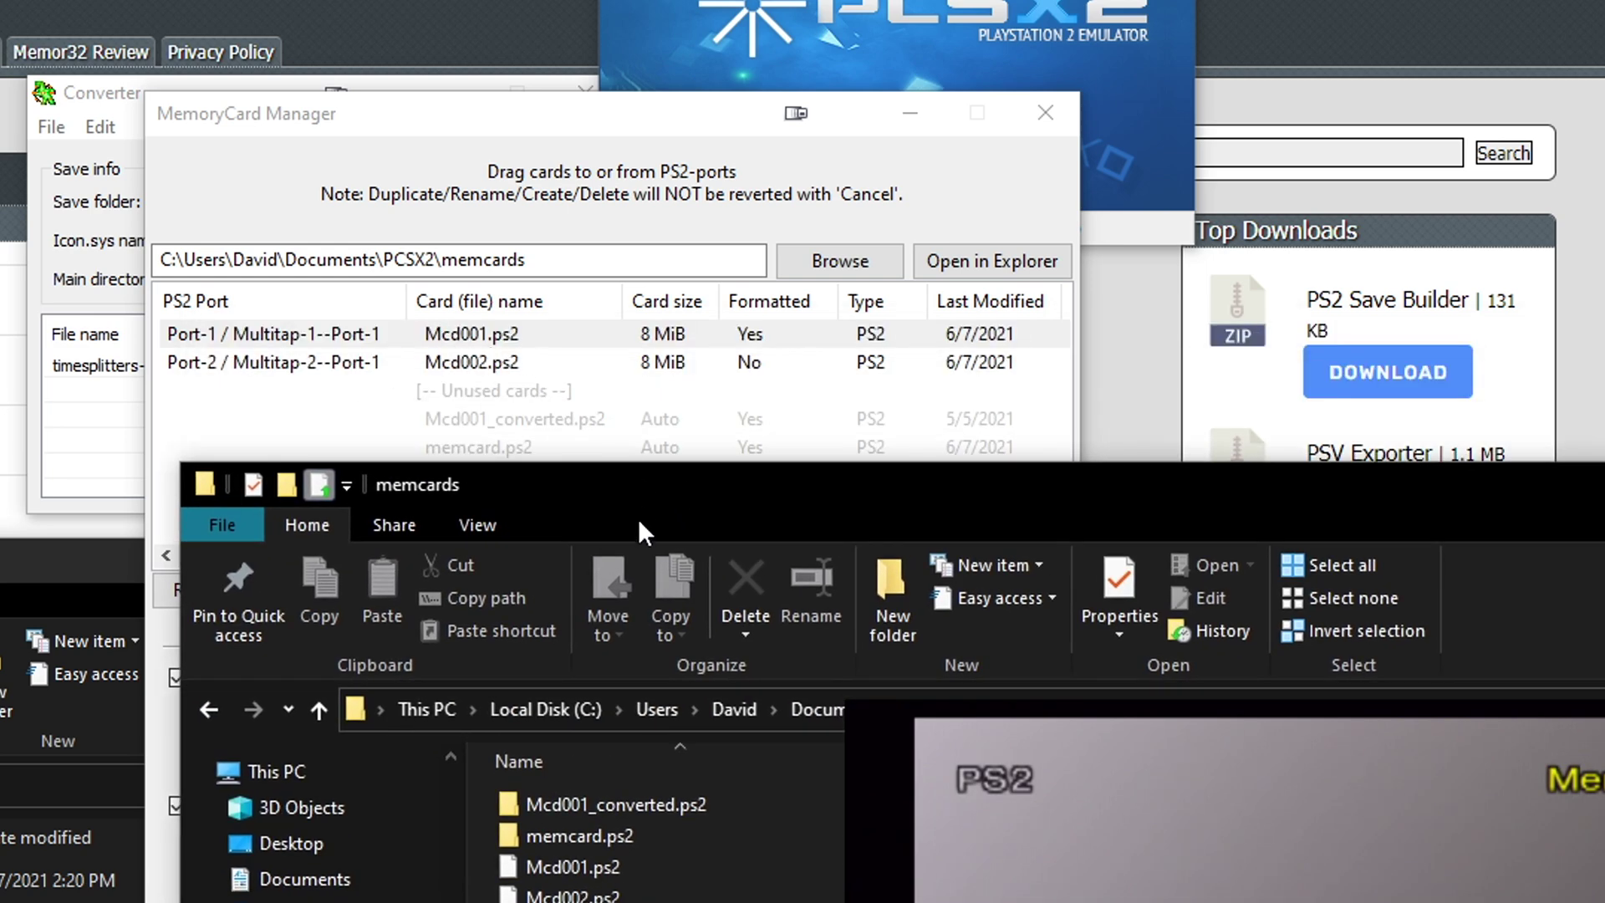
click(588, 874)
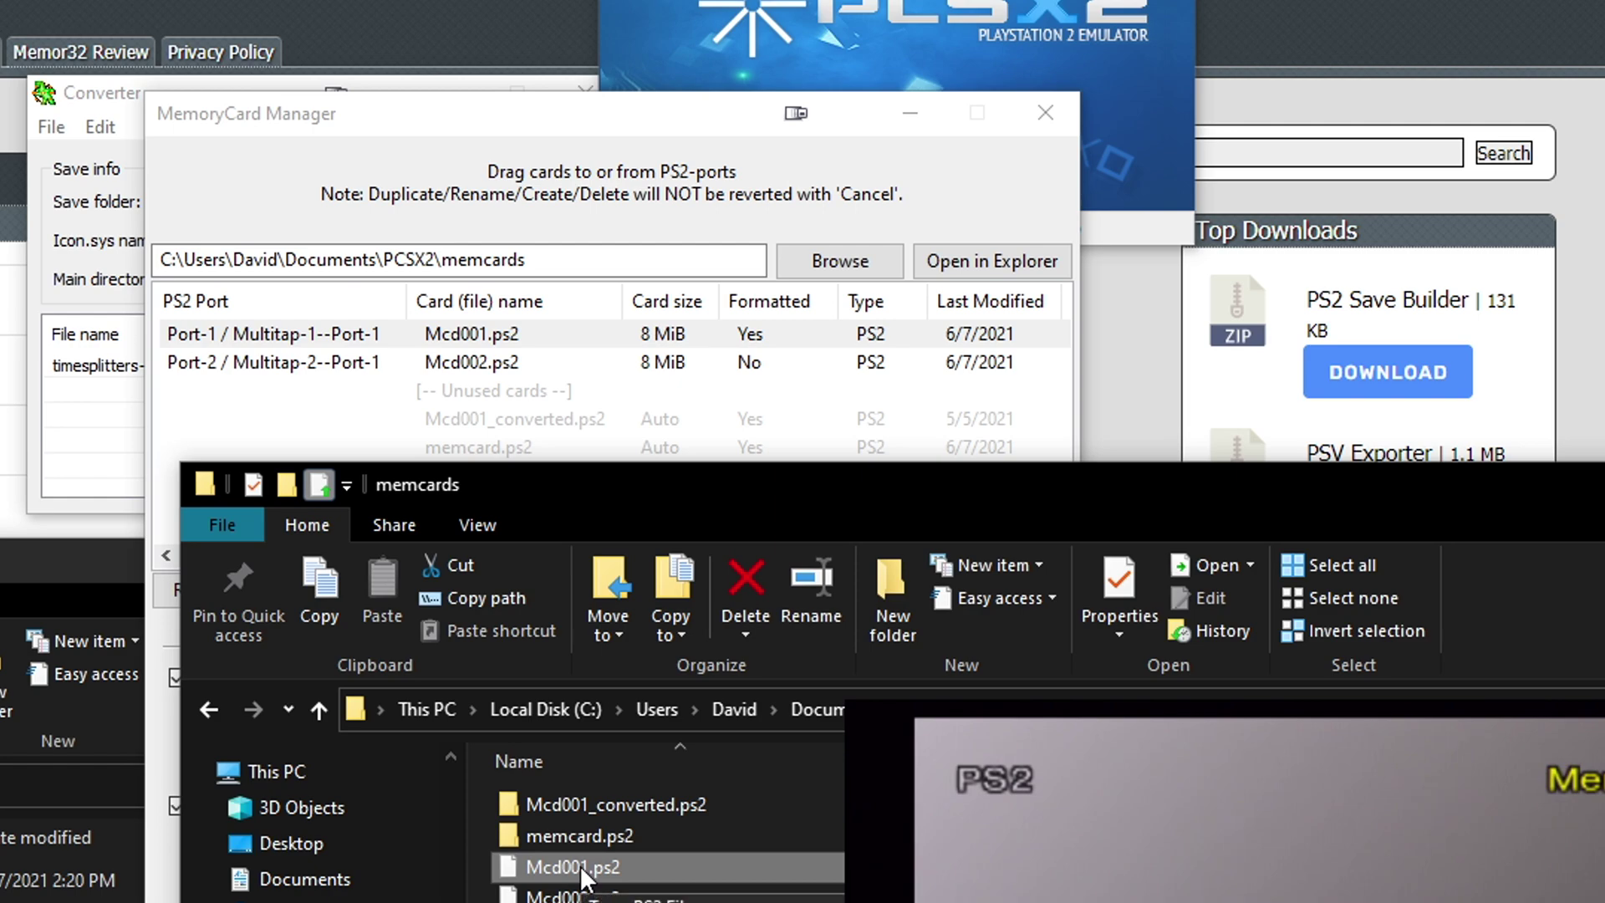
right_click(581, 865)
click(1359, 460)
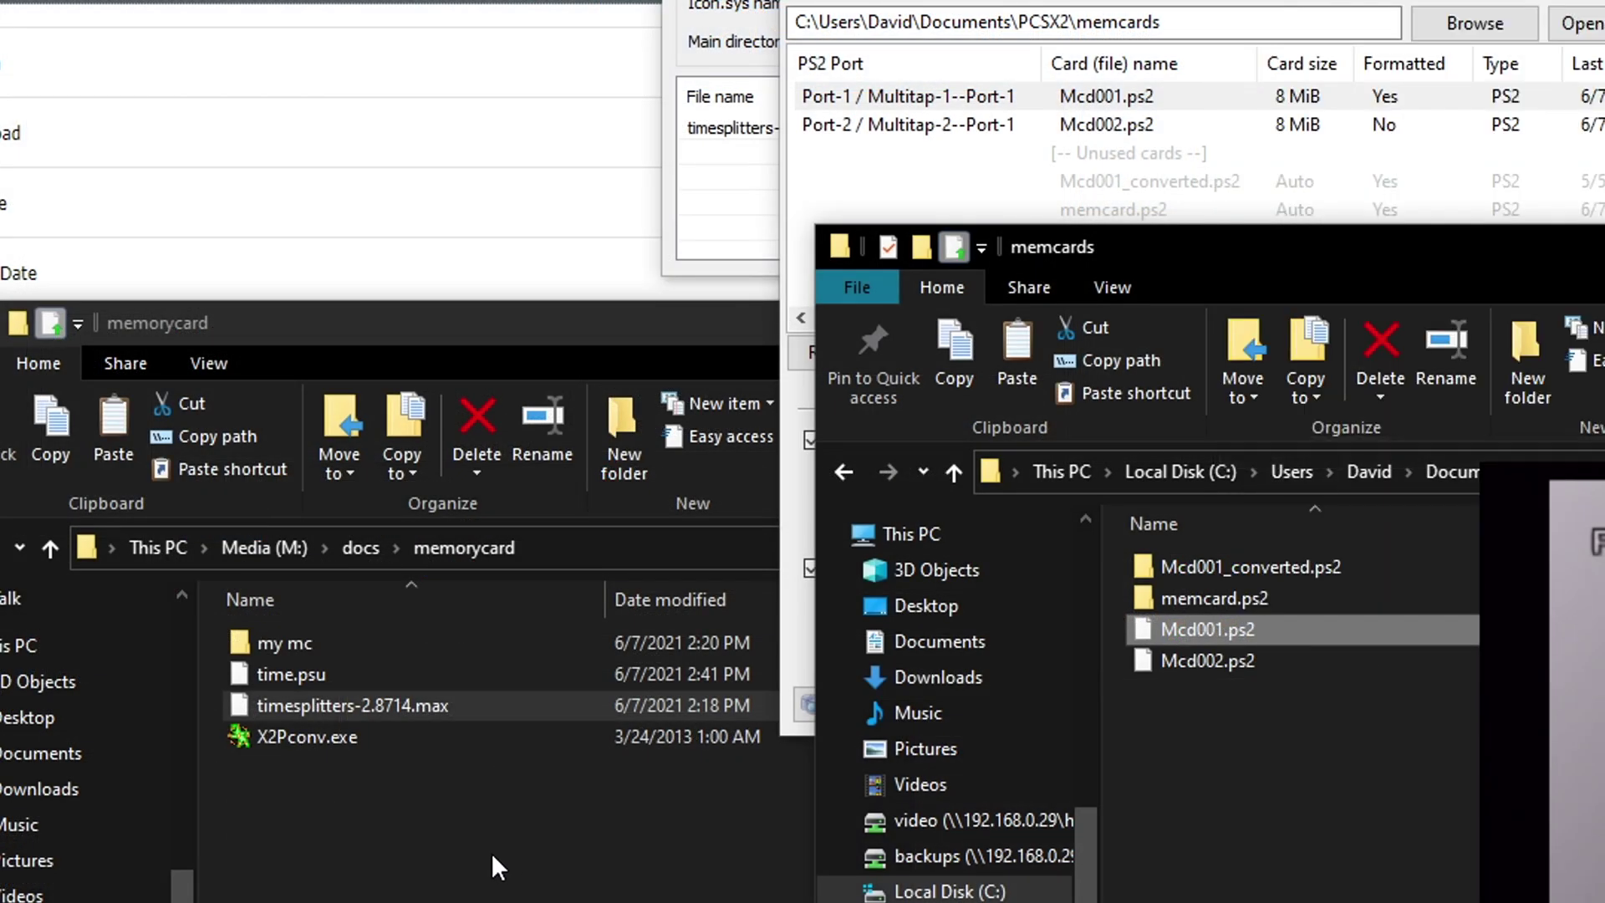
click(493, 852)
right_click(505, 855)
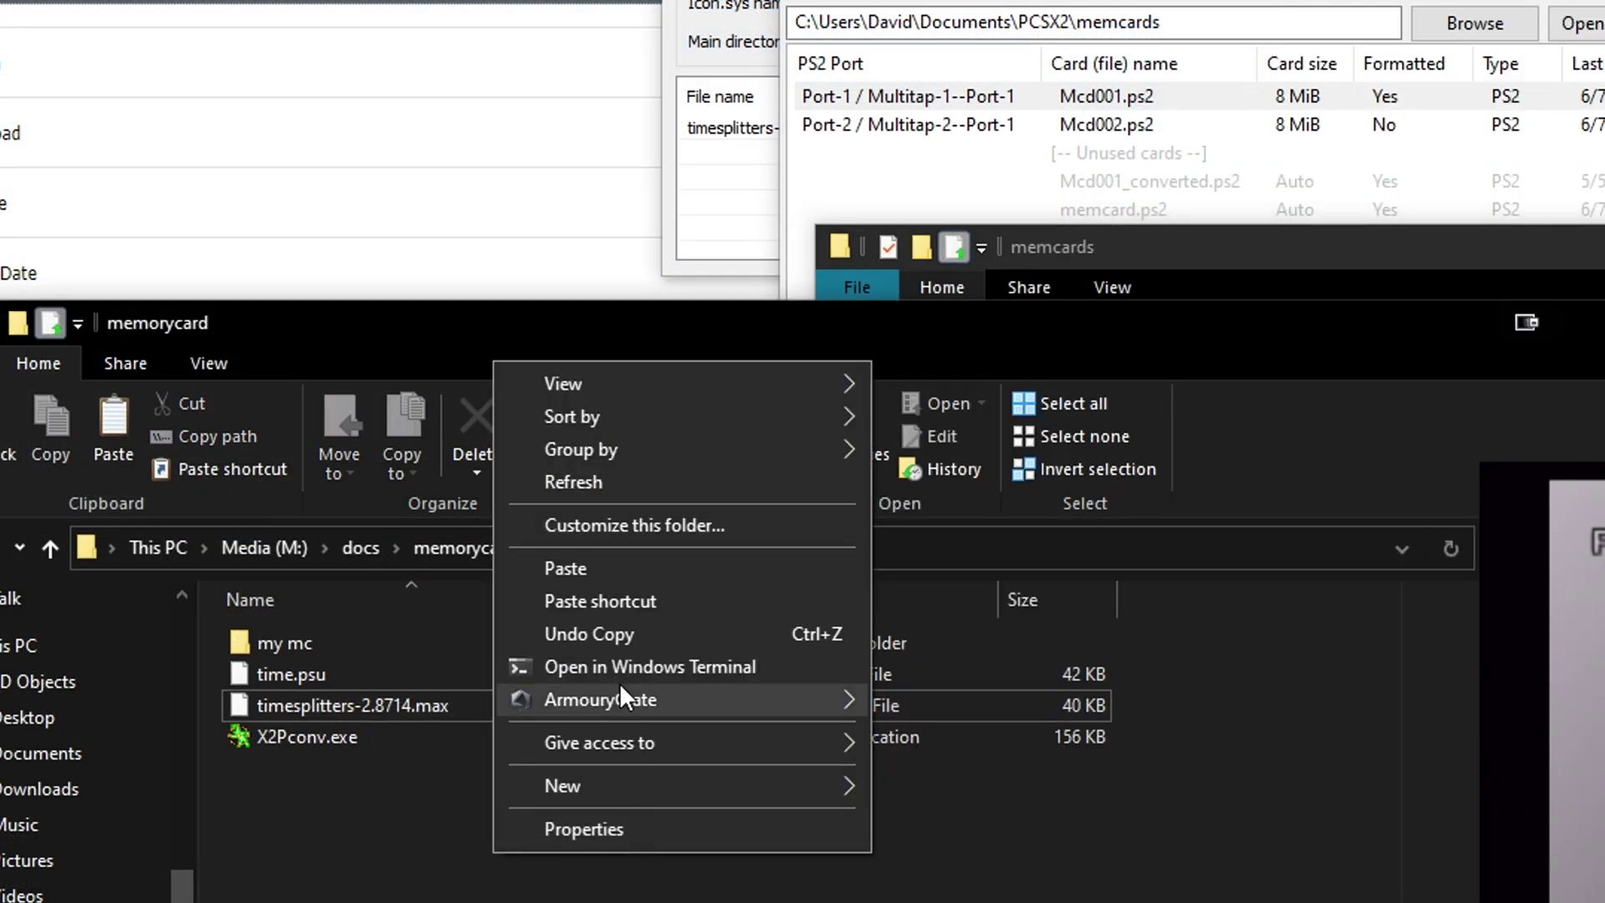
click(625, 568)
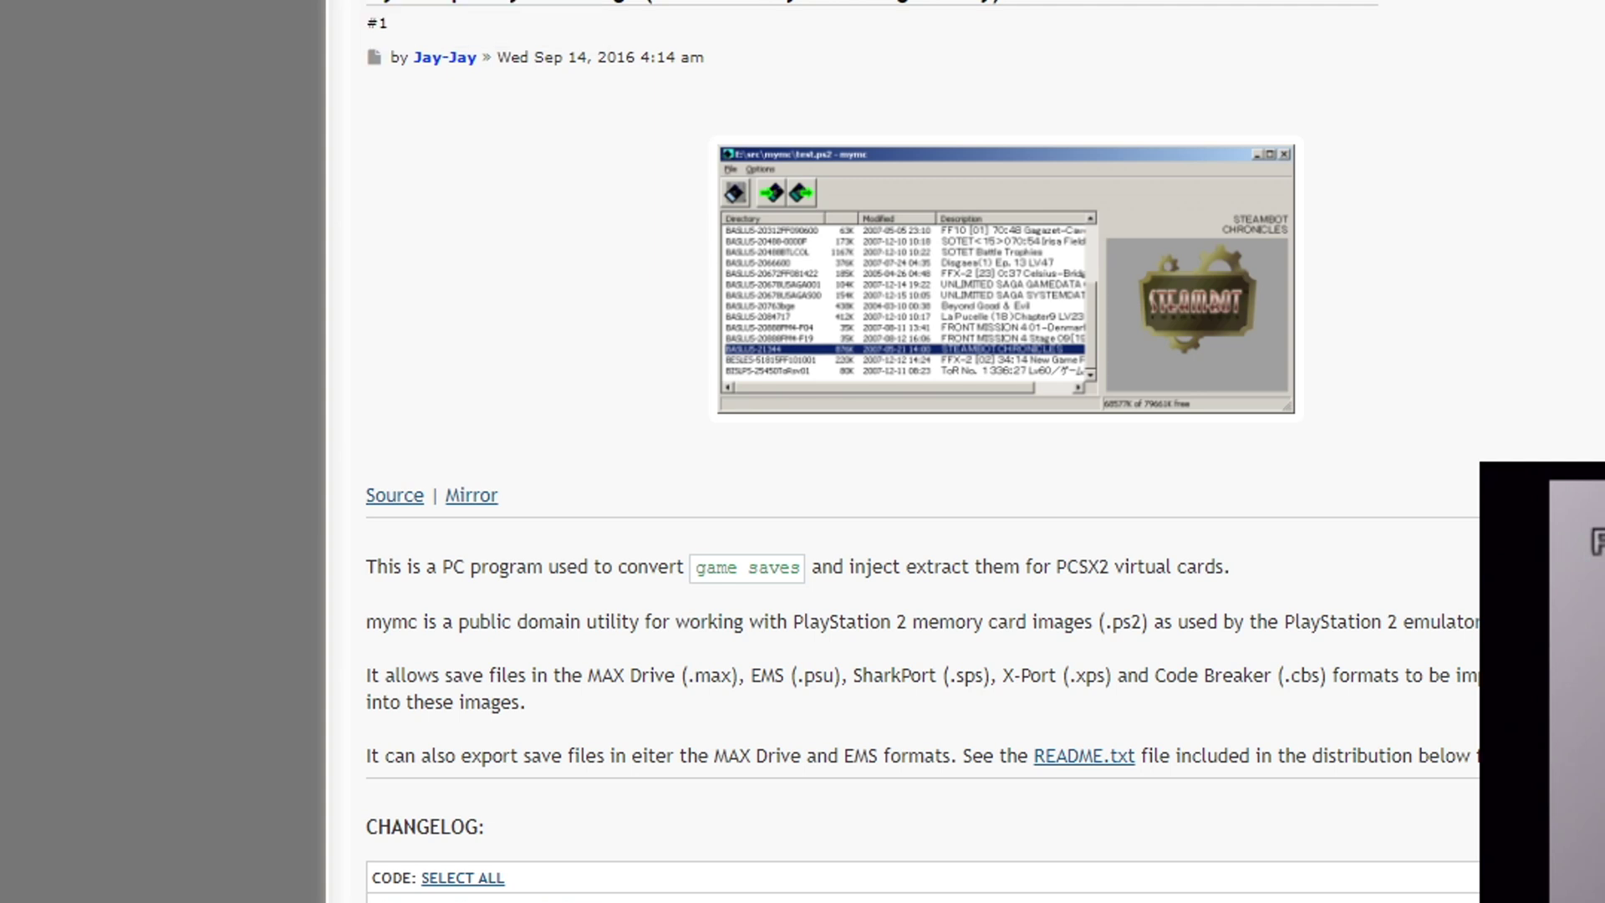
Open the my mc folder inside memorycard and launch mymc-gui.exe.
mouse_move(230, 886)
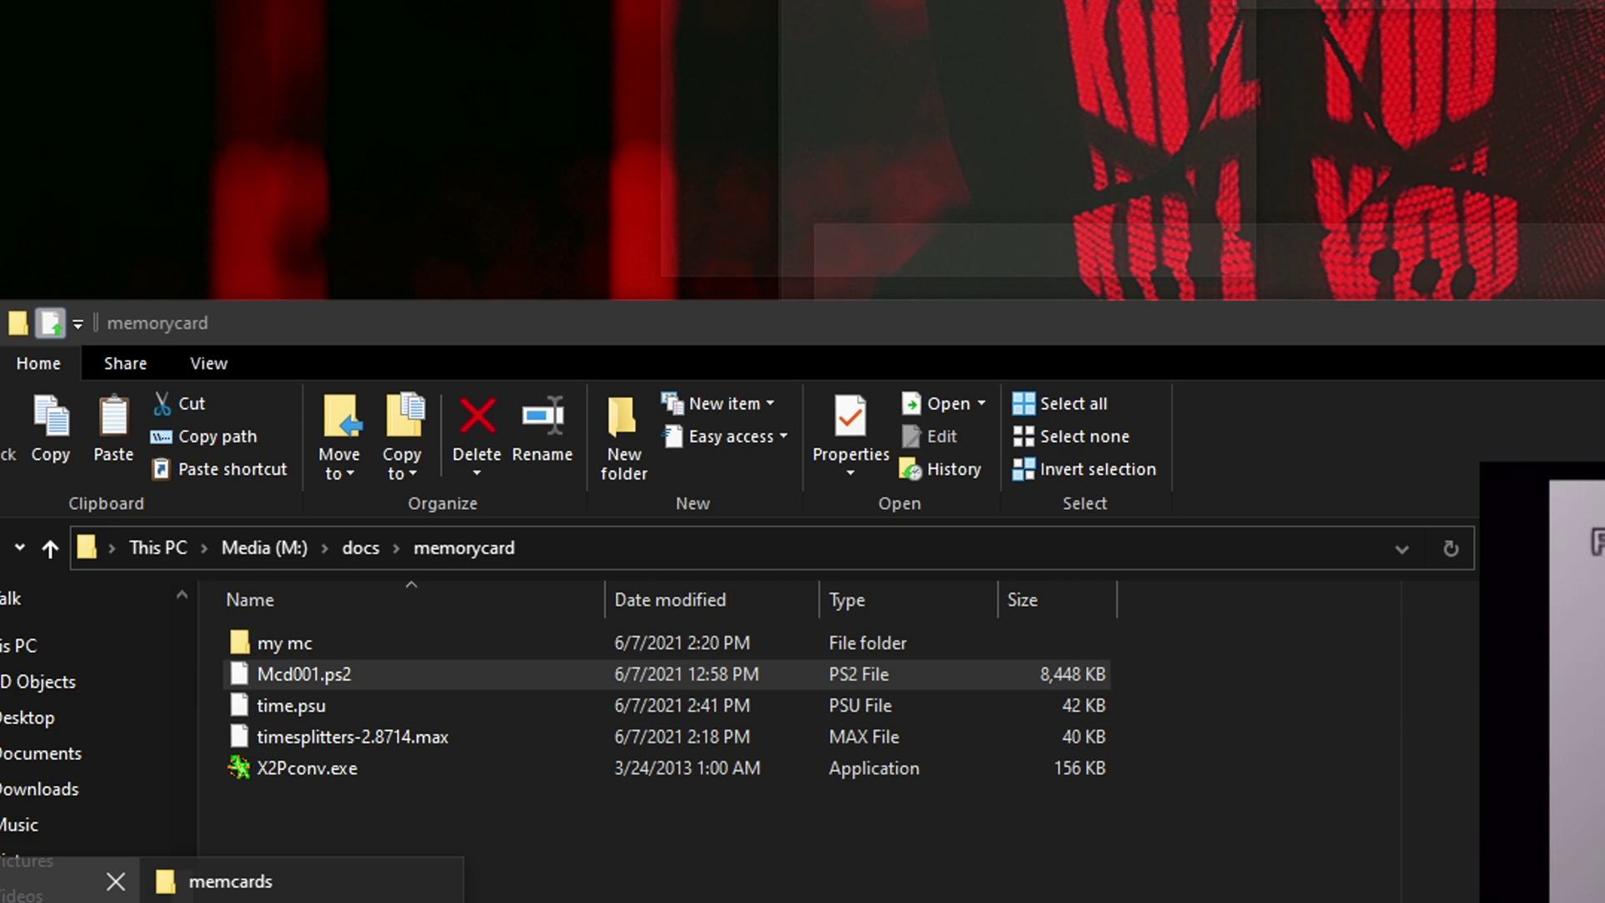
click(59, 882)
double_click(267, 638)
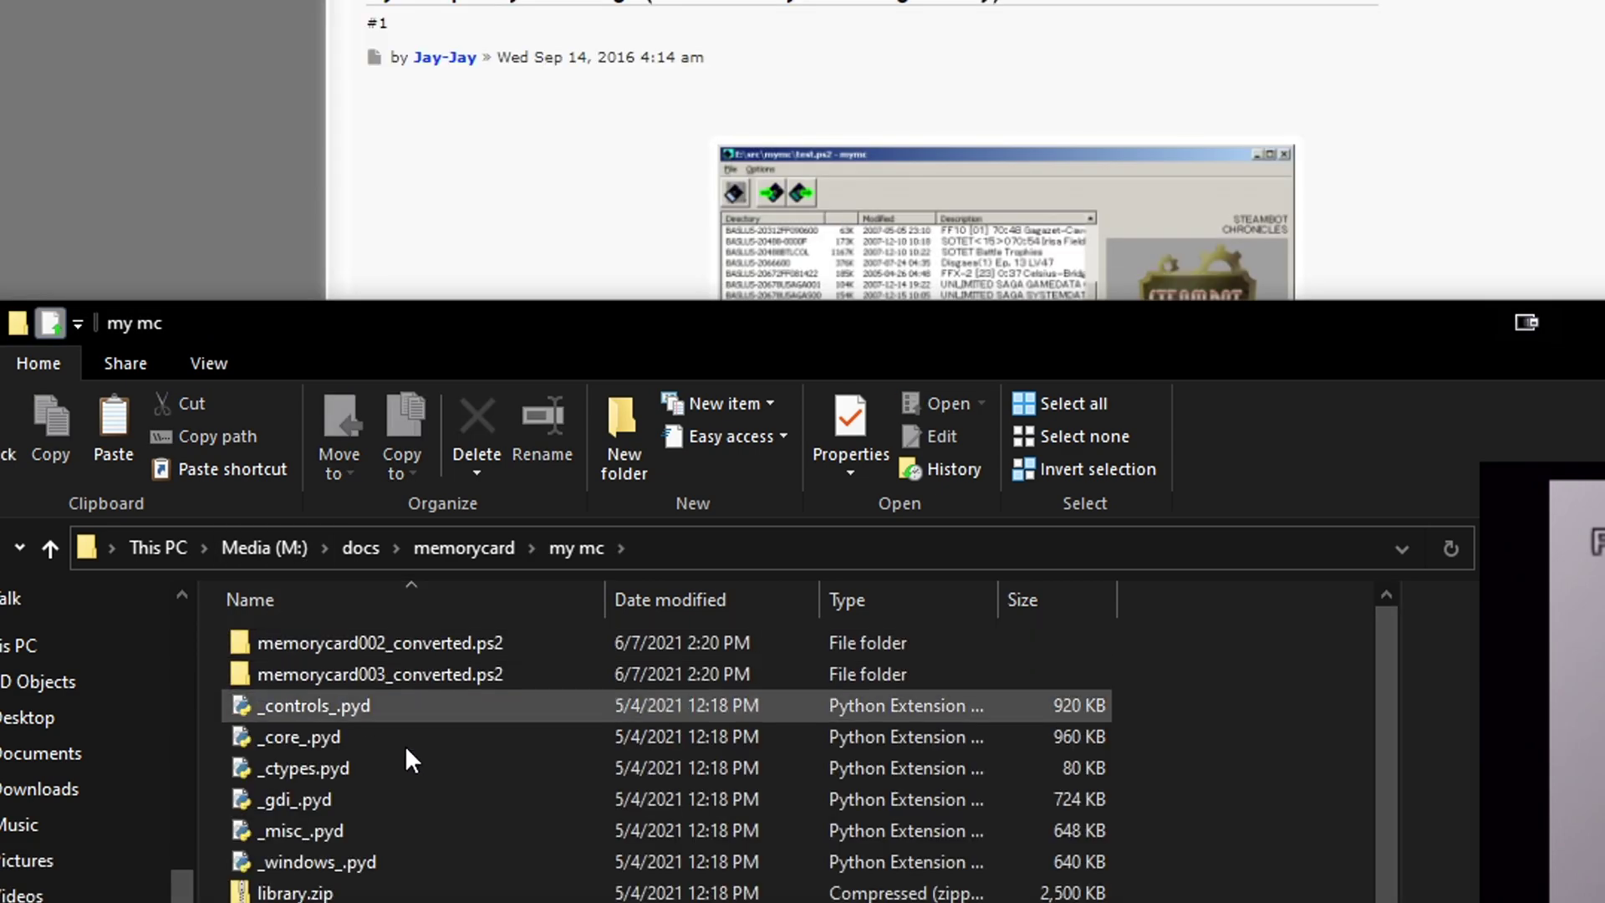
drag(634, 304, 583, 62)
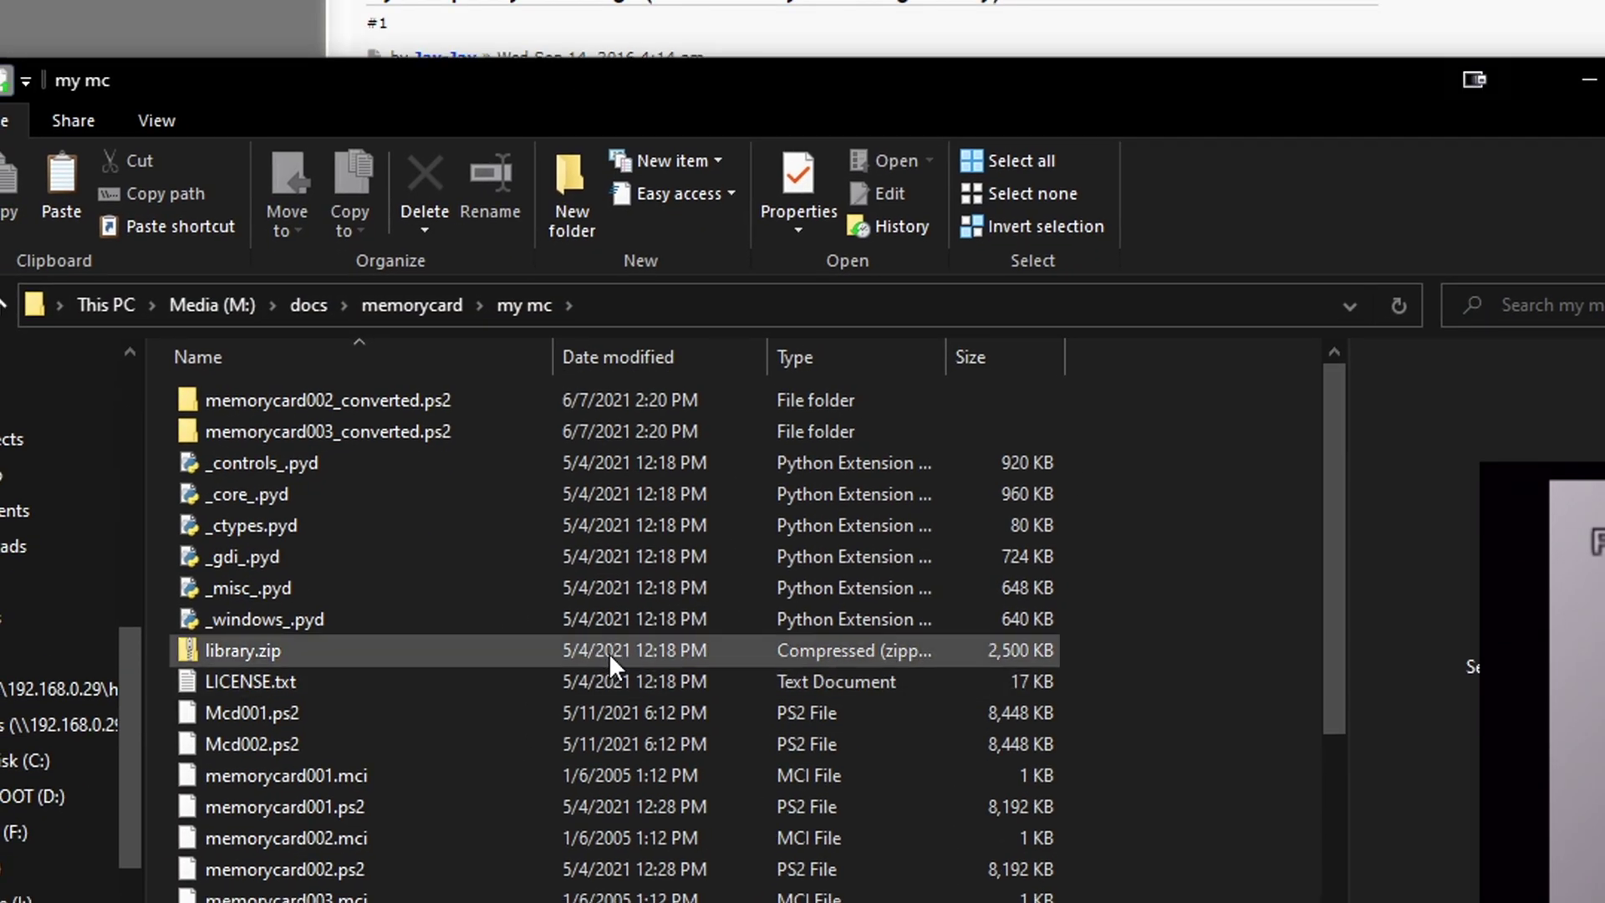
scroll(485, 660, down, 4)
double_click(298, 603)
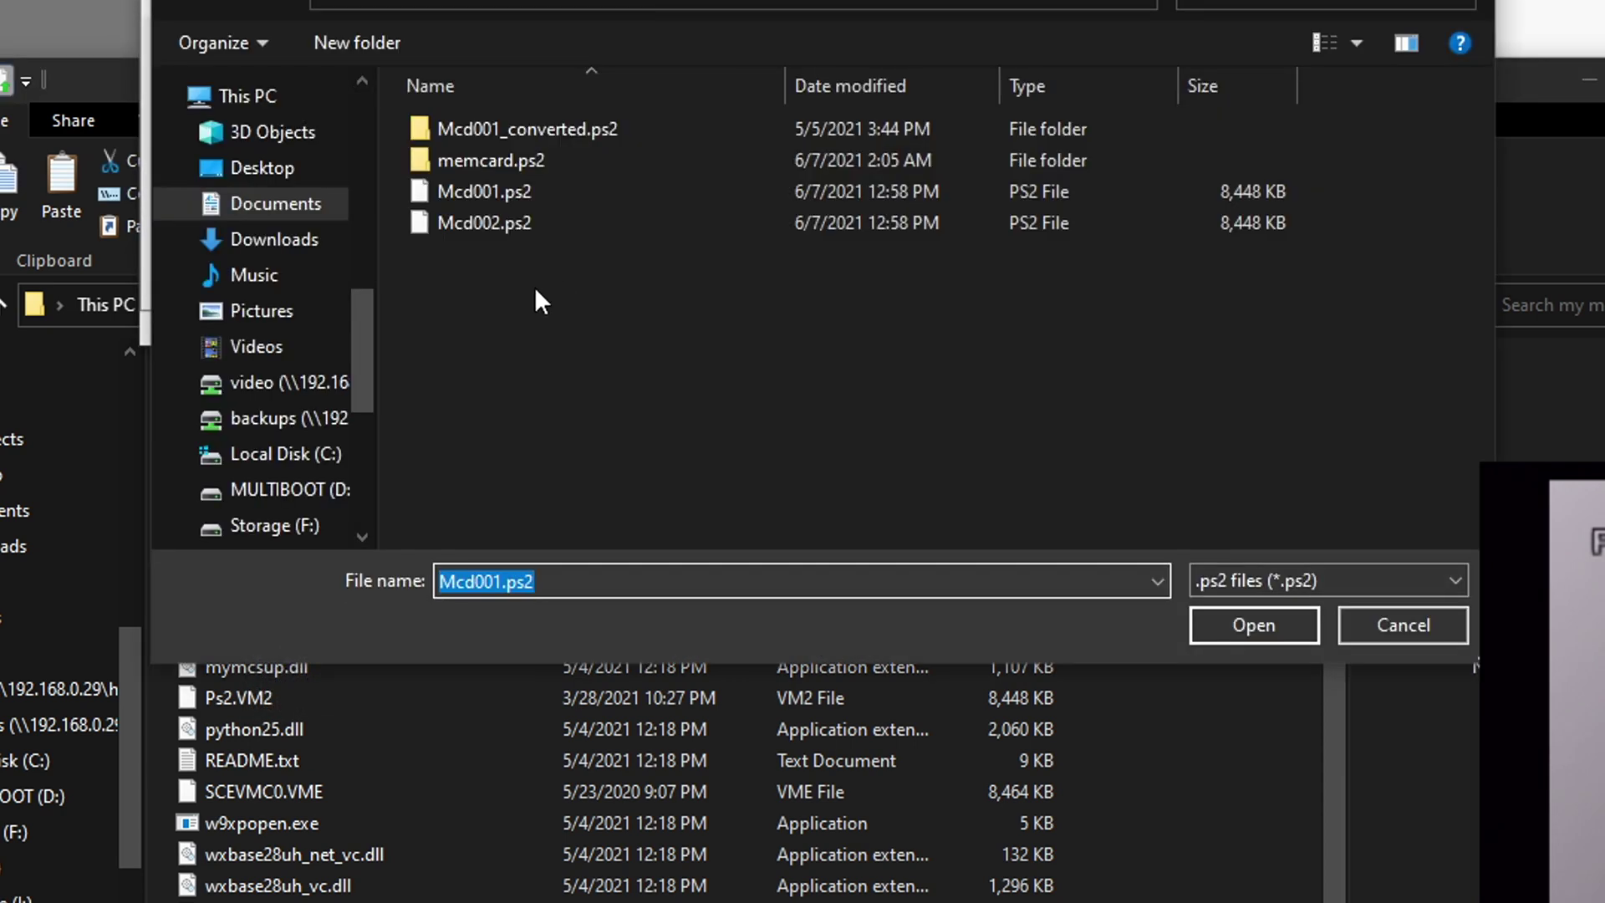
Open the Mcd001.ps2 card image from the memorycard folder in mymc.
click(105, 84)
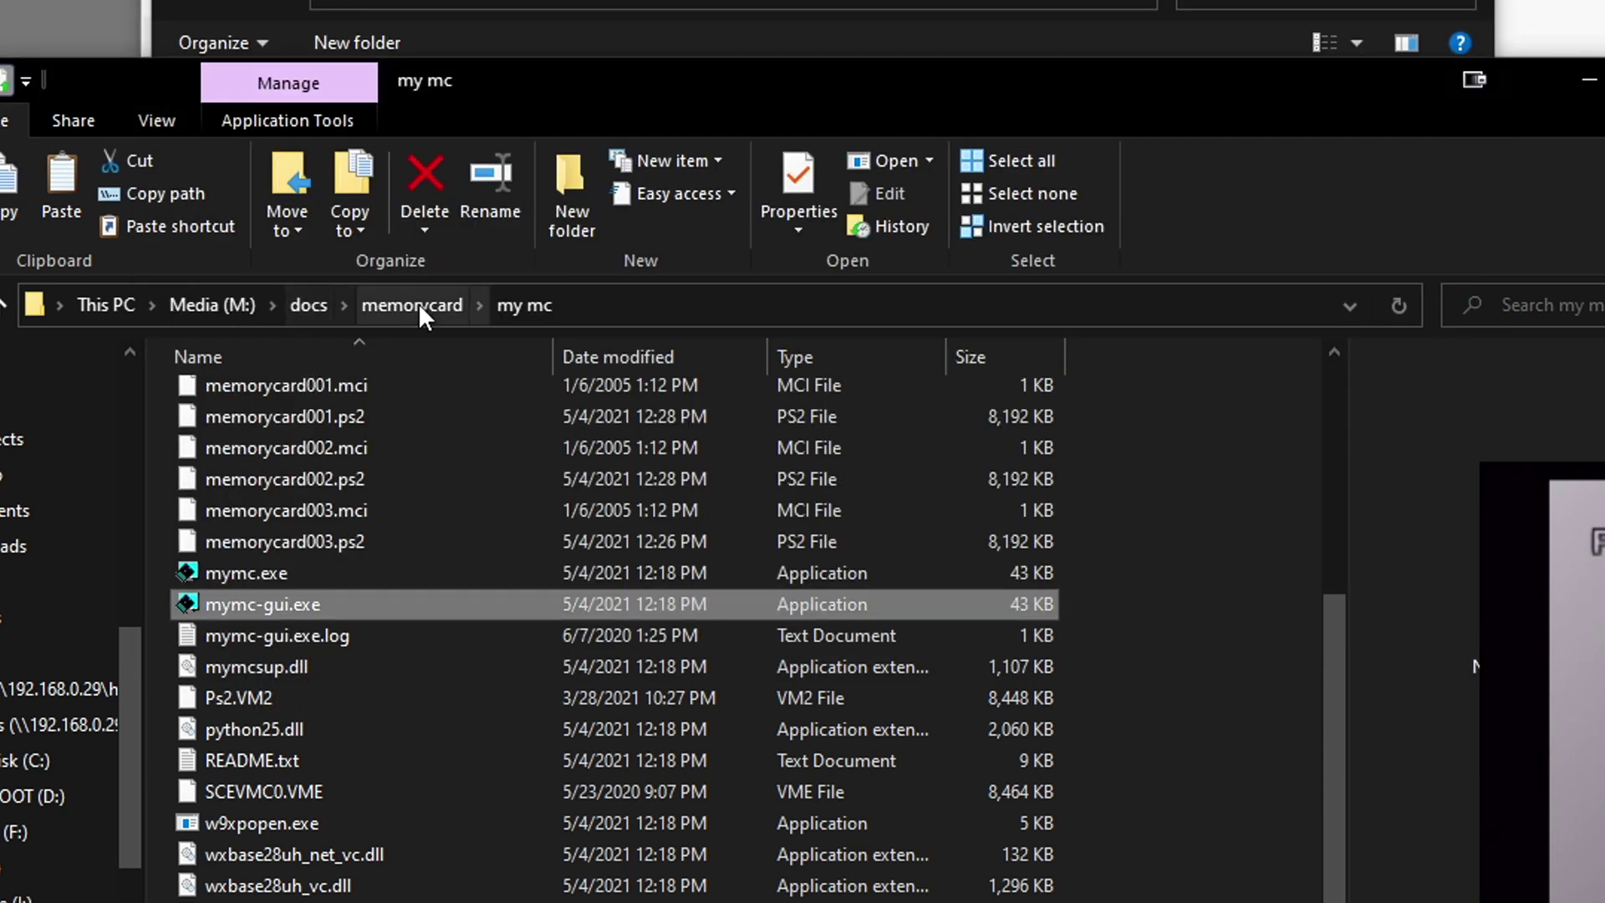
click(439, 313)
key(alt+Tab)
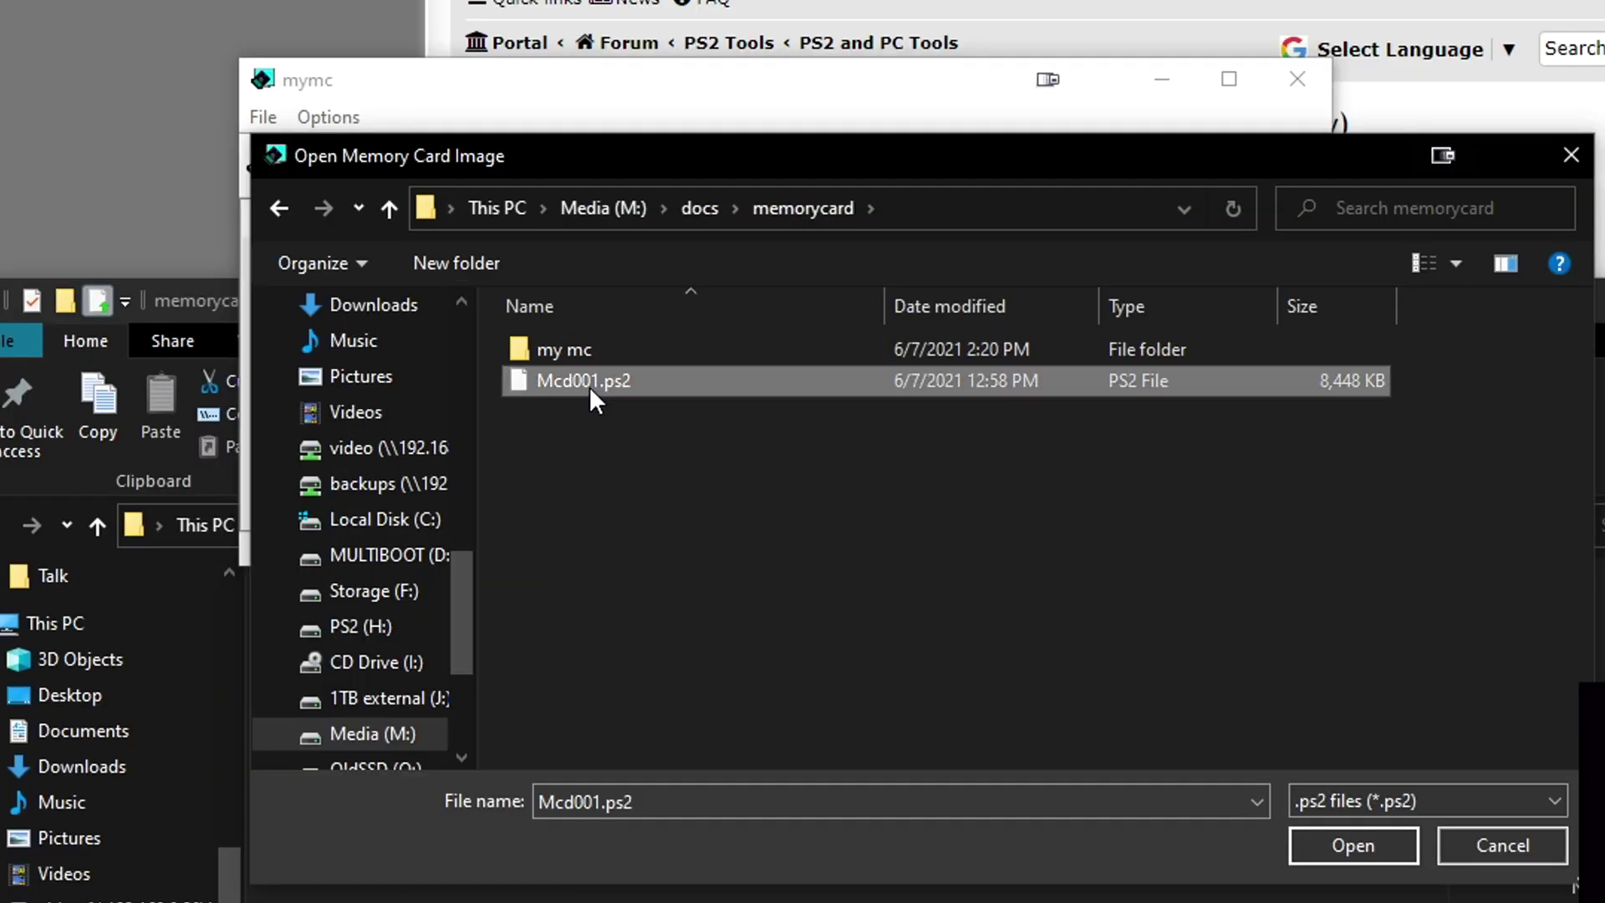
double_click(590, 386)
Preview the card's saves and select the Kingdom Hearts II save BISLPM-66675FM-03.
click(493, 307)
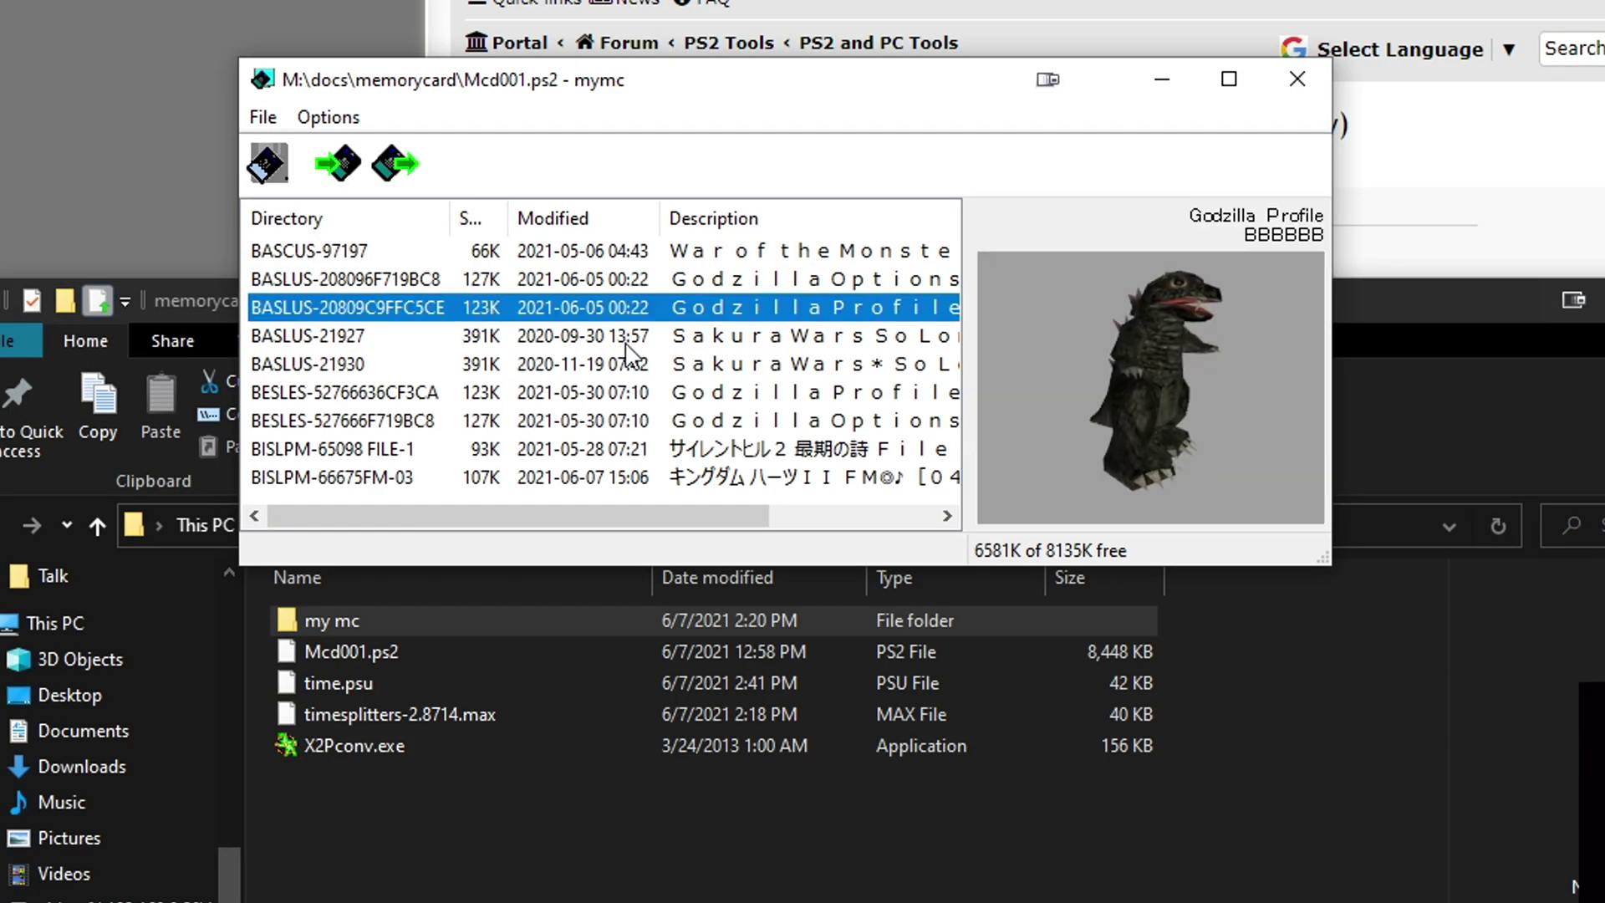
click(712, 374)
click(735, 392)
click(736, 421)
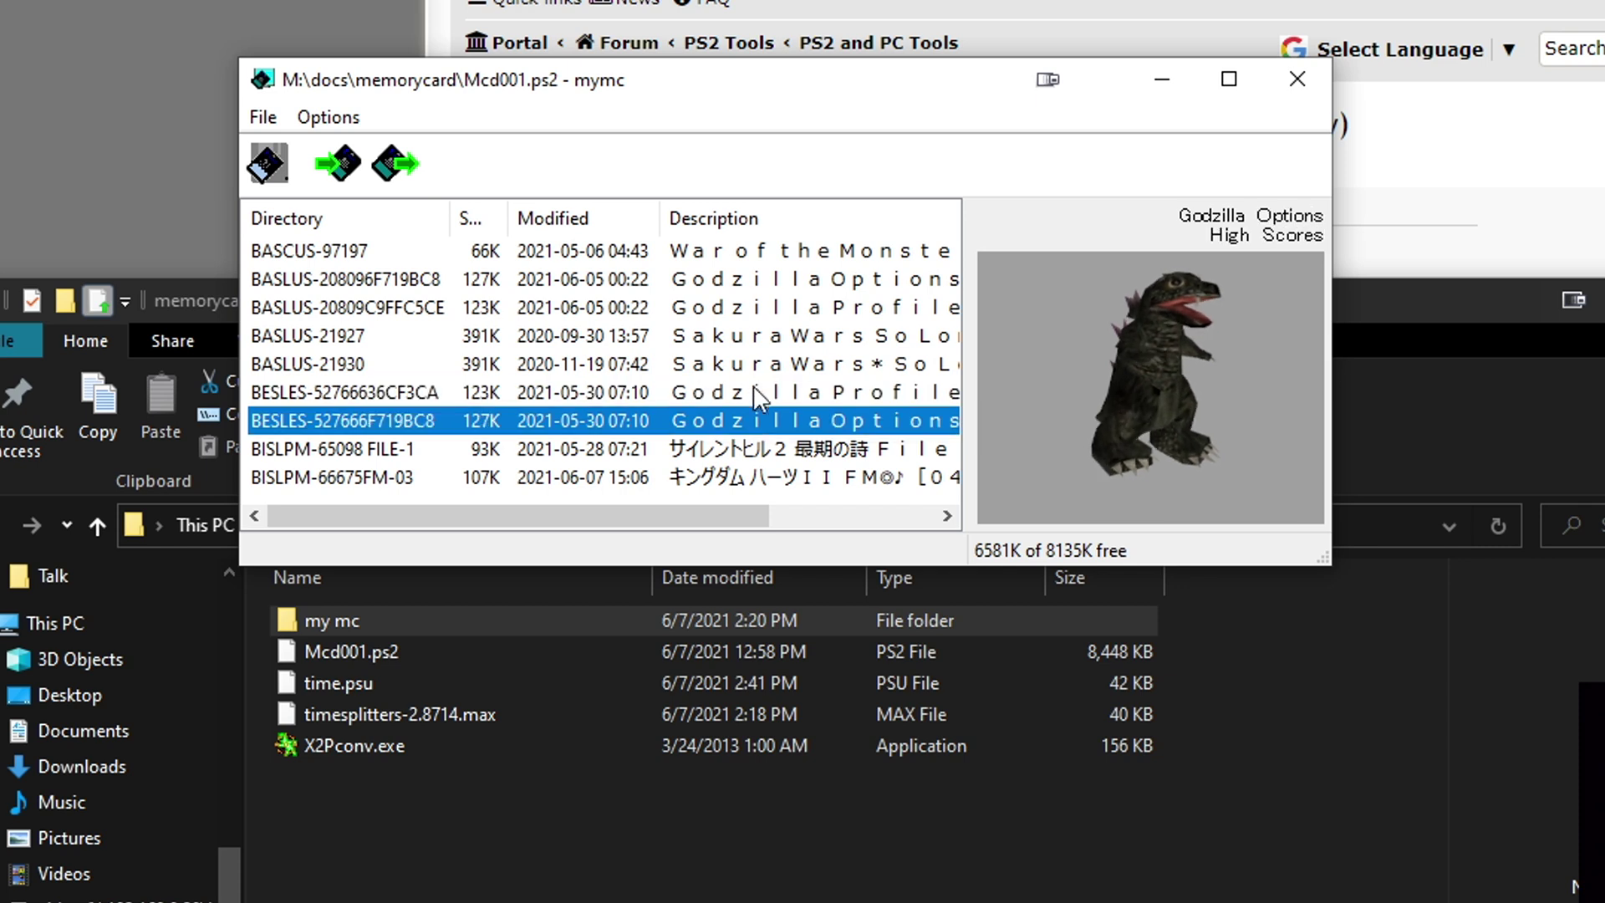
click(765, 279)
click(790, 477)
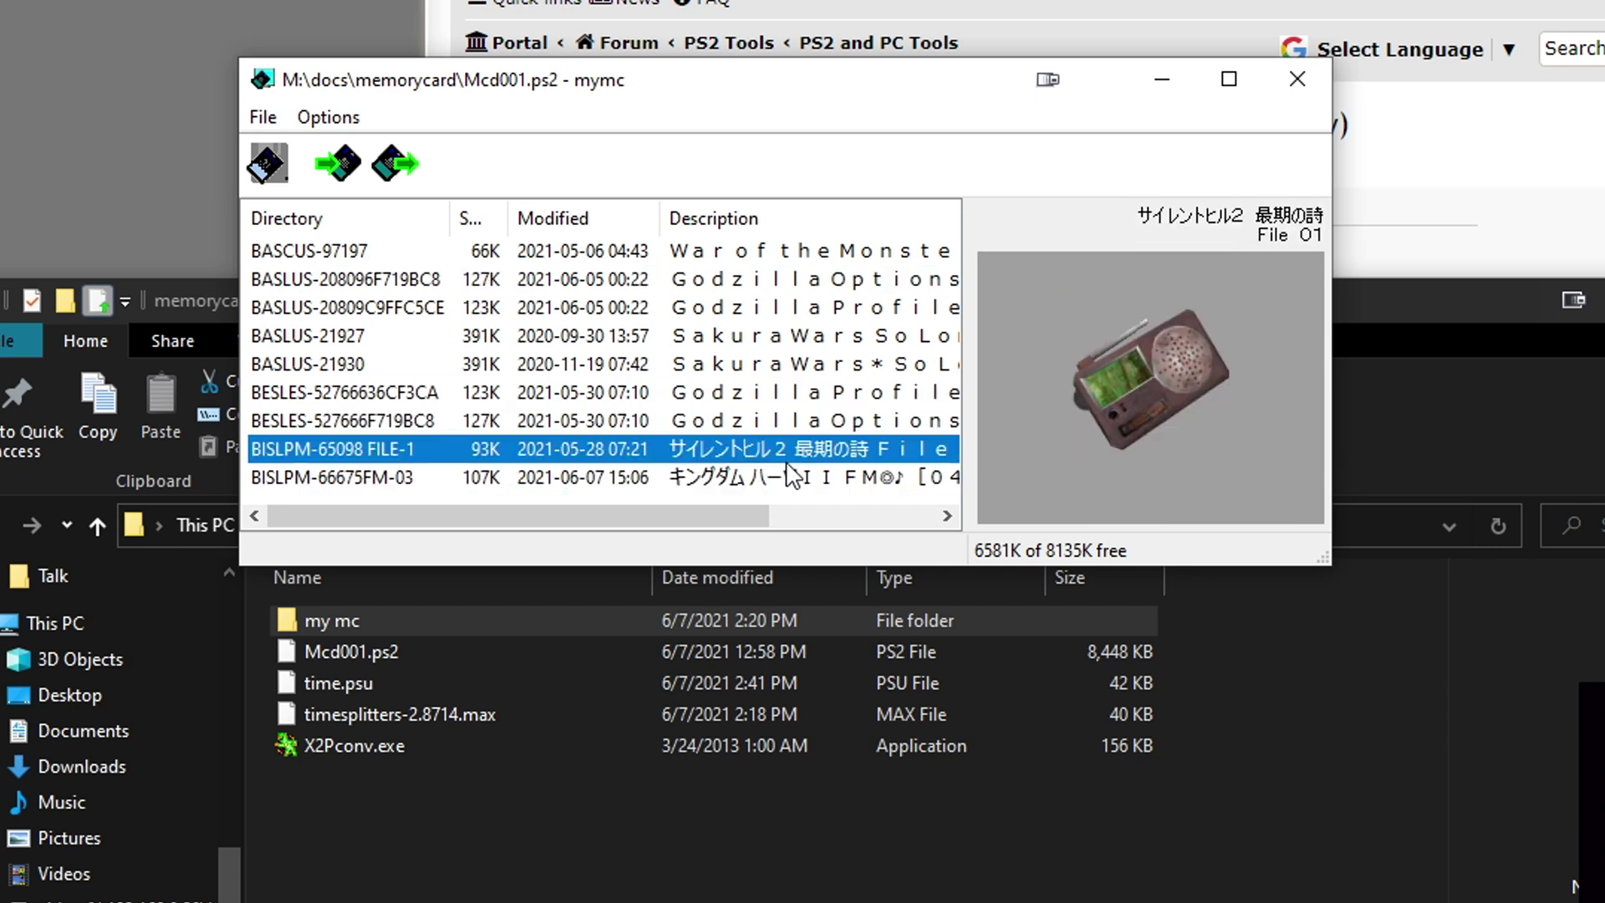
click(790, 477)
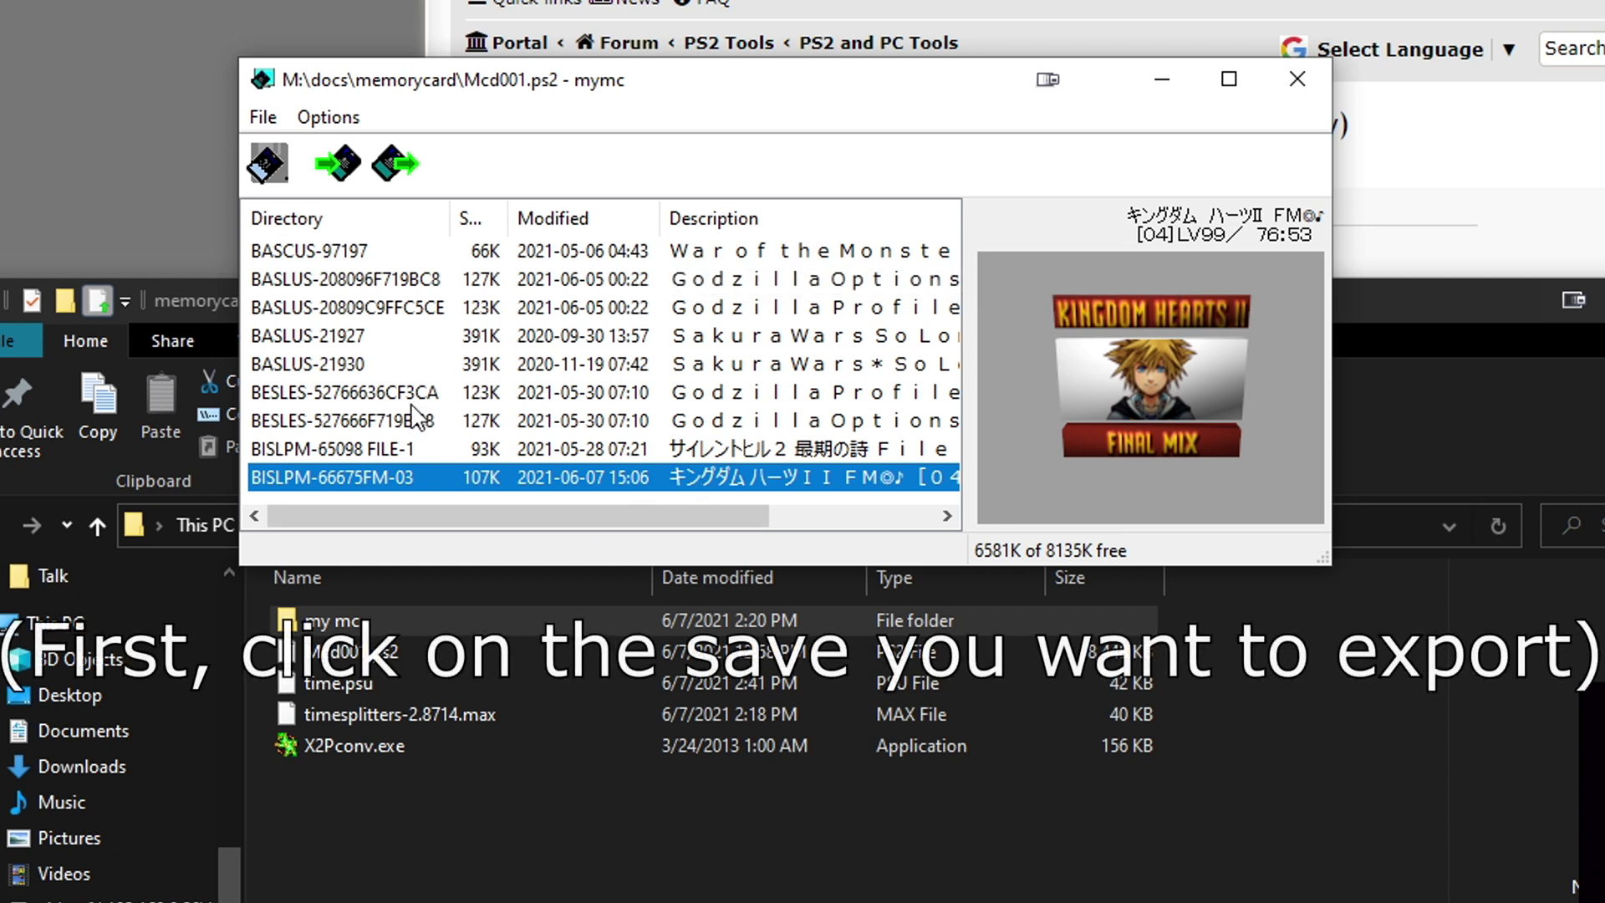
click(262, 117)
Export the Kingdom Hearts II save in EMS .psu format as kh.psu and dismiss the confirmation.
click(325, 194)
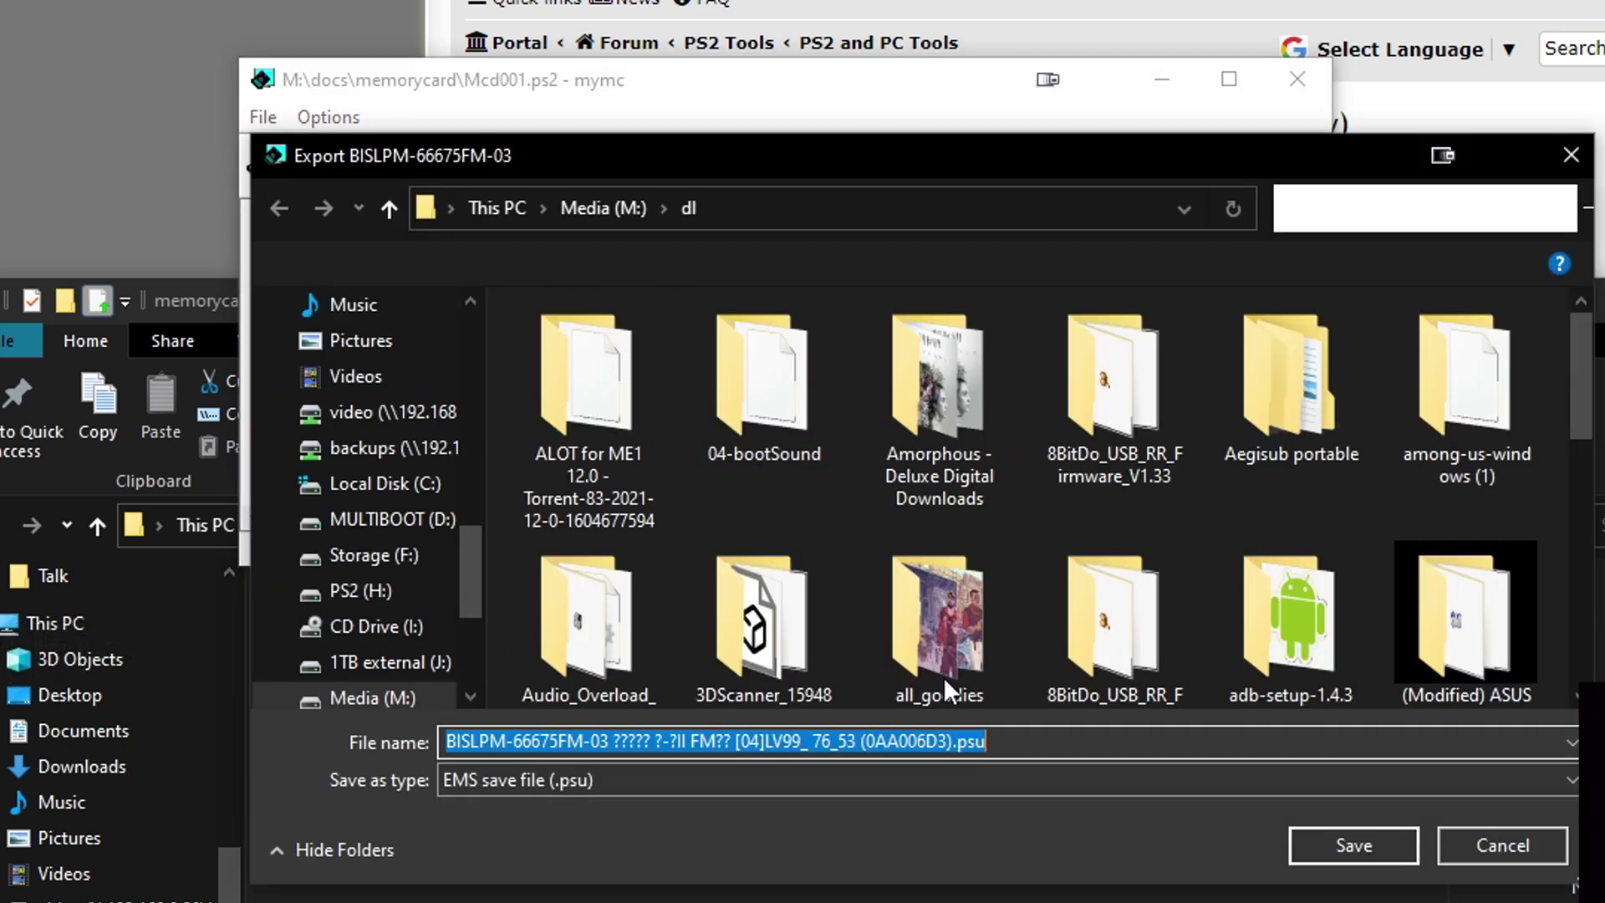
click(864, 778)
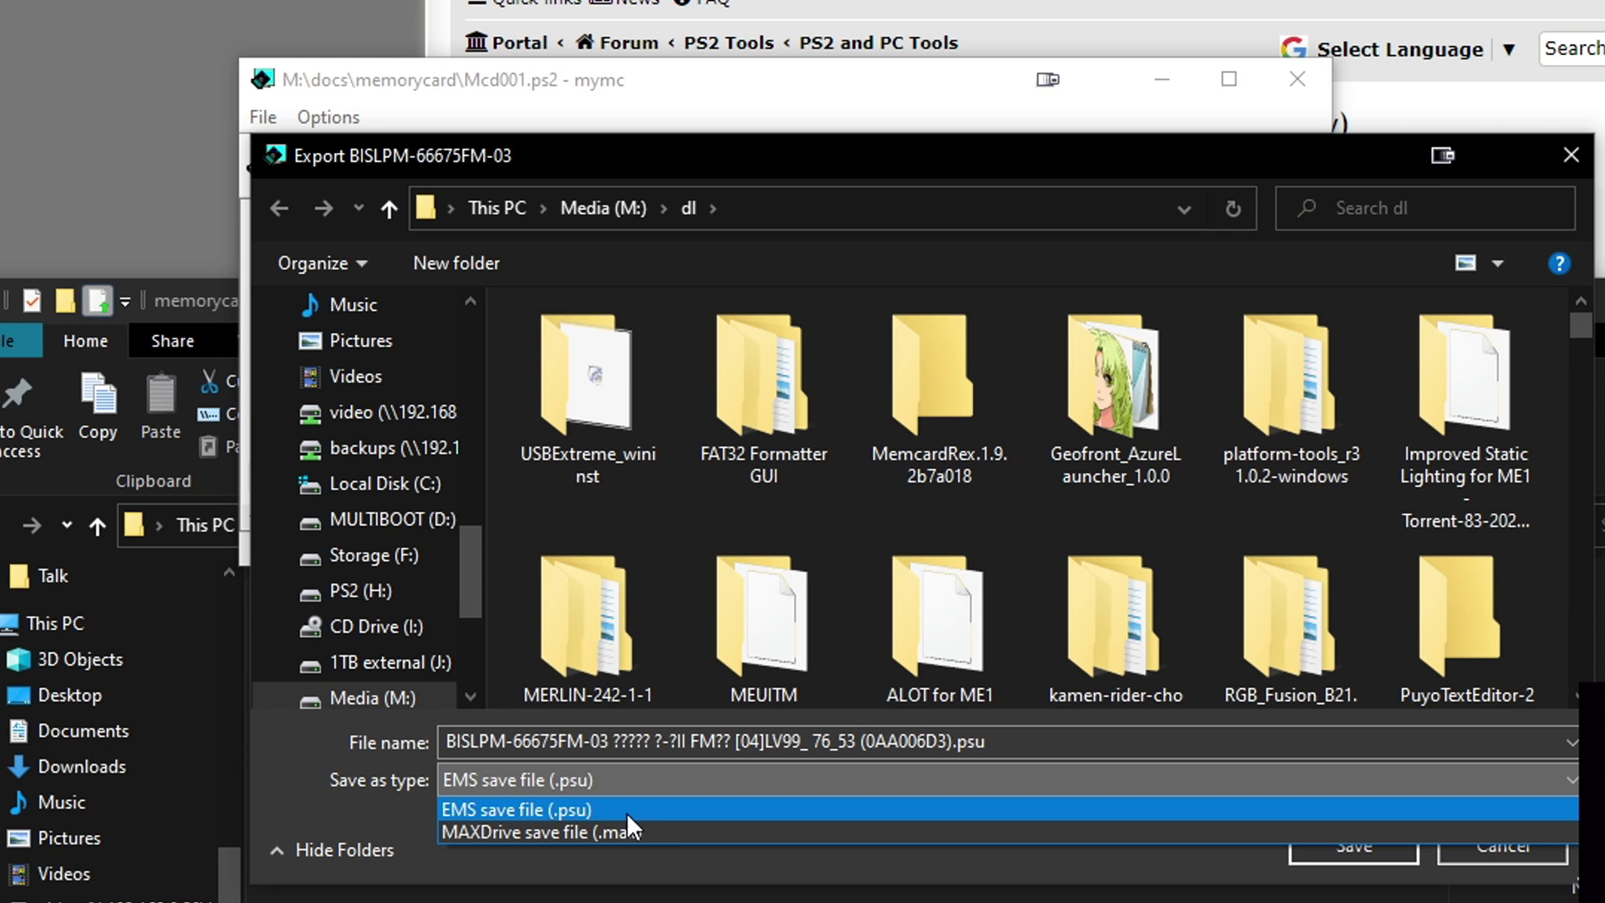
click(626, 810)
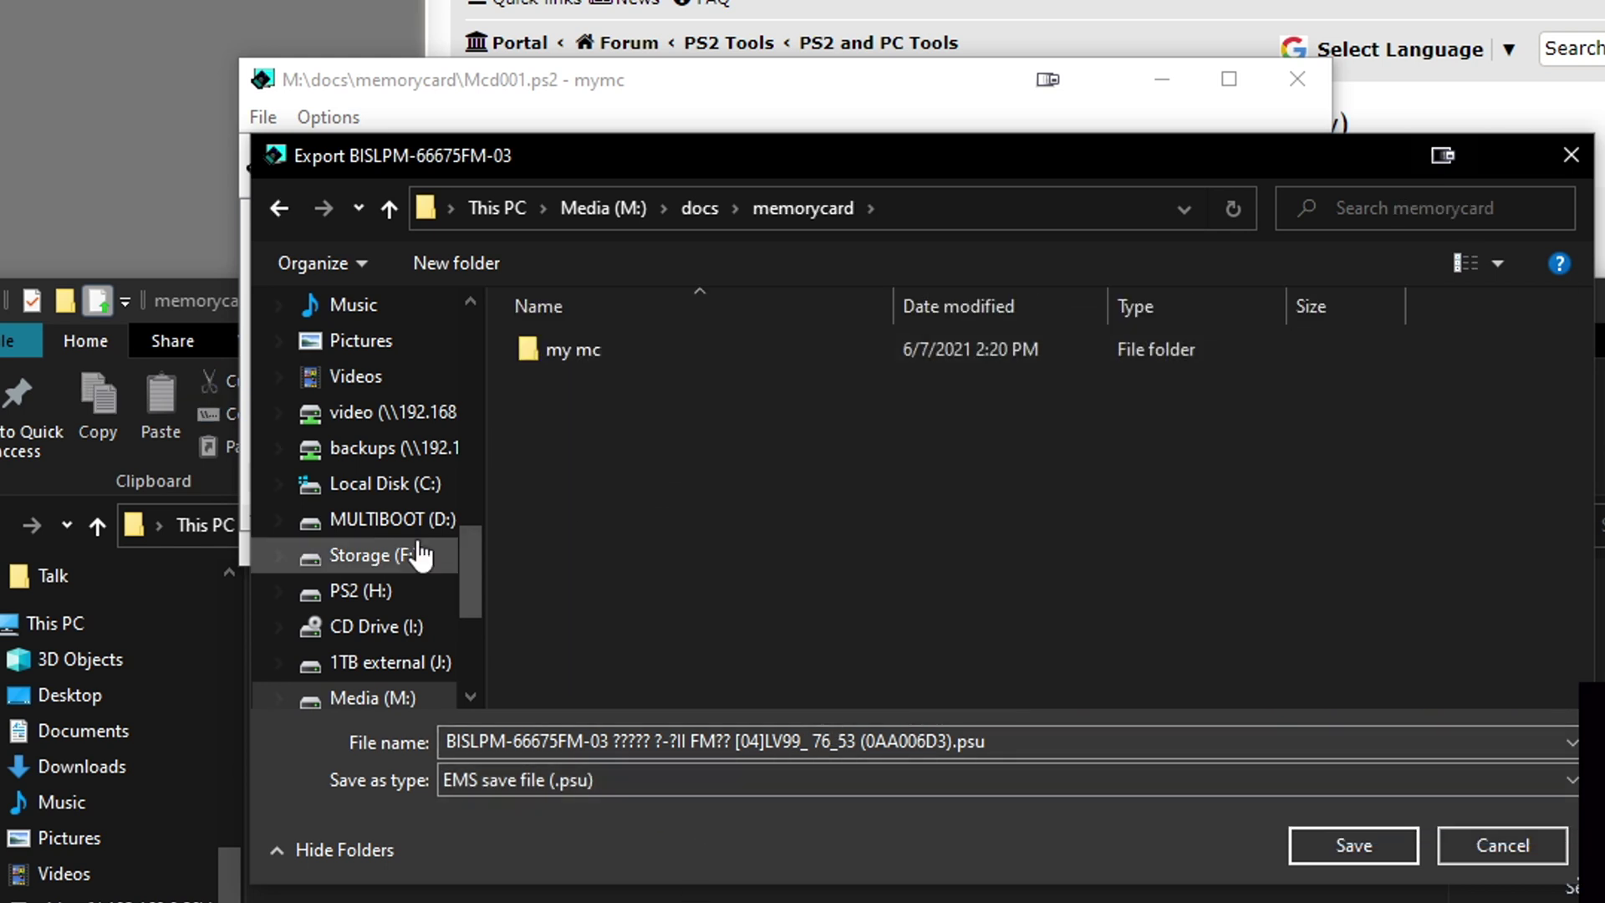
click(953, 742)
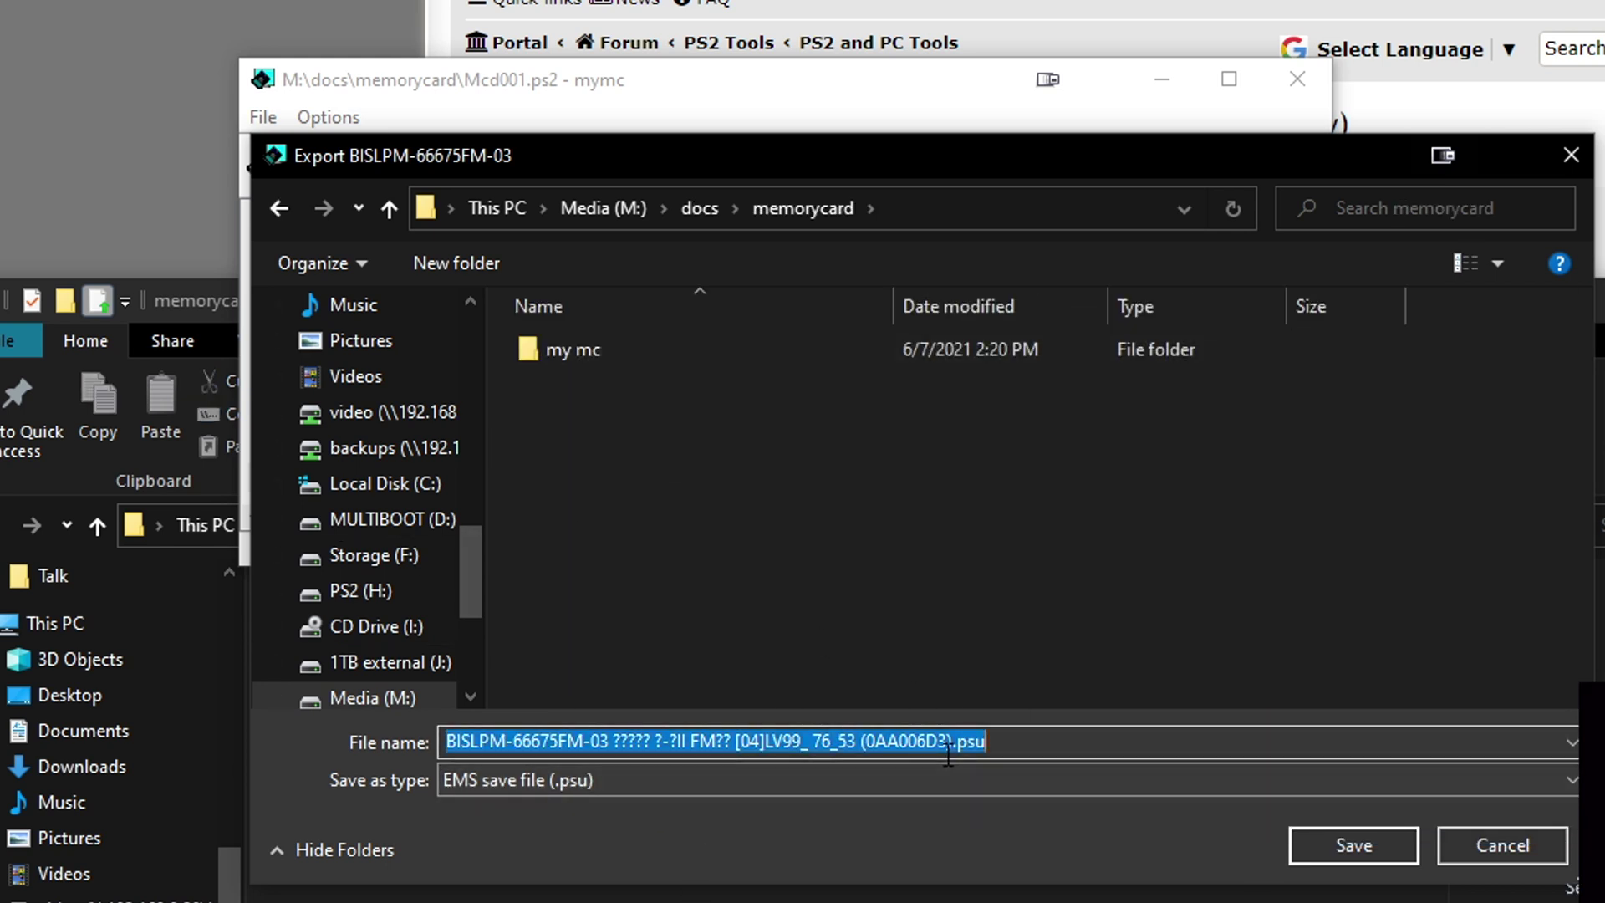
drag(949, 741, 351, 636)
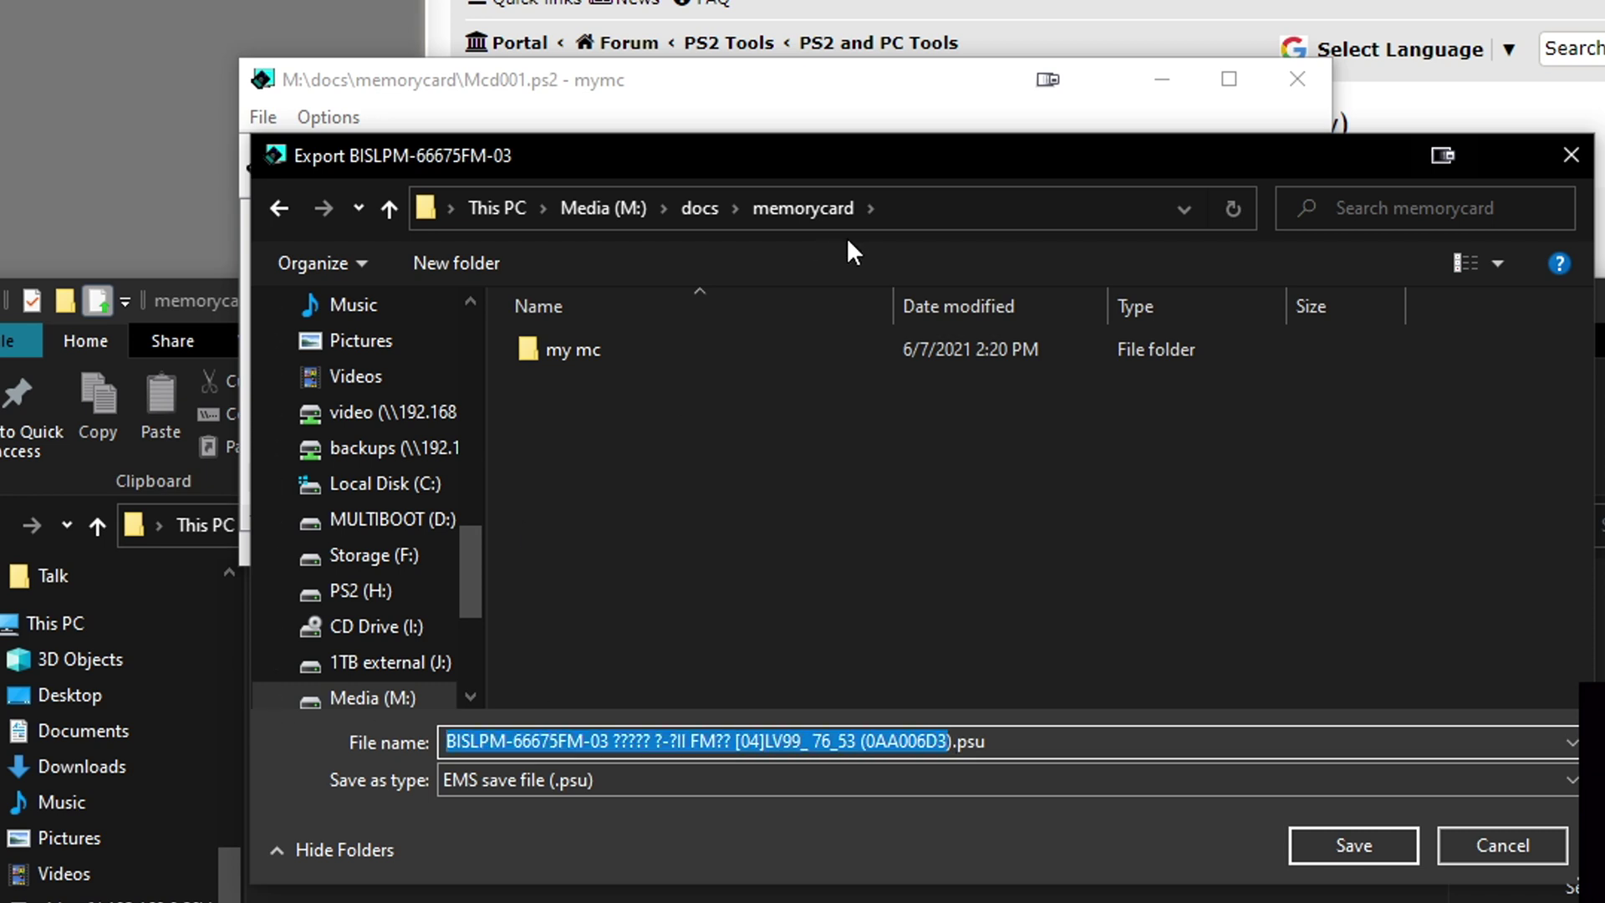
text(kh)
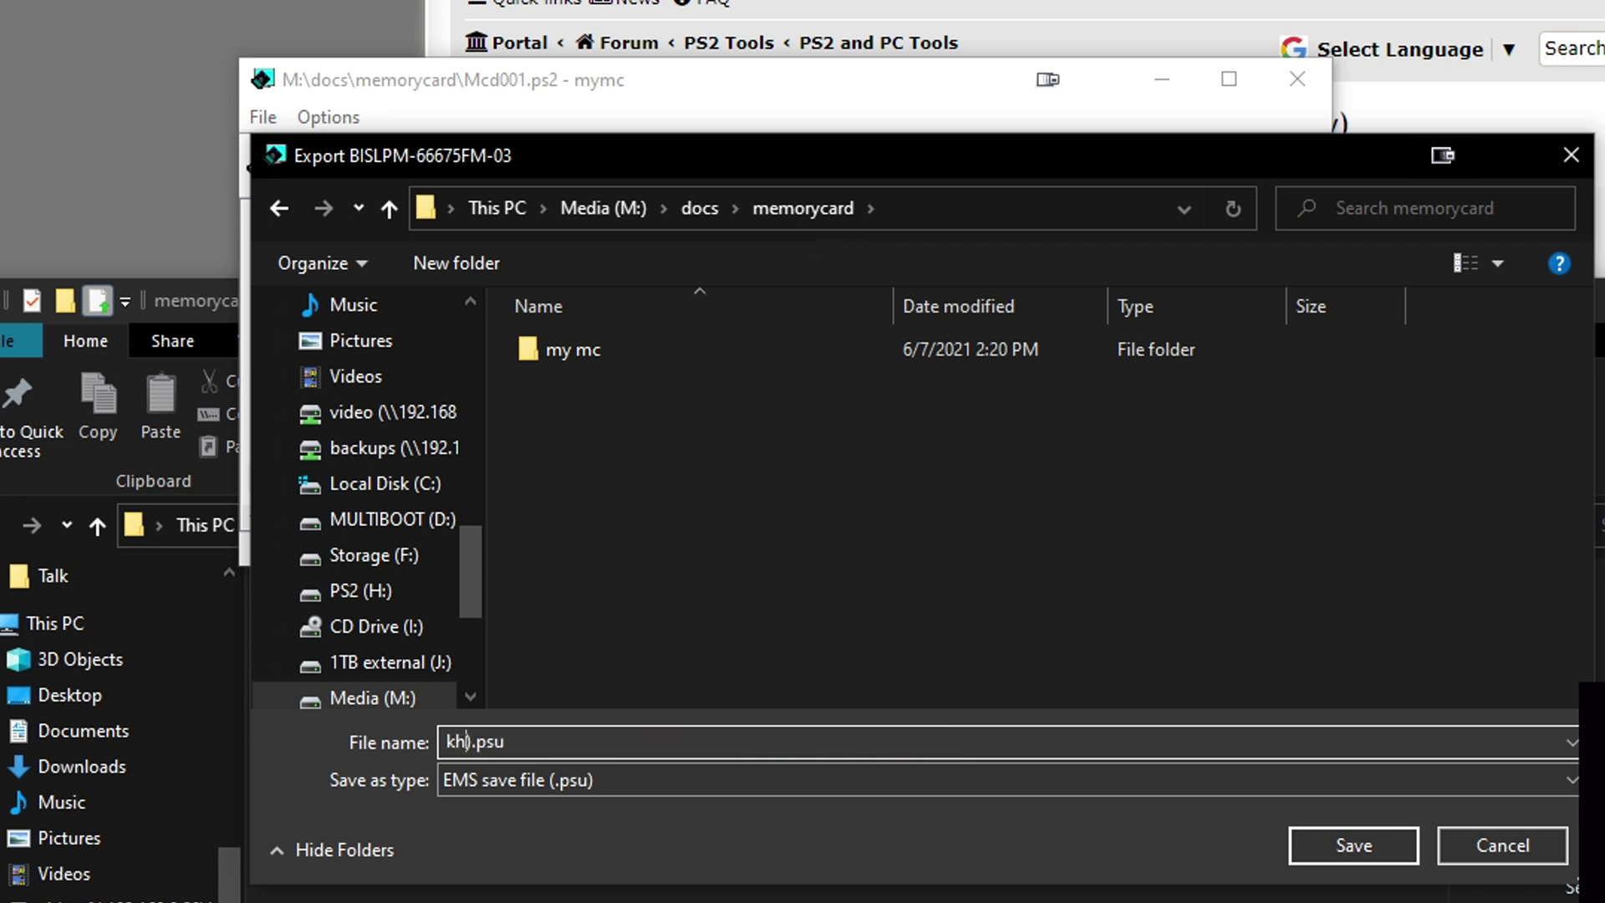
key(Return)
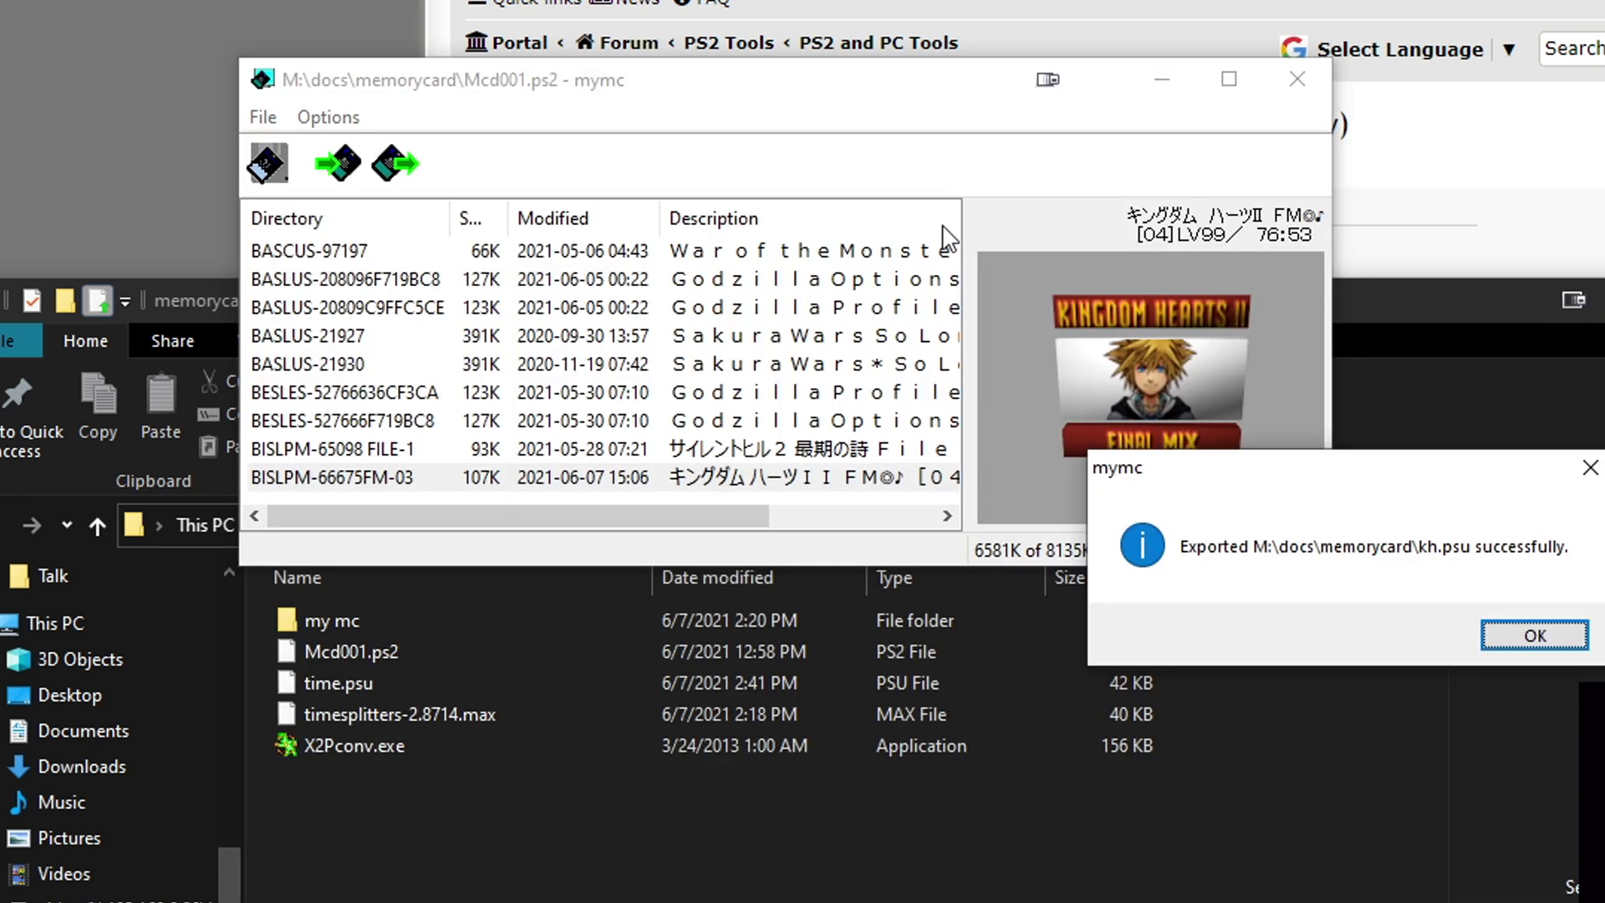
click(1535, 632)
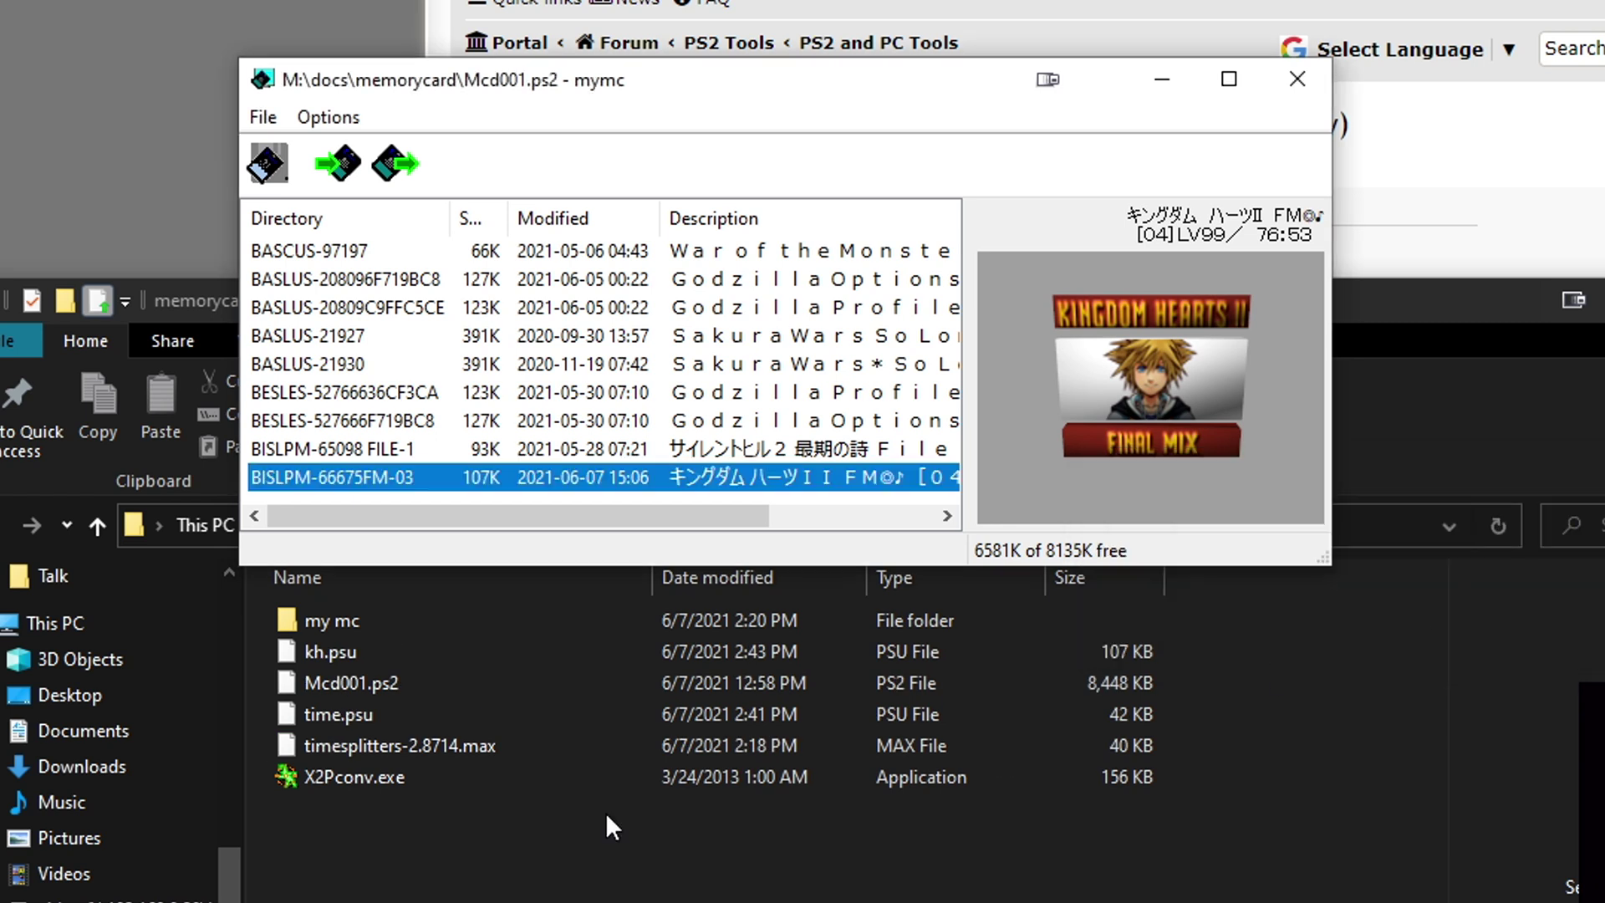
Copy time.psu and kh.psu from the memorycard folder, then open the PS2 (H:) drive.
click(405, 811)
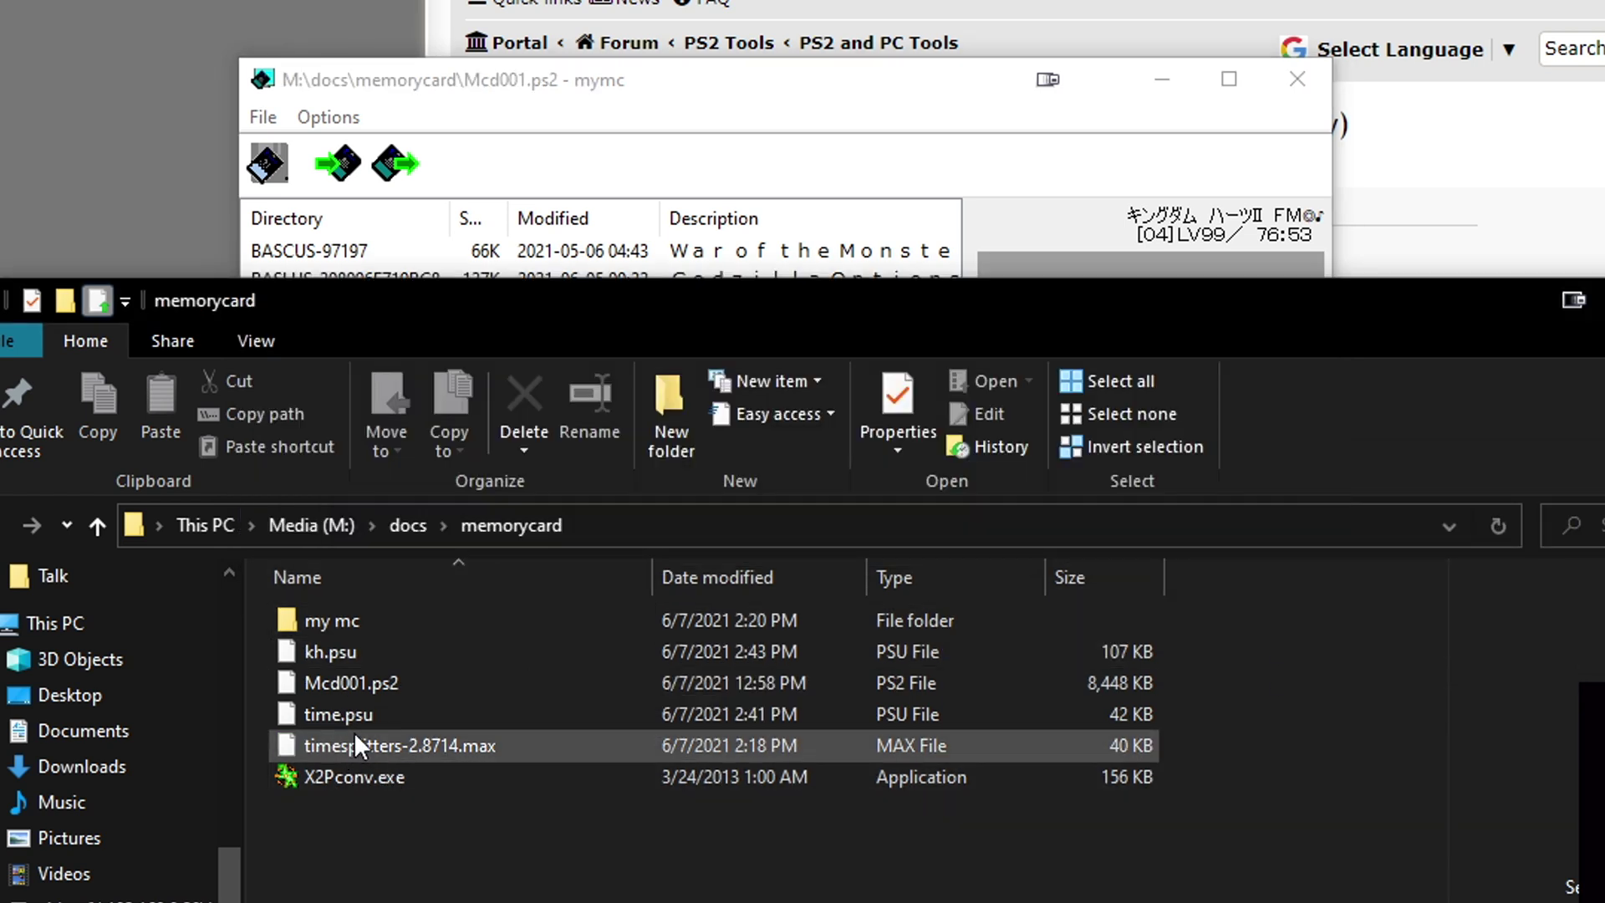
click(344, 653)
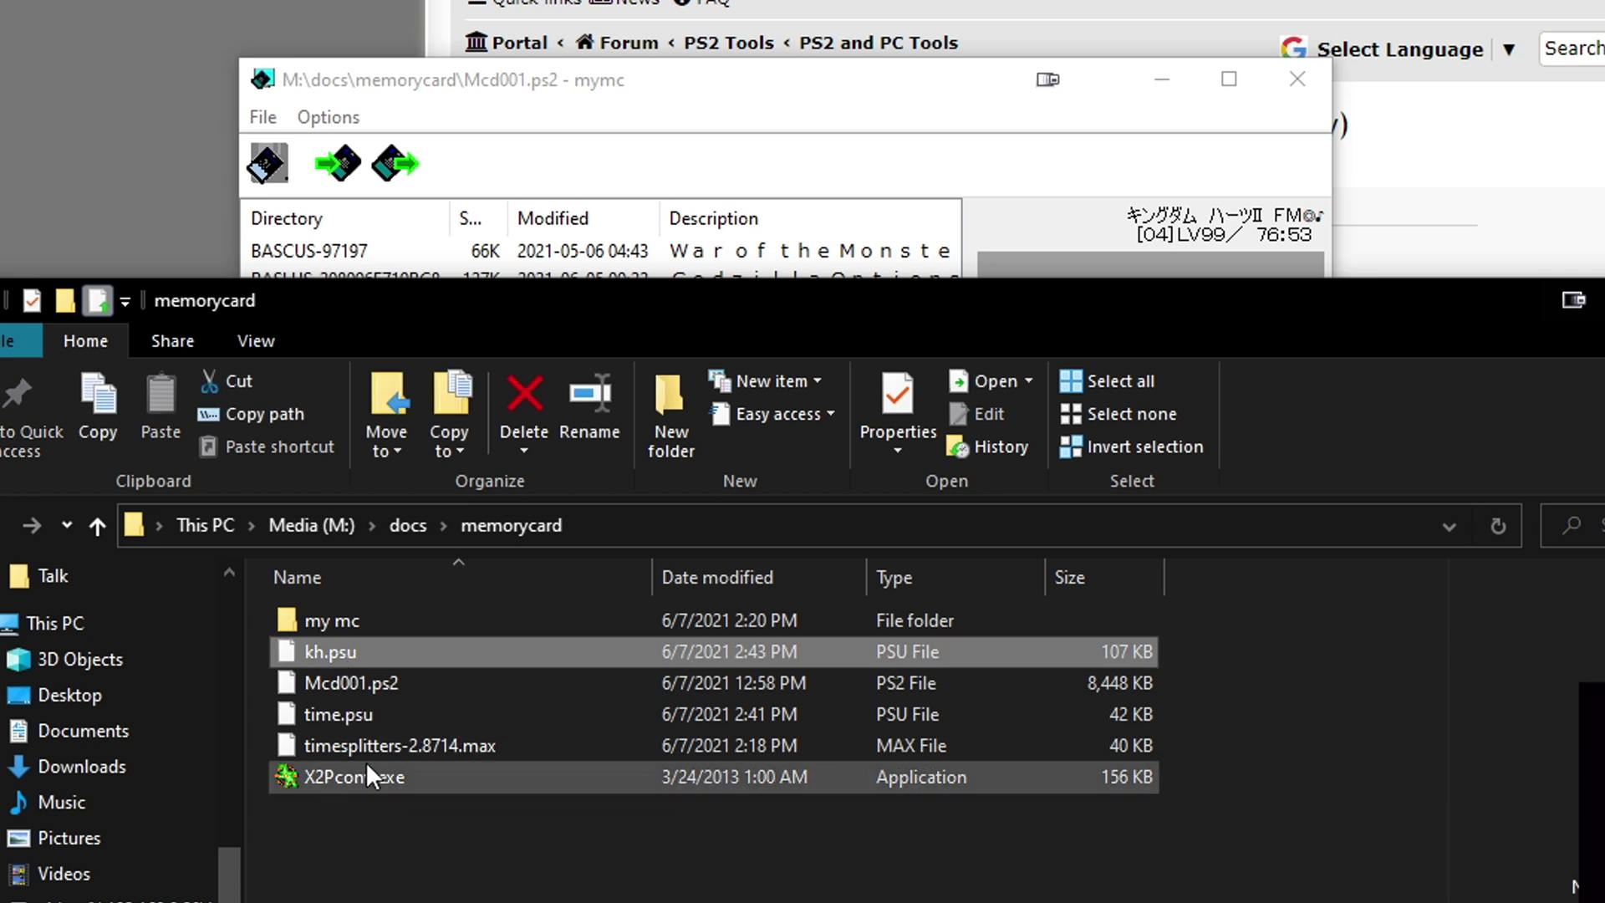
ctrl+click(377, 744)
click(354, 715)
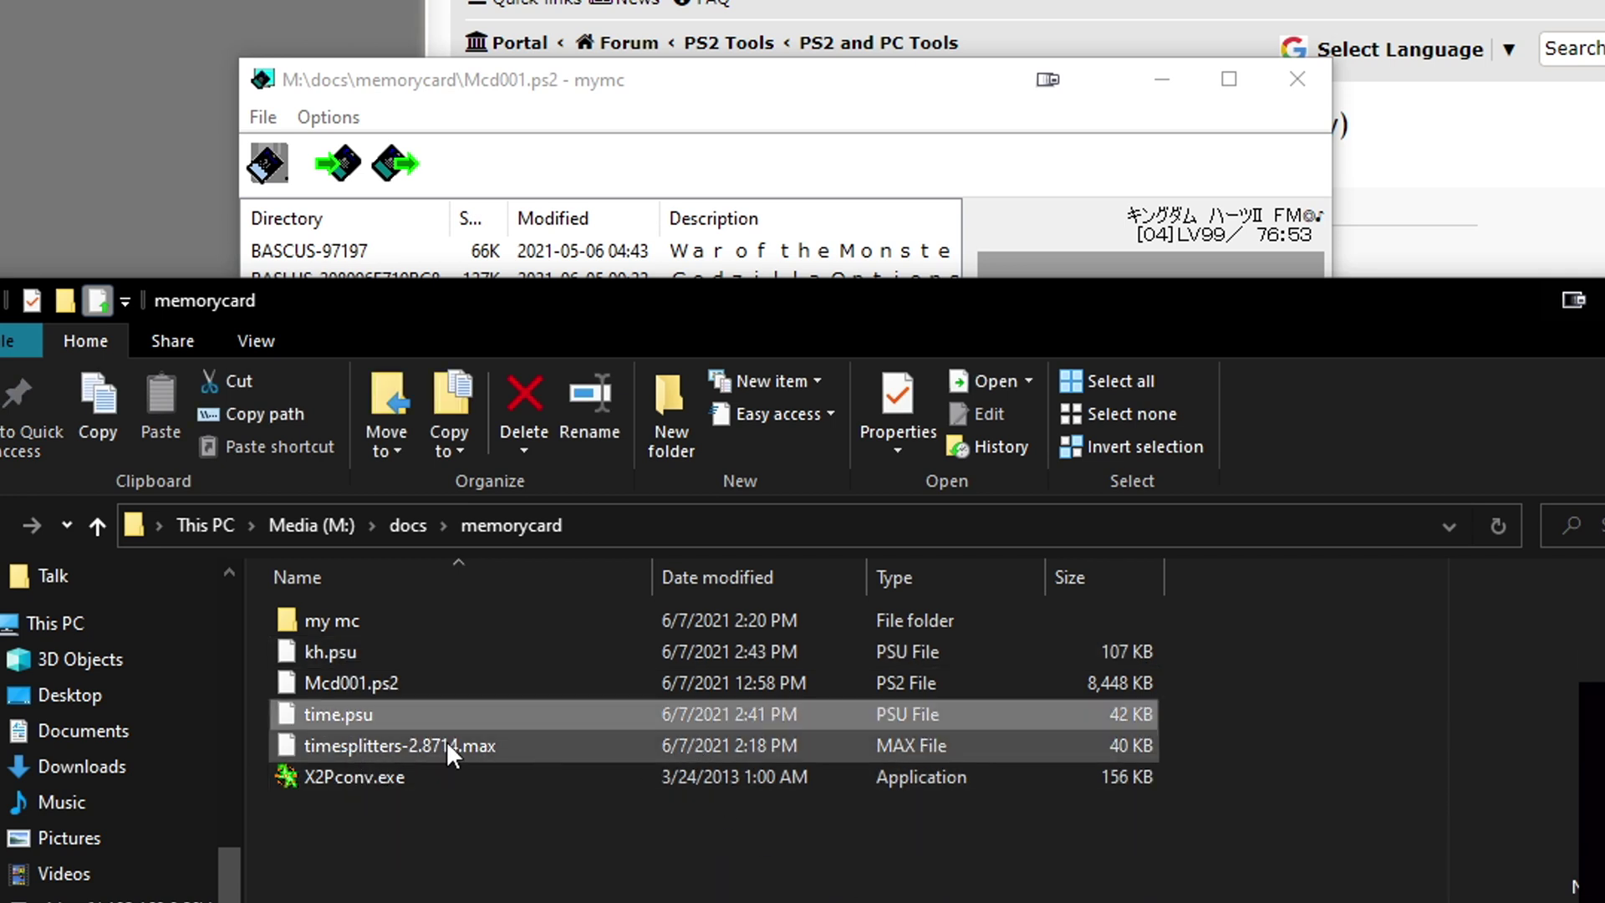
ctrl+click(361, 650)
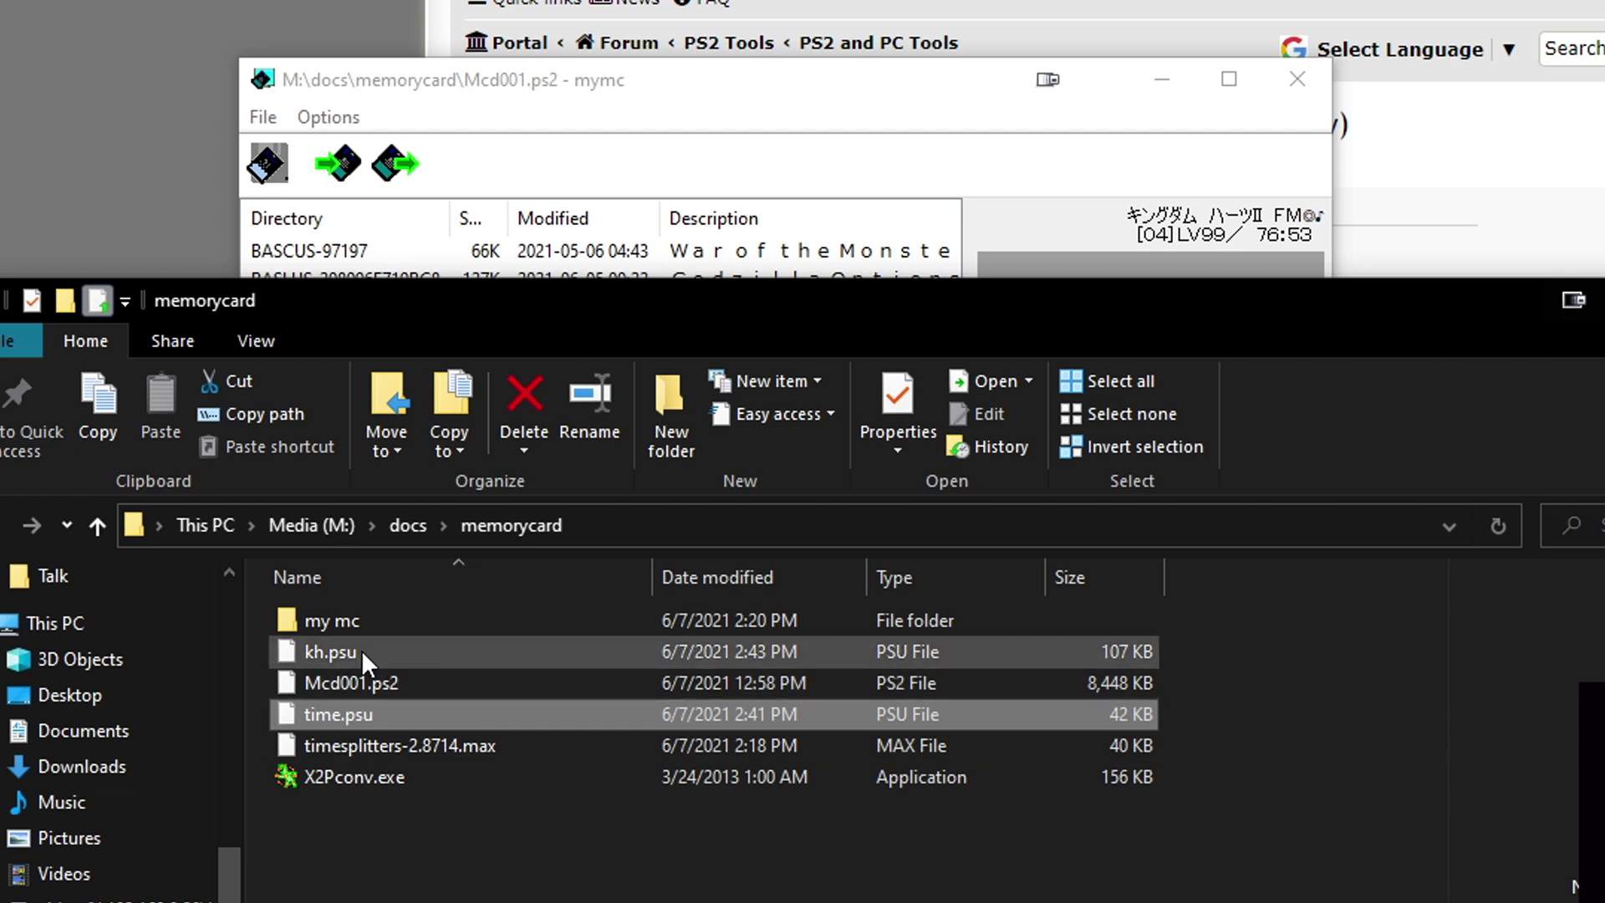
right_click(364, 656)
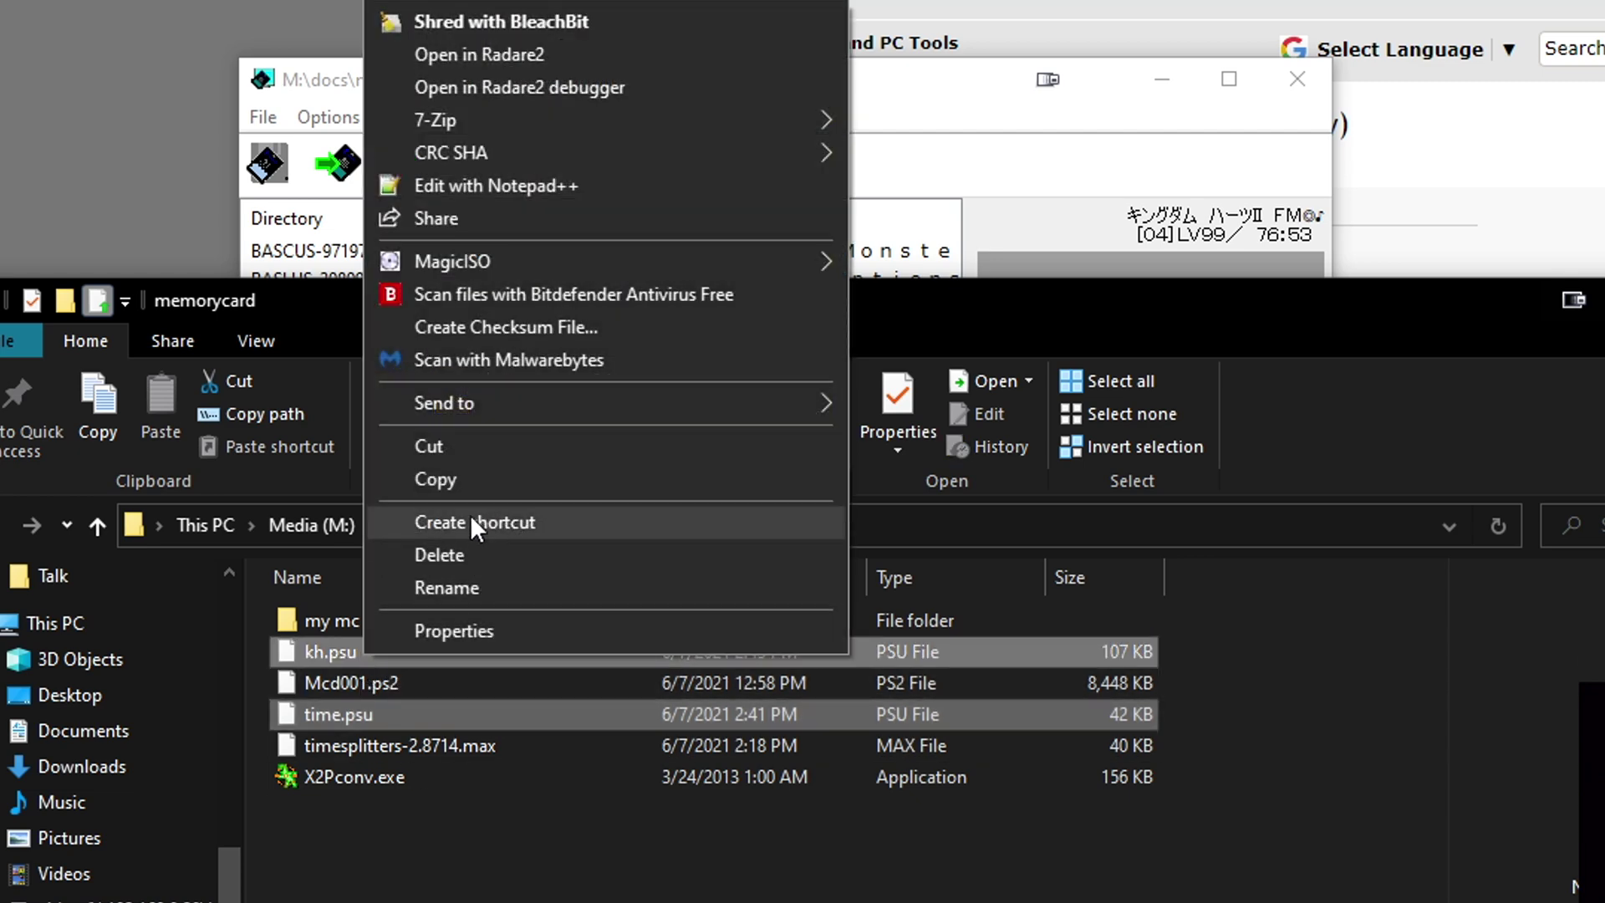
click(452, 480)
scroll(224, 866, down, 3)
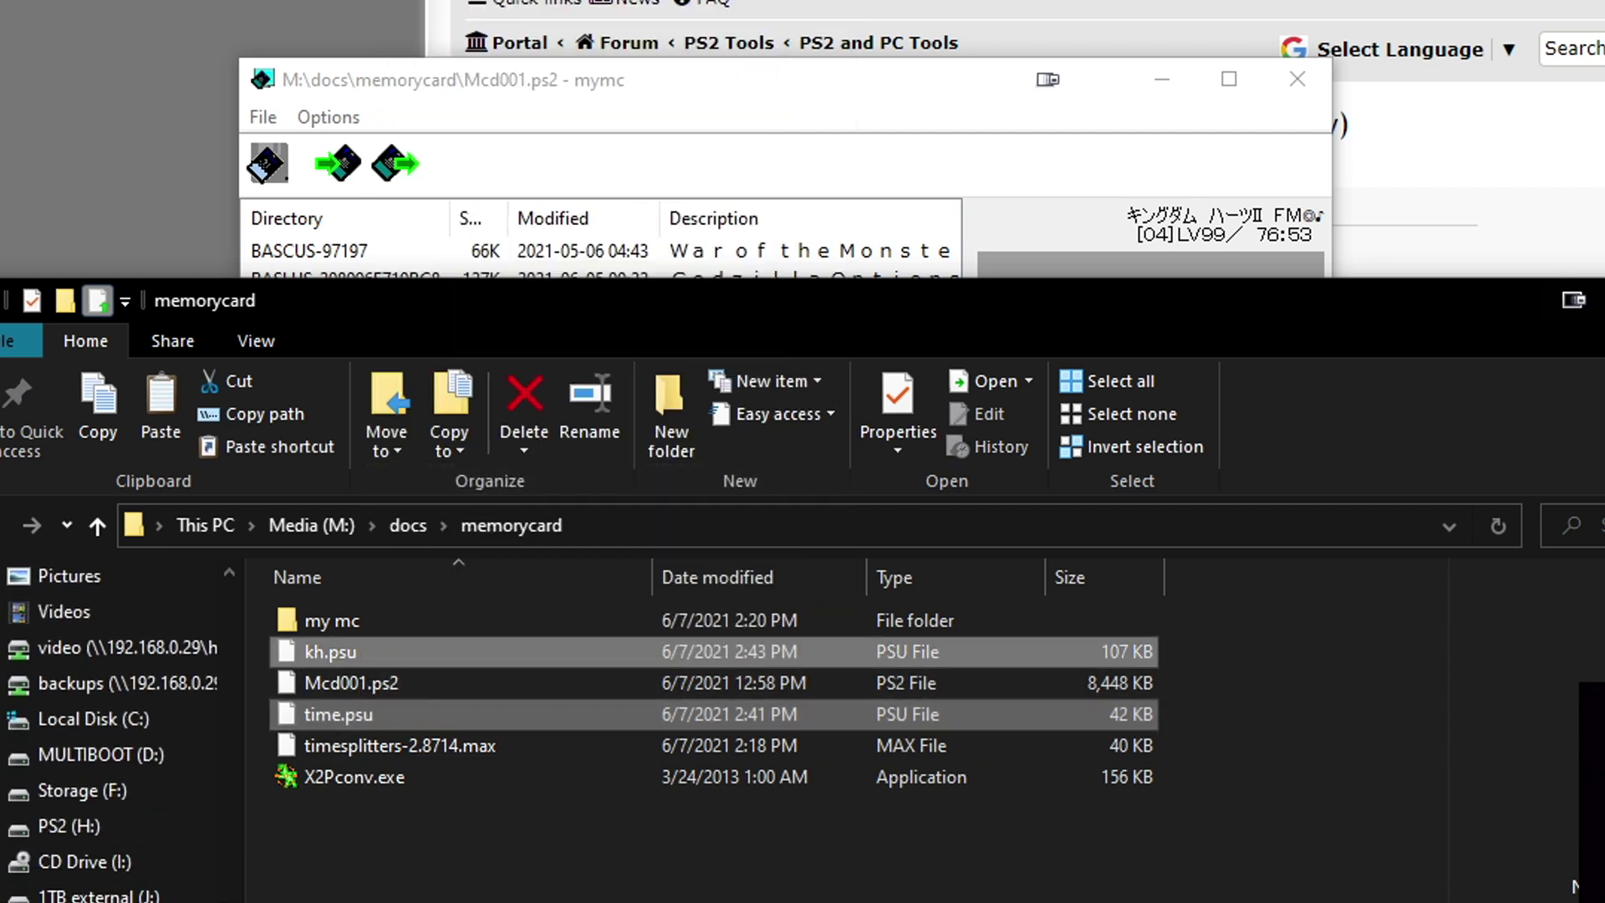
click(69, 825)
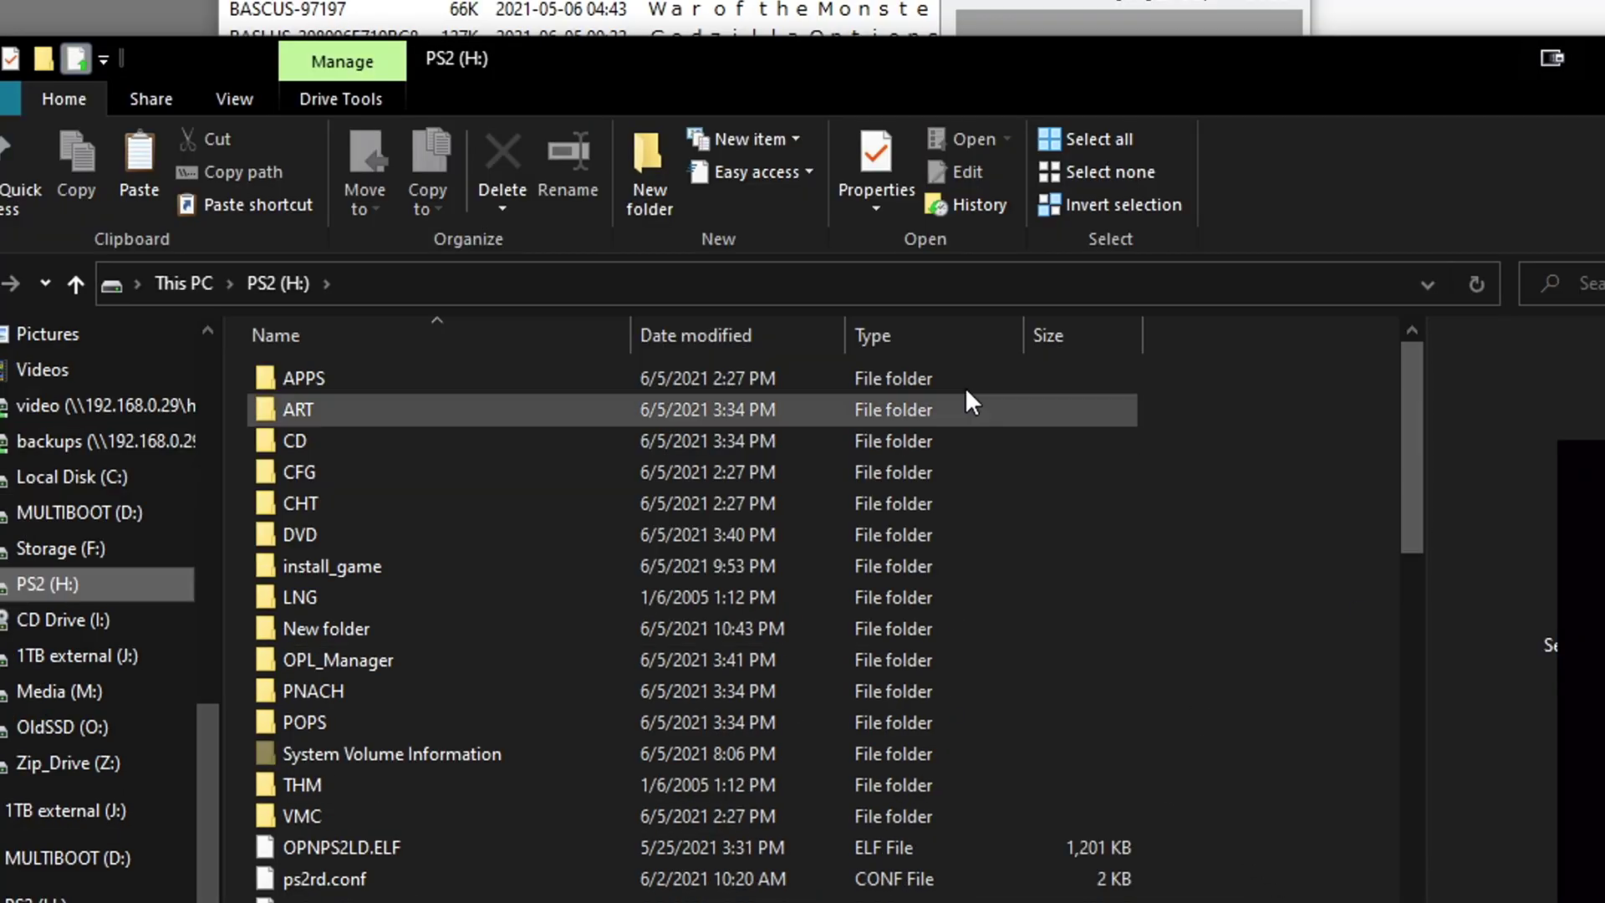
Check in the drive's Properties that PS2 (H:) is formatted FAT32.
right_click(1247, 743)
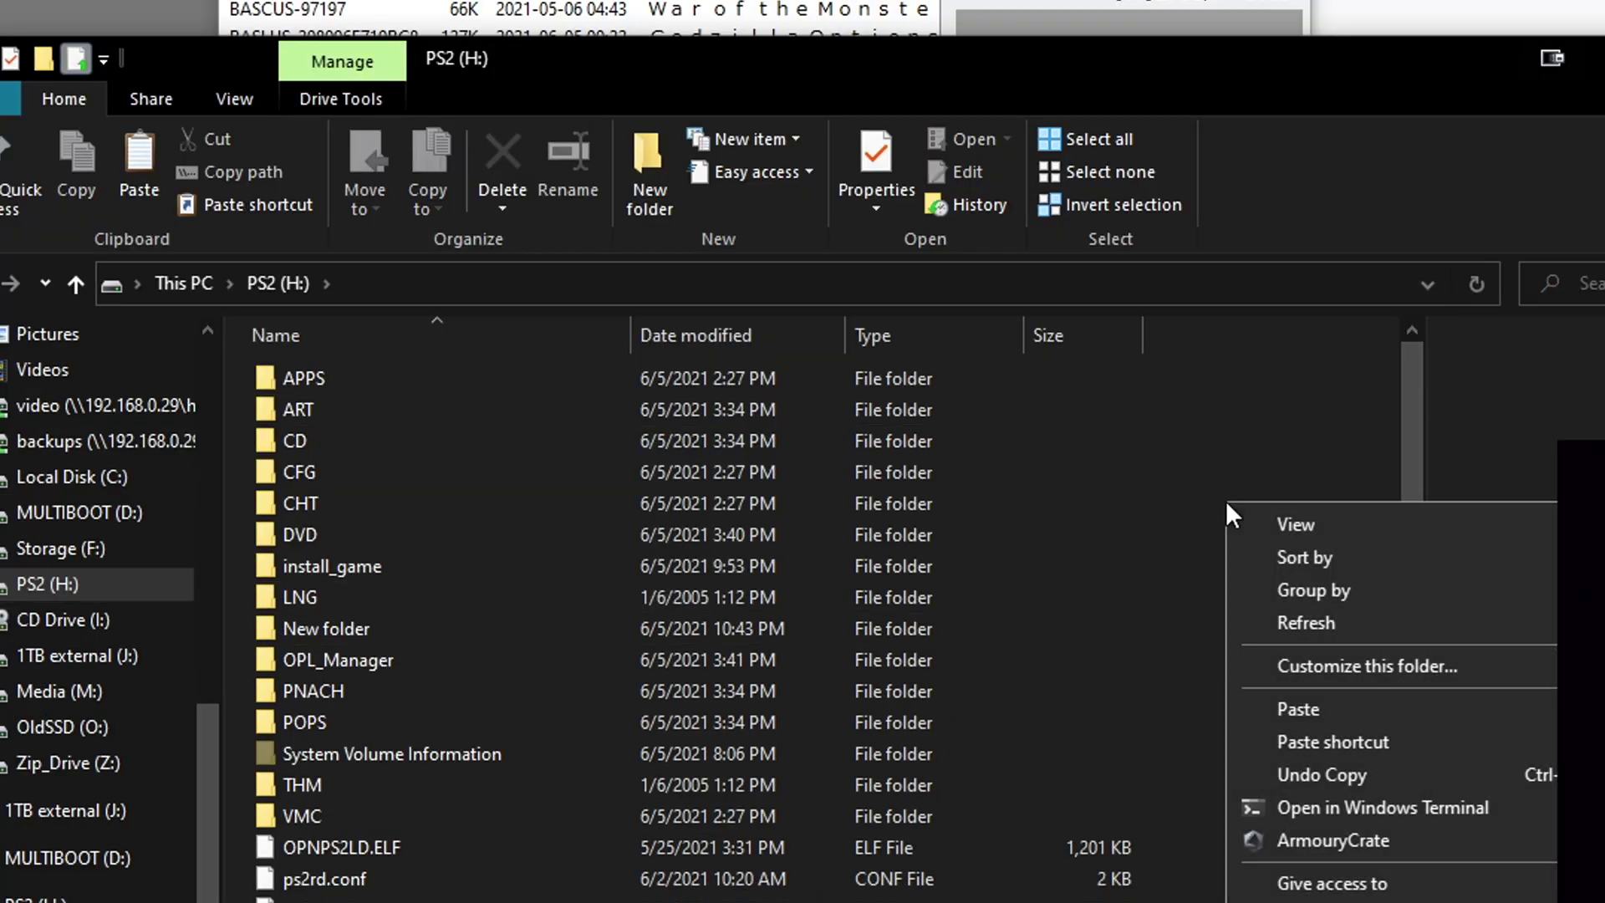
click(1206, 438)
right_click(1256, 420)
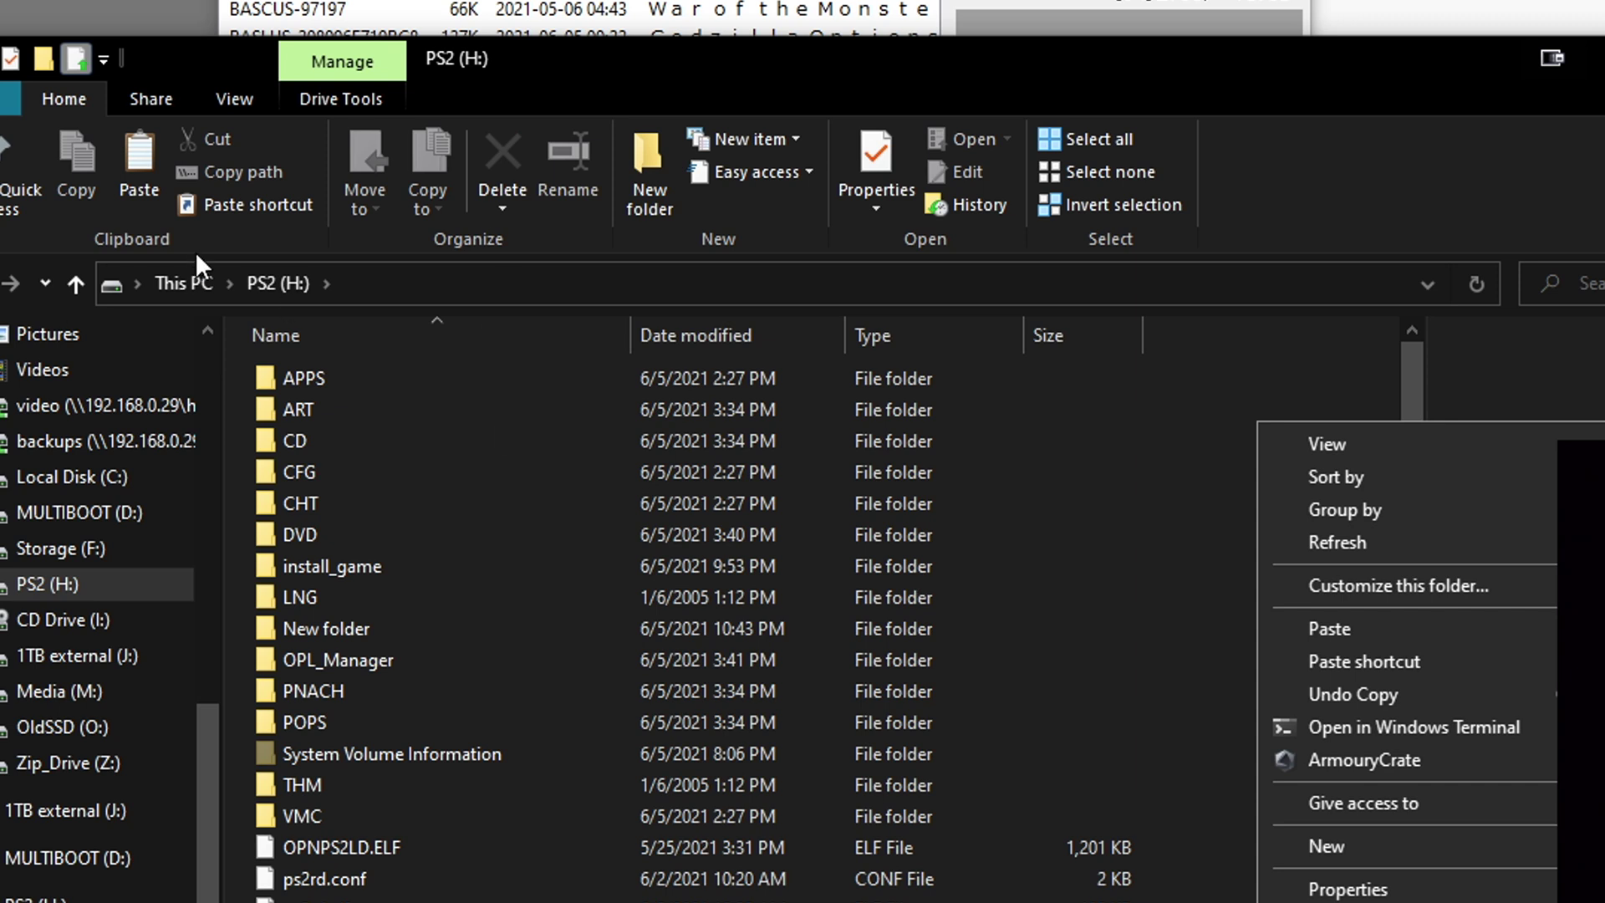
click(1421, 891)
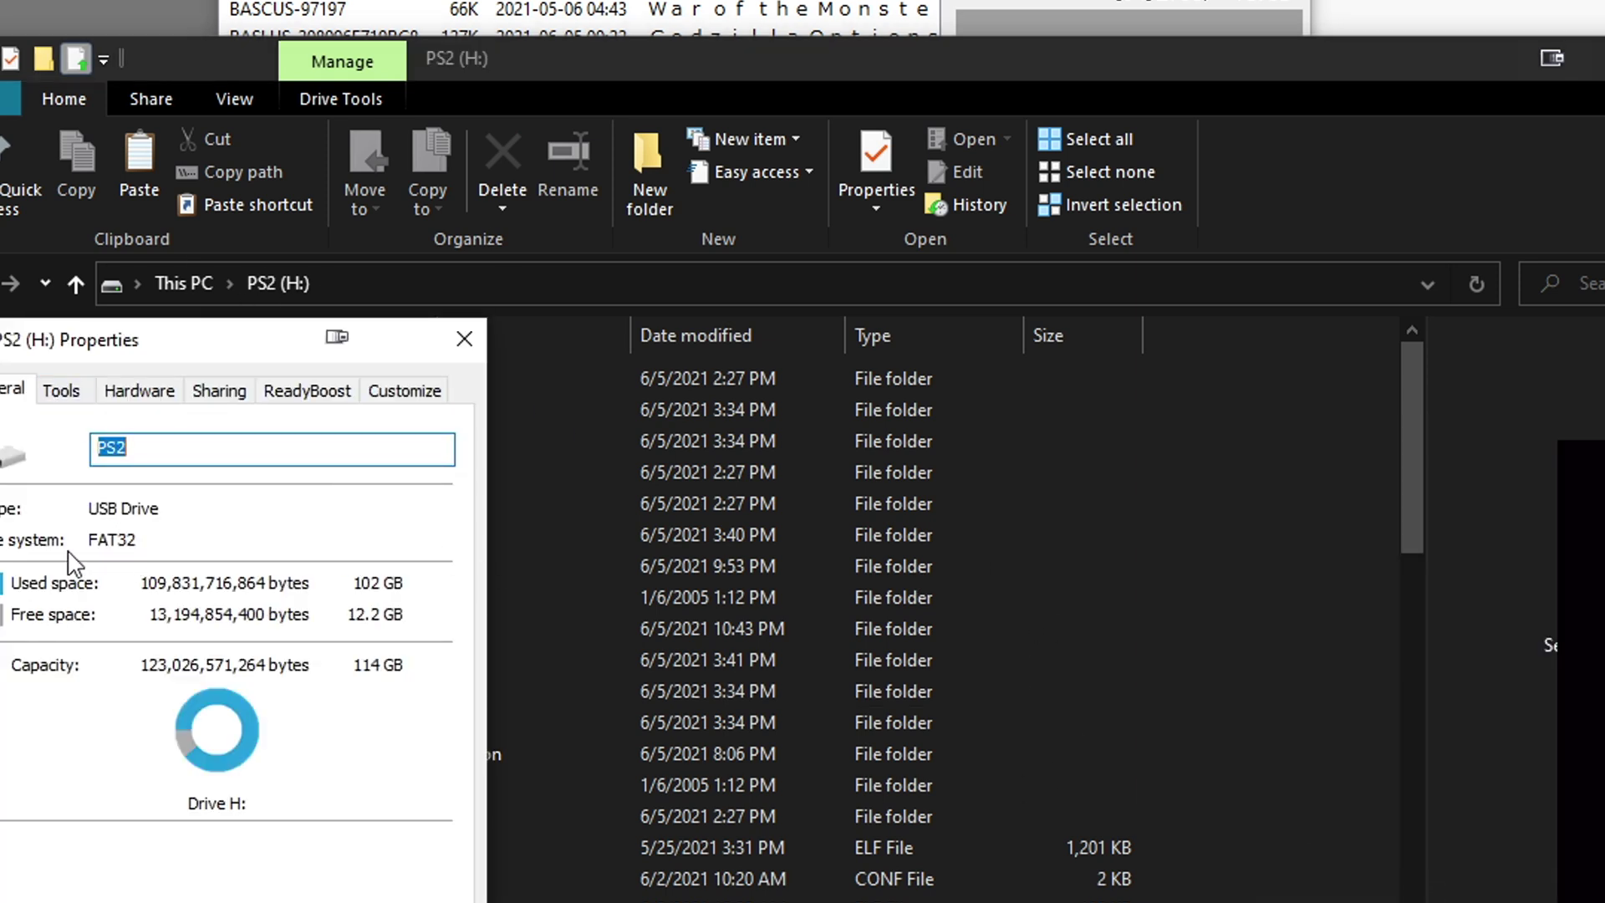
click(464, 339)
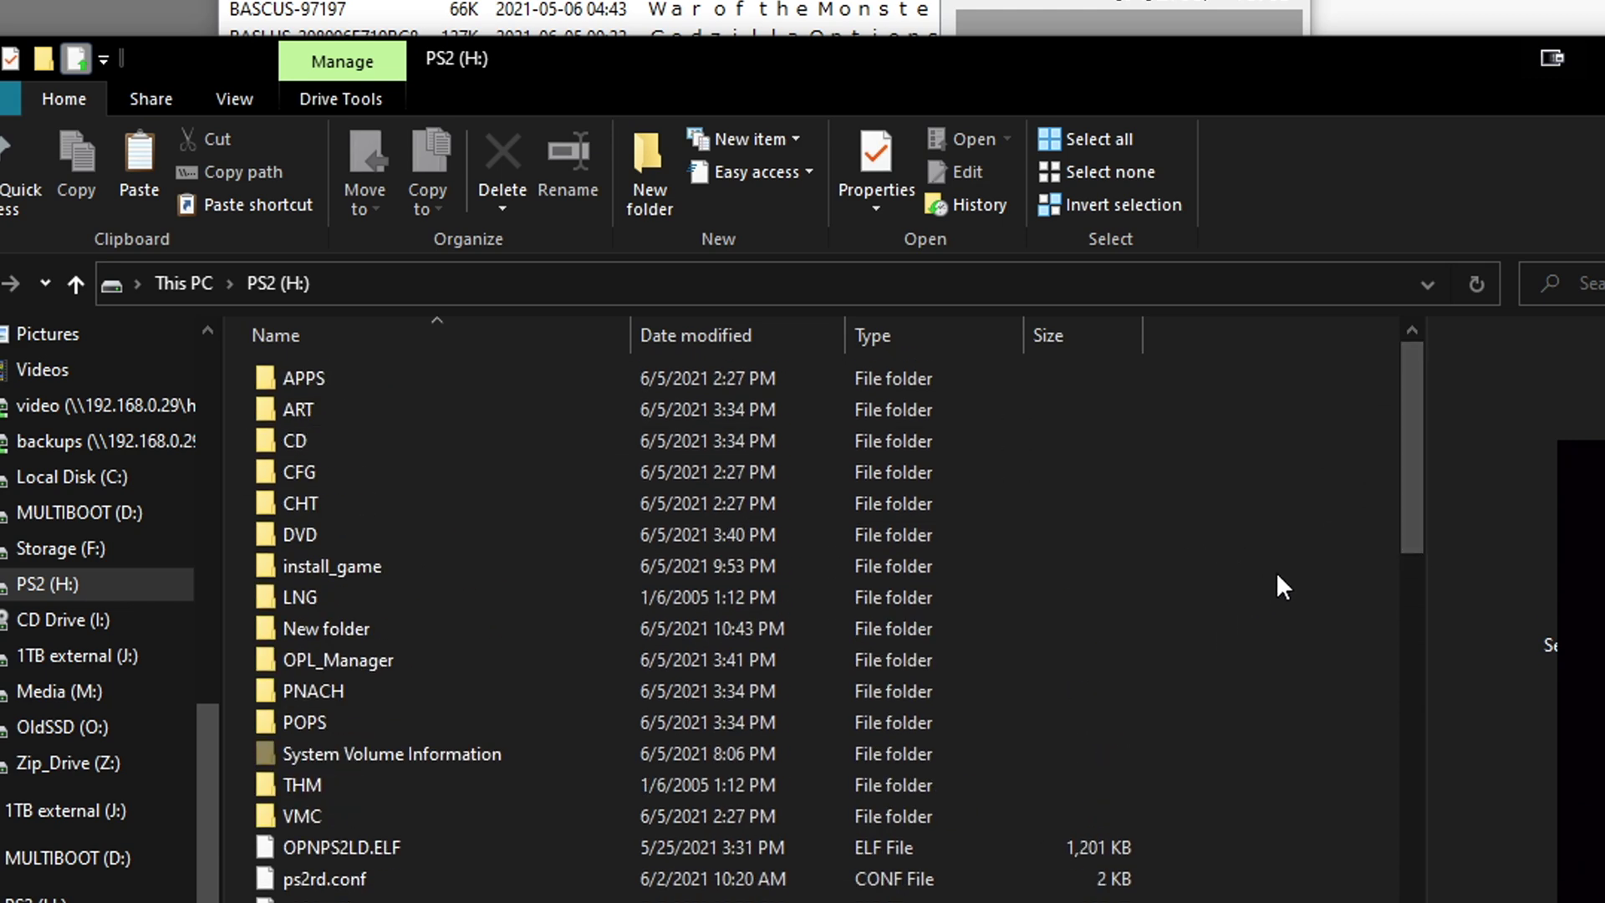
Paste kh.psu and time.psu onto the PS2 (H:) drive.
right_click(1310, 542)
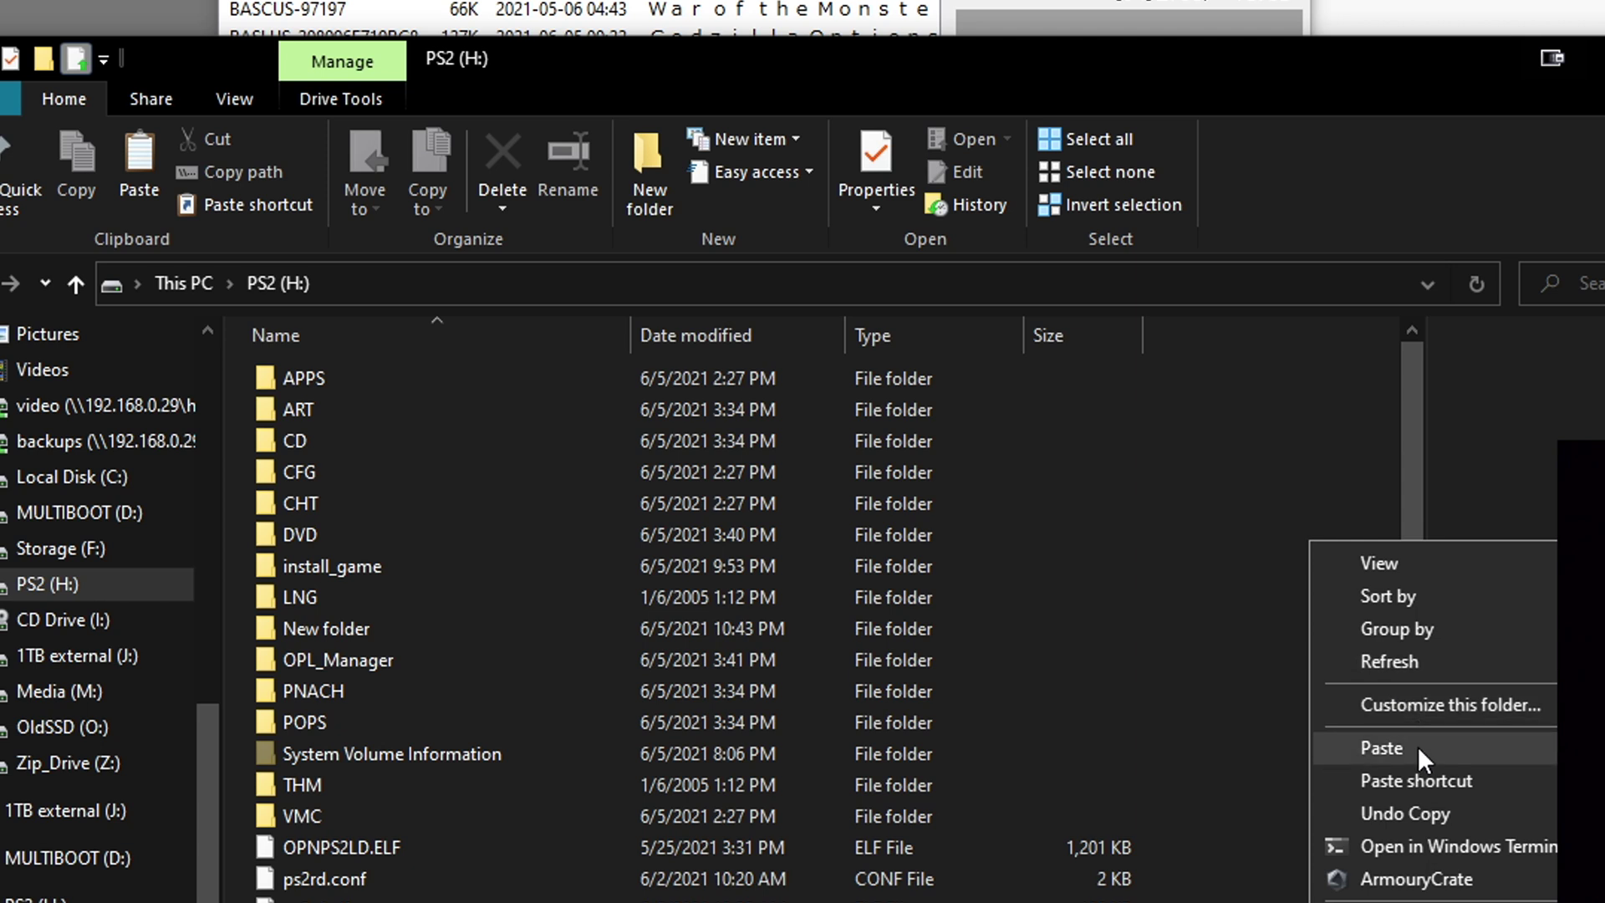
click(1176, 520)
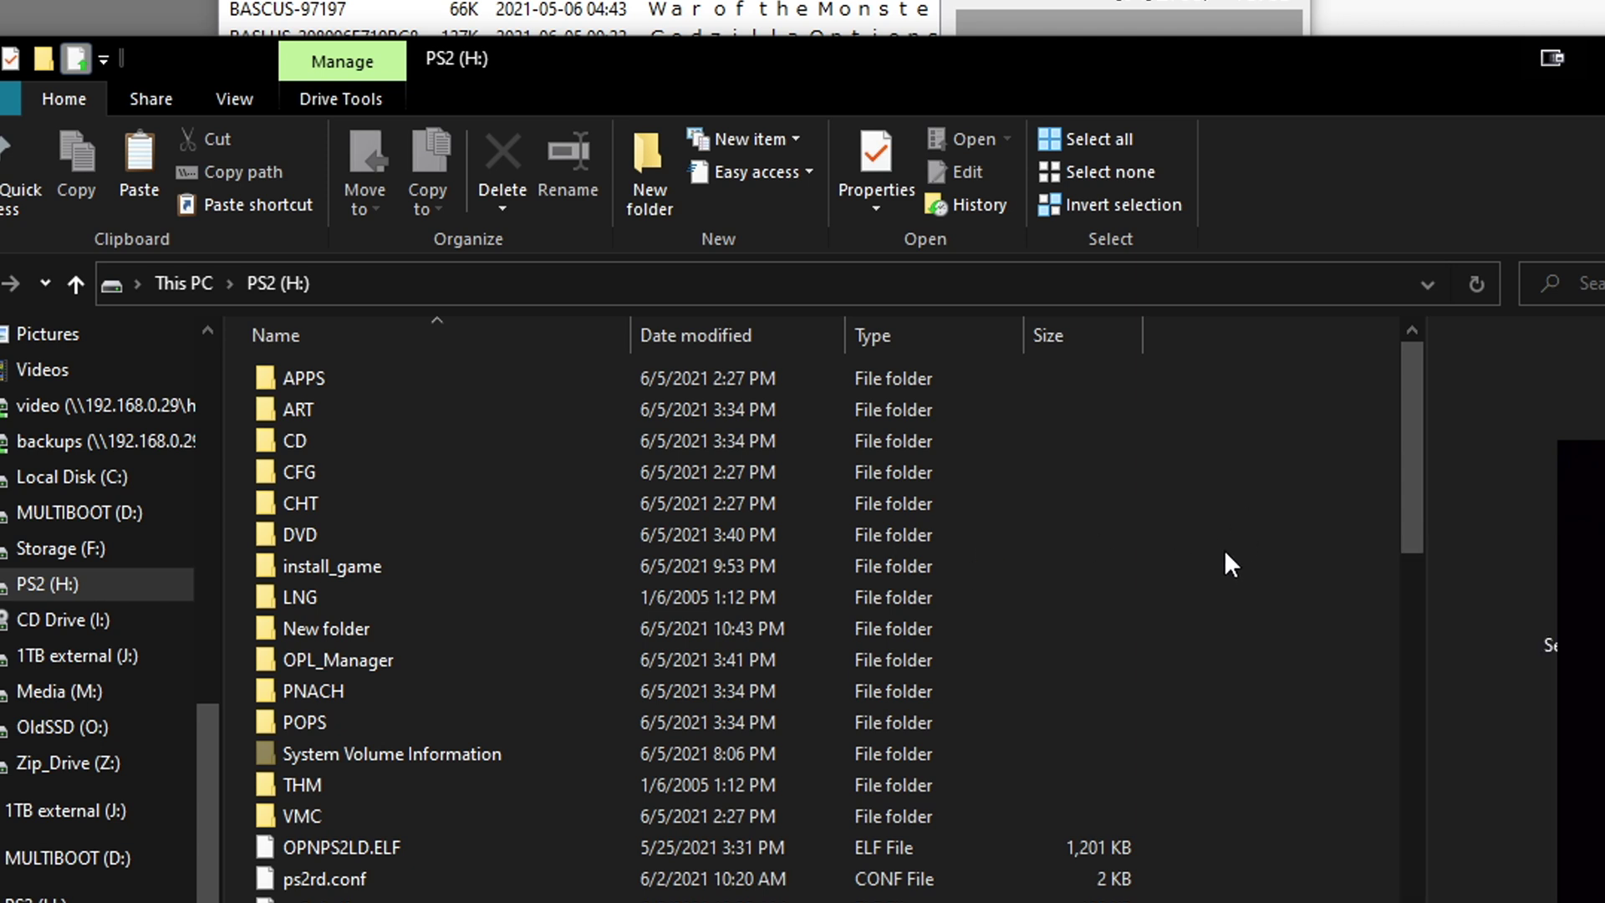
right_click(1301, 557)
click(1444, 769)
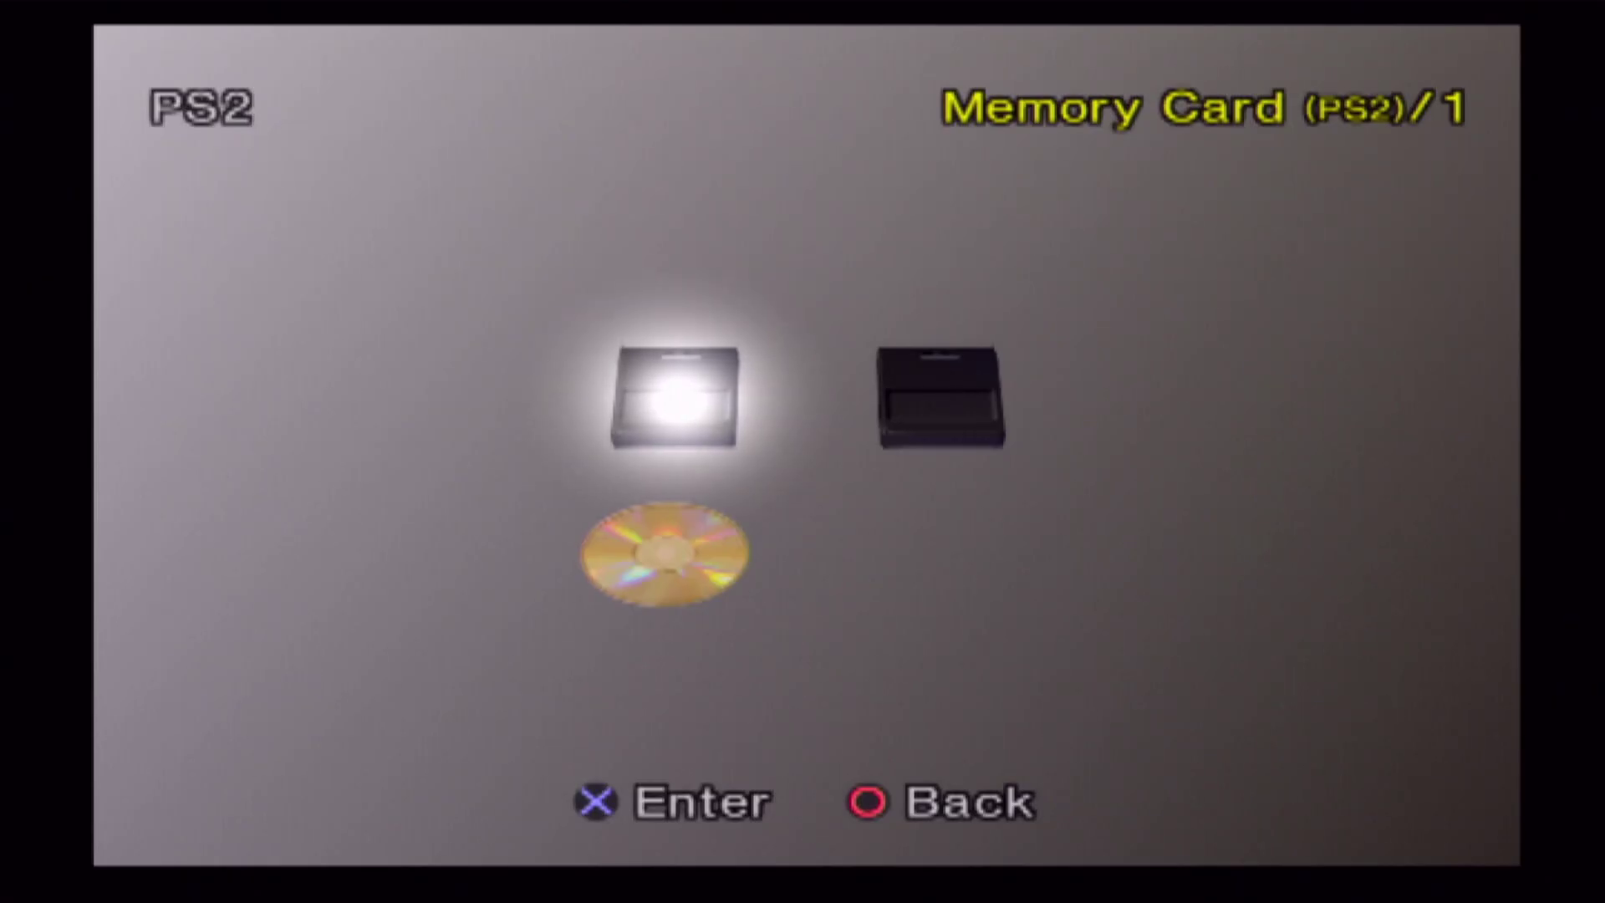
Open Memory Card 1 in the PS2 Browser to view its saves.
key(Right)
key(Left)
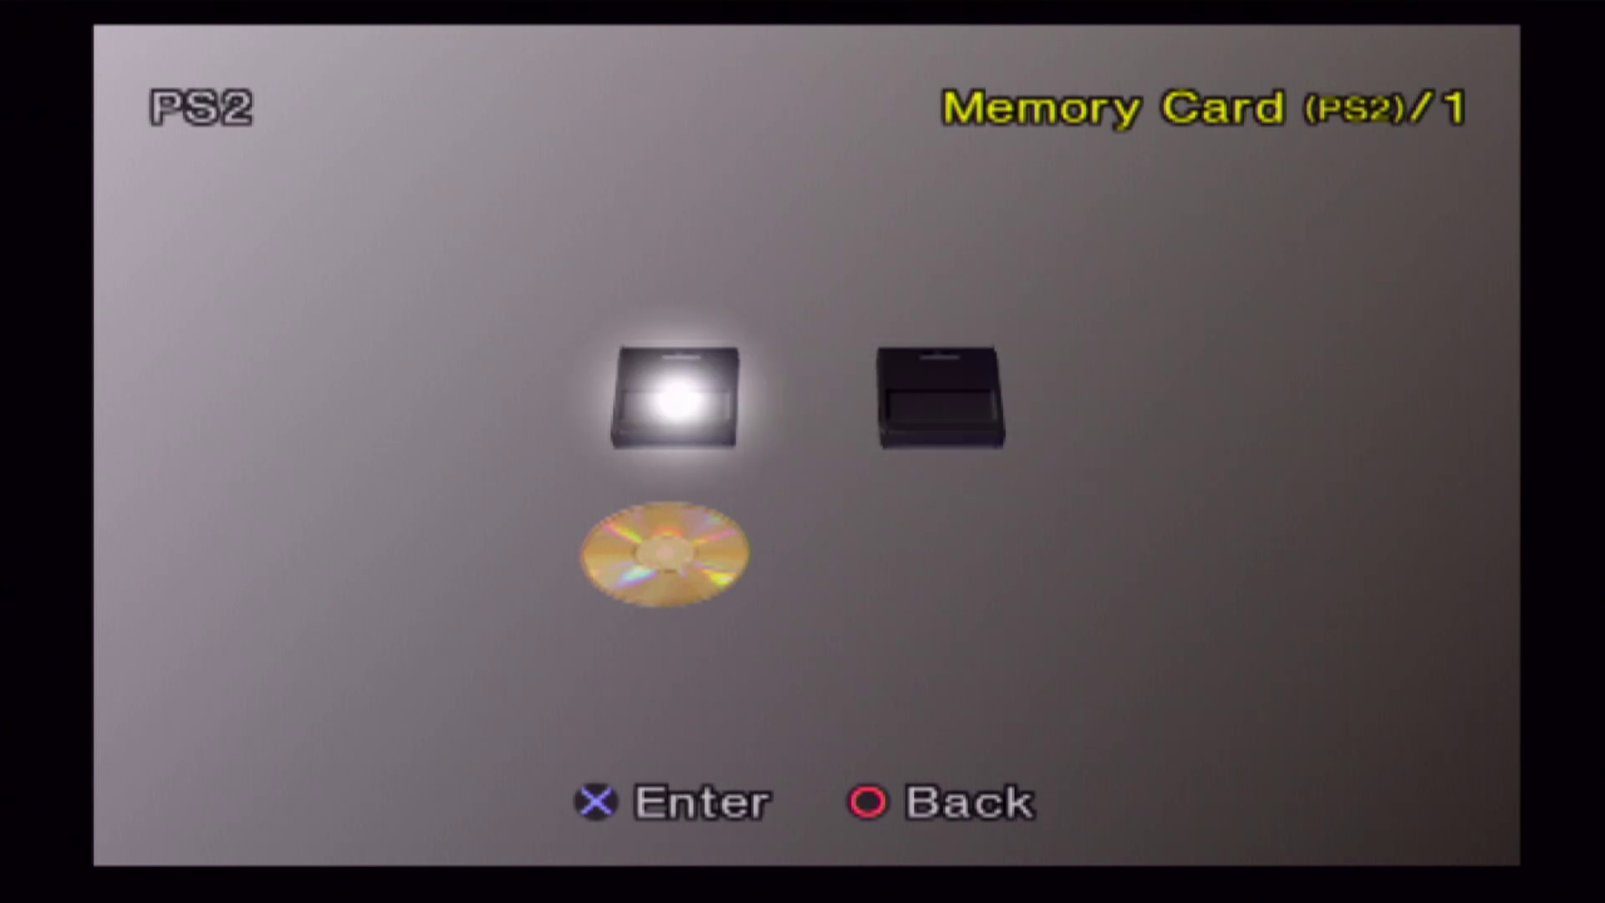
key(Right)
key(Left)
key(Right)
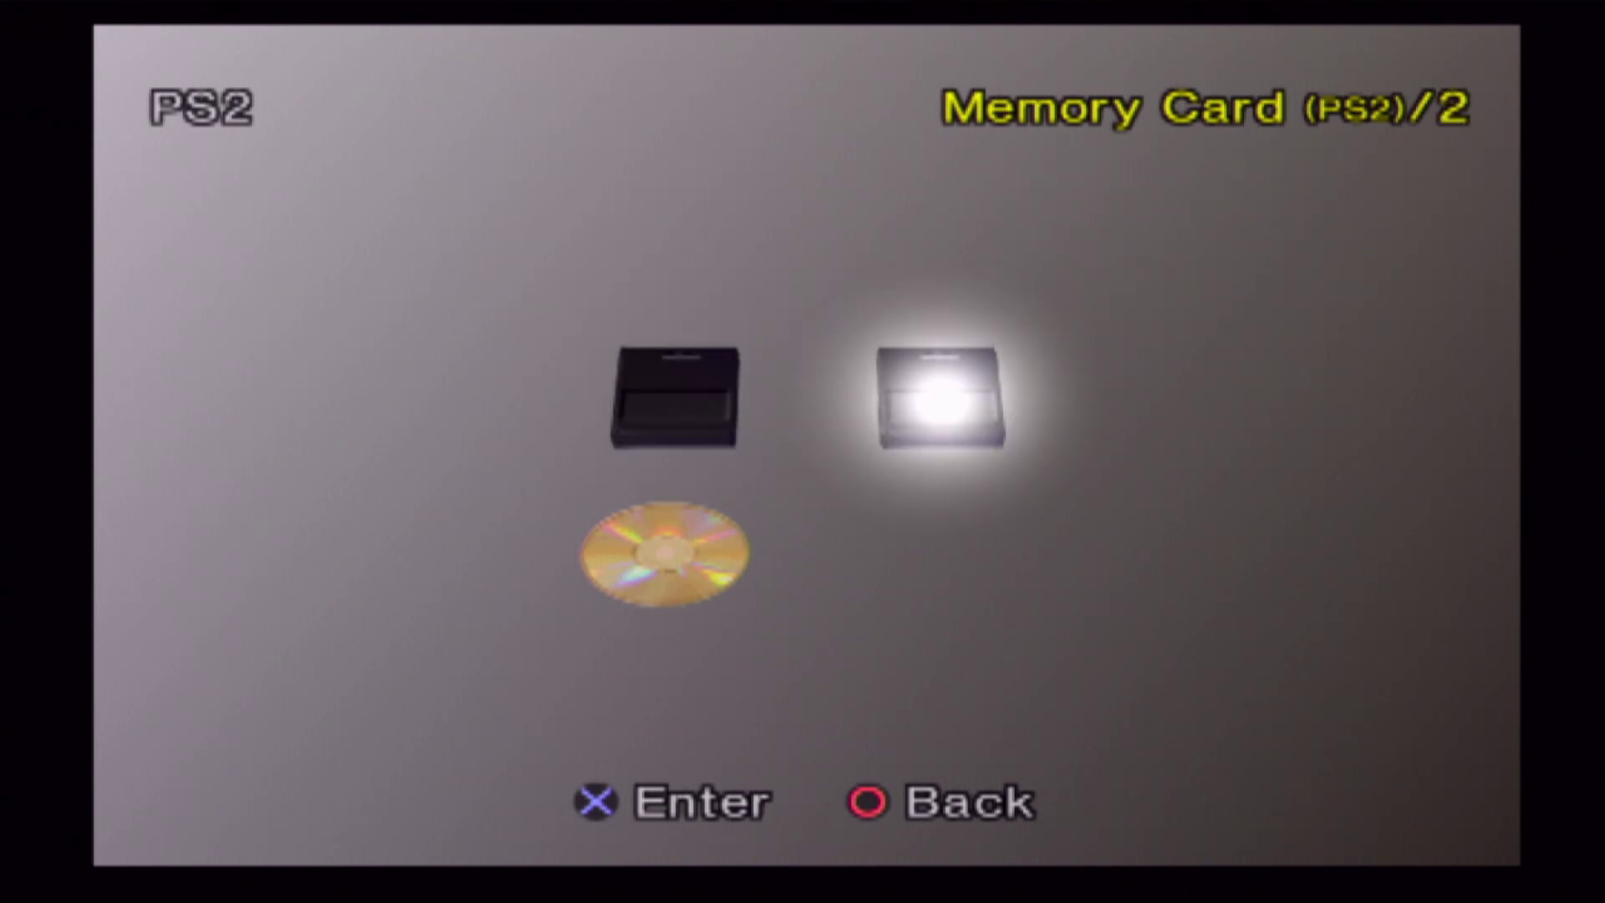
key(Left)
key(Return)
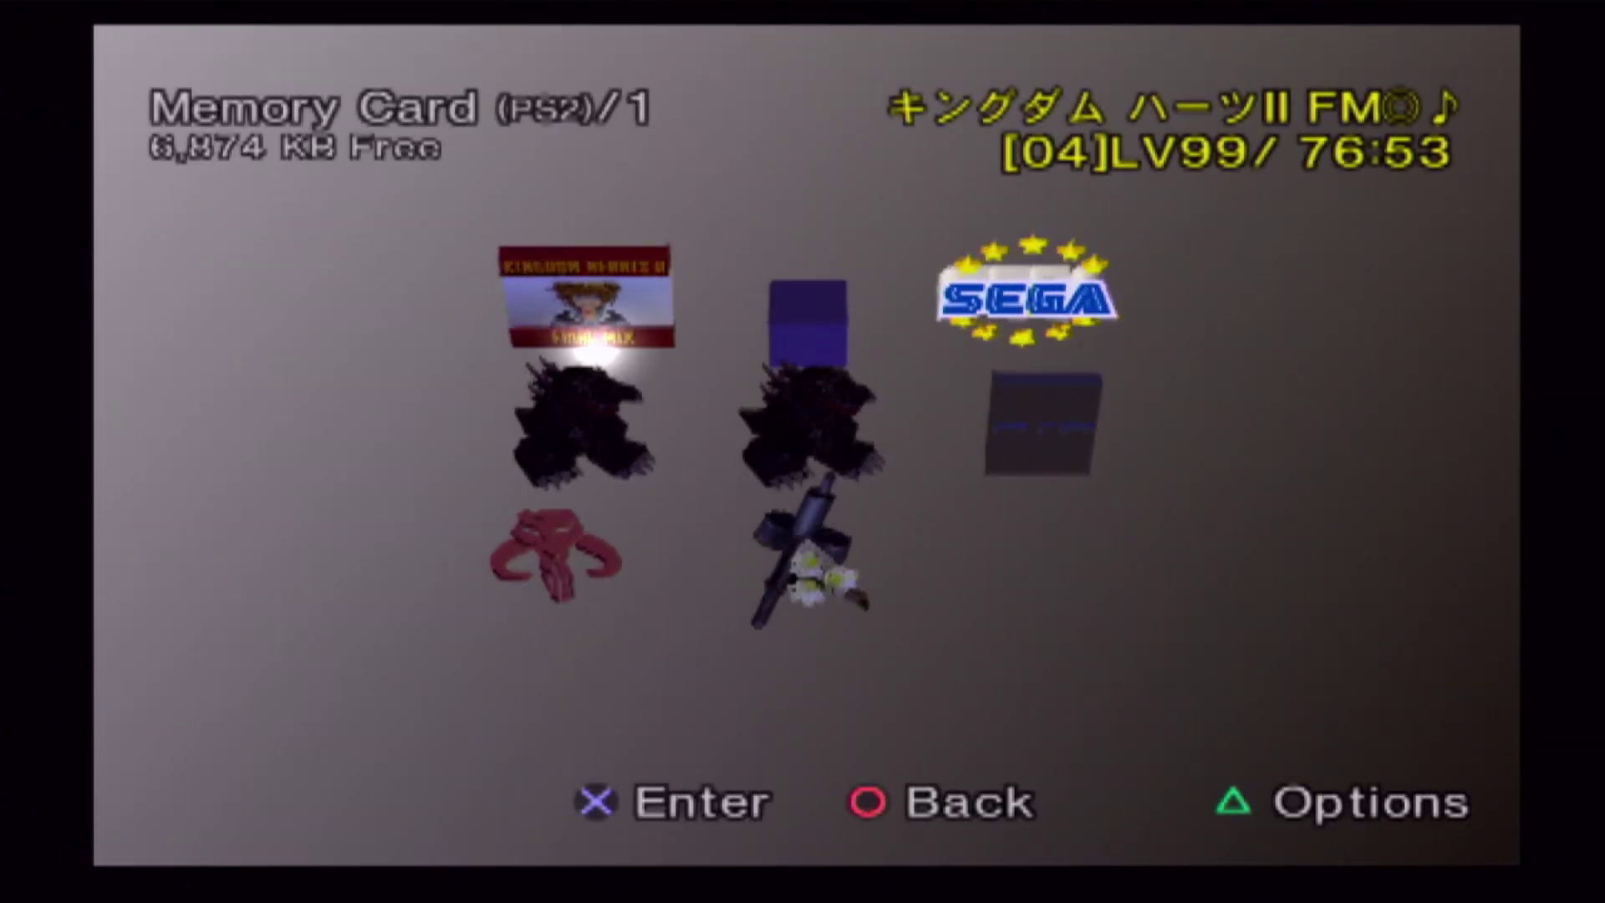
Look over the SEGA Superstars, Star Wars Bounty Hunter and MGS3 saves, then exit the browser.
key(Right)
key(Right)
key(Down)
key(Down)
key(Right)
key(Up)
key(Up)
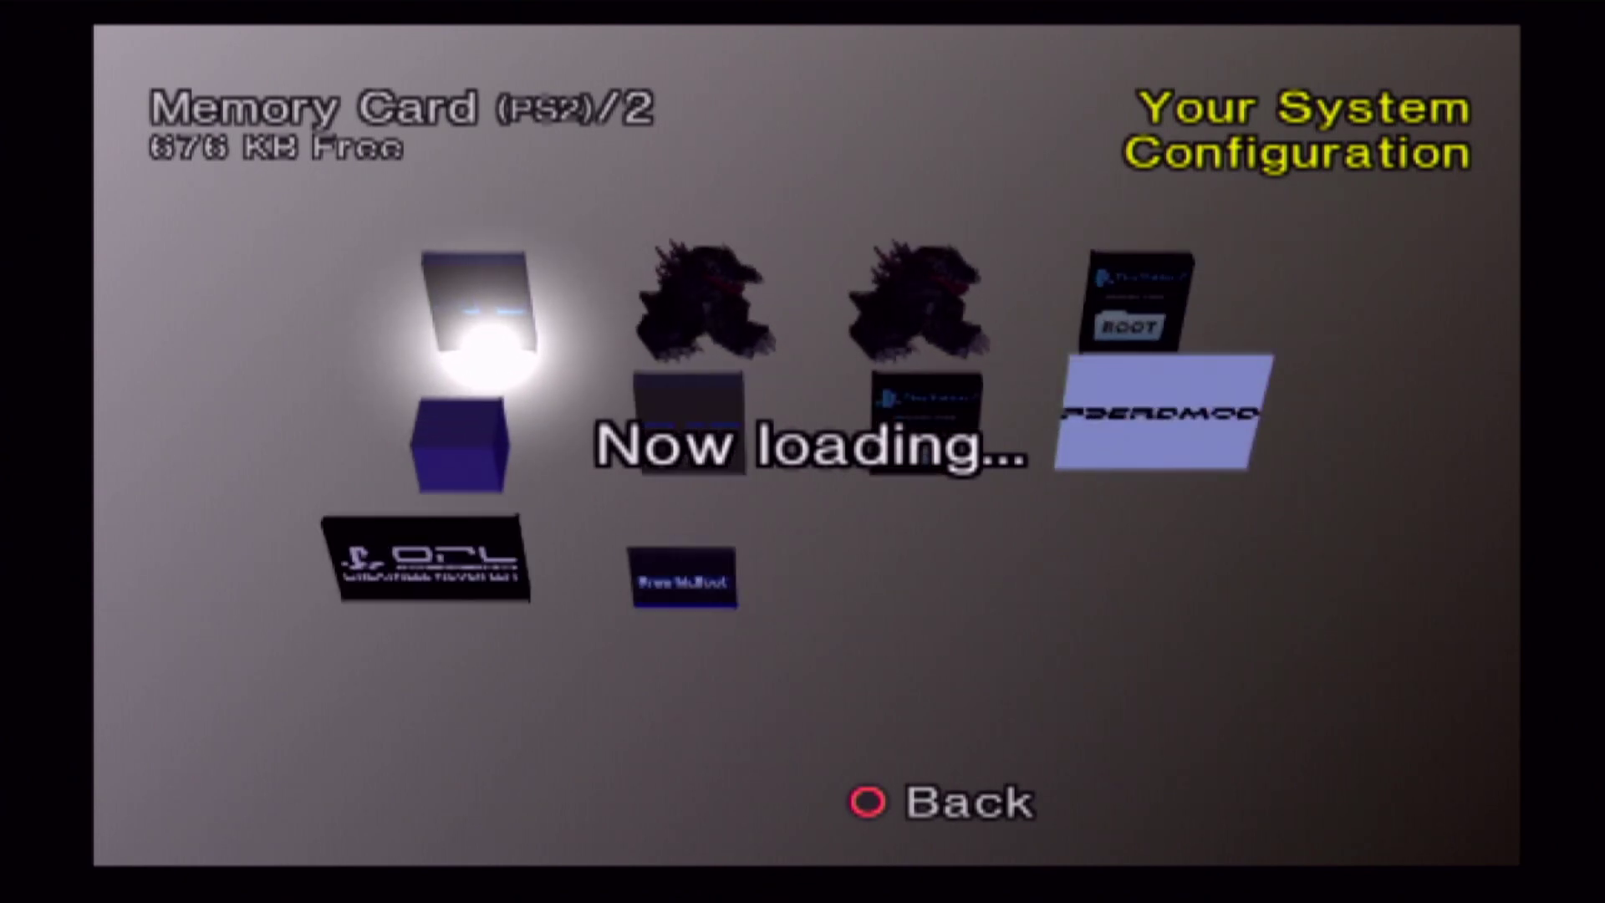
key(Escape)
key(Escape)
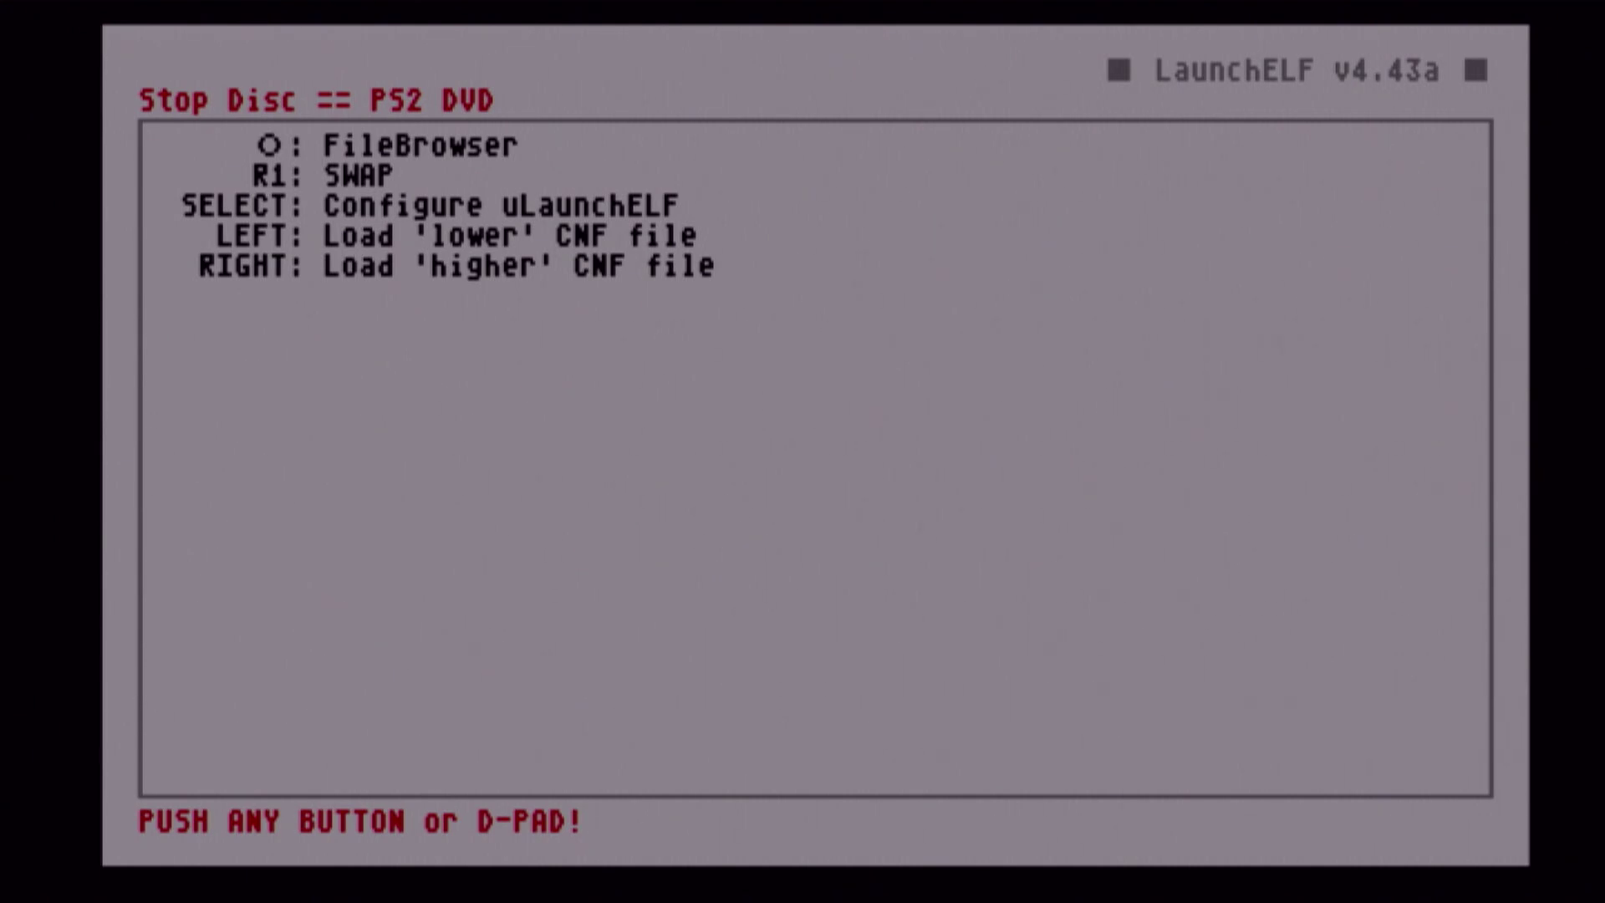
Open the mass:/ USB drive in LaunchELF's file browser and find the save files.
key(Return)
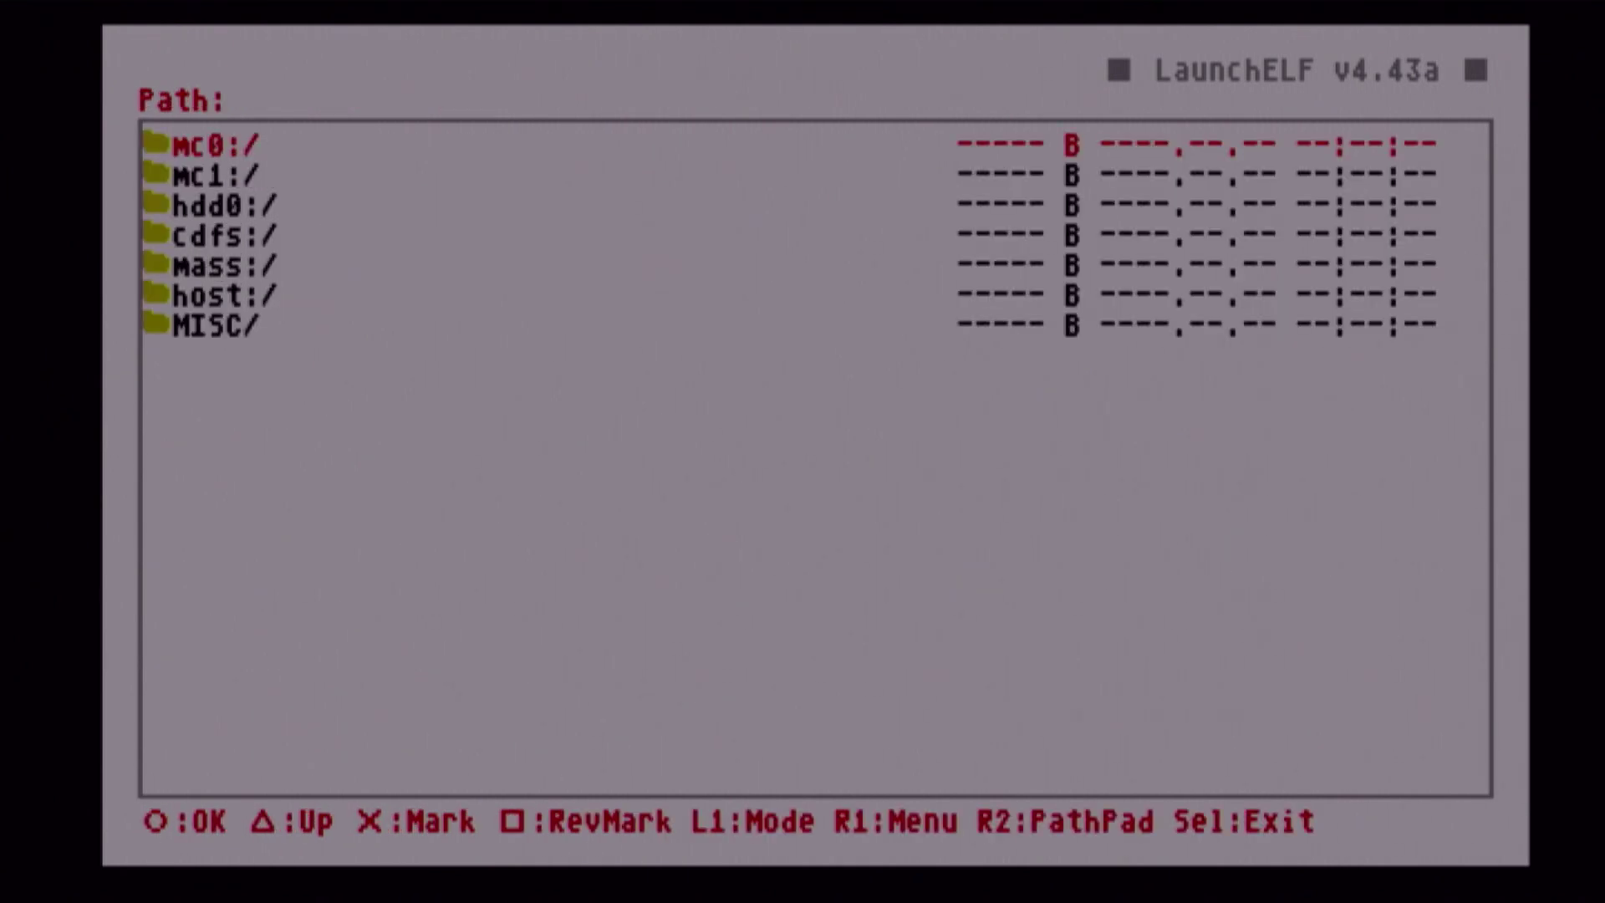
key(Down)
key(Down)
key(Down)
key(Down)
key(Down)
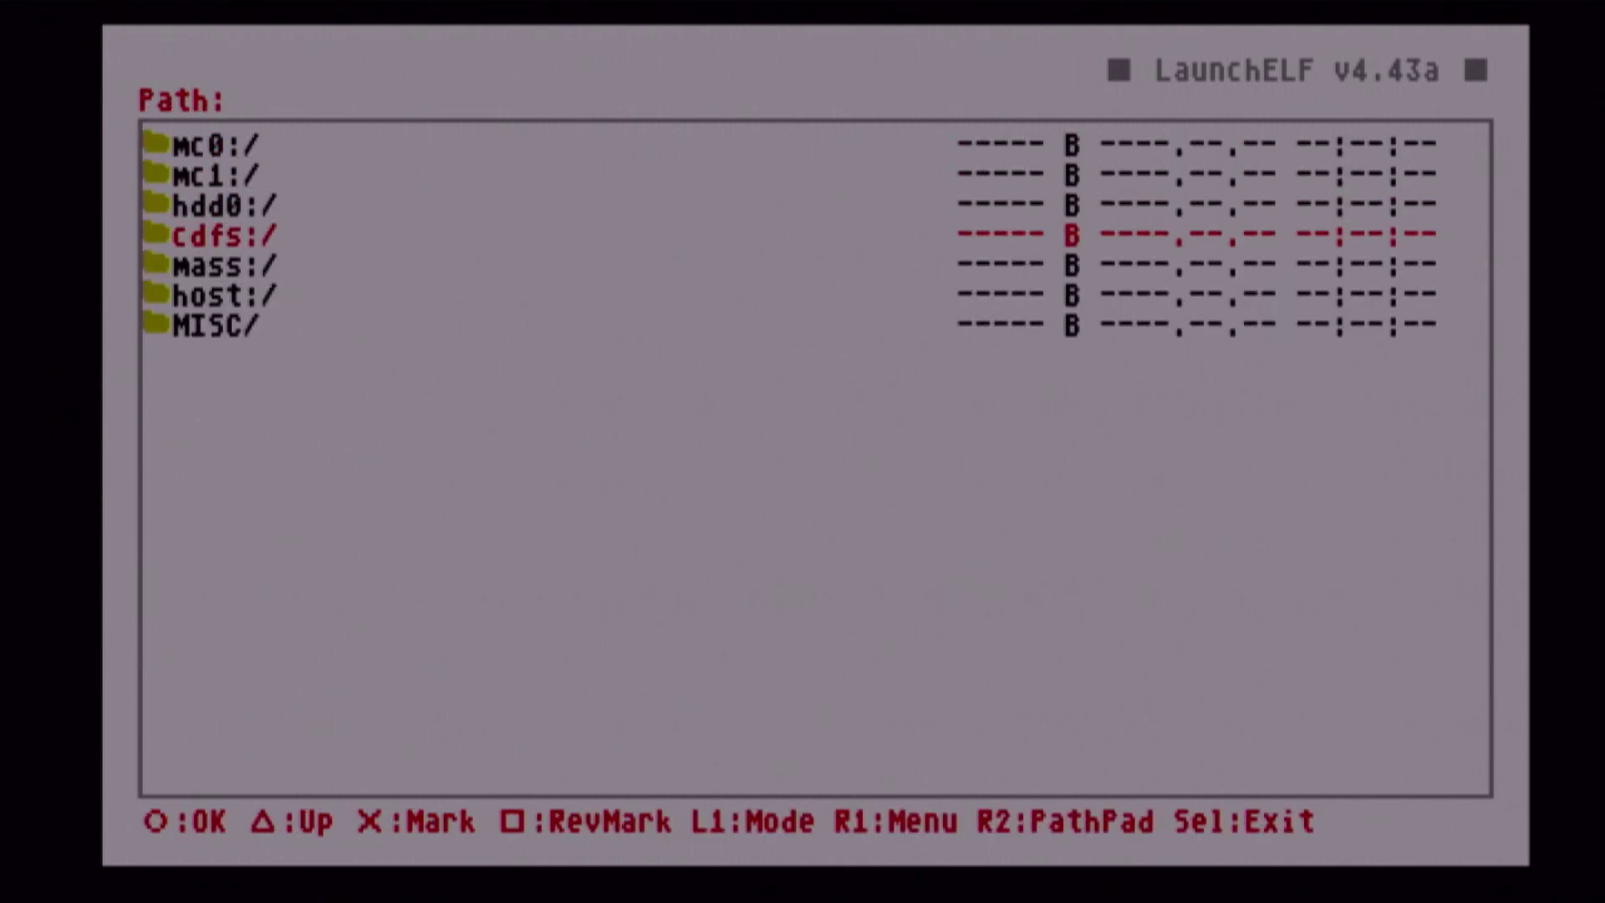
key(Up)
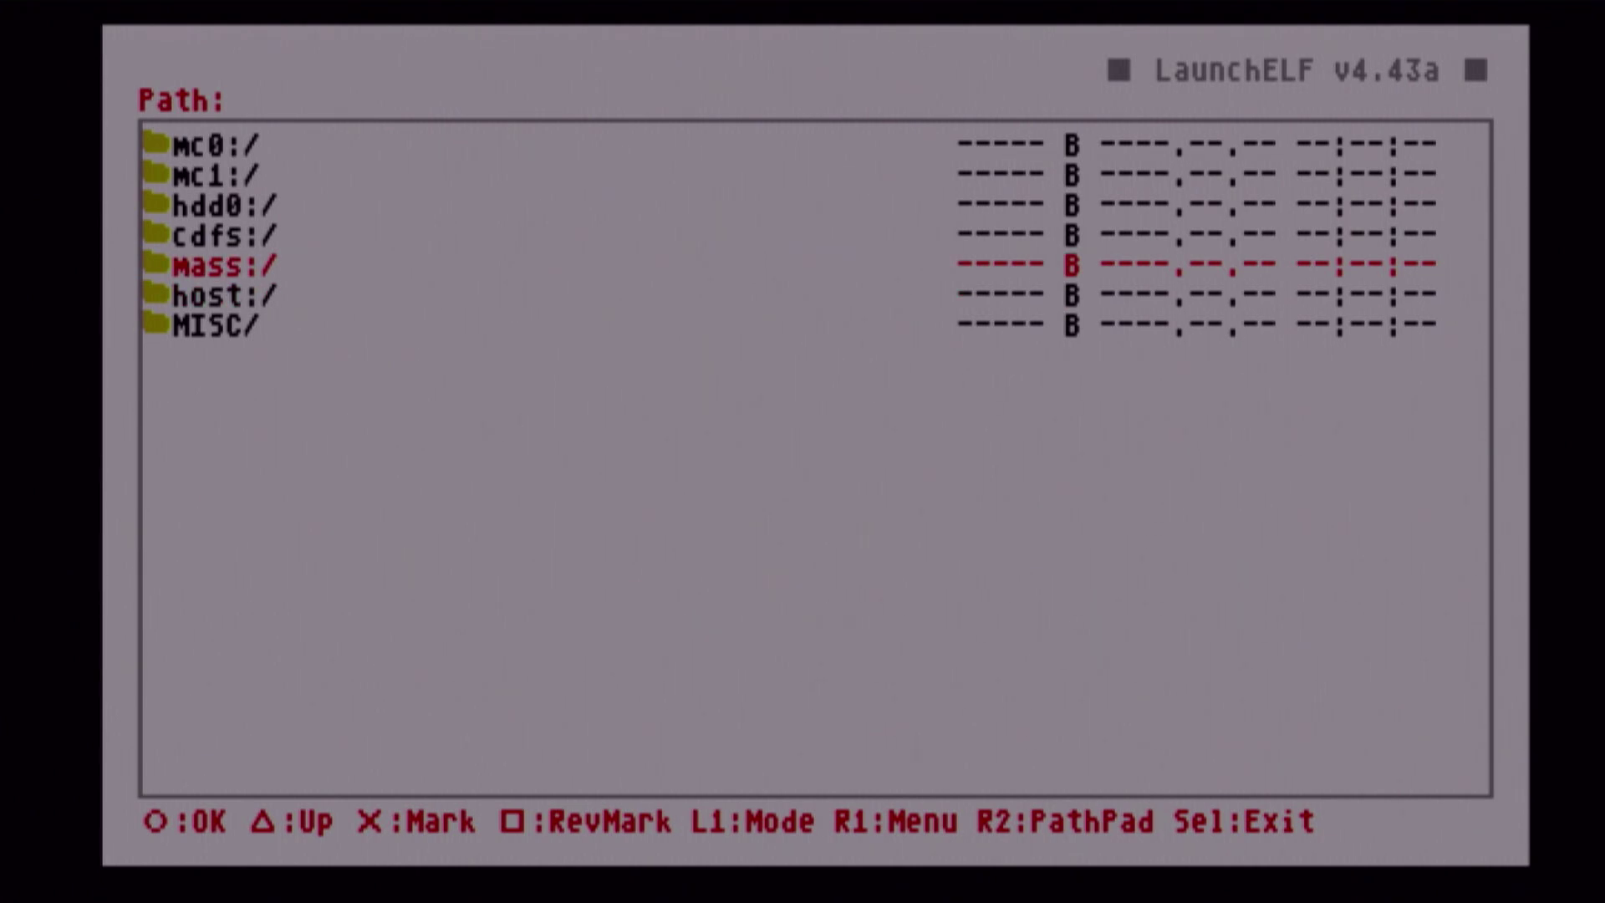
key(Return)
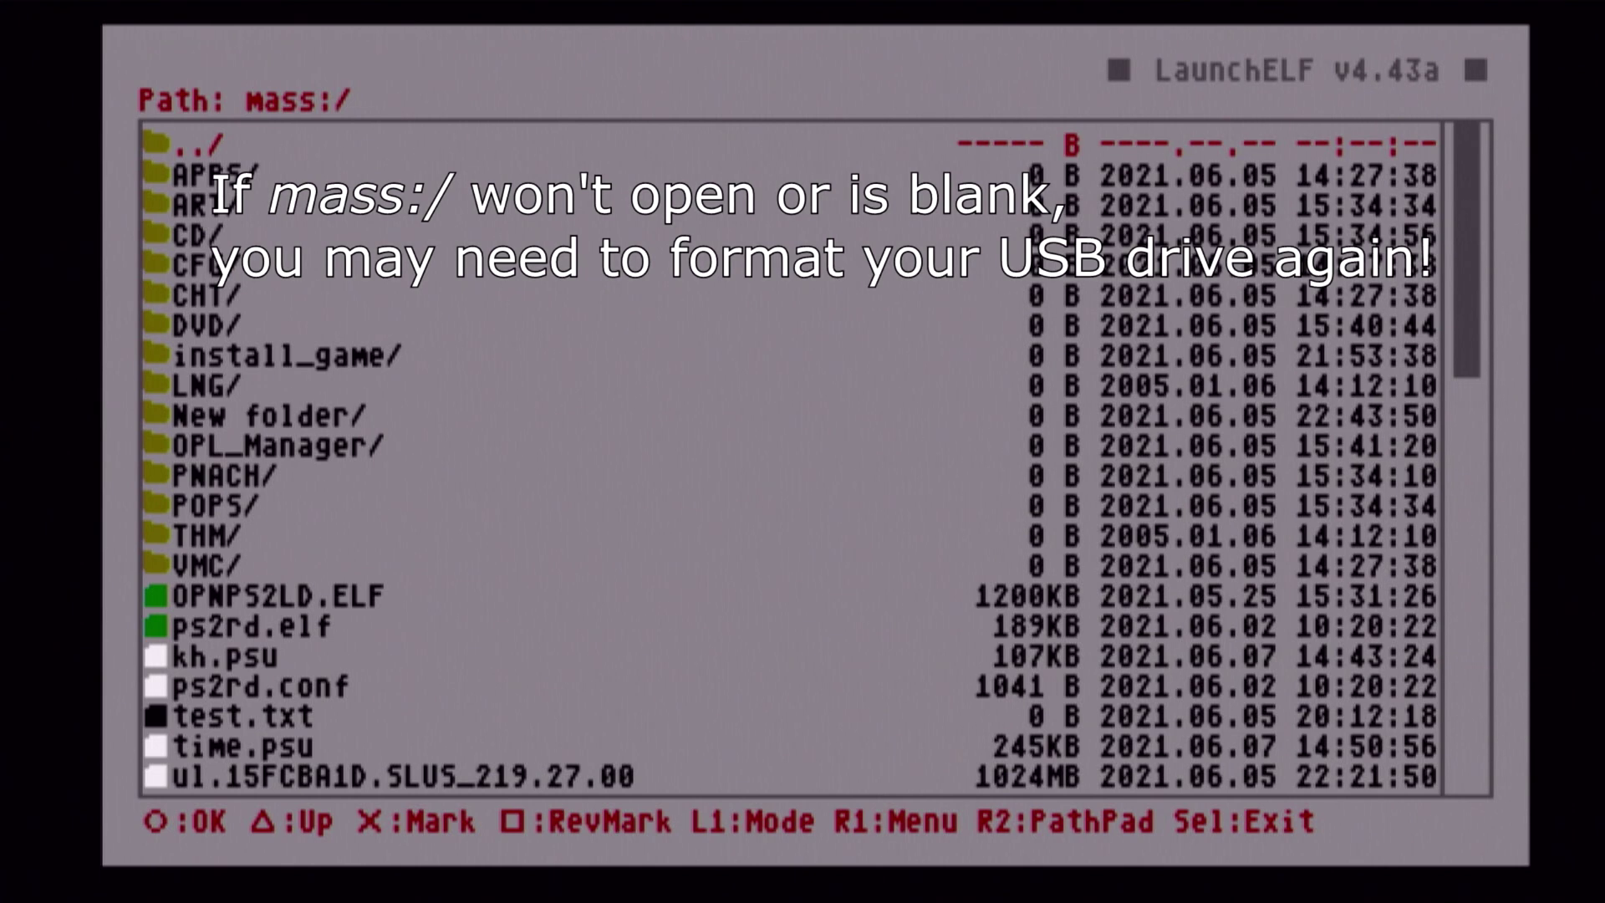
key(Down)
key(Down)
key(Down)
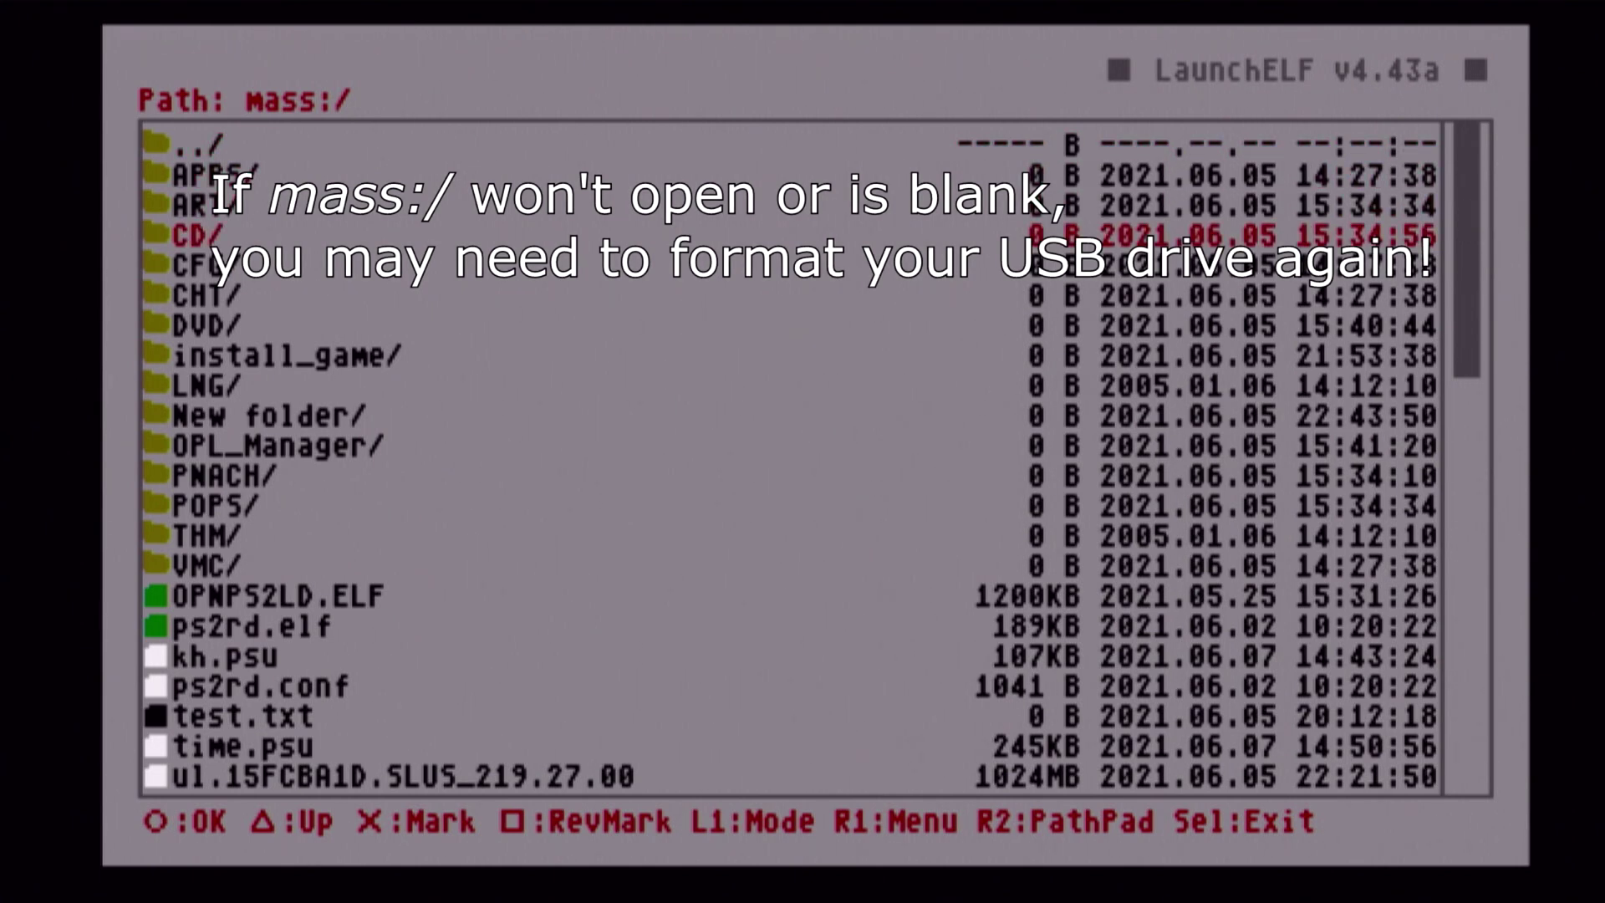
key(Up)
key(Up)
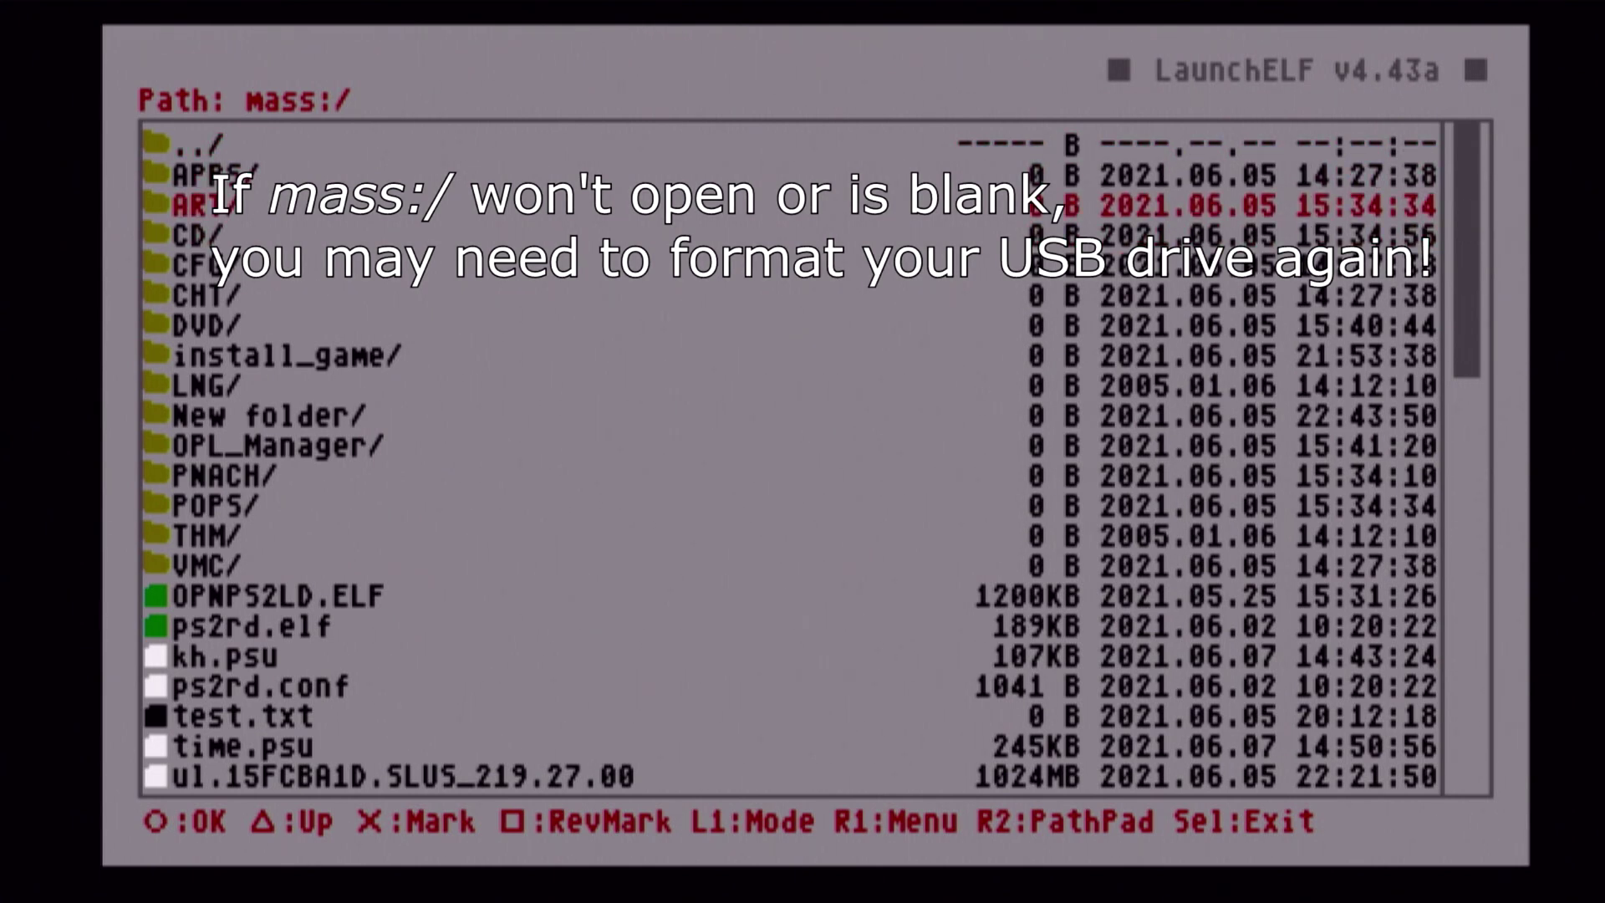
key(Down)
key(Down)
key(Down)
key(Down)
key(Down)
key(Down)
key(Down)
key(Down)
key(Down)
key(Down)
key(Down)
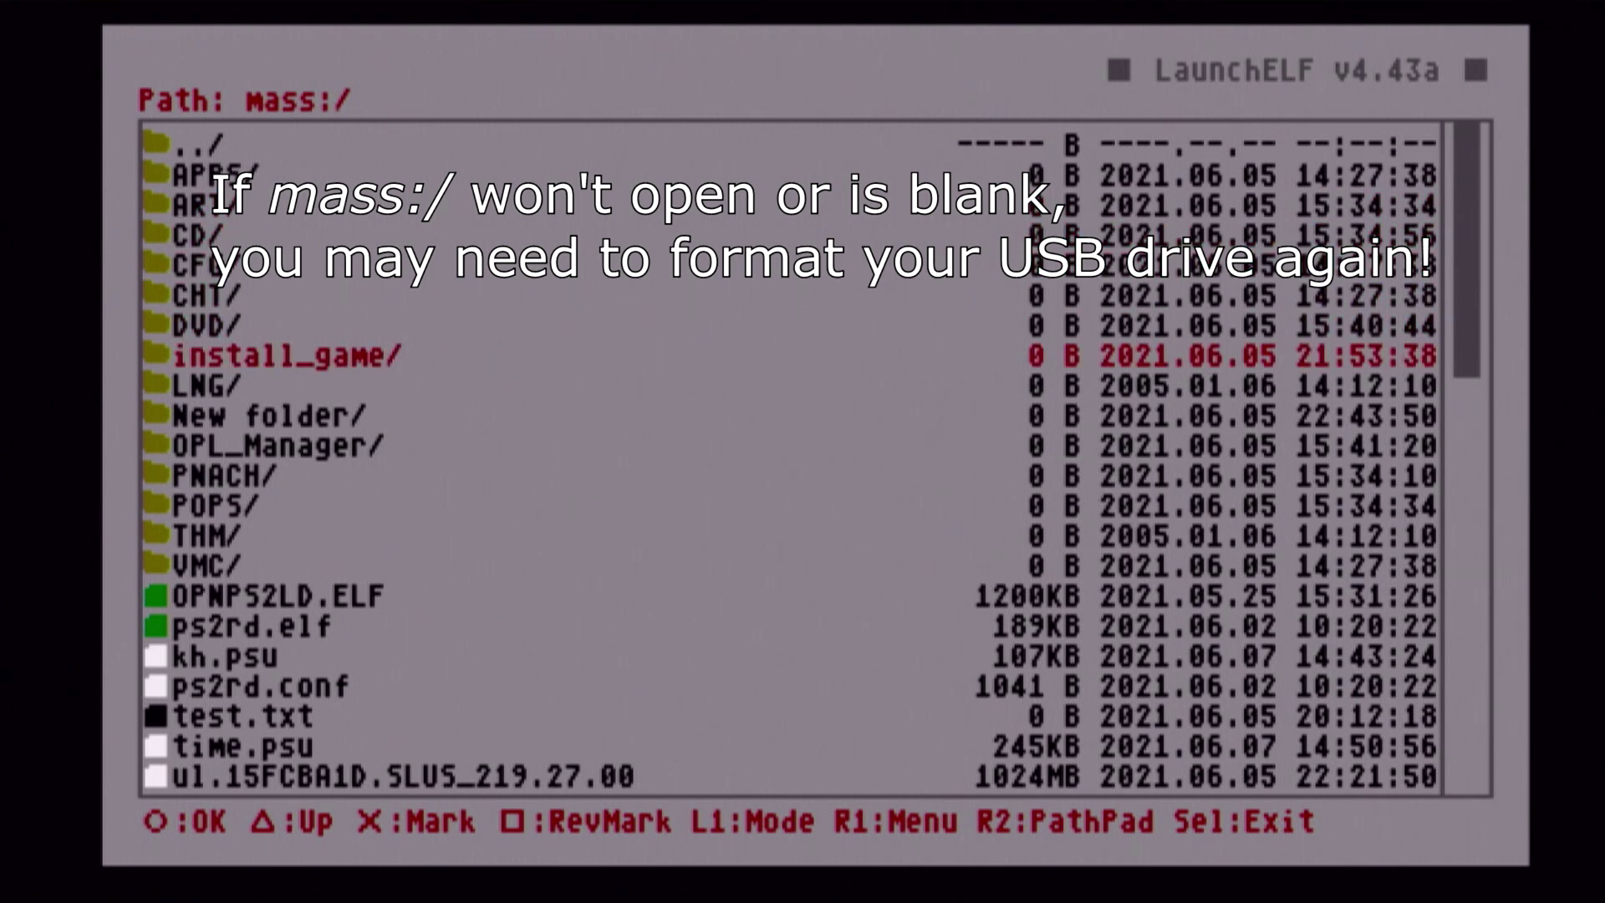
key(Down)
key(Down)
key(Down)
key(Down)
key(Down)
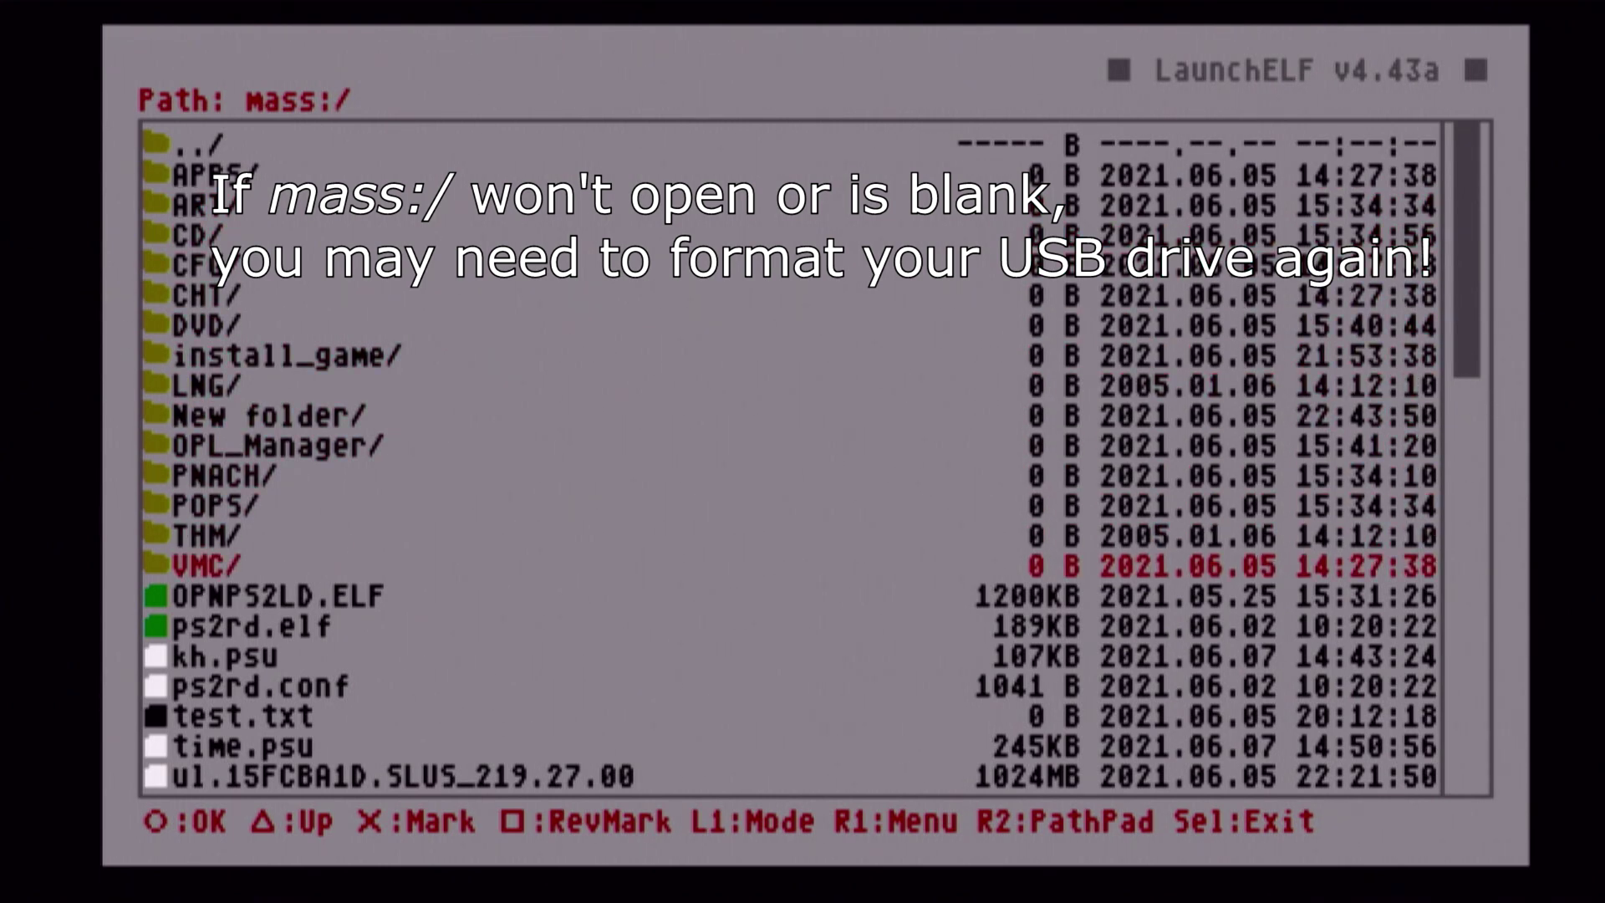
key(Down)
key(Down)
key(Down)
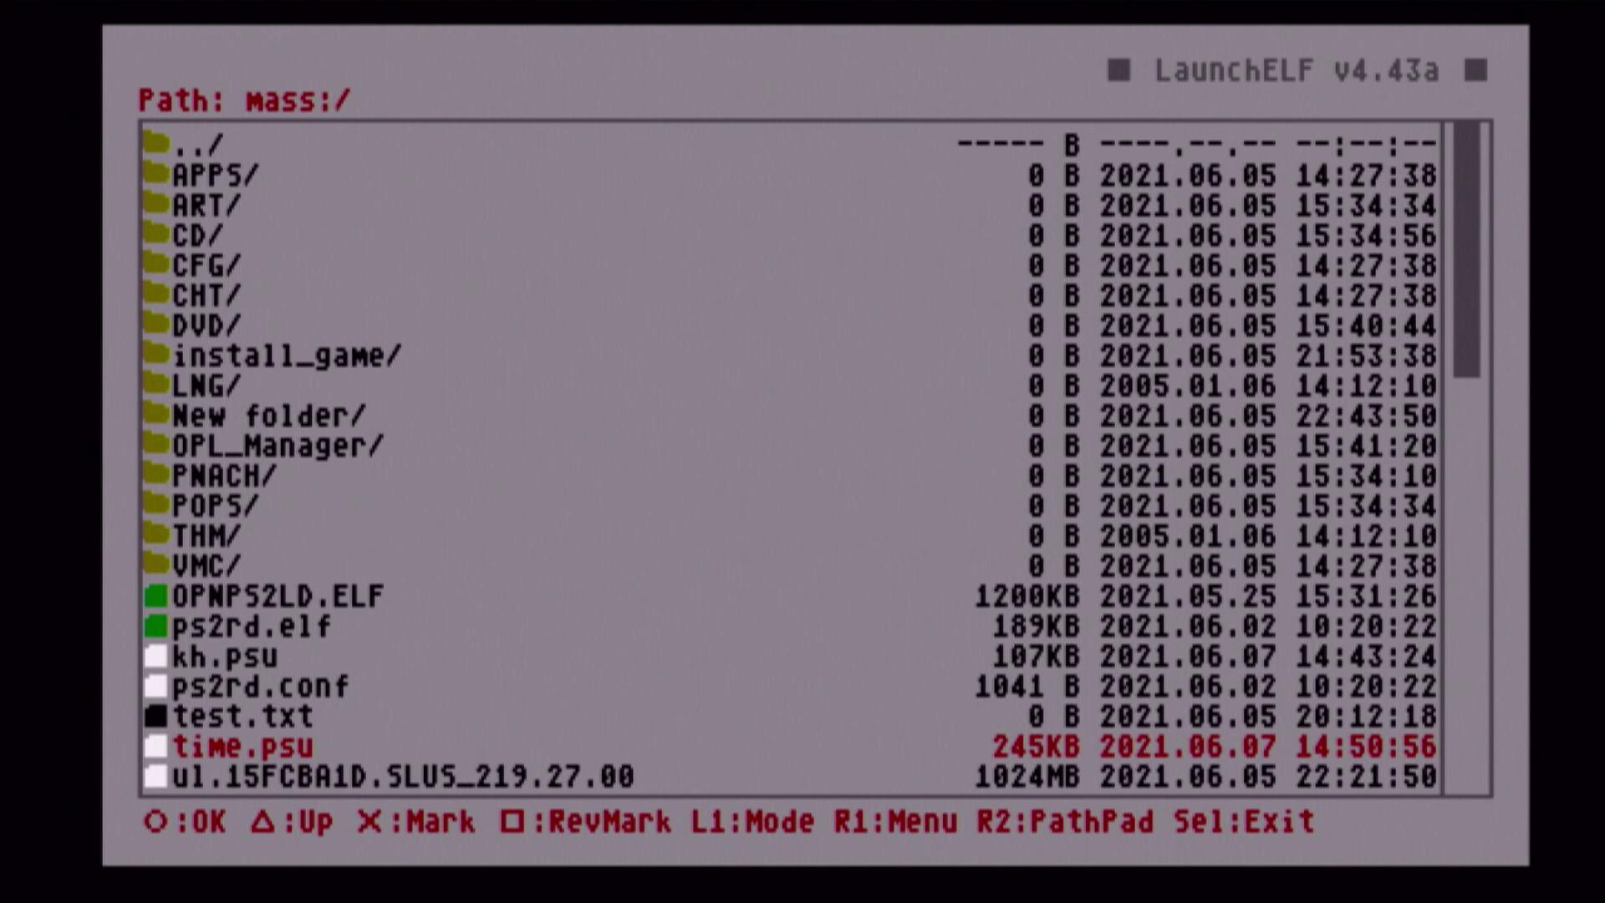
Mark kh.psu and time.psu for copying.
key(Up)
key(Up)
key(Up)
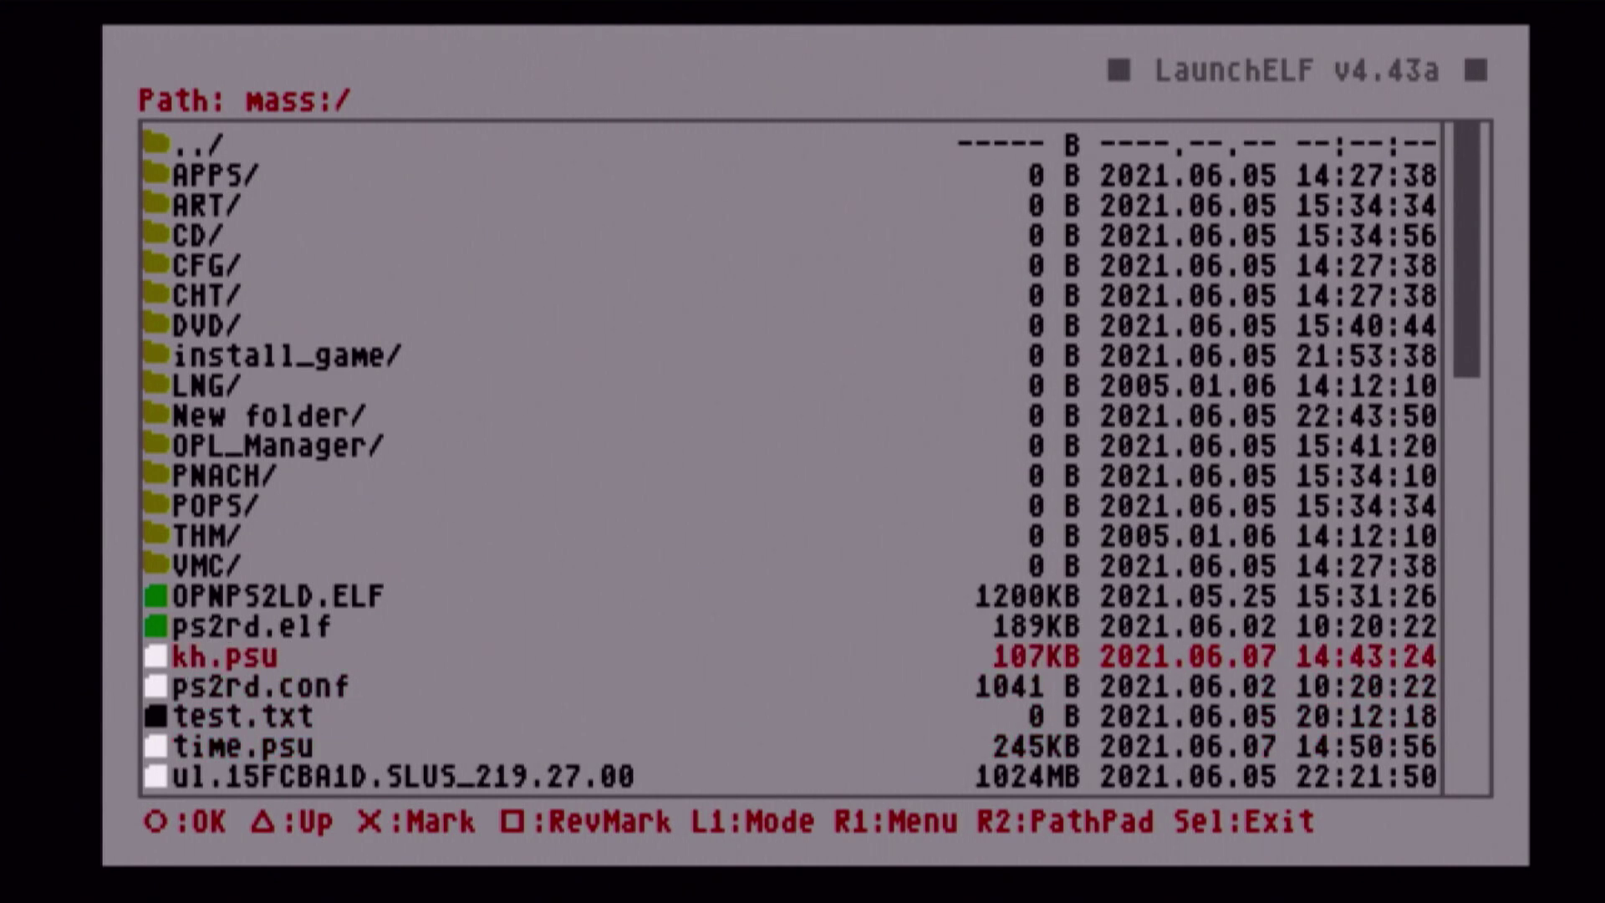
key(Down)
key(Up)
key(x)
key(Up)
key(Down)
key(Down)
key(Down)
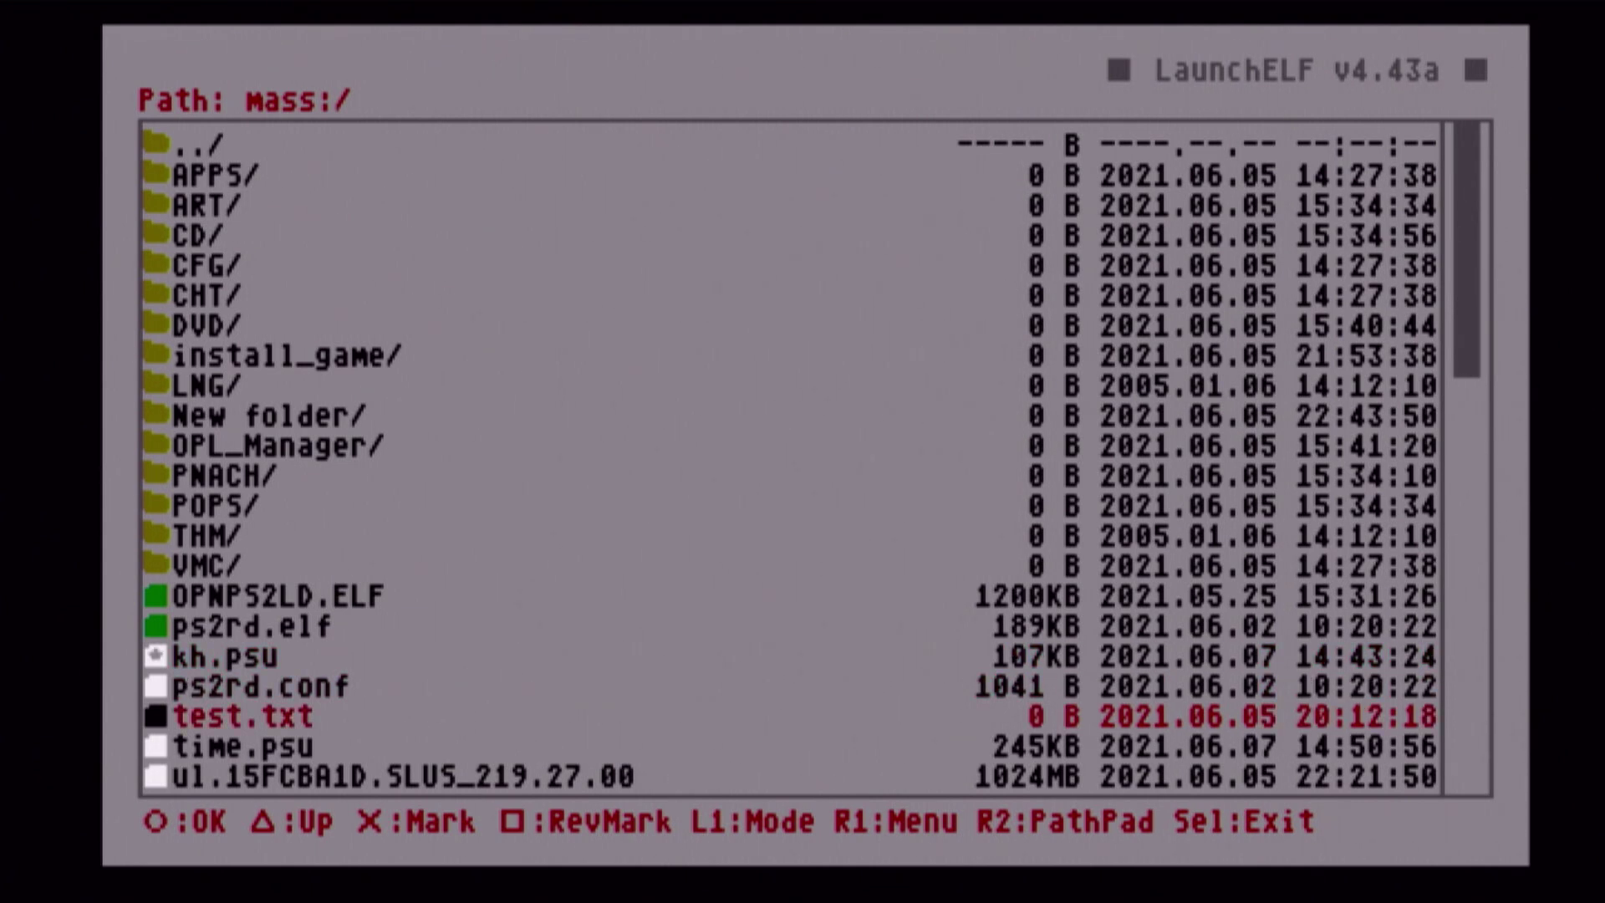
key(x)
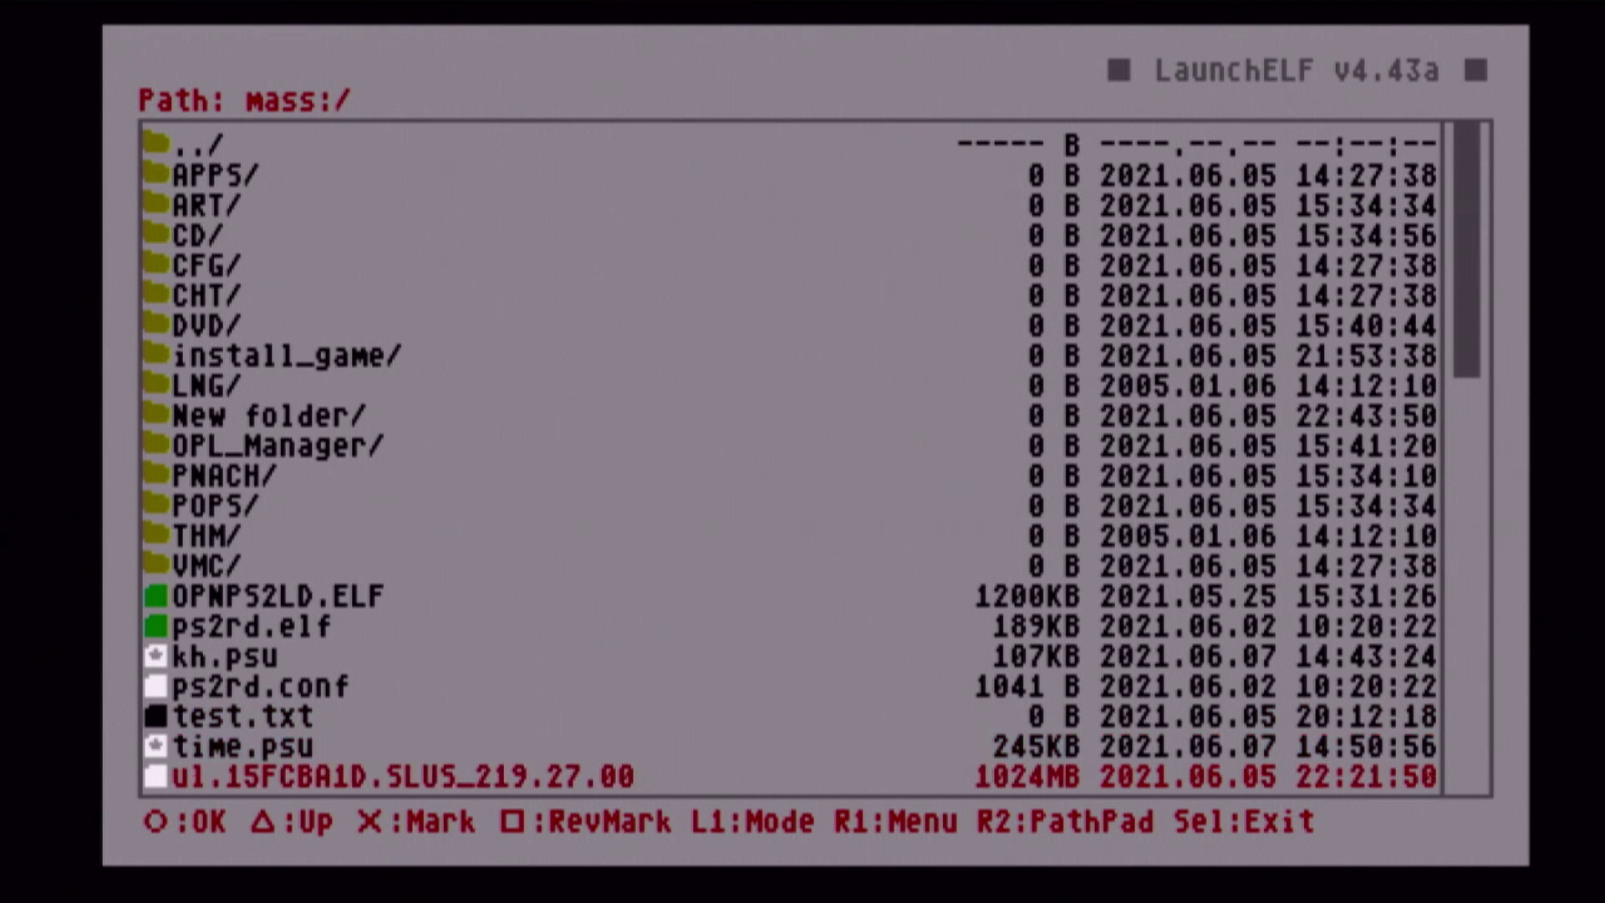
key(Up)
key(Up)
key(Up)
key(Up)
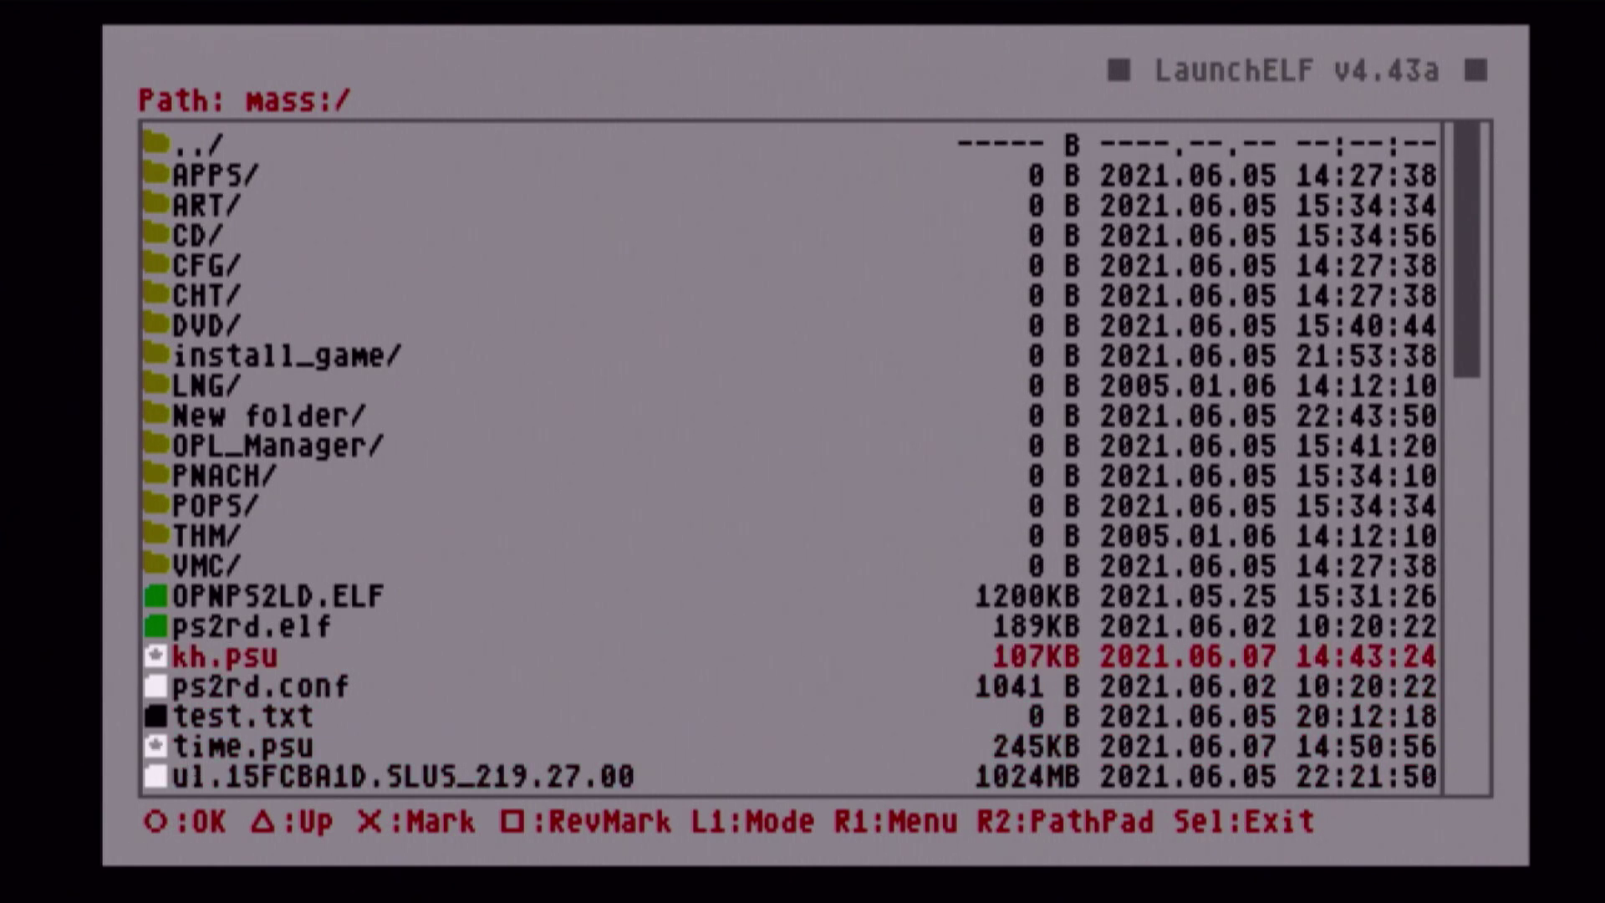
key(Down)
key(Up)
Copy the two marked .psu saves to LaunchELF's clipboard.
key(r)
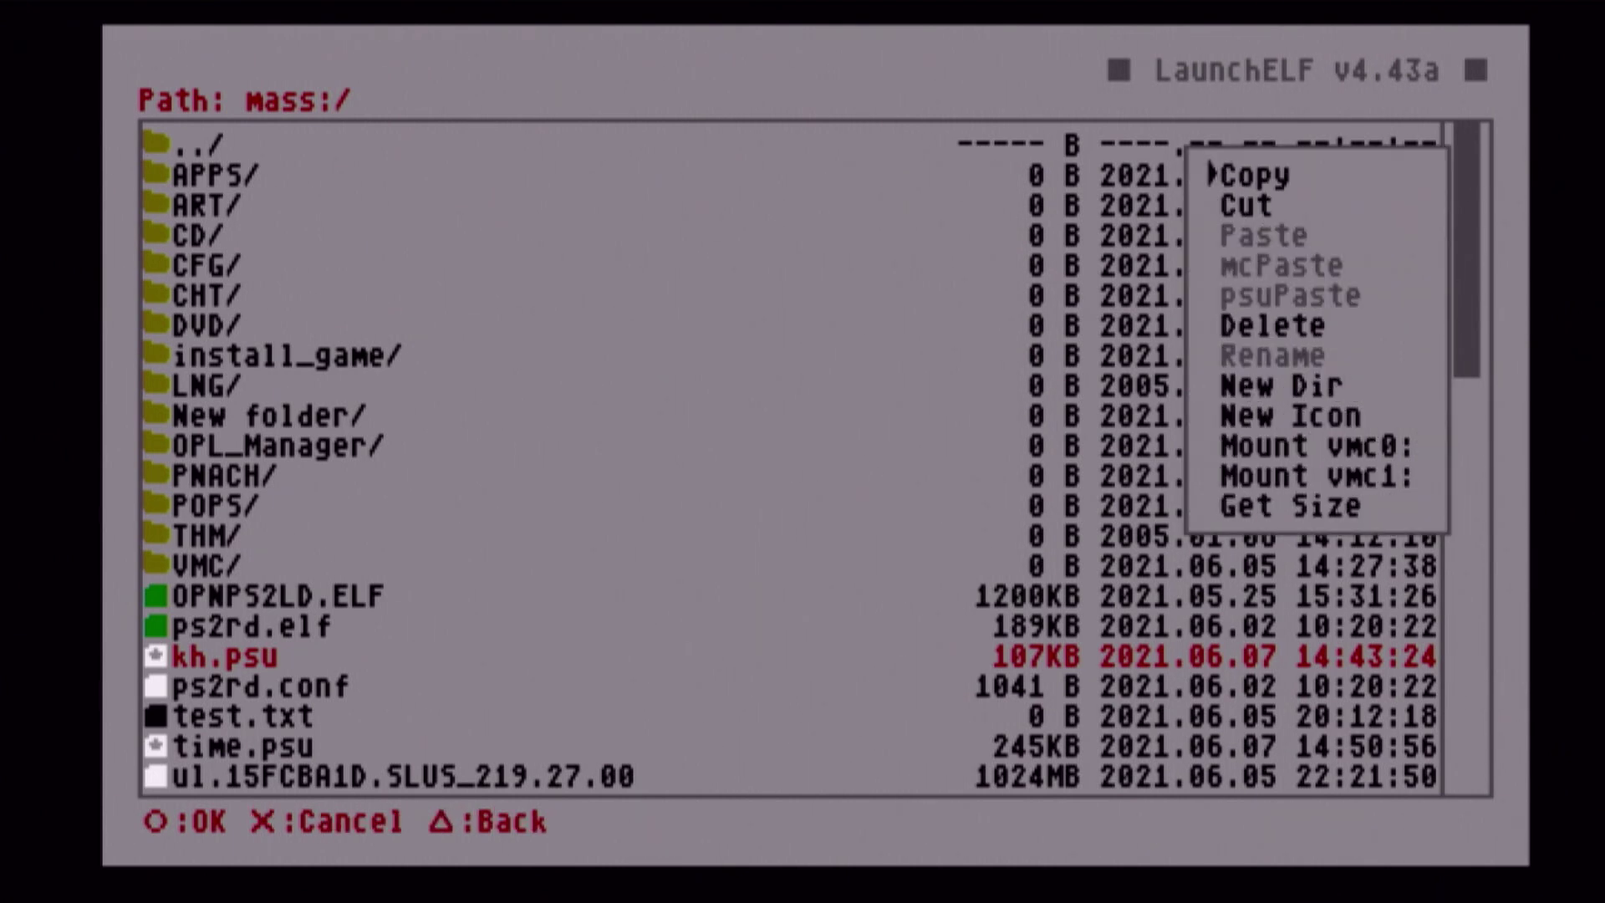
key(Down)
key(Up)
key(Down)
key(Down)
key(Up)
key(Up)
key(Return)
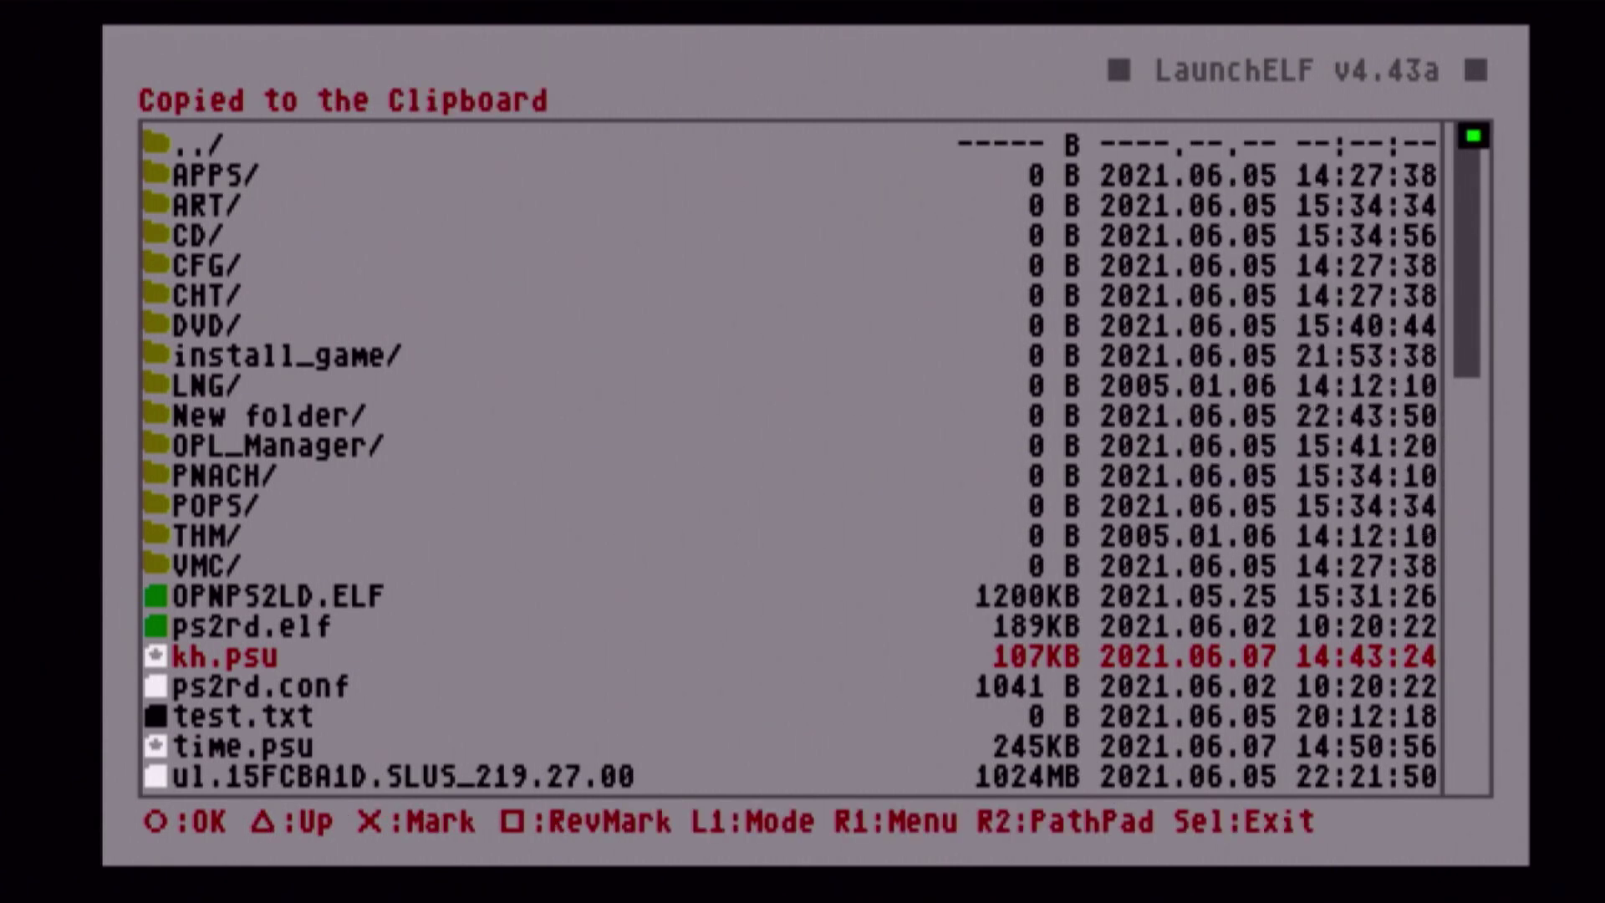
Return to the device list and open memory card mc0:/.
key(BackSpace)
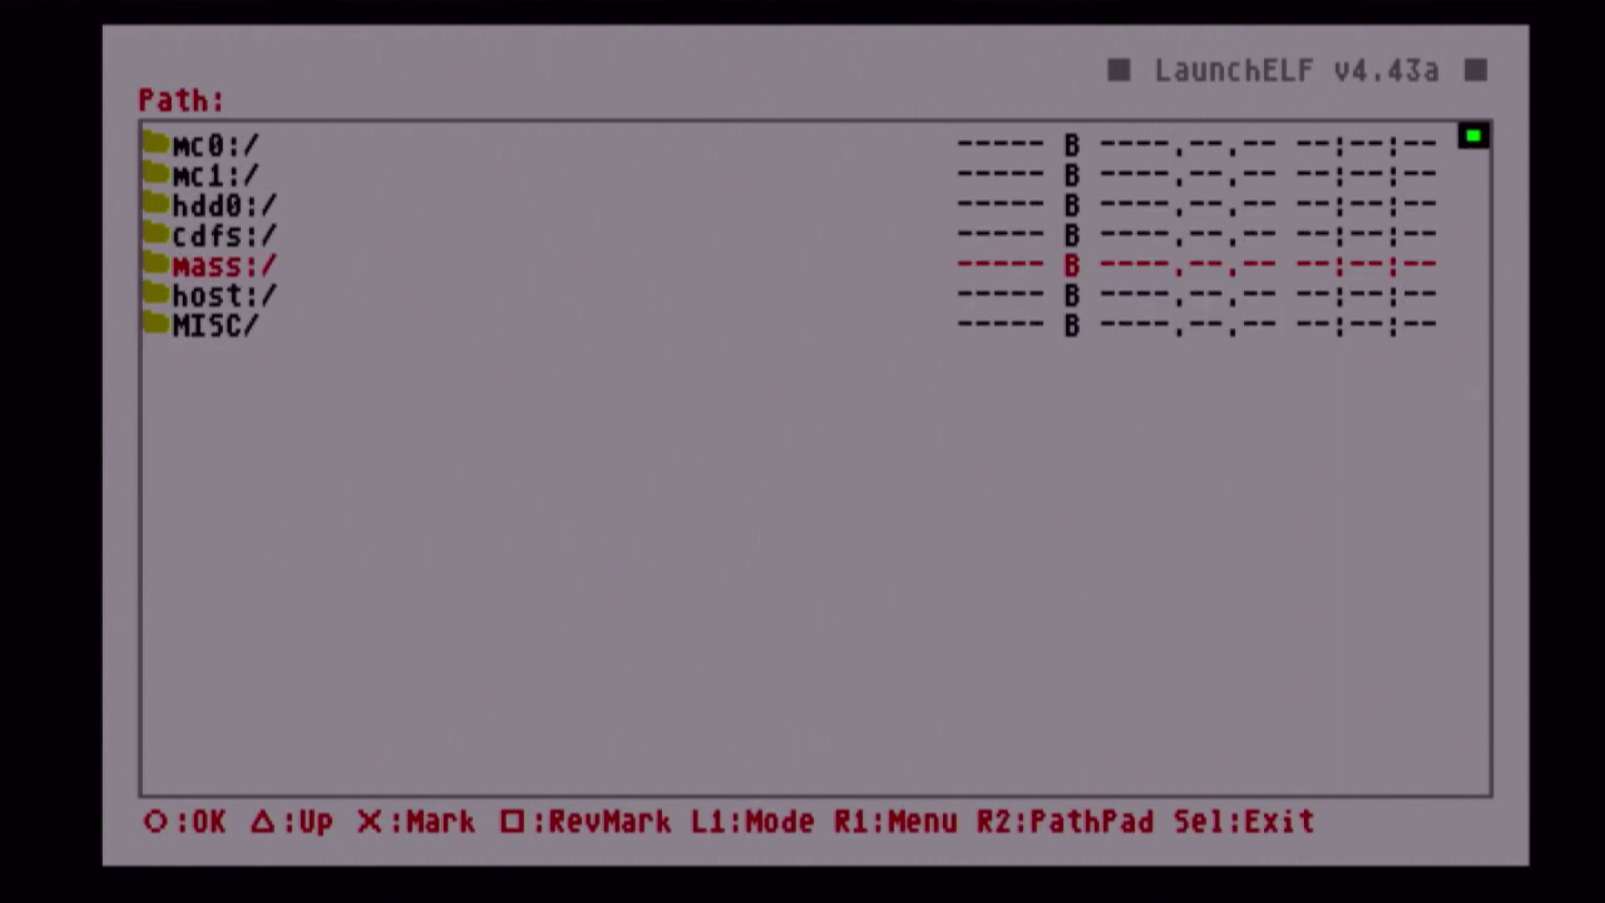
key(Up)
key(Up)
key(Up)
key(Up)
key(Down)
key(Down)
key(Up)
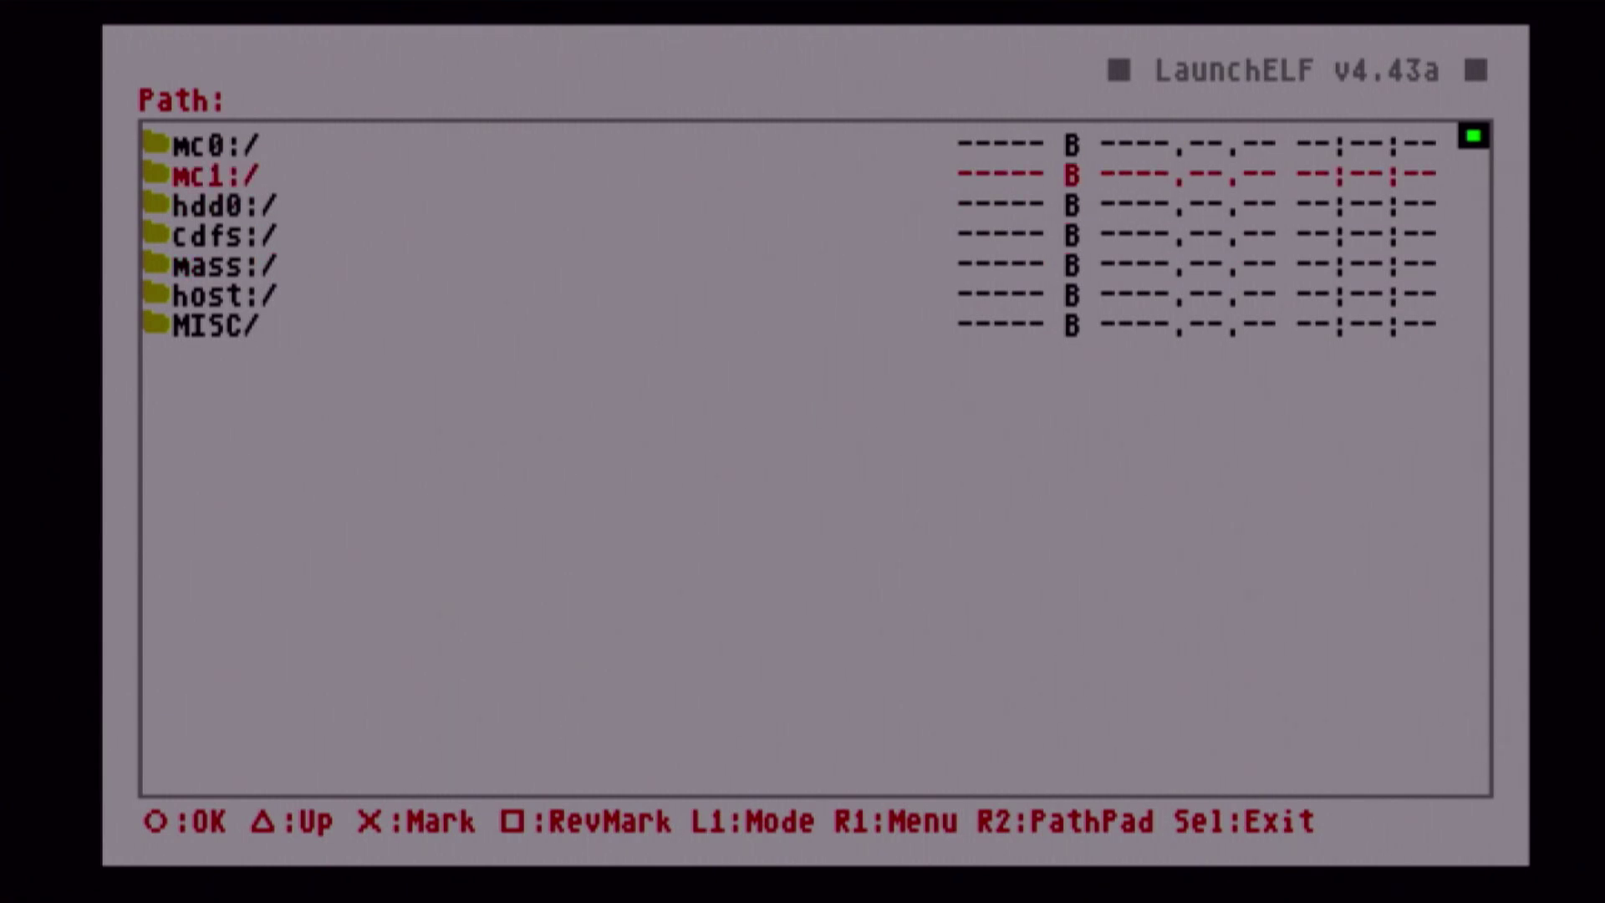
key(Up)
key(Down)
key(Down)
key(Up)
key(Up)
key(Down)
key(Up)
key(Down)
key(Up)
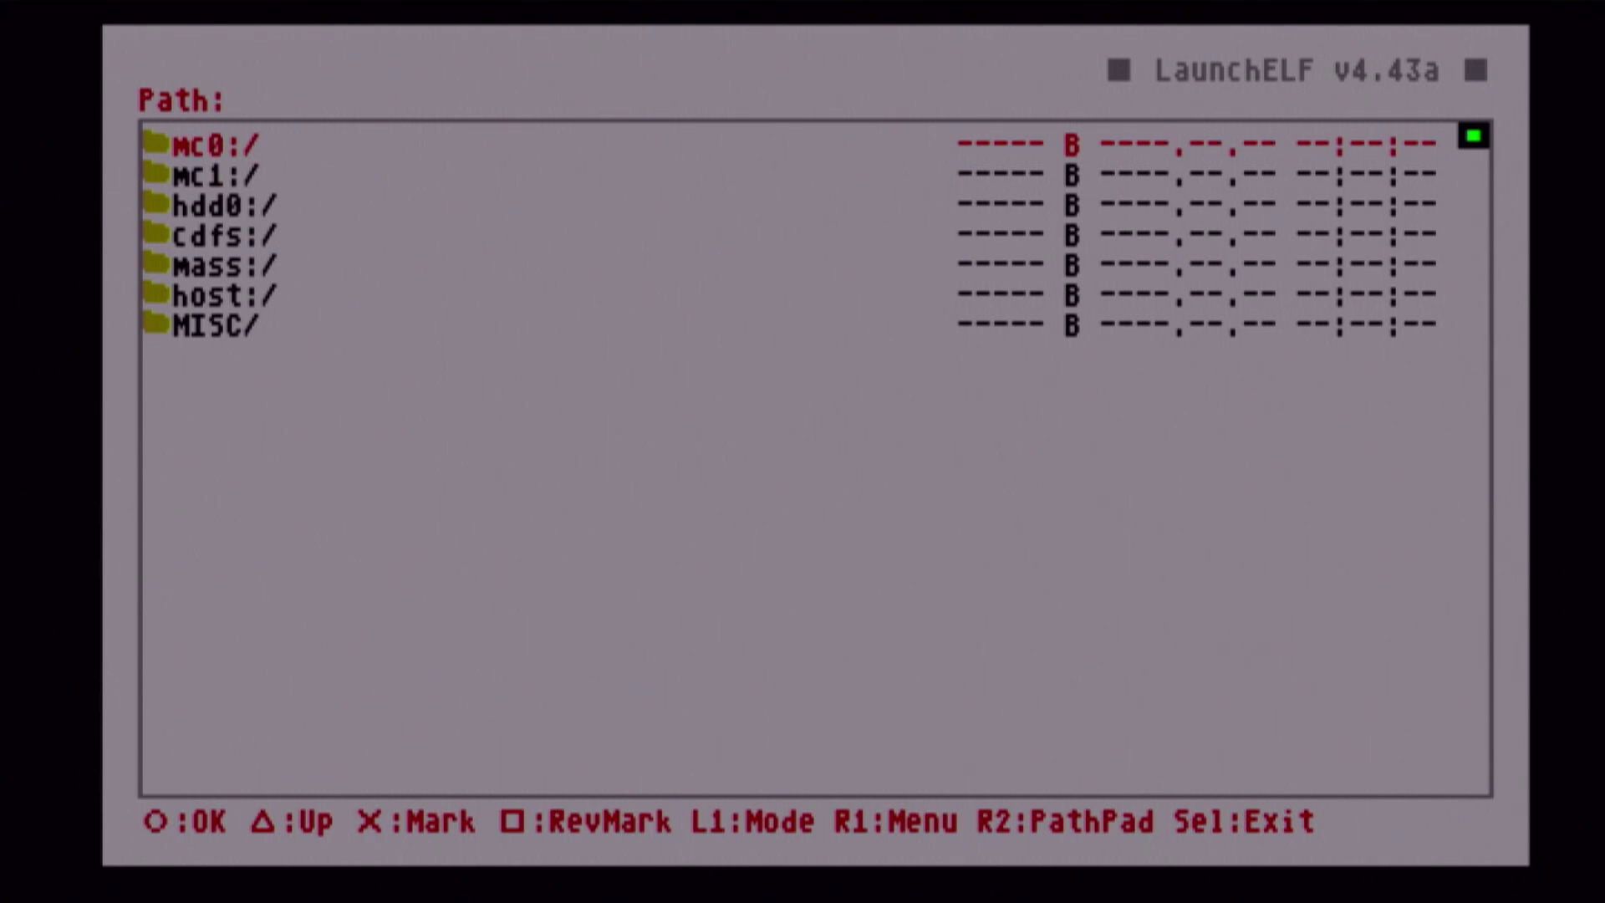
key(Down)
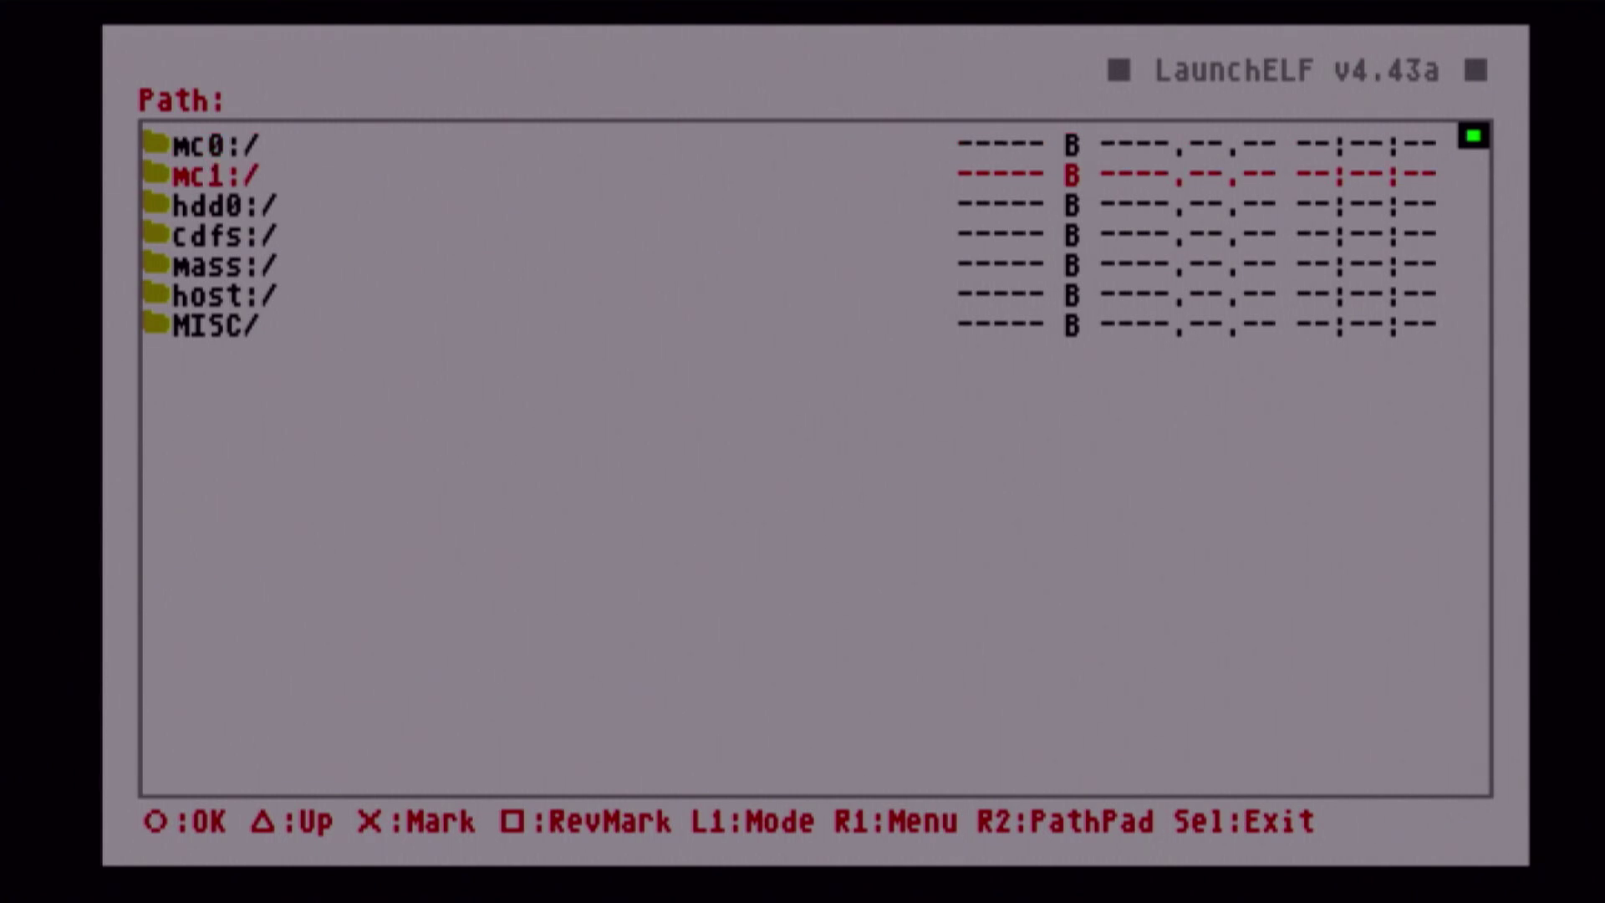
key(Up)
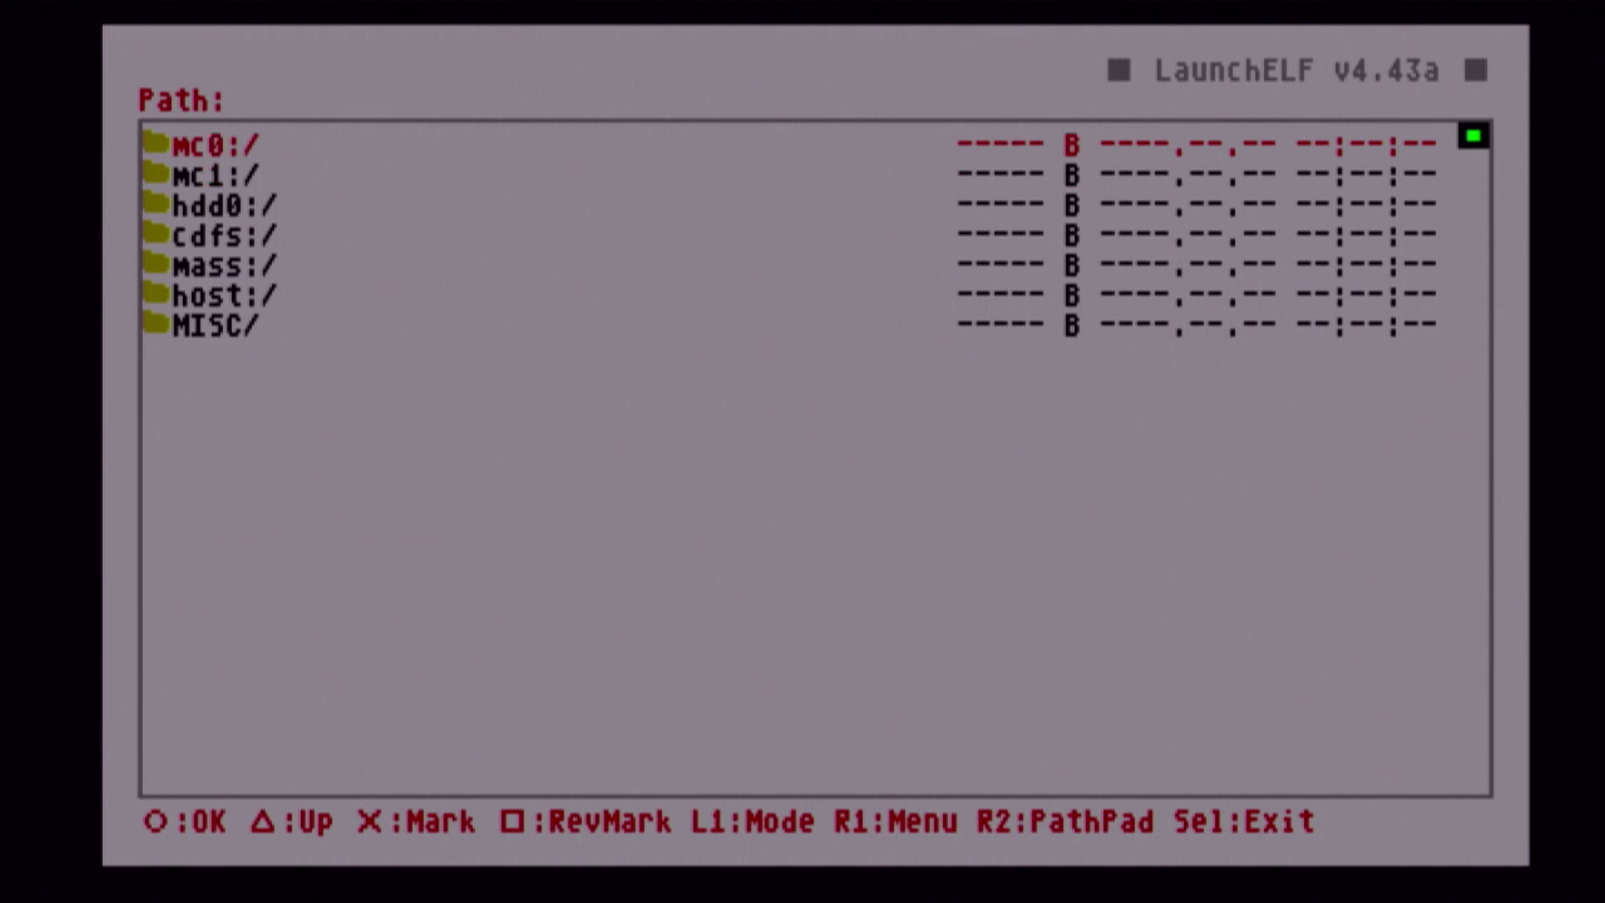
key(Return)
Paste the saves onto mc0:/ with psuPaste, confirming the overwrite of BISLPM-66675FM-03.
key(Down)
key(Down)
key(Down)
key(Down)
key(Down)
key(Down)
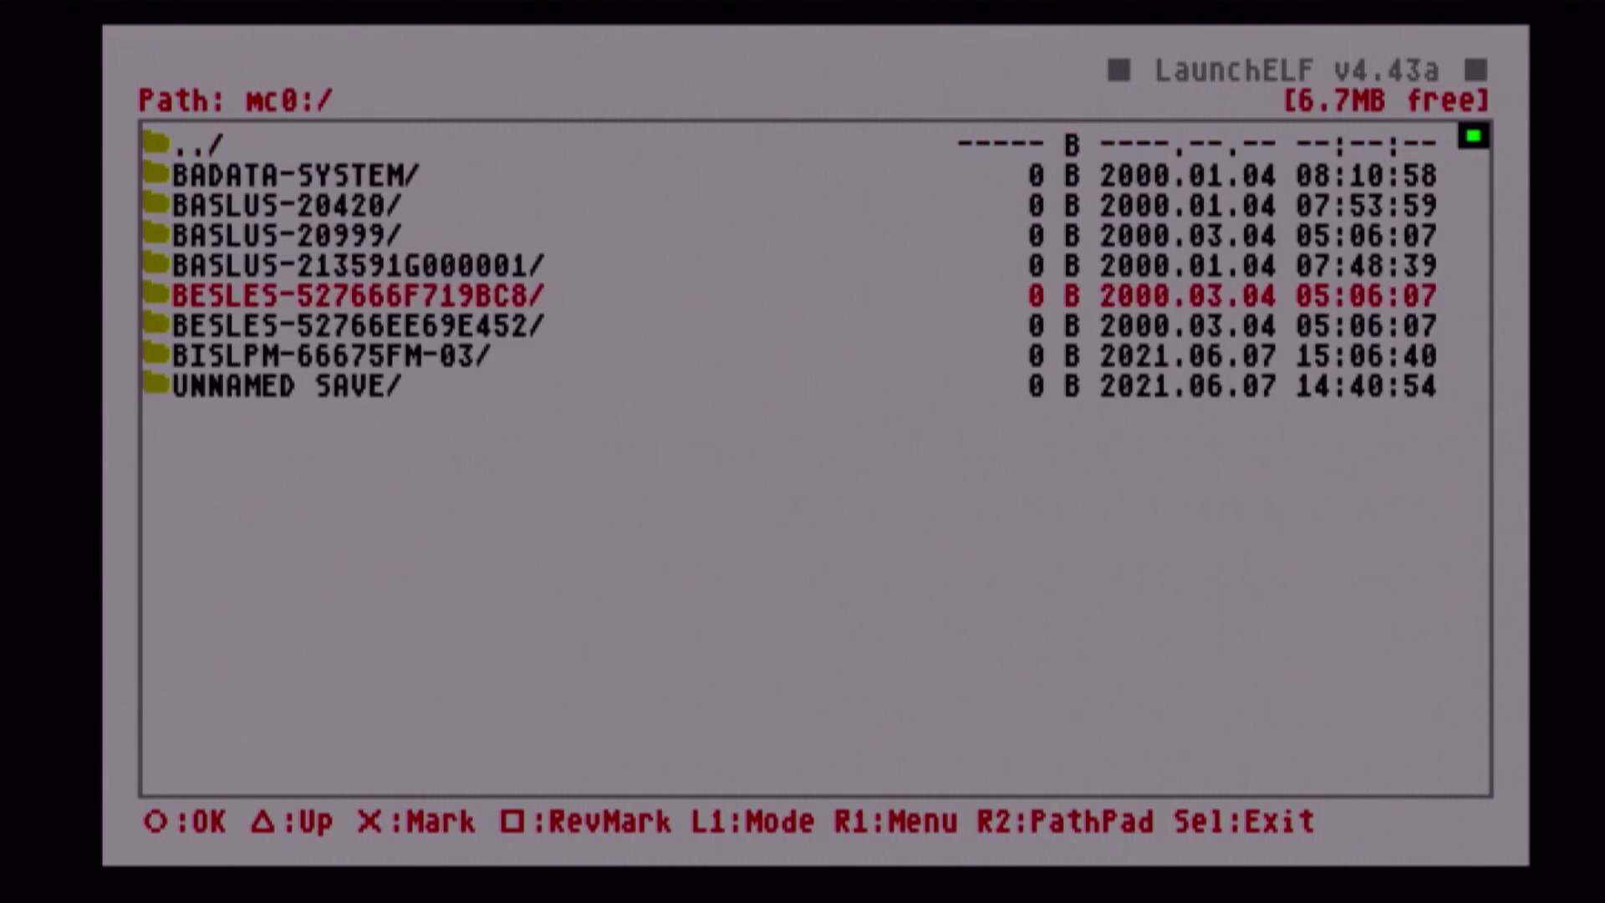
key(Up)
key(e)
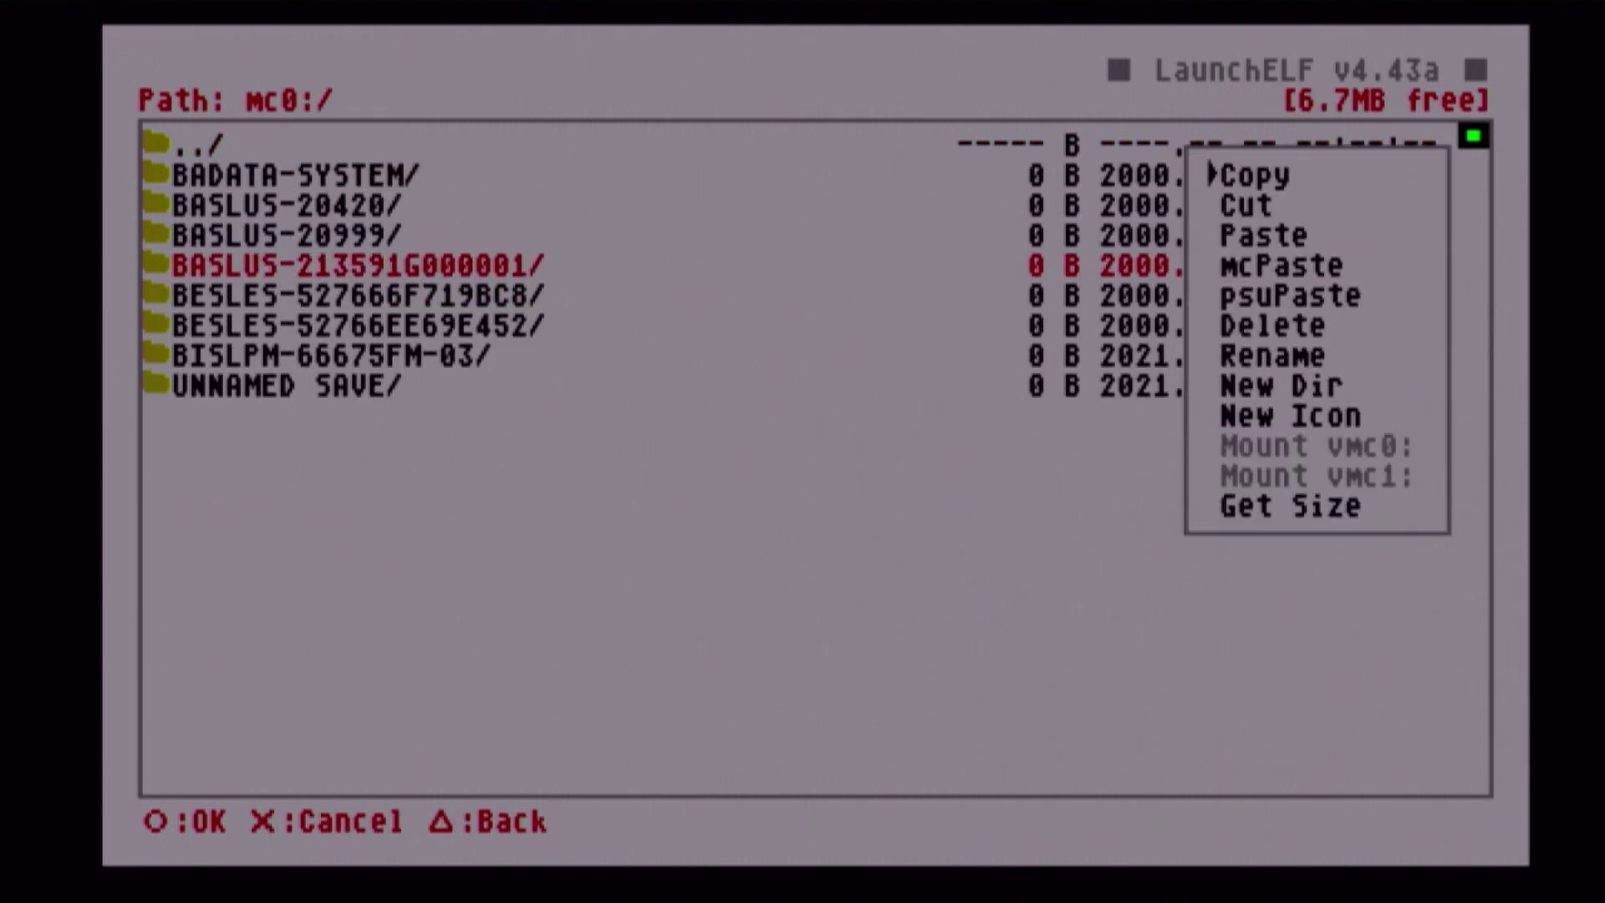
key(Down)
key(Down)
key(Down)
key(Down)
key(Up)
key(Up)
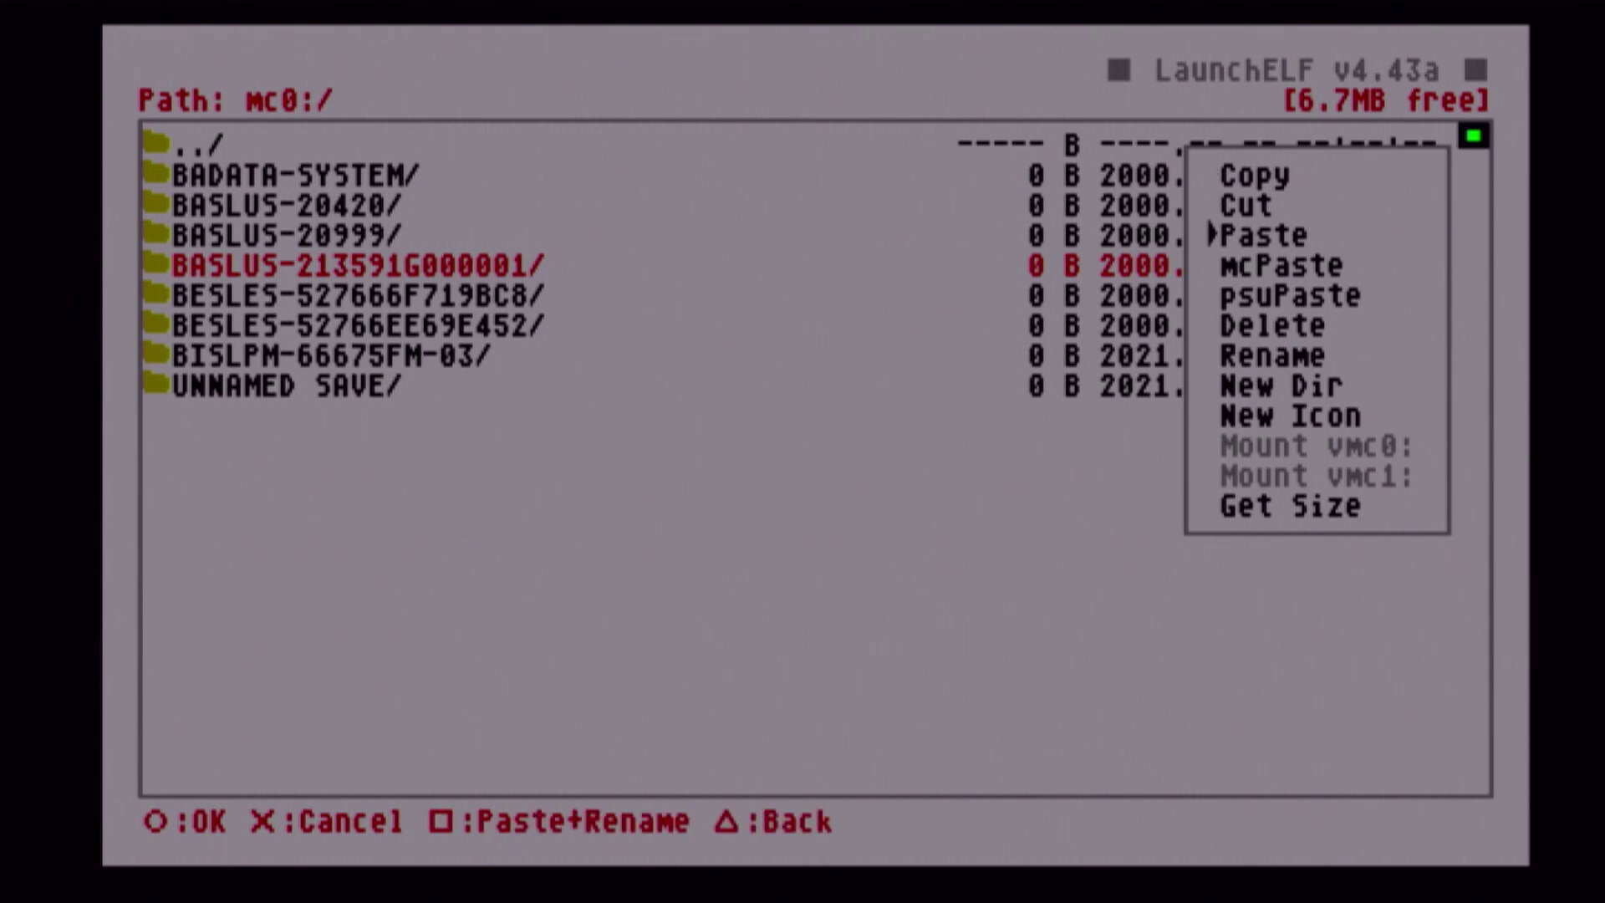
key(Down)
key(Down)
key(Return)
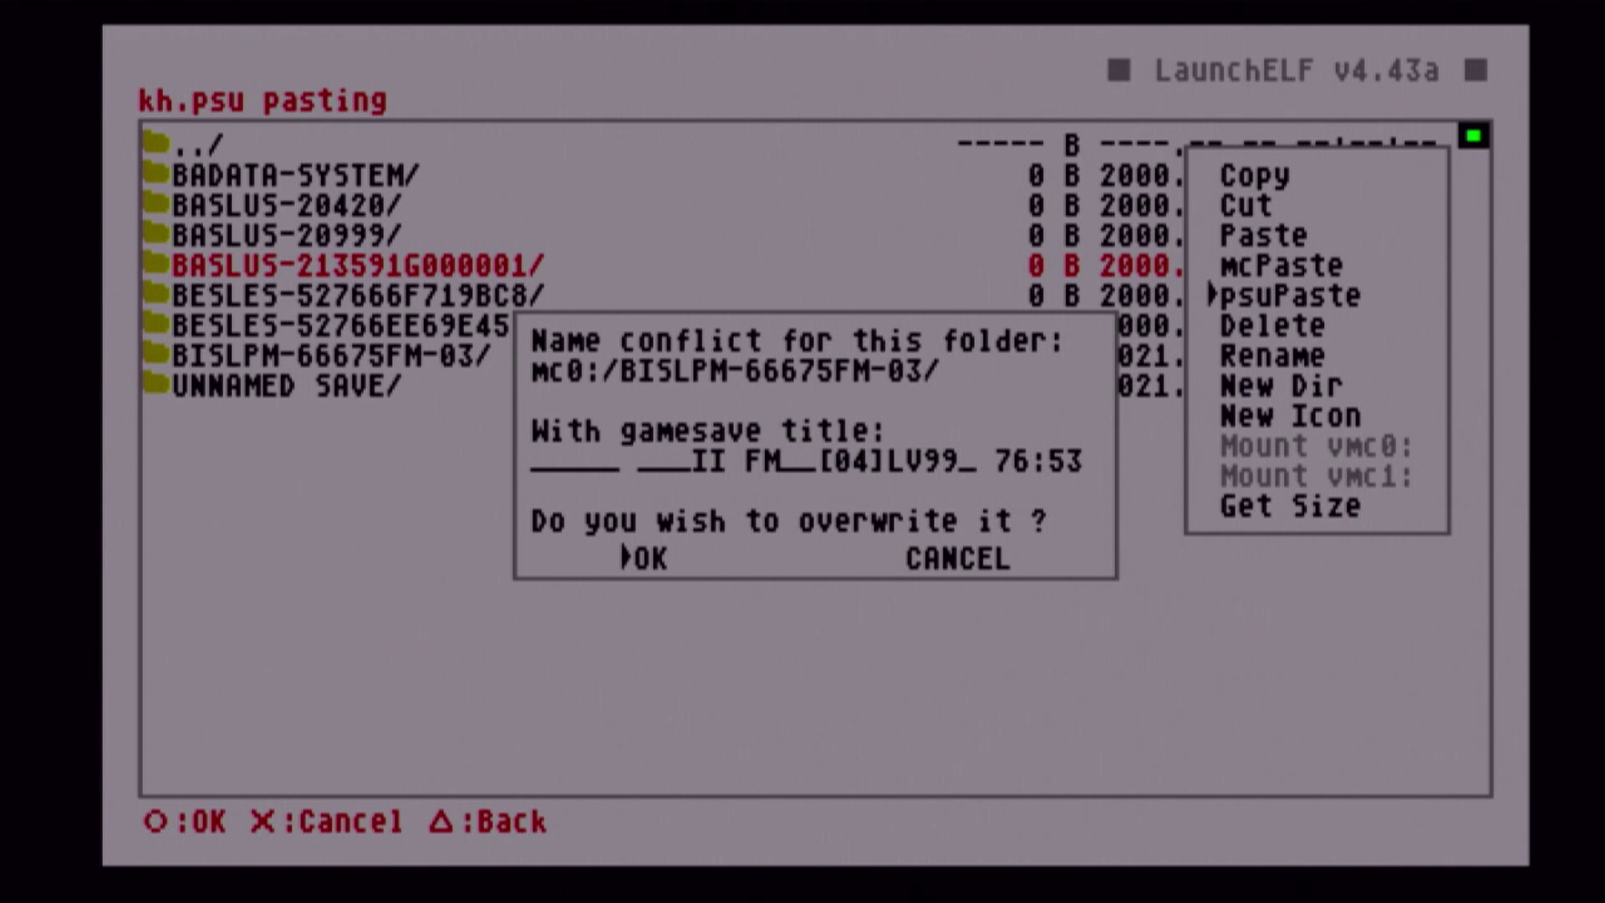
key(Return)
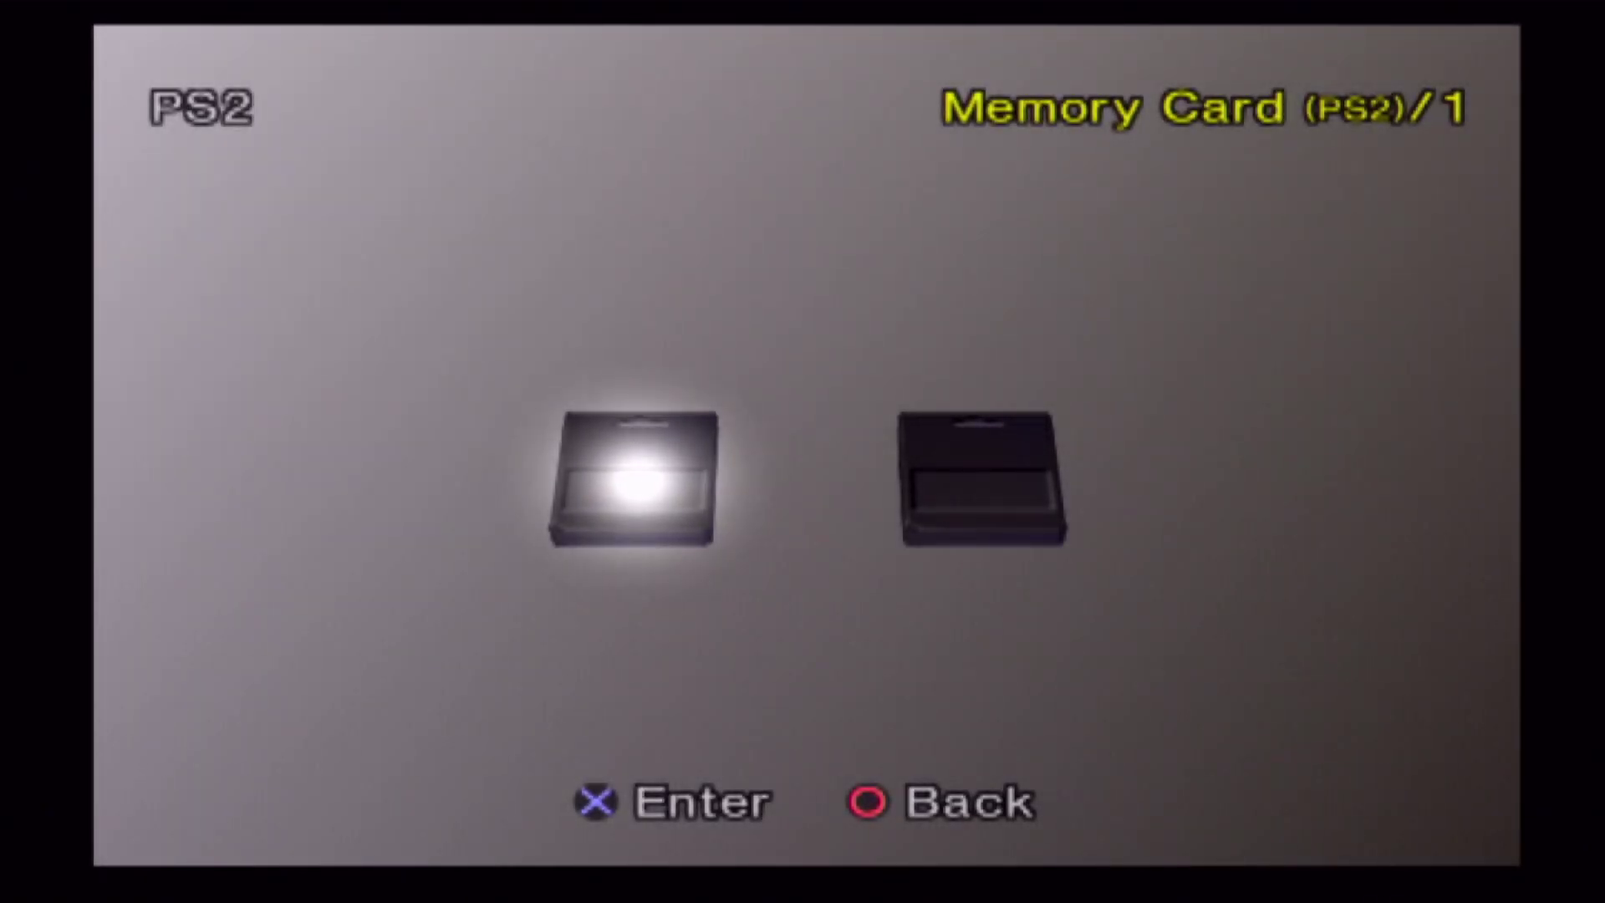
Open Memory Card 1, locate the TimeSplitters 2 save, then back out to boot the disc.
key(Right)
key(Left)
key(Right)
key(Left)
key(Return)
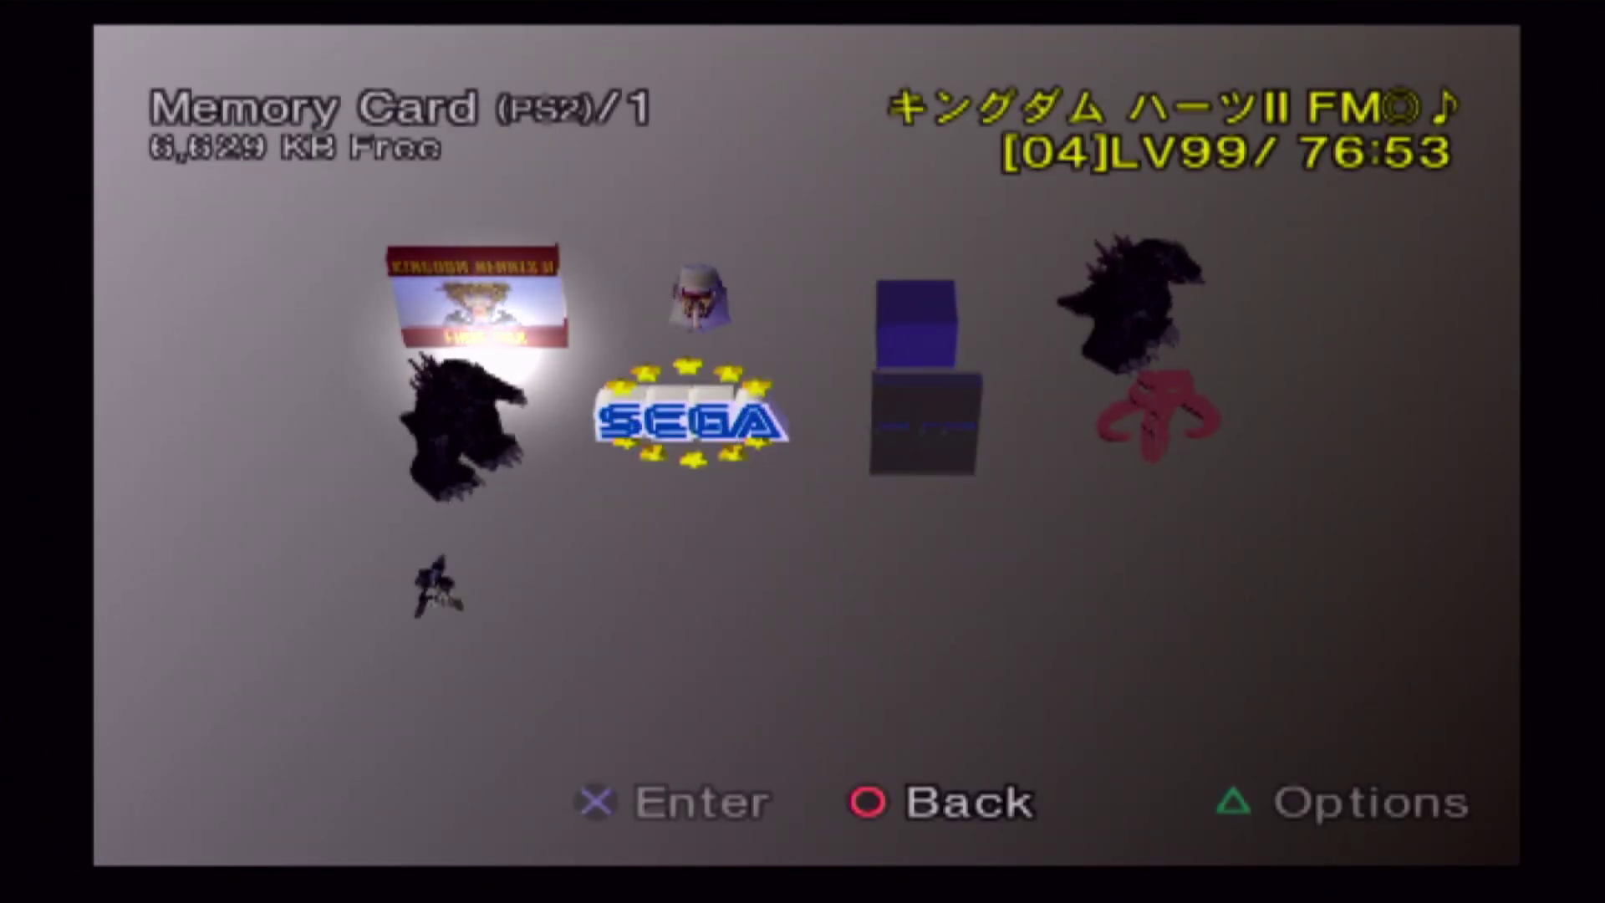
key(Right)
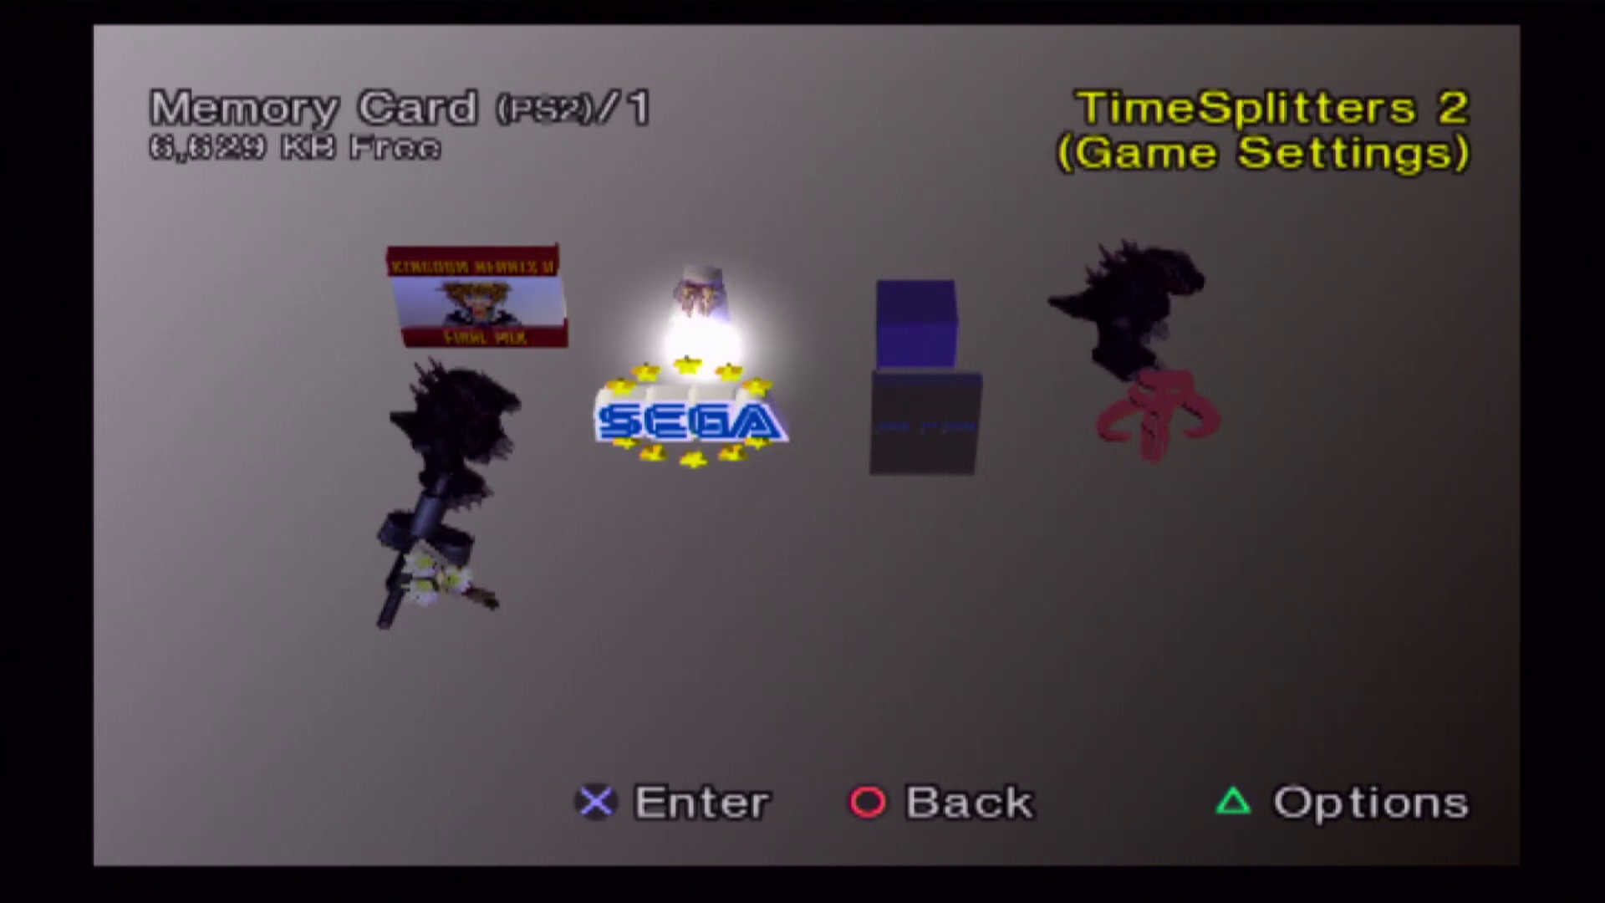
key(Escape)
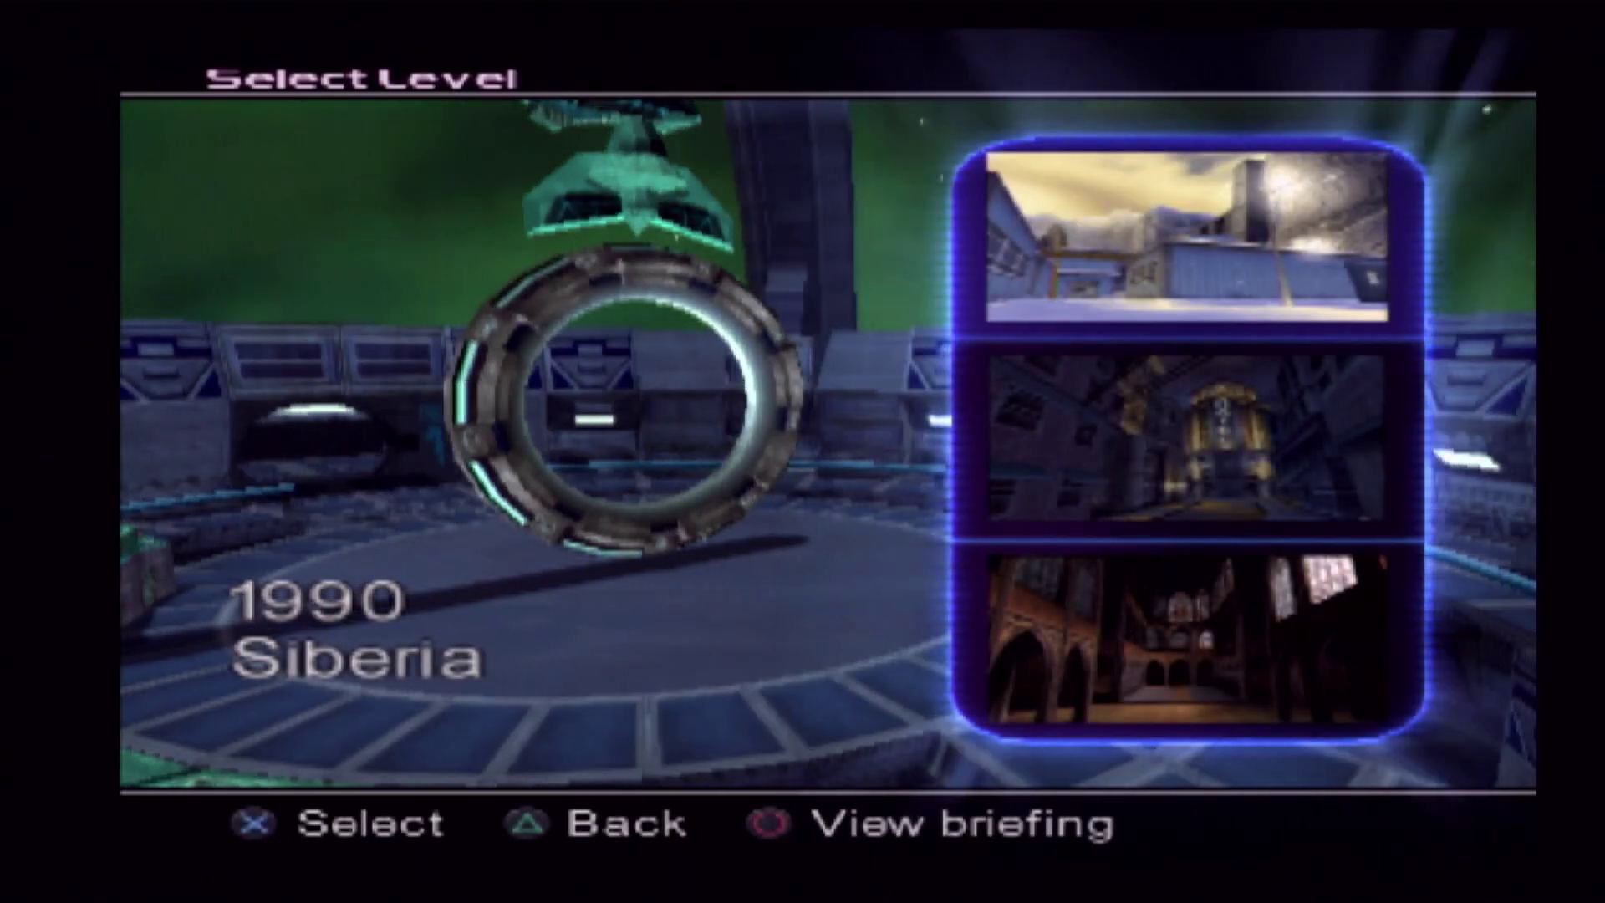
Pick the 2401 Space Station level and settle on Normal difficulty.
key(Down)
key(Down)
key(Down)
key(Down)
key(Down)
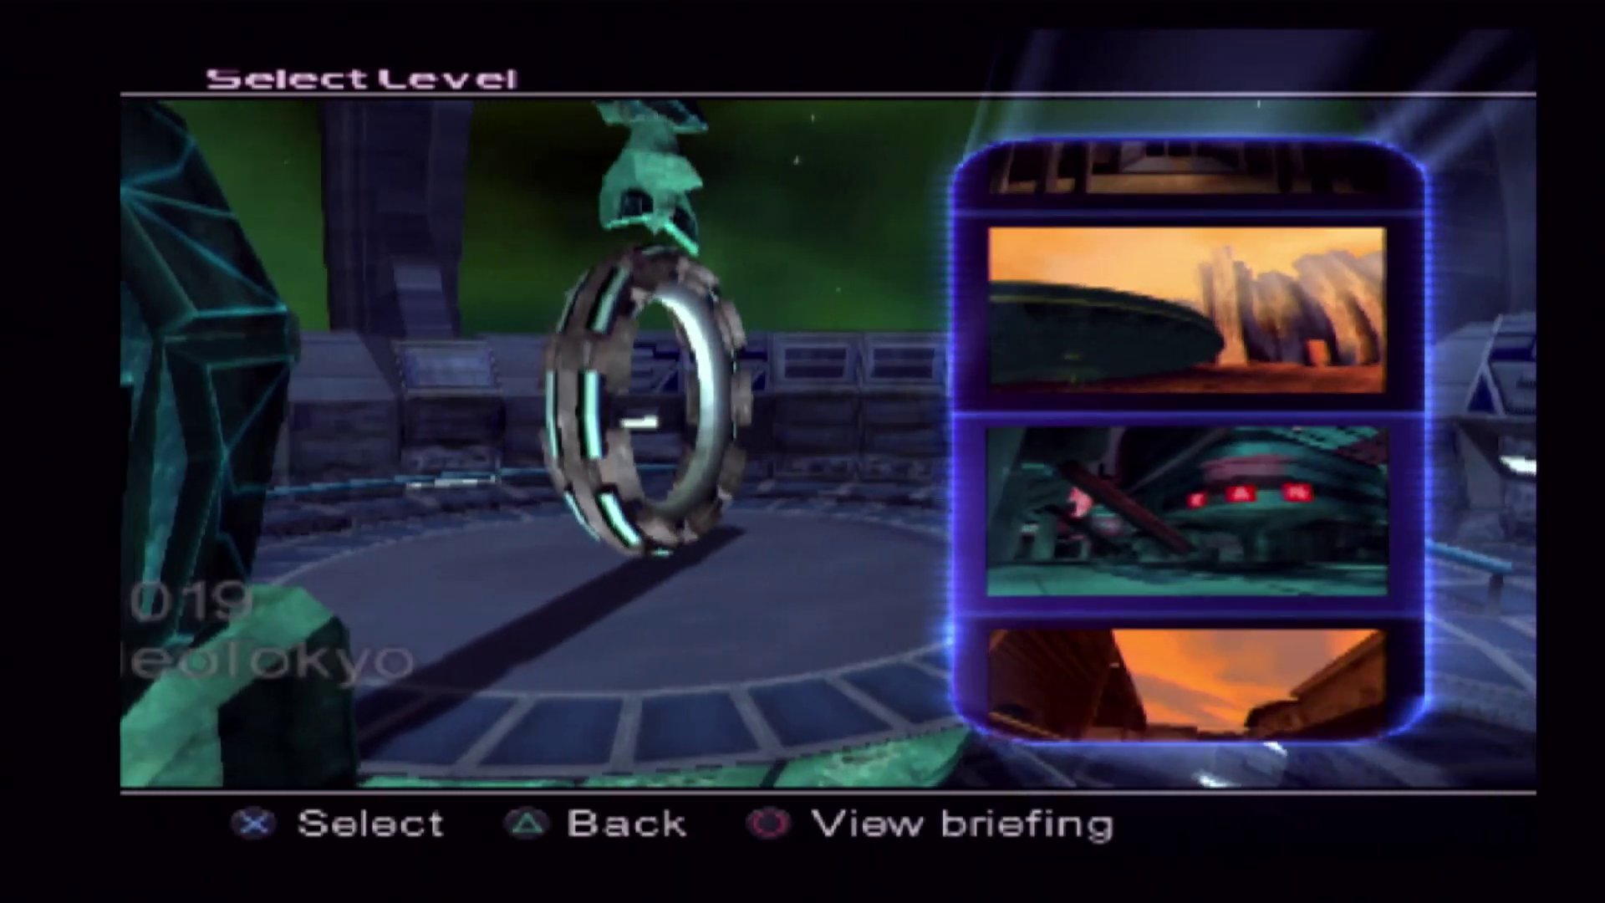
key(Down)
key(Down)
key(Up)
key(Up)
key(Up)
key(Up)
key(Up)
key(Up)
key(Up)
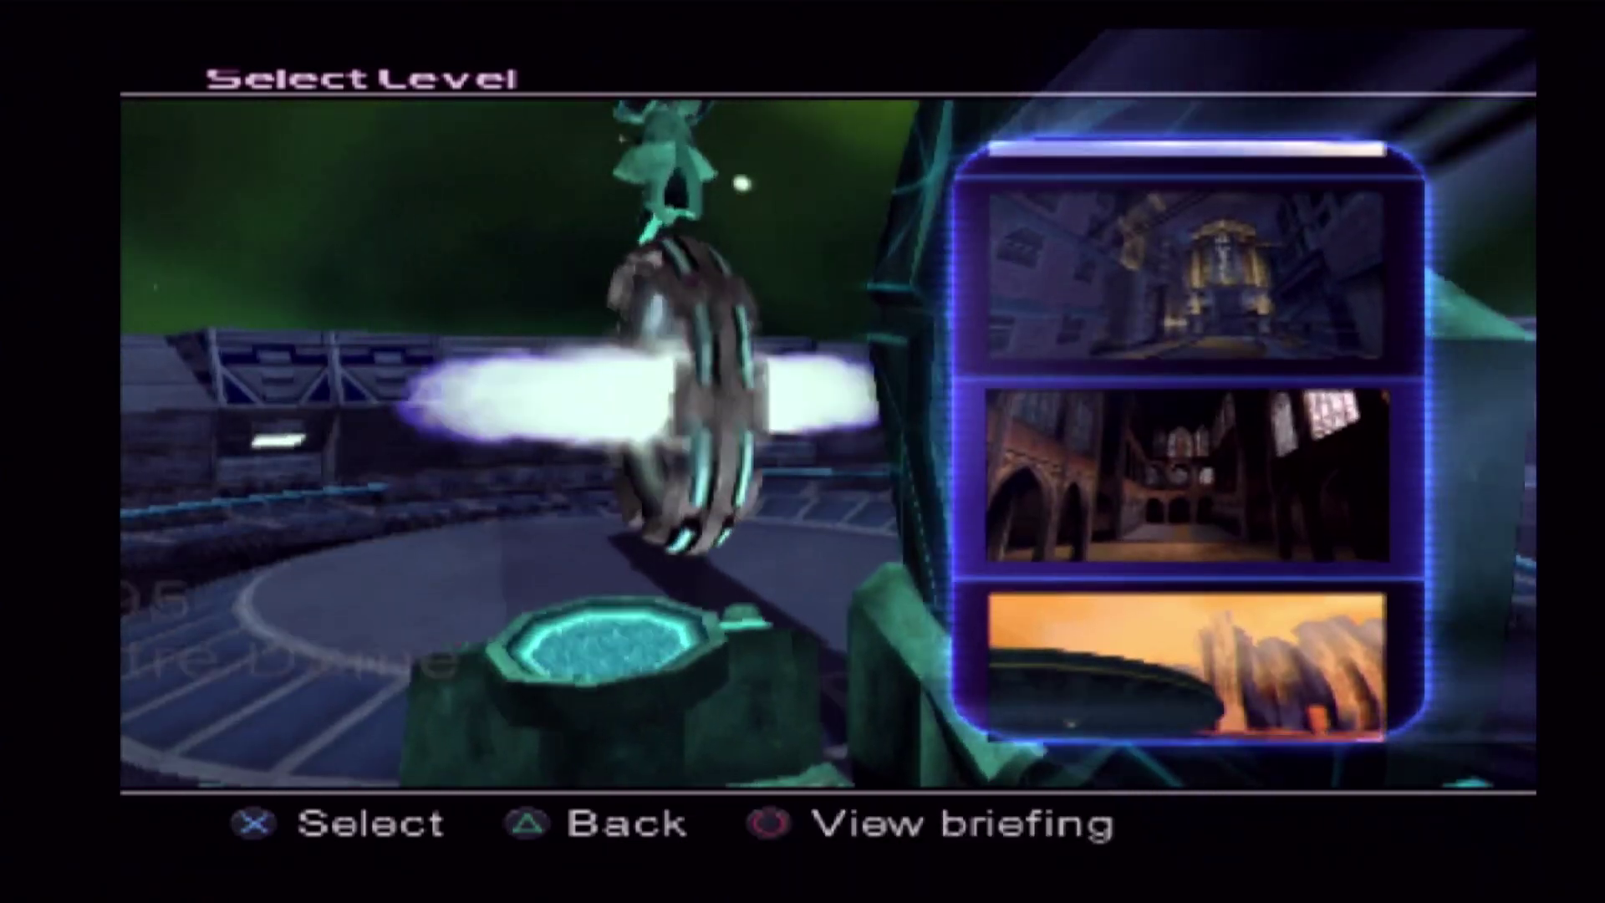
key(Up)
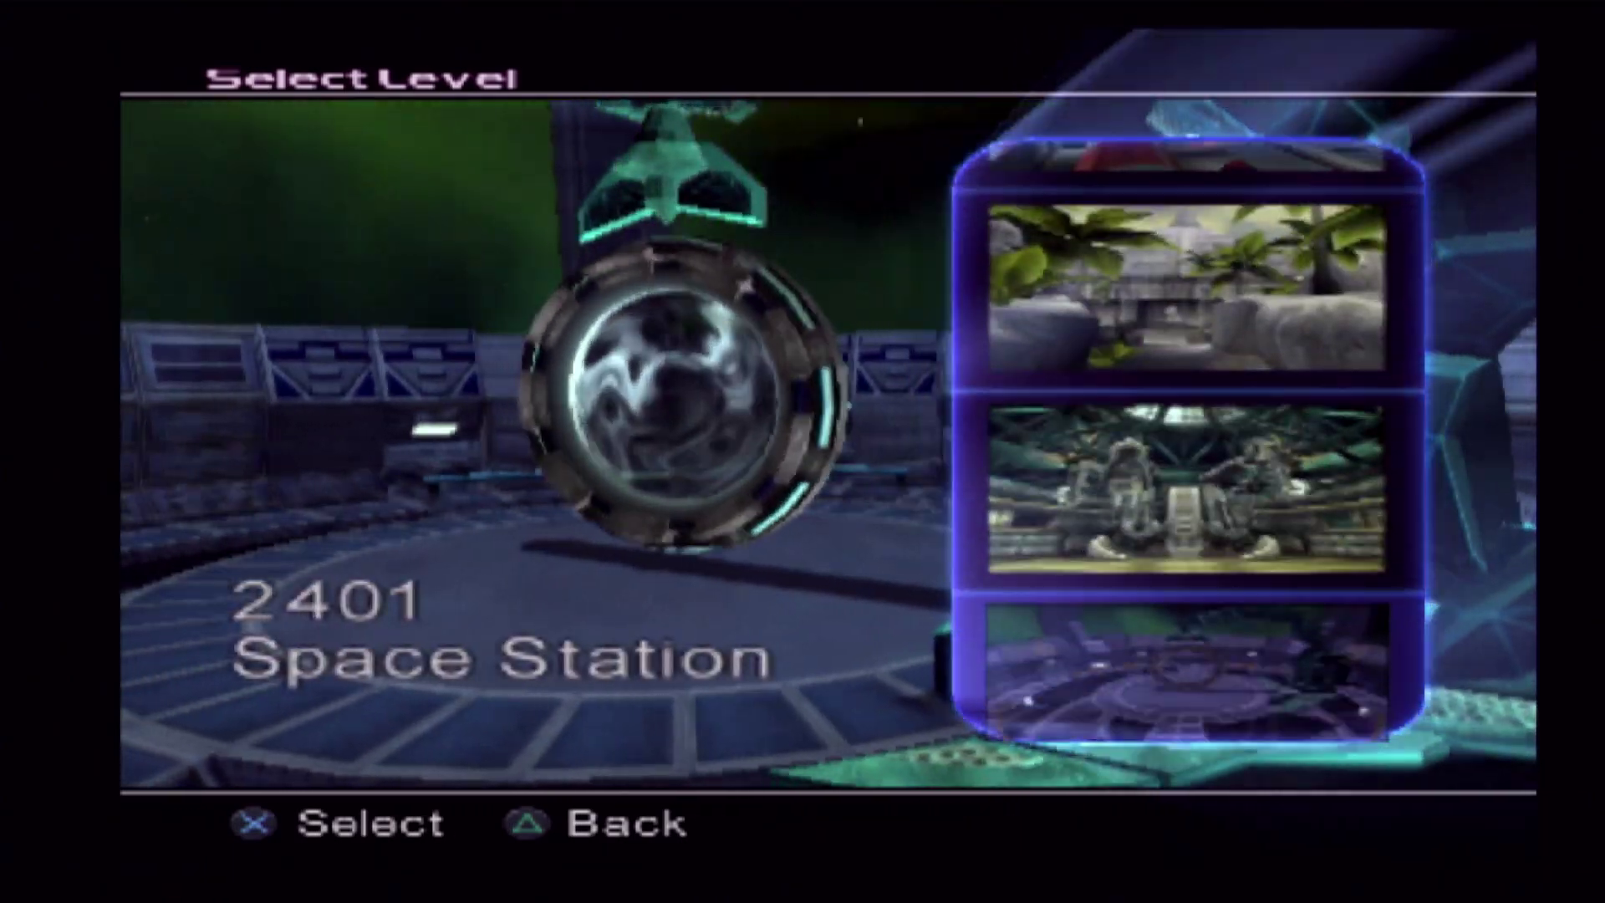
key(Return)
key(Up)
key(Up)
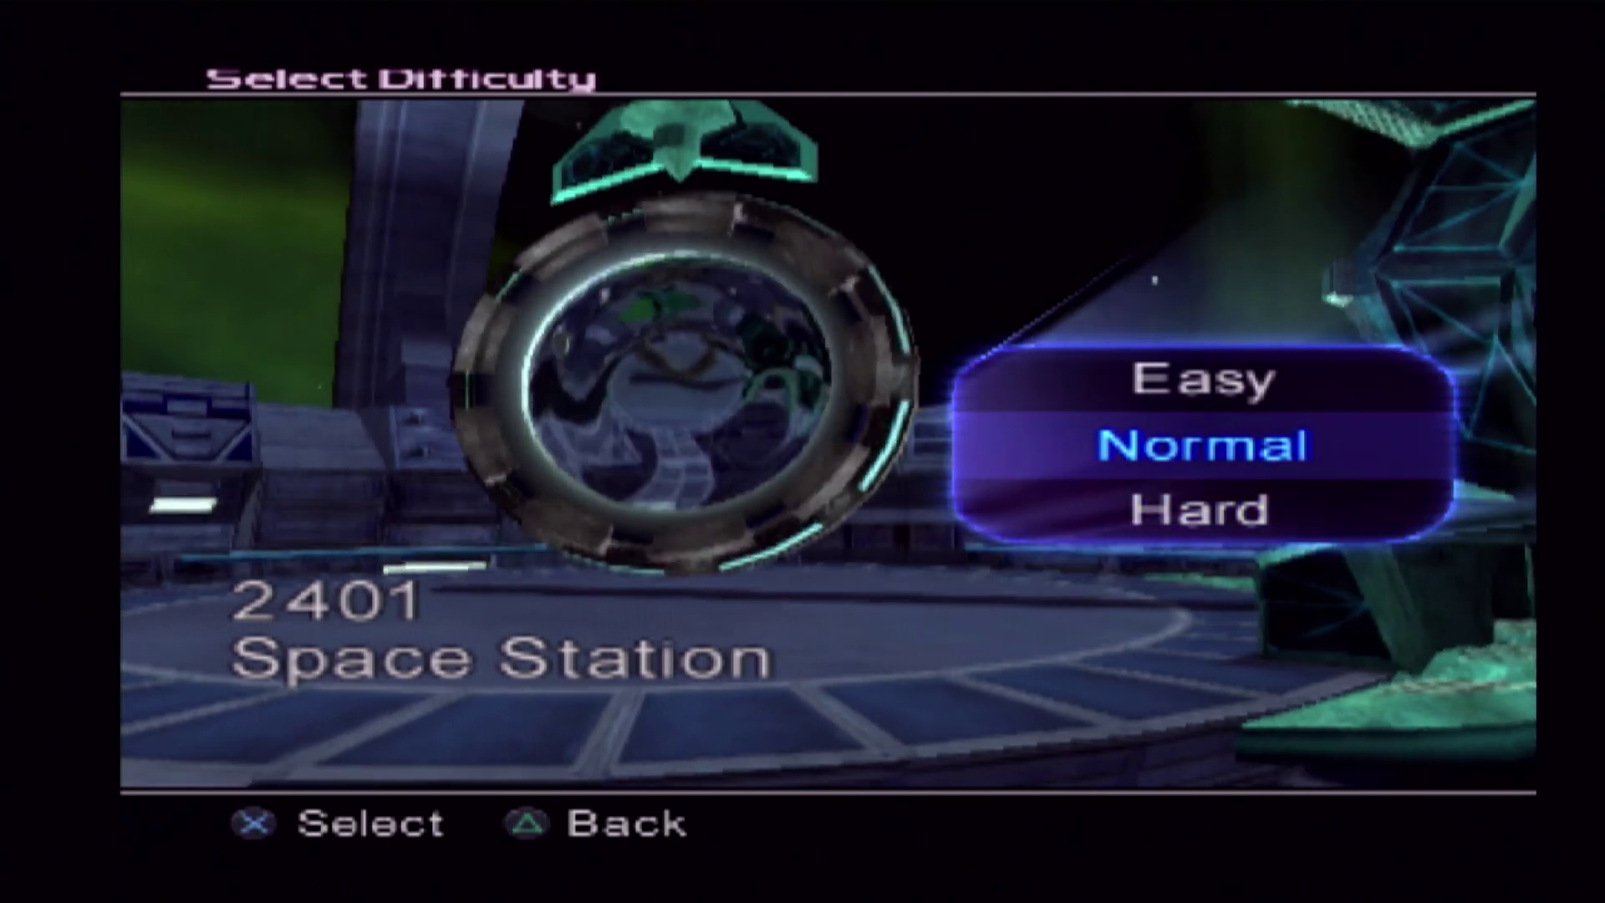
key(Down)
key(Down)
key(Up)
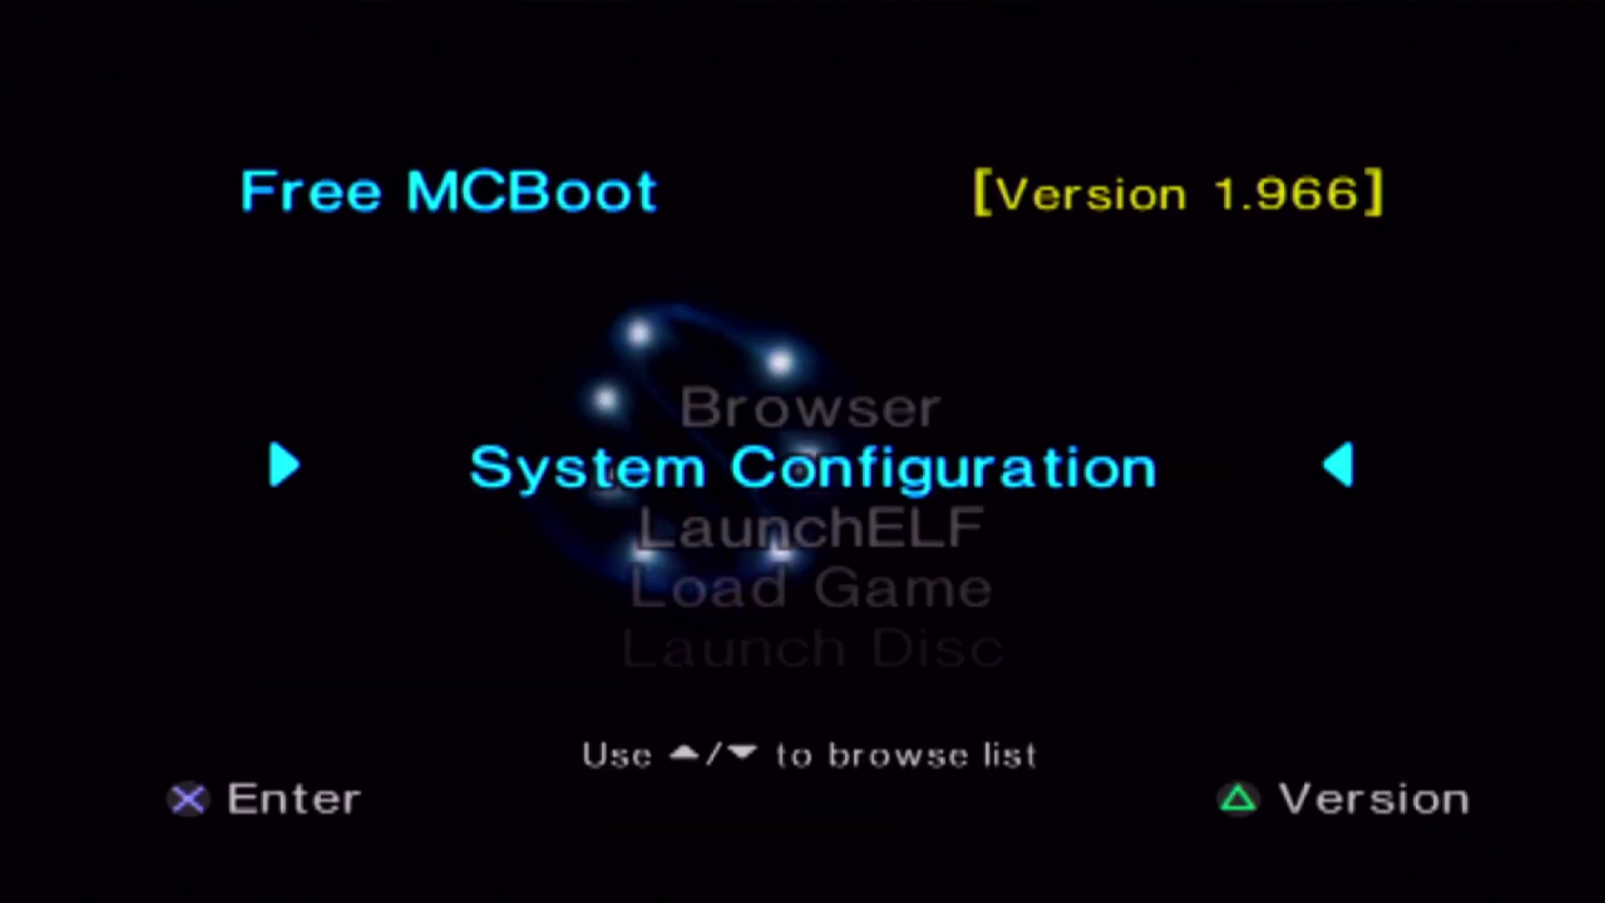
Launch LaunchELF from the Free McBoot menu and open its file browser.
key(Down)
key(Return)
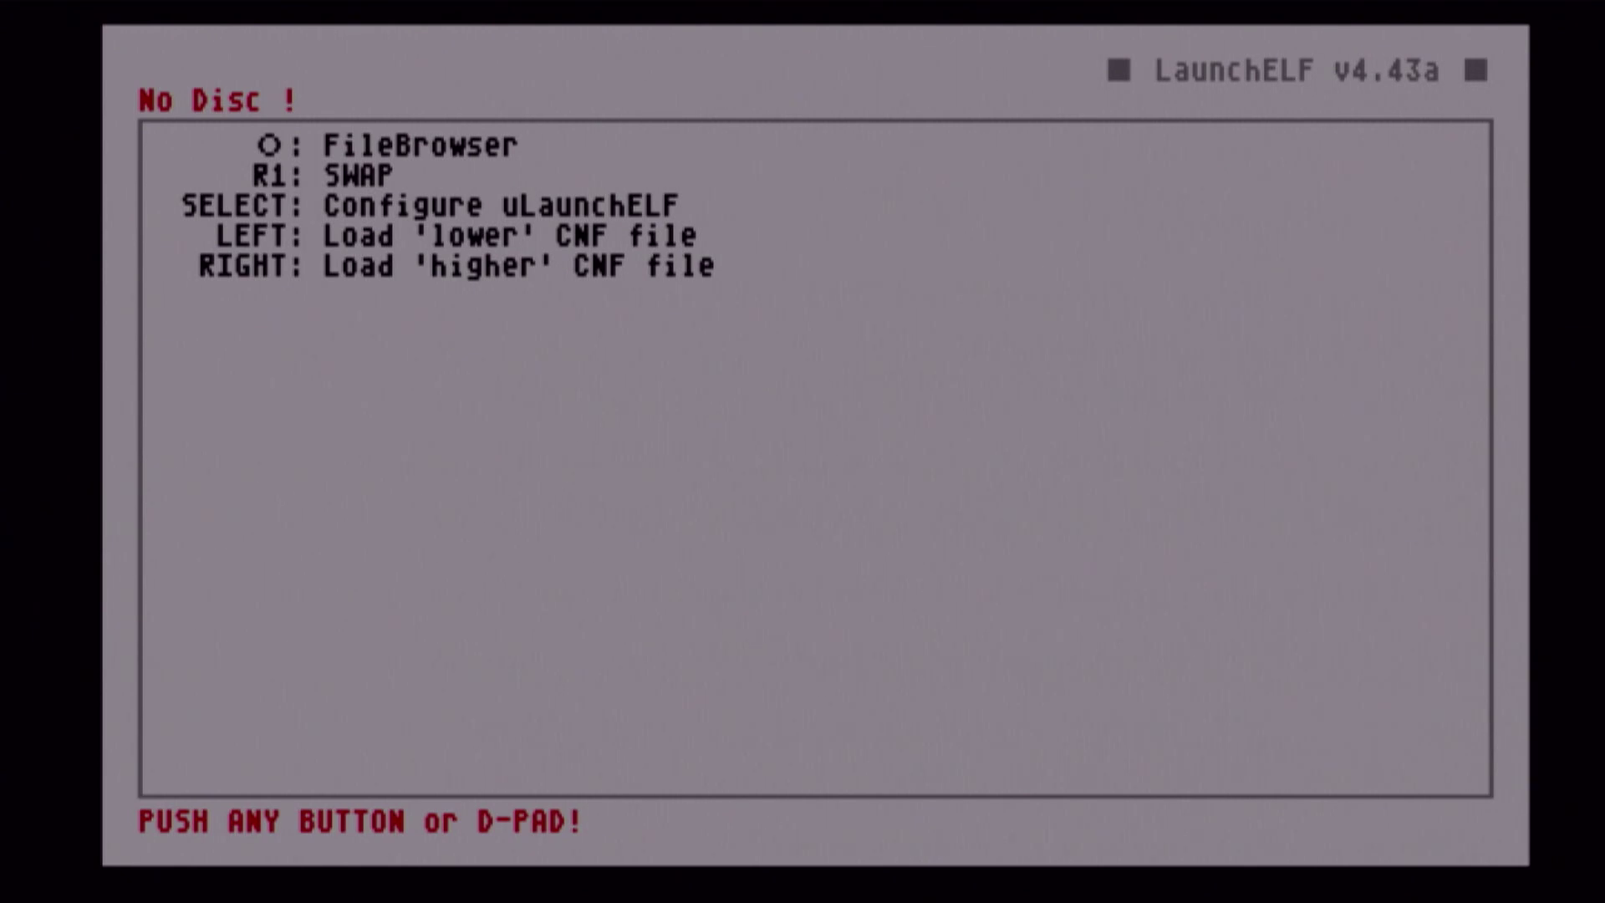
key(Return)
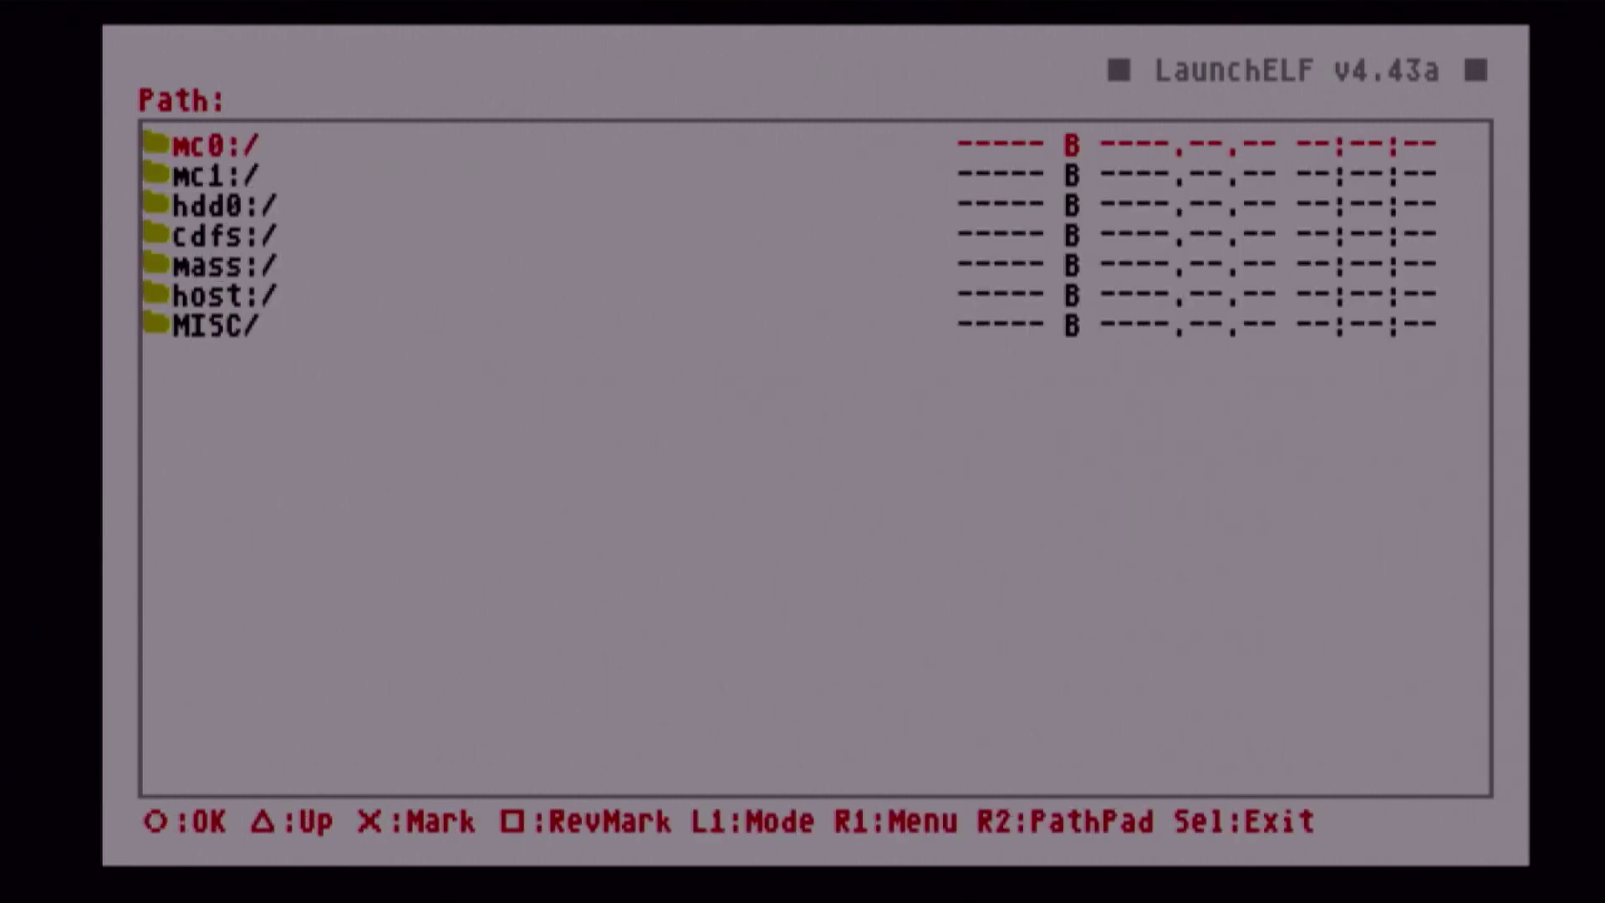
Open memory card mc0:/ and scroll through its save folders.
key(Down)
key(Down)
key(Down)
key(Down)
key(Up)
key(Up)
key(Up)
key(Up)
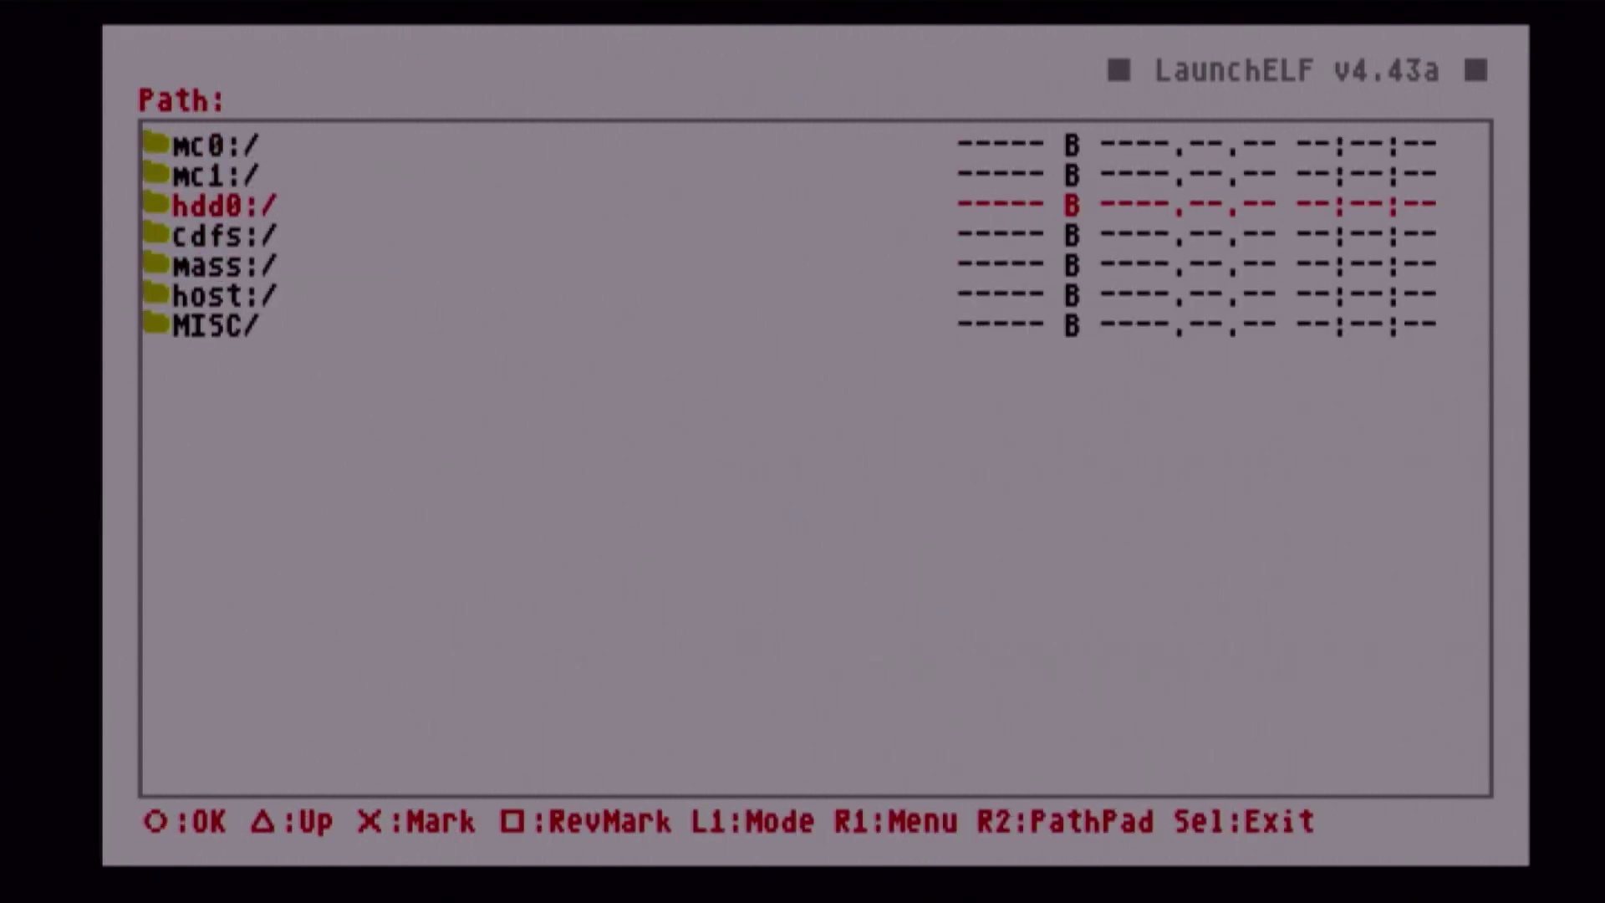
key(Down)
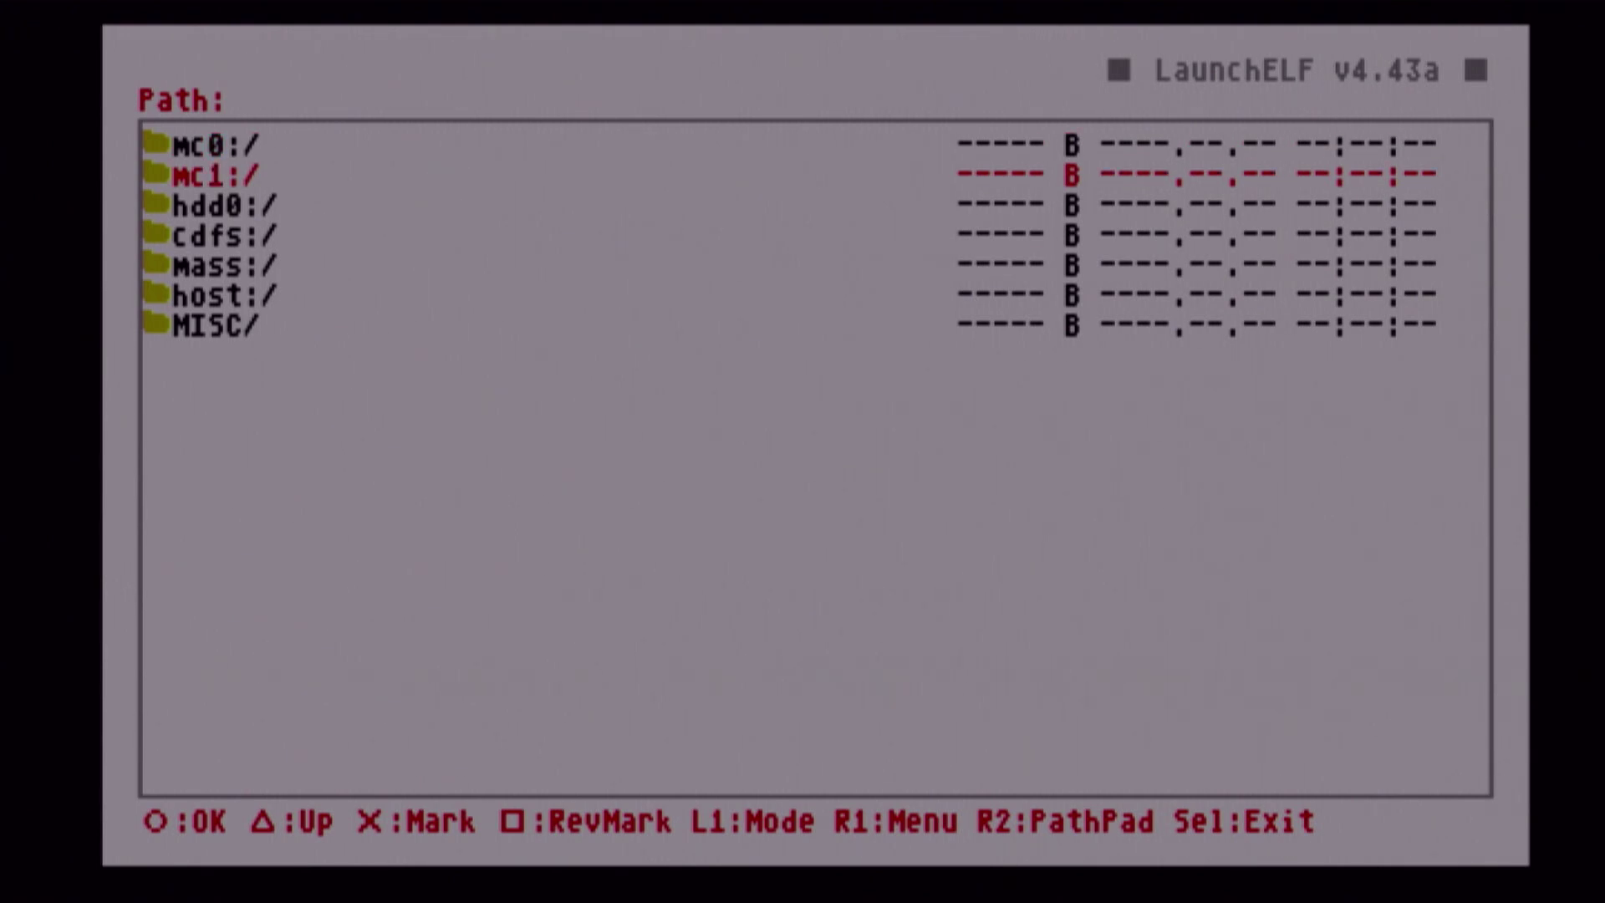
key(Up)
key(Down)
key(Up)
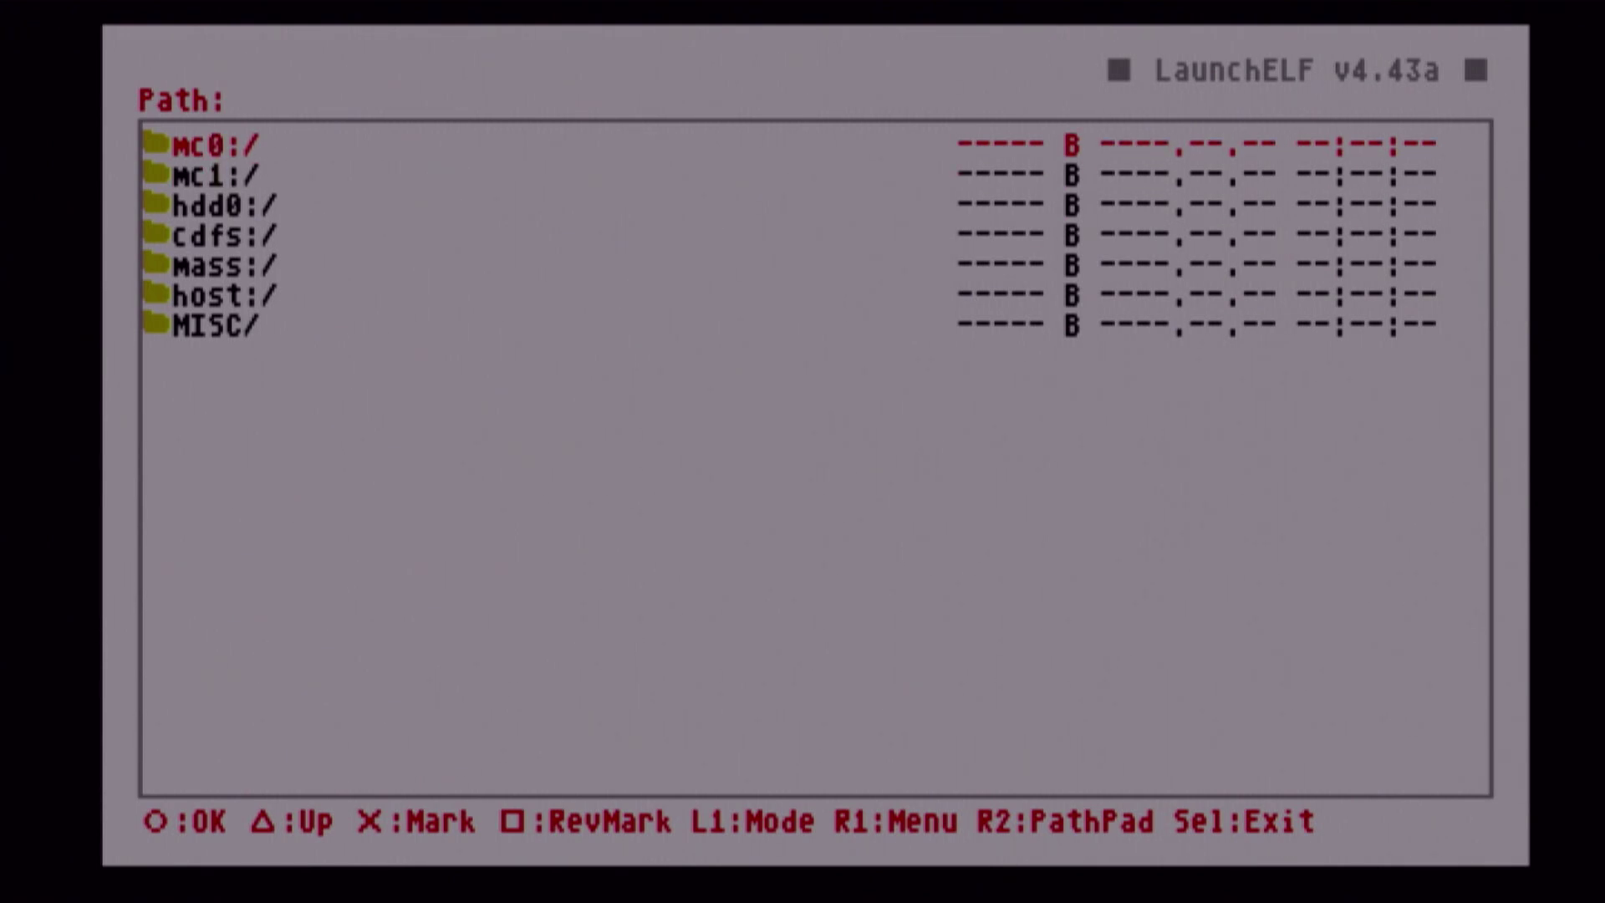
key(Down)
key(Up)
key(Return)
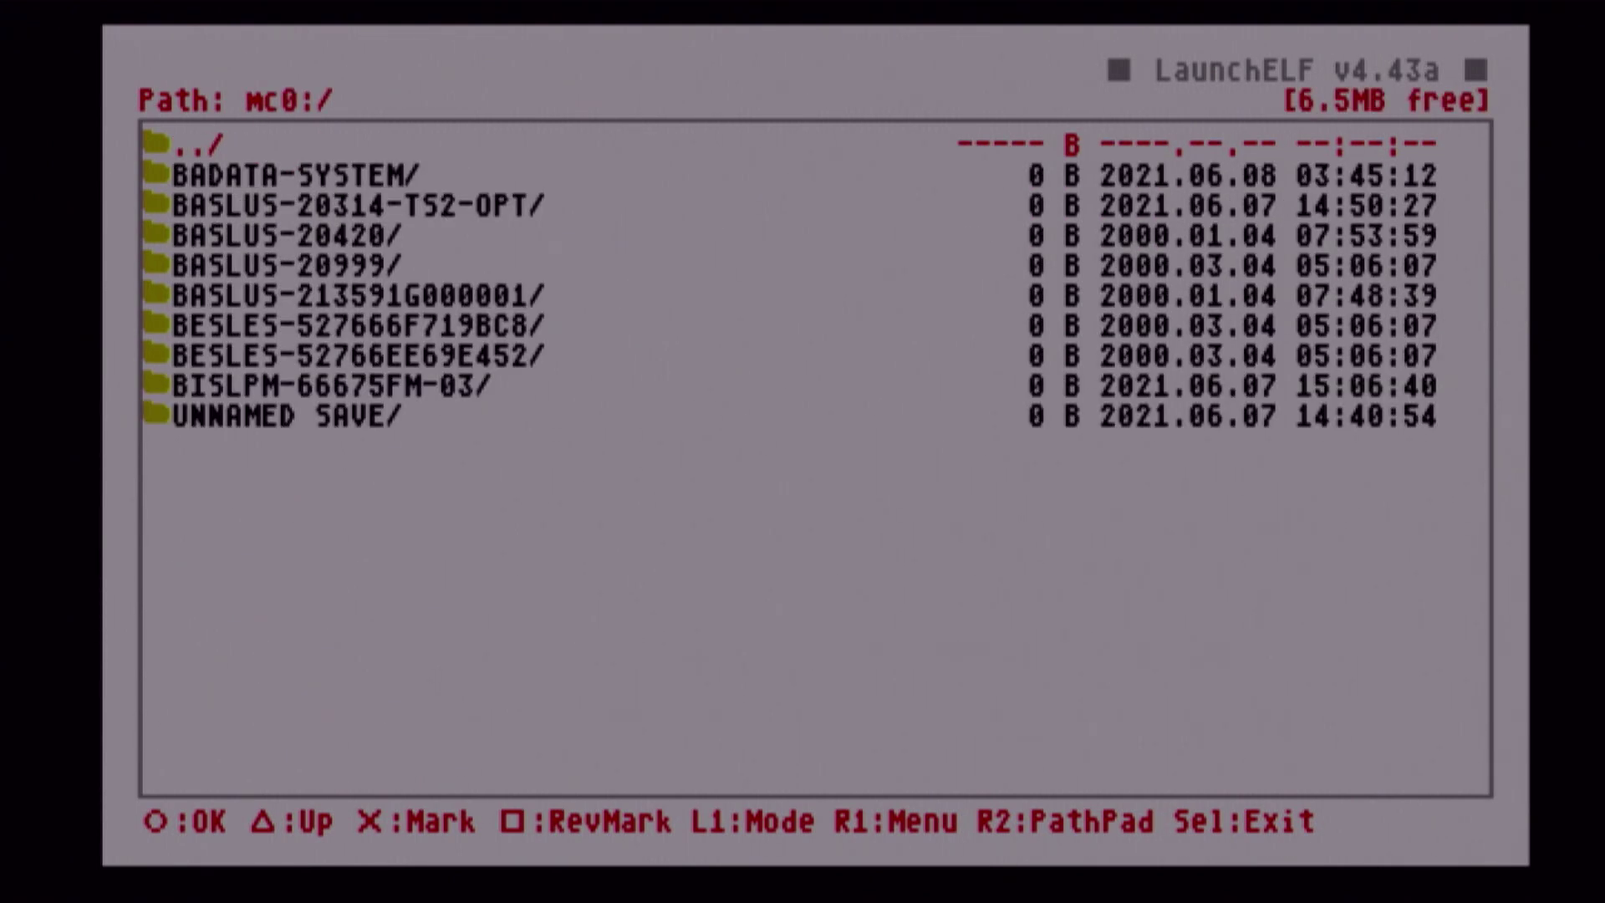
key(Down)
key(Down)
key(Down)
key(Down)
key(Down)
key(Down)
key(Down)
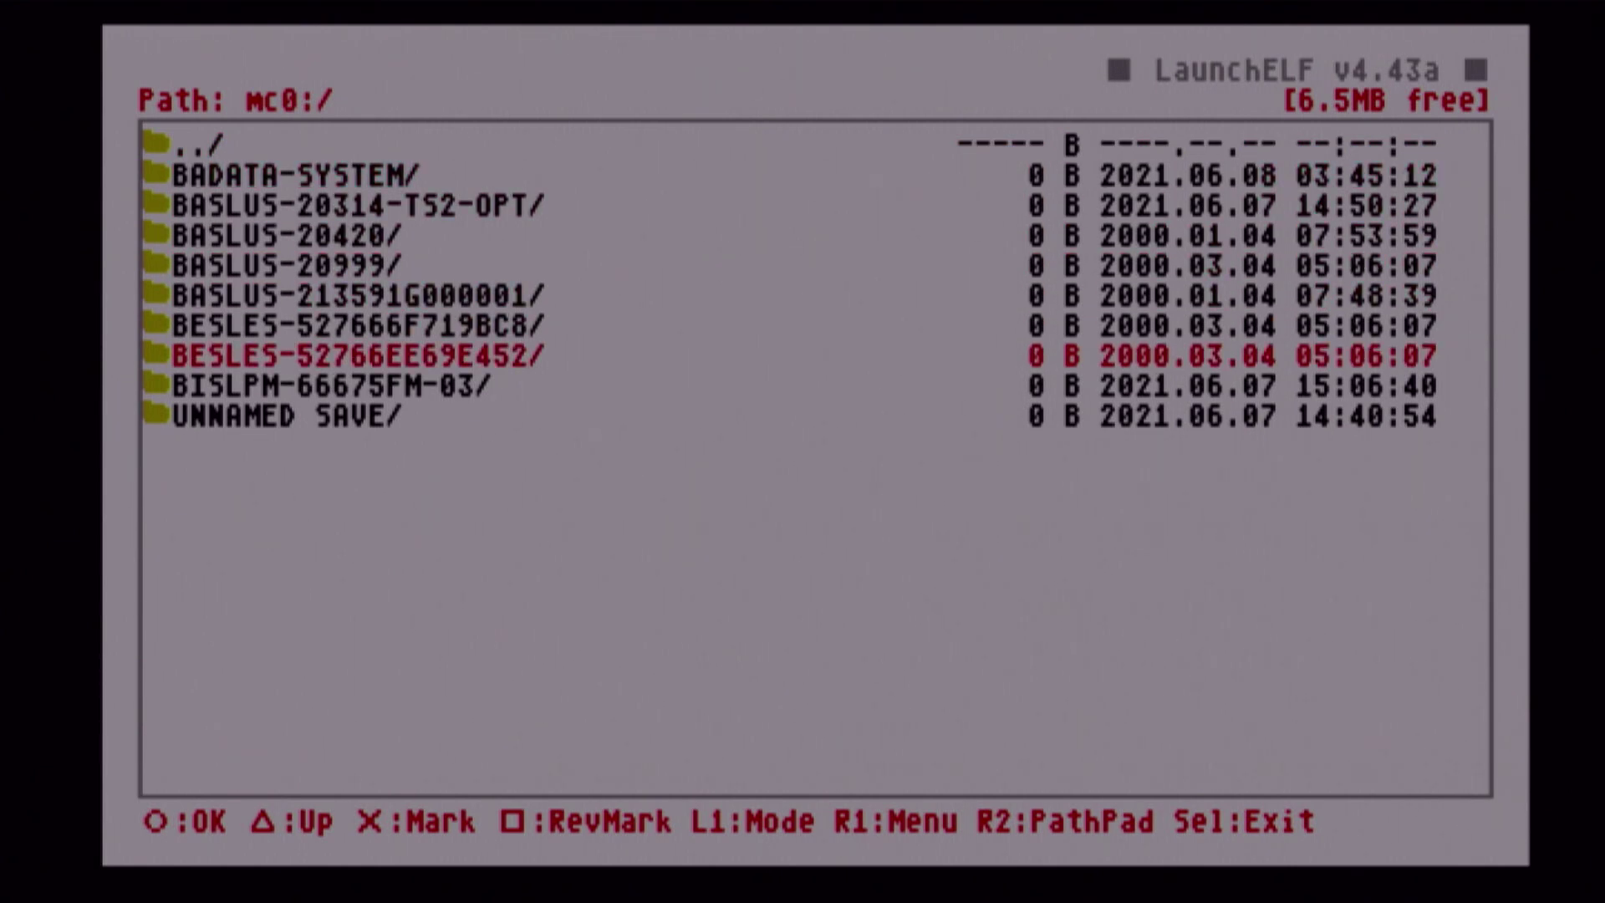
key(Up)
key(Up)
key(Up)
key(Up)
key(Down)
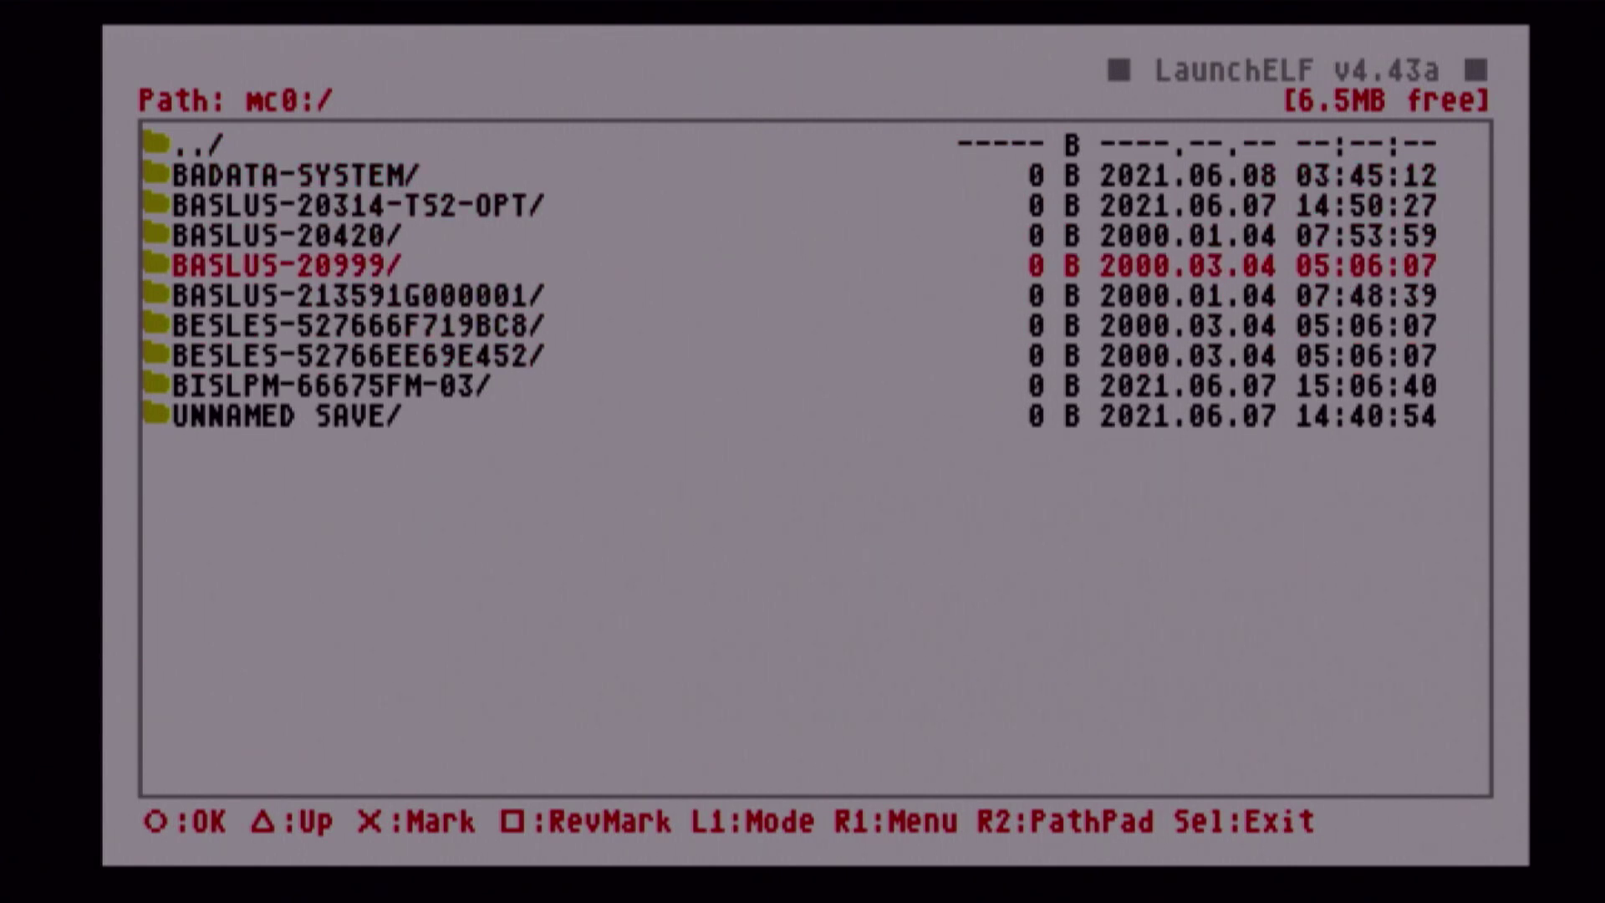
Switch the save list to Game Title + Details view.
key(q)
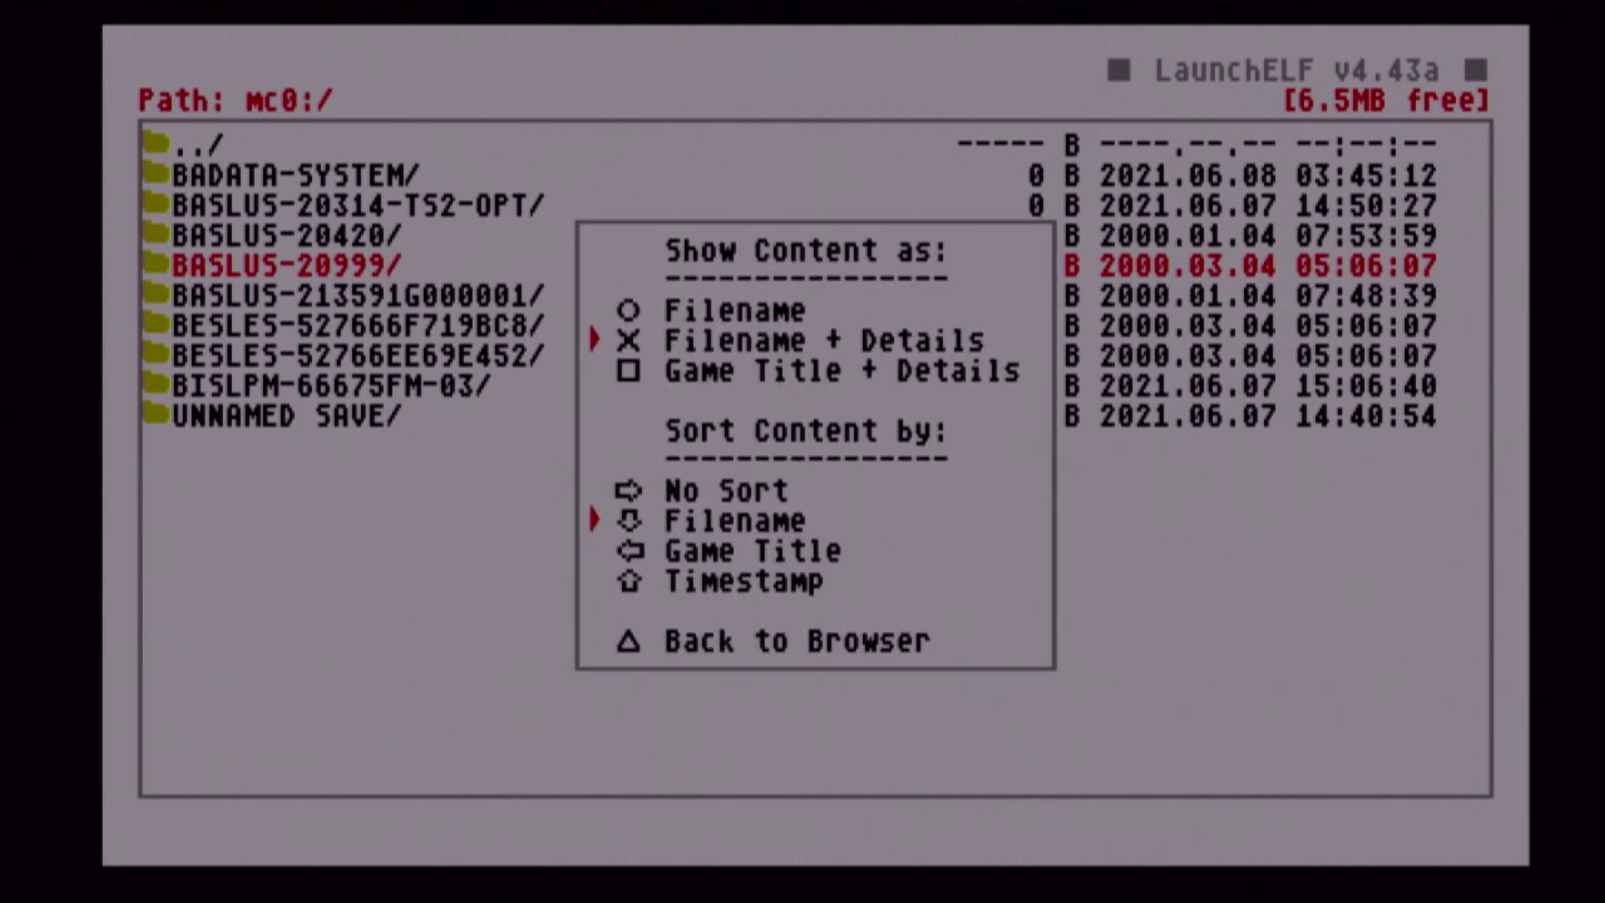
key(j)
key(i)
Mark the SEGA SUPERSTARSfile, Star WarsBounty Hunter and Godzilla OptionsHigh Scores saves.
key(Down)
key(Down)
key(Down)
key(Down)
key(Down)
key(Down)
key(Down)
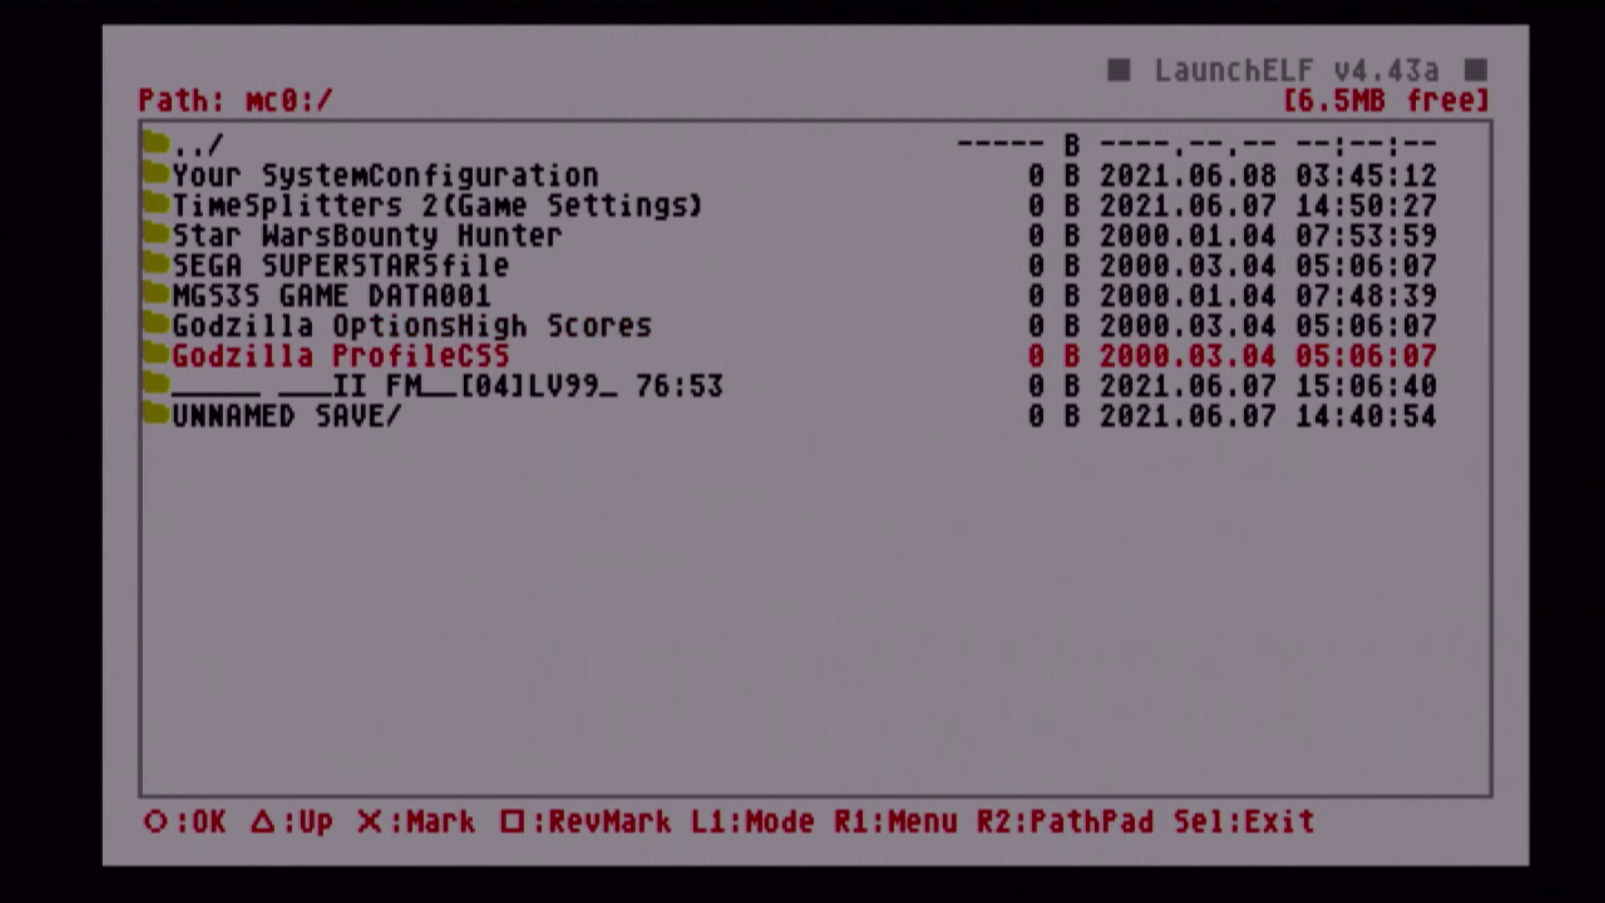
key(Up)
key(Up)
key(Up)
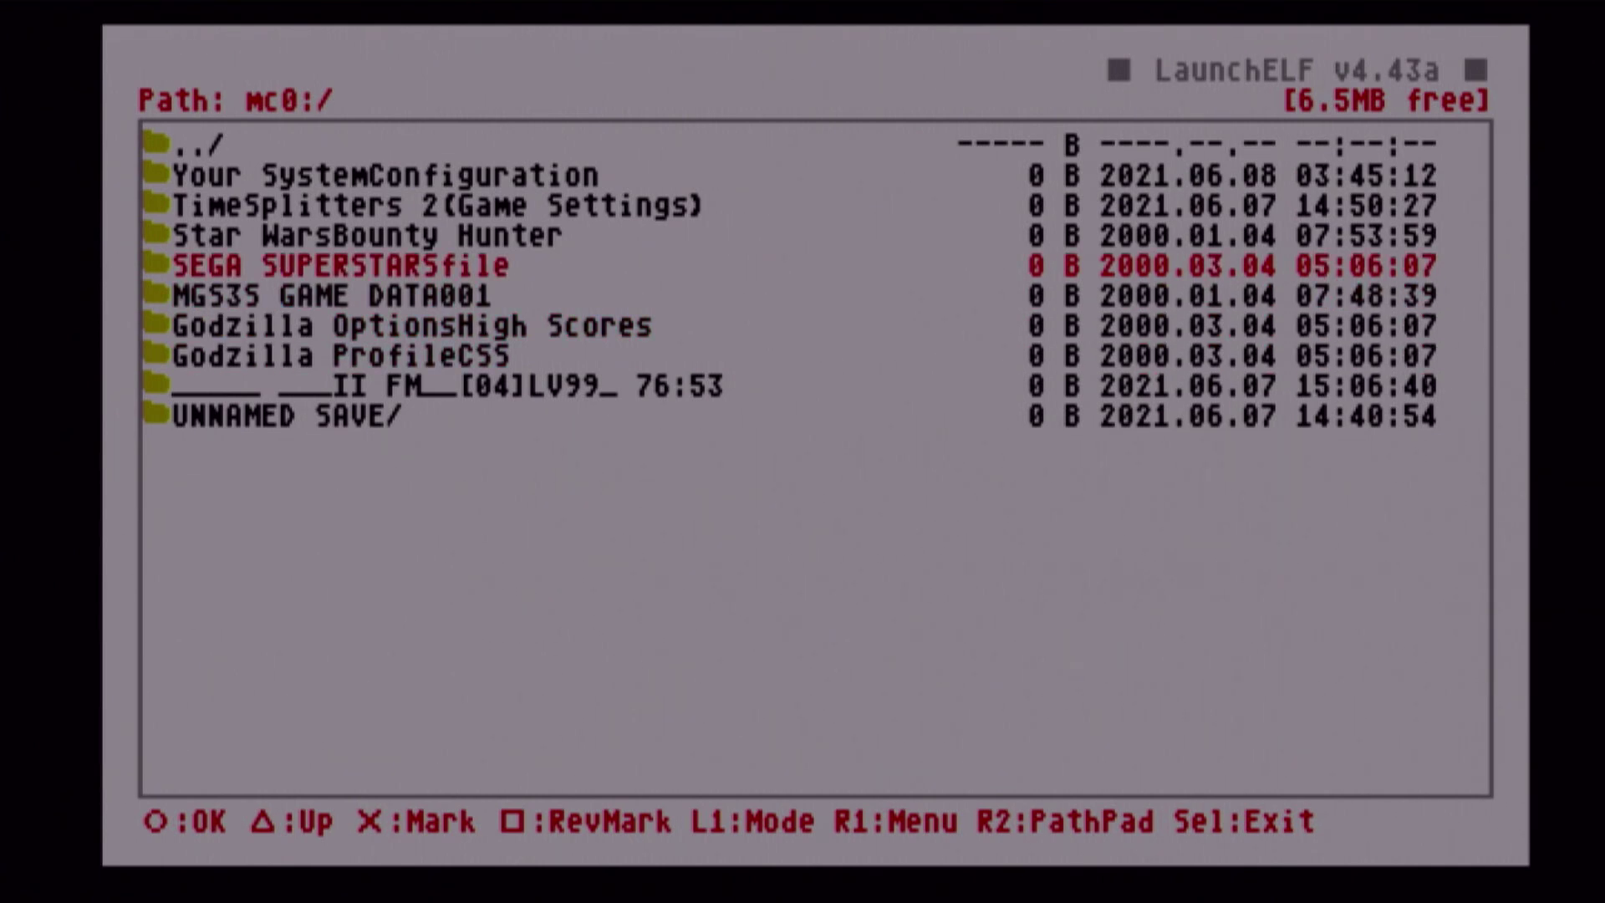
key(Down)
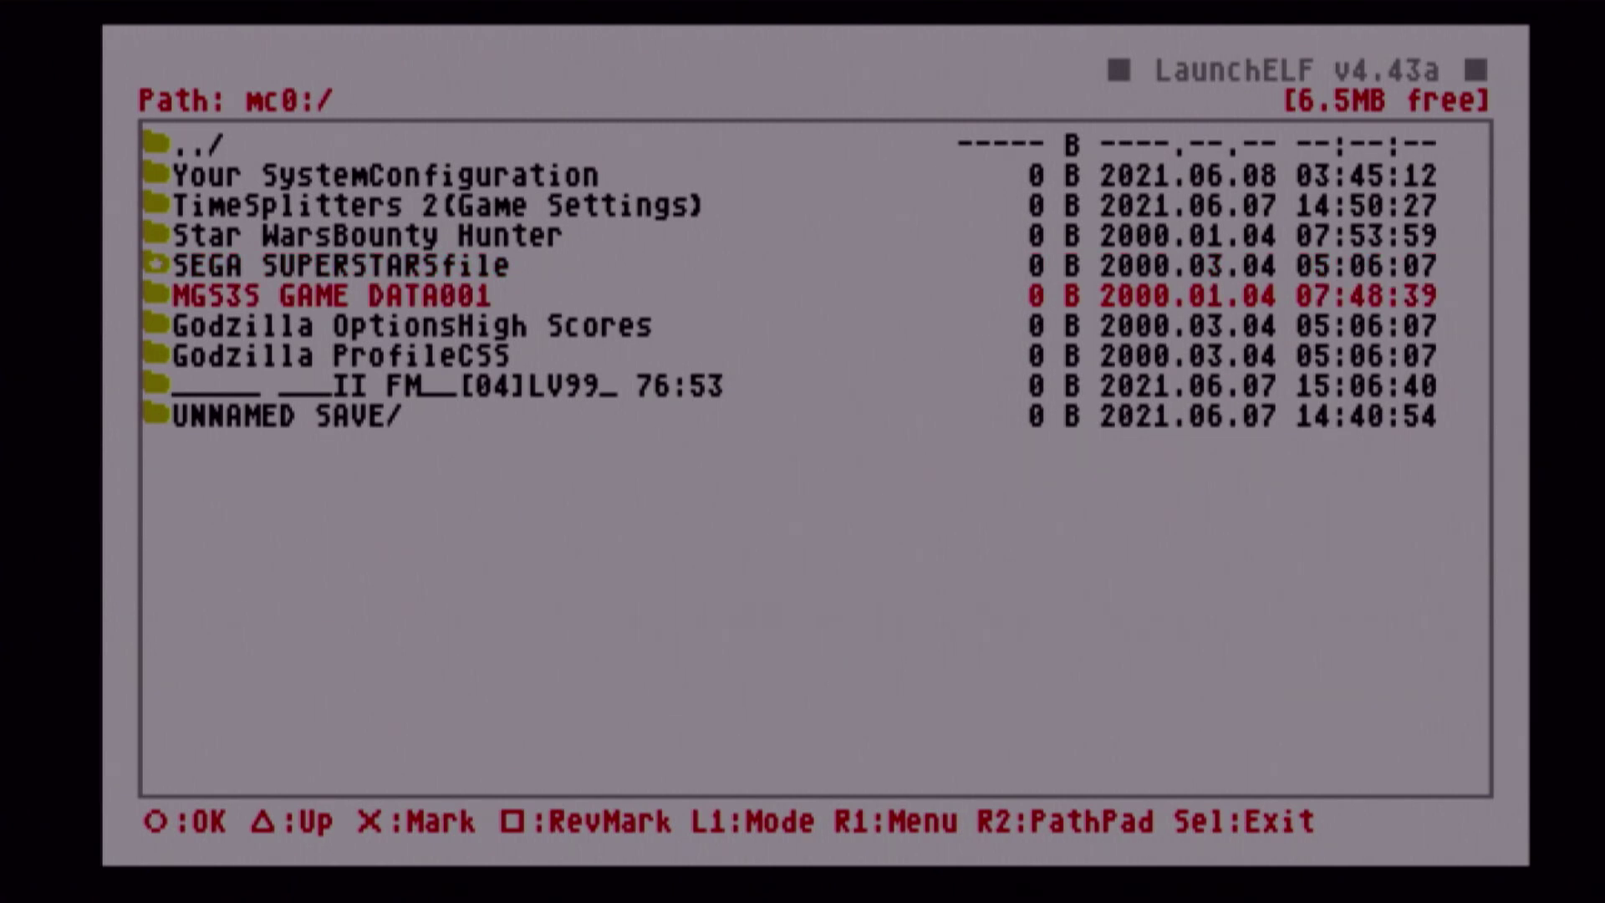
key(Up)
key(x)
key(Up)
key(Up)
key(Down)
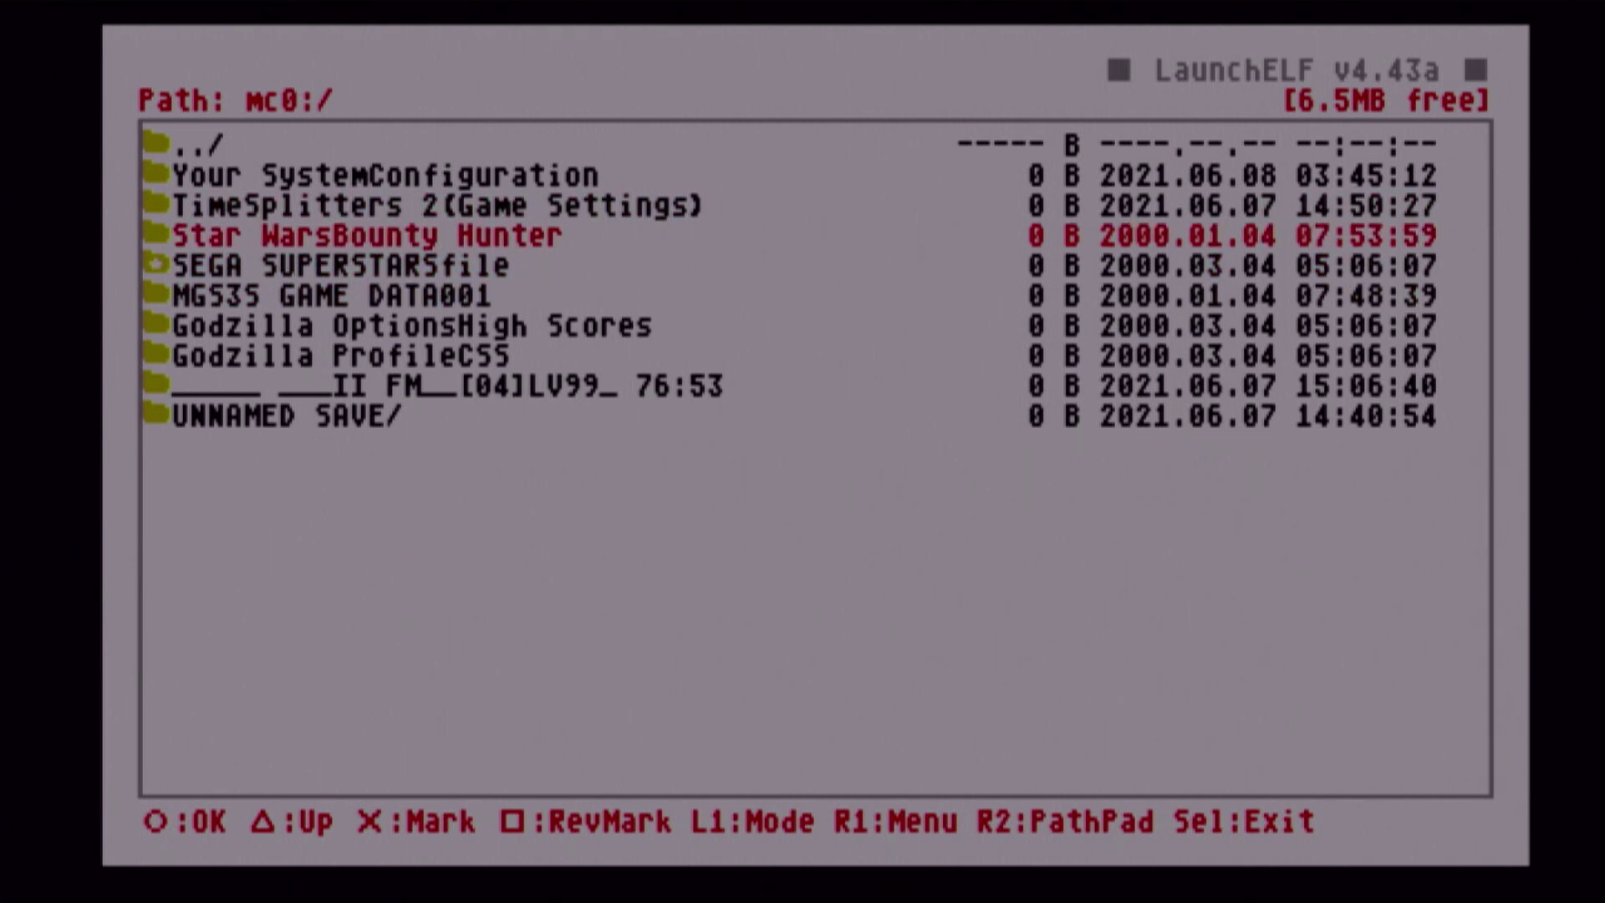
key(x)
key(Down)
key(Down)
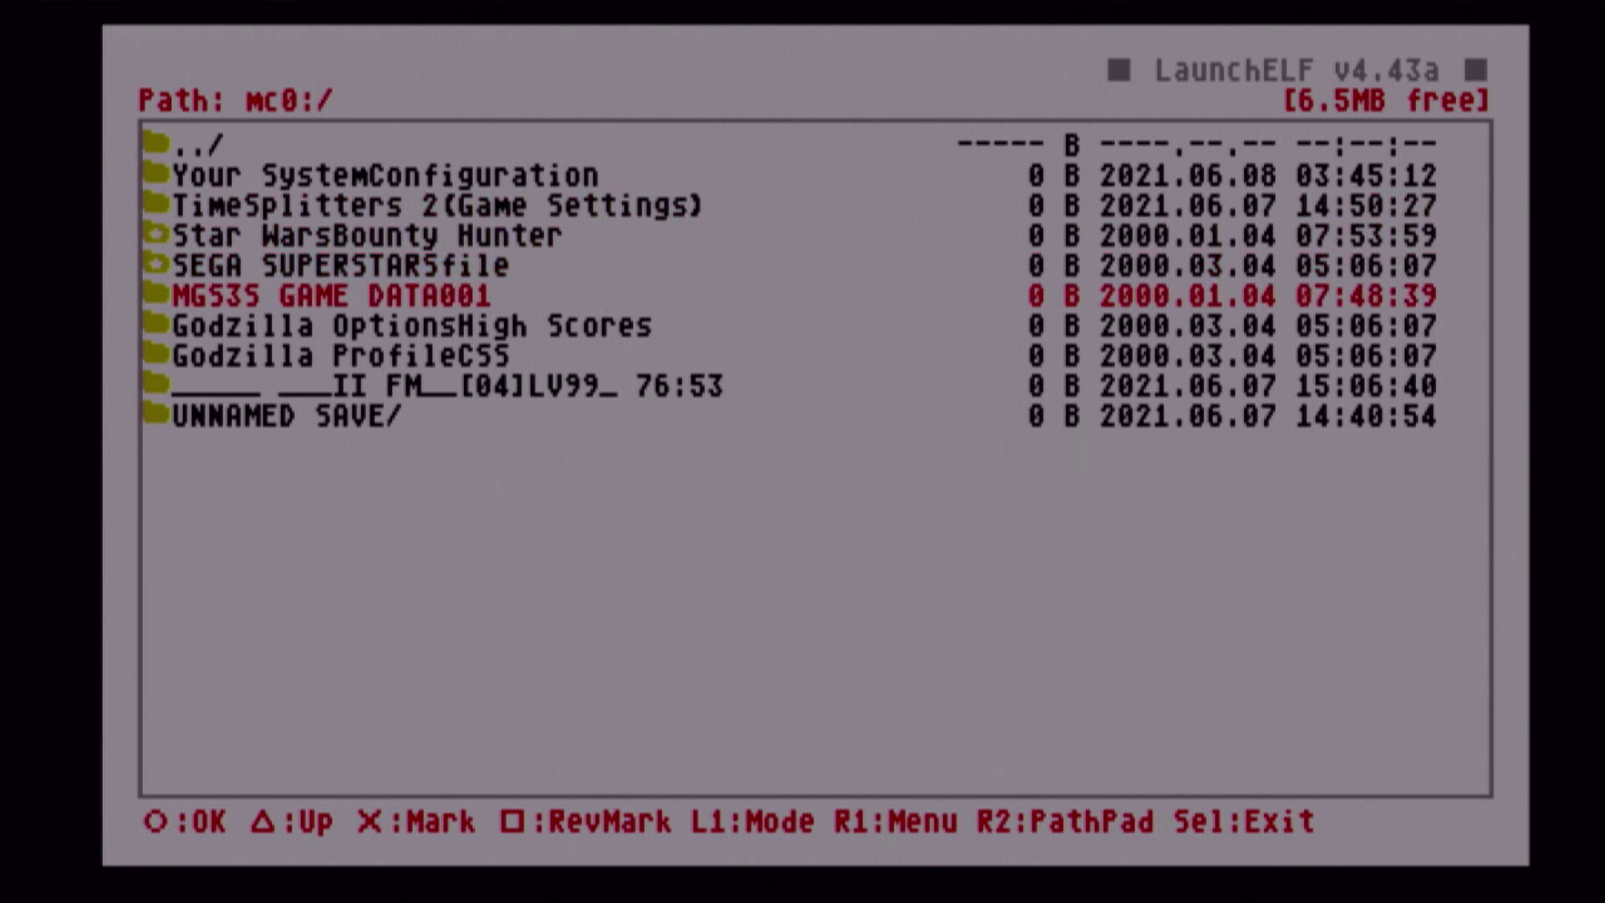
key(Down)
key(Down)
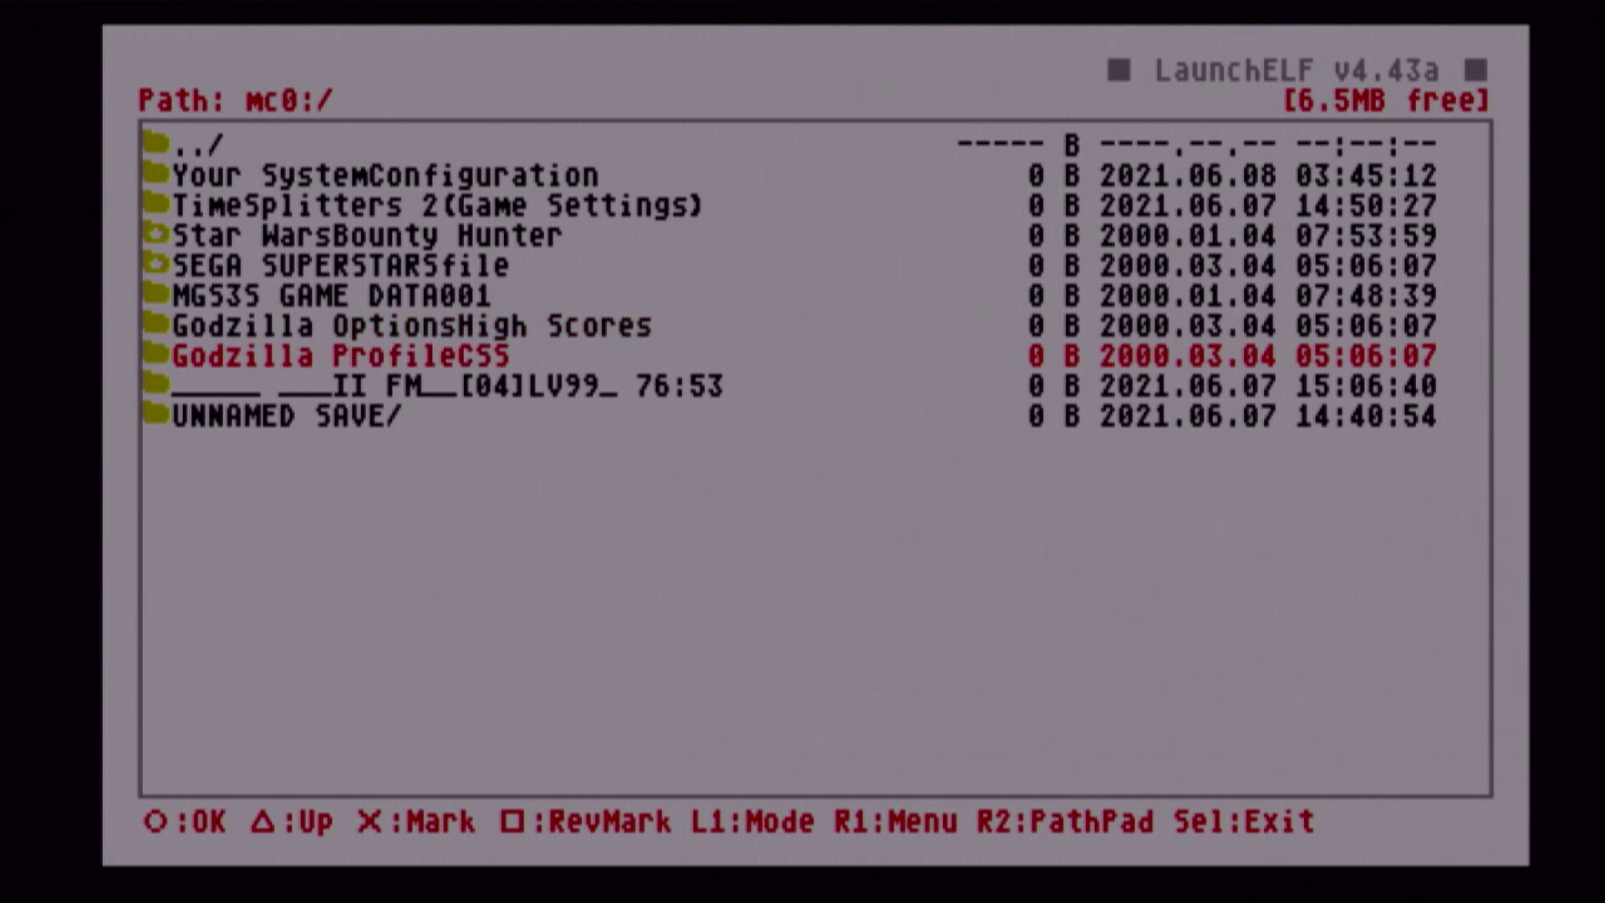
key(Up)
key(x)
key(Up)
key(Up)
key(Up)
key(Up)
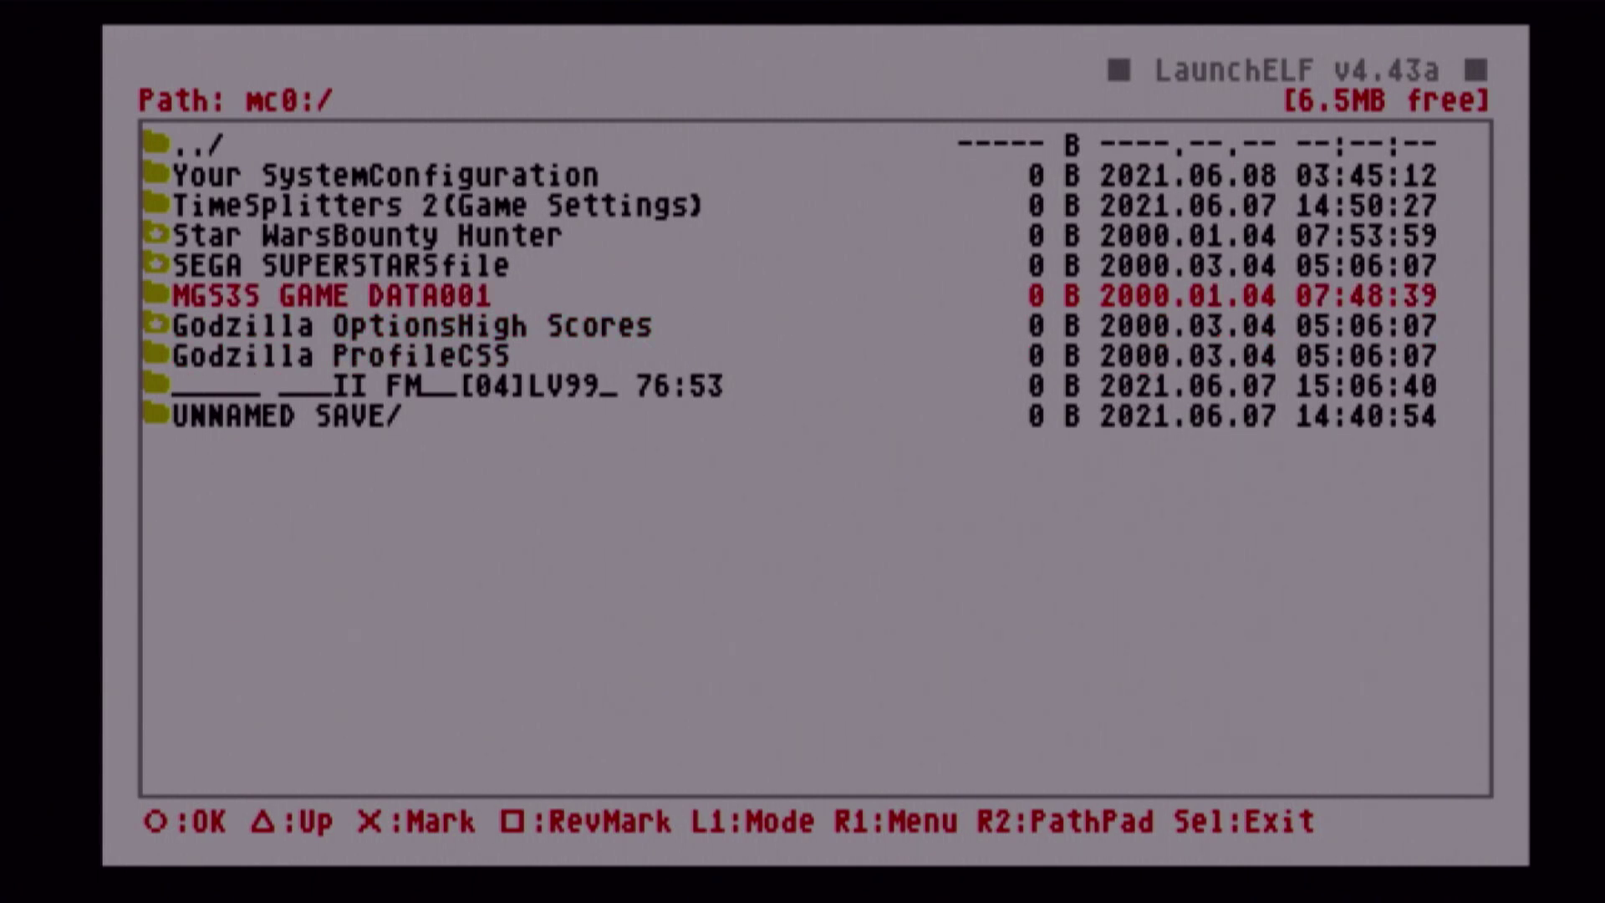
key(Down)
key(Down)
key(Down)
key(Up)
key(Up)
key(Up)
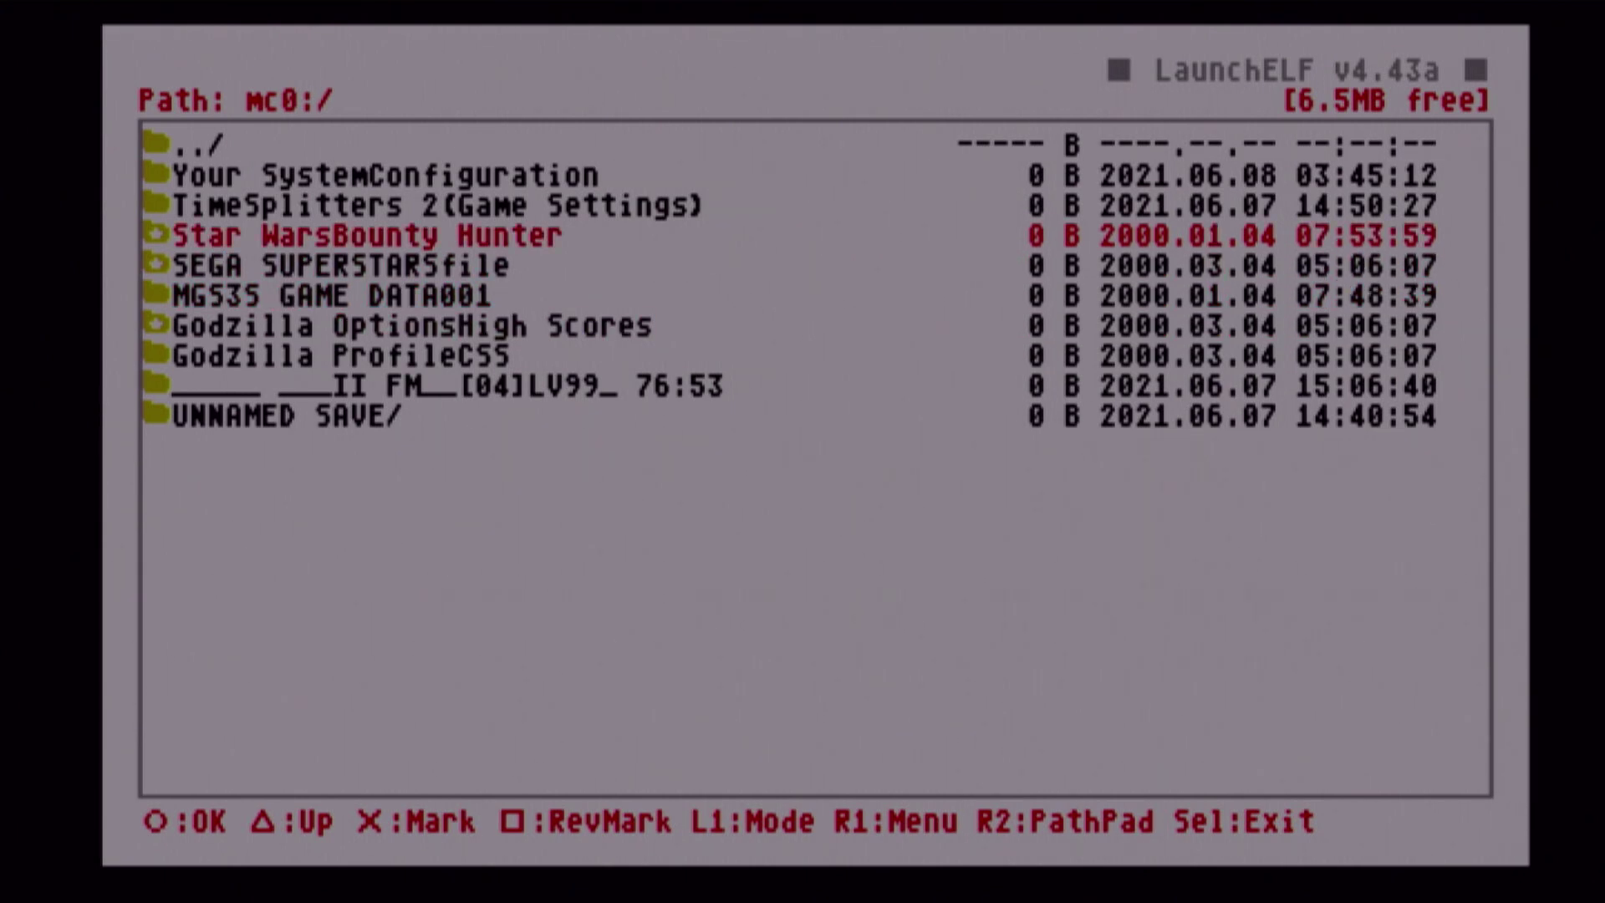
Copy the three marked saves and go back to the device list.
key(r)
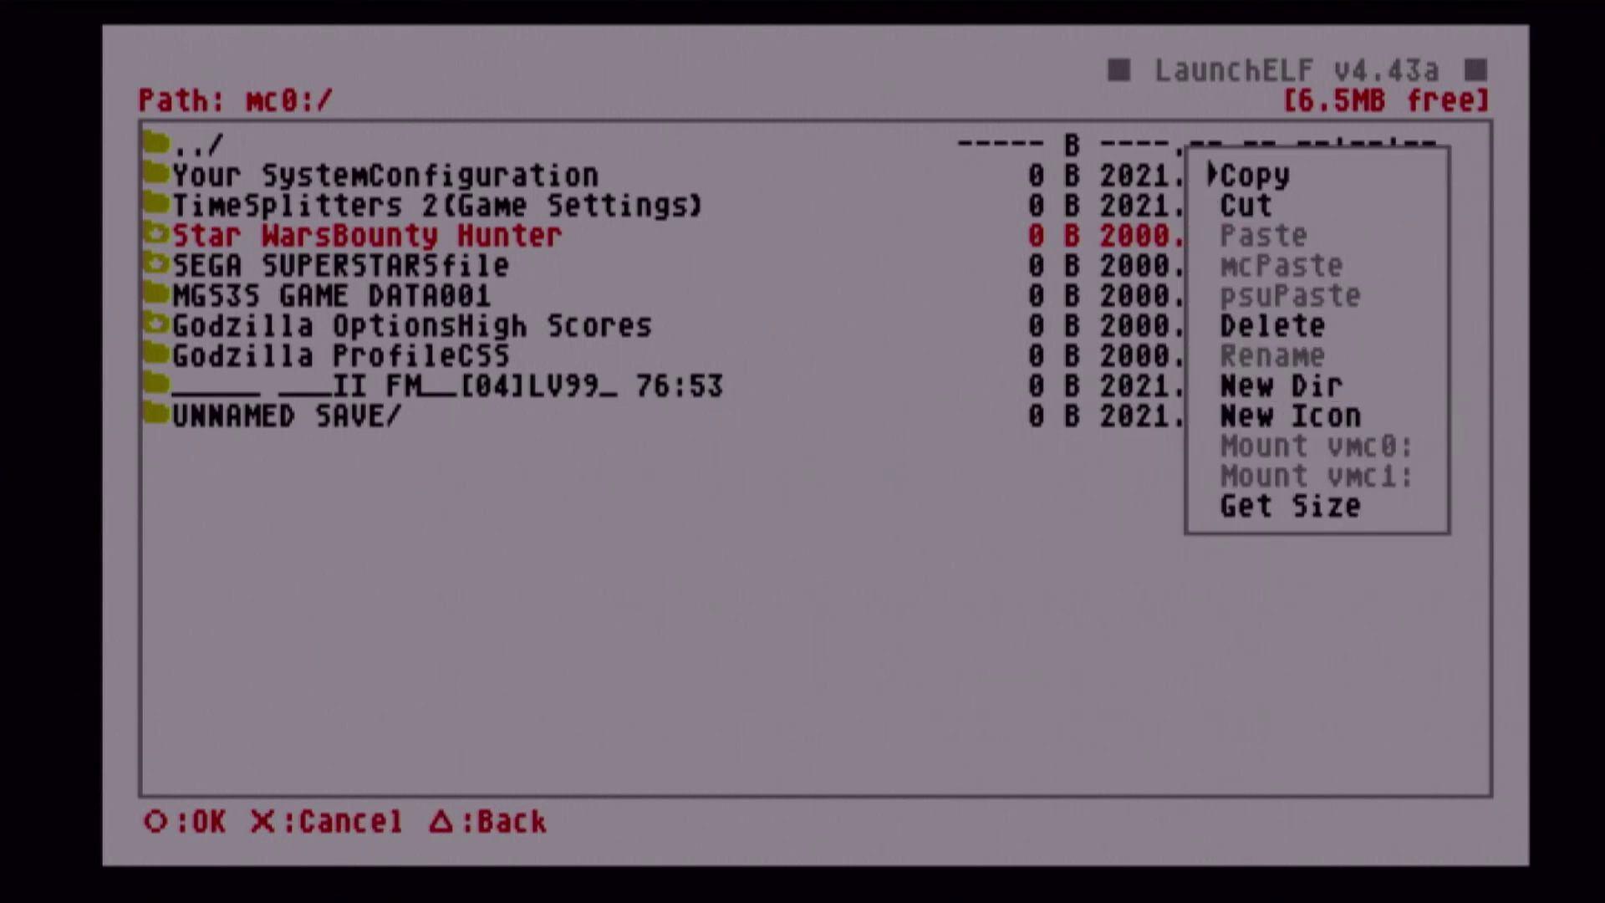
key(Return)
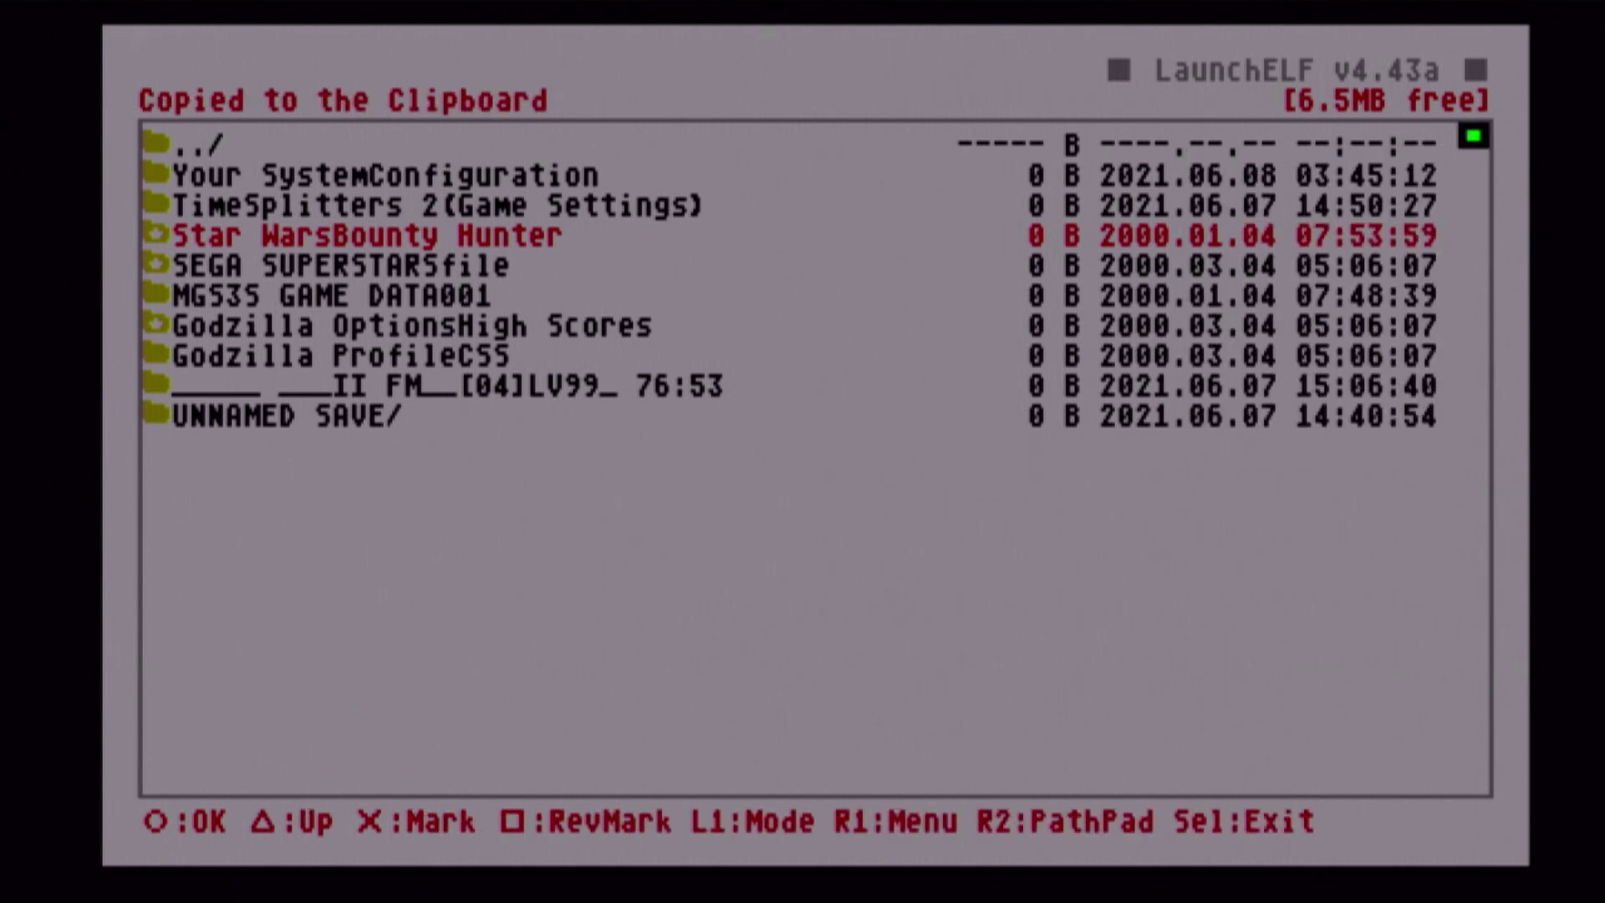
key(Up)
key(Up)
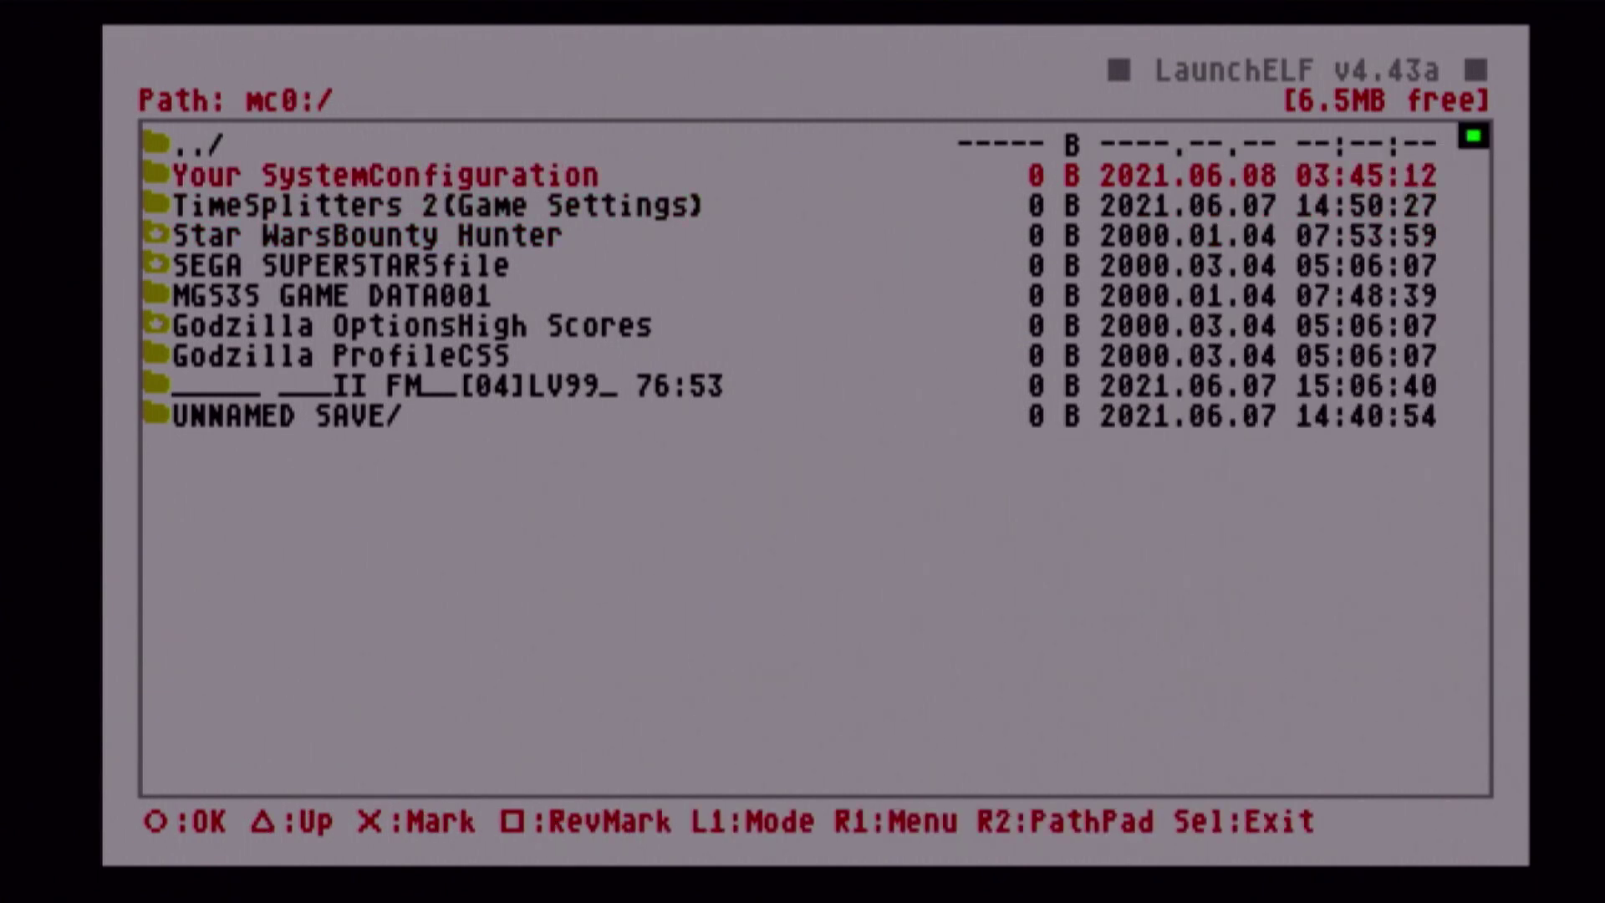
key(BackSpace)
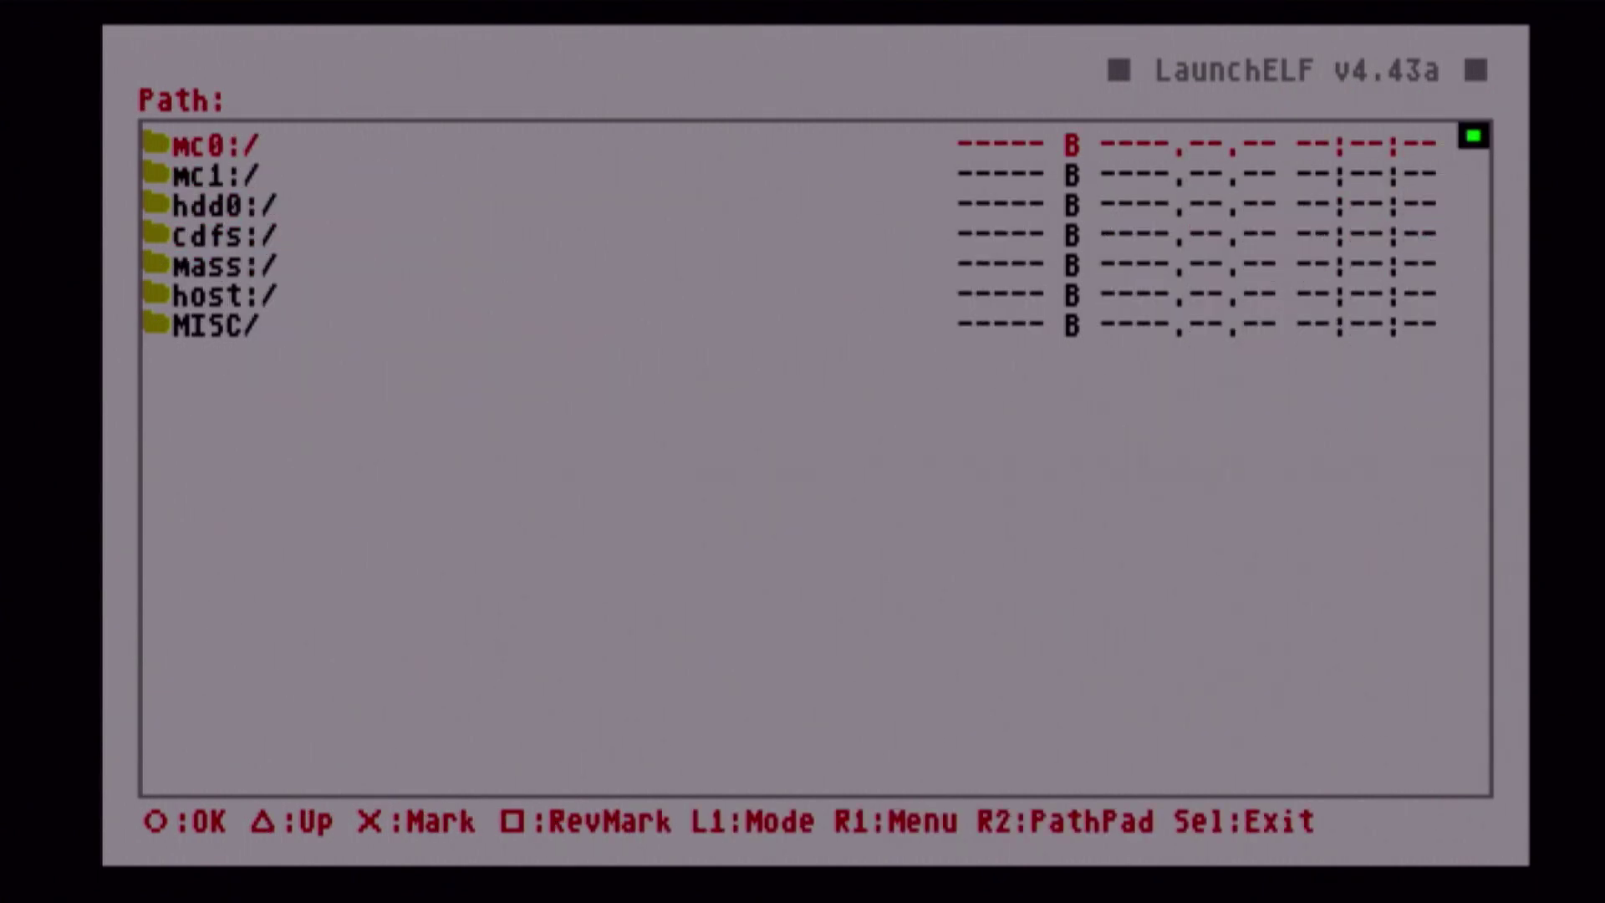
Open the top level of the mass:/ USB drive.
key(Down)
key(Down)
key(Down)
key(Down)
key(Down)
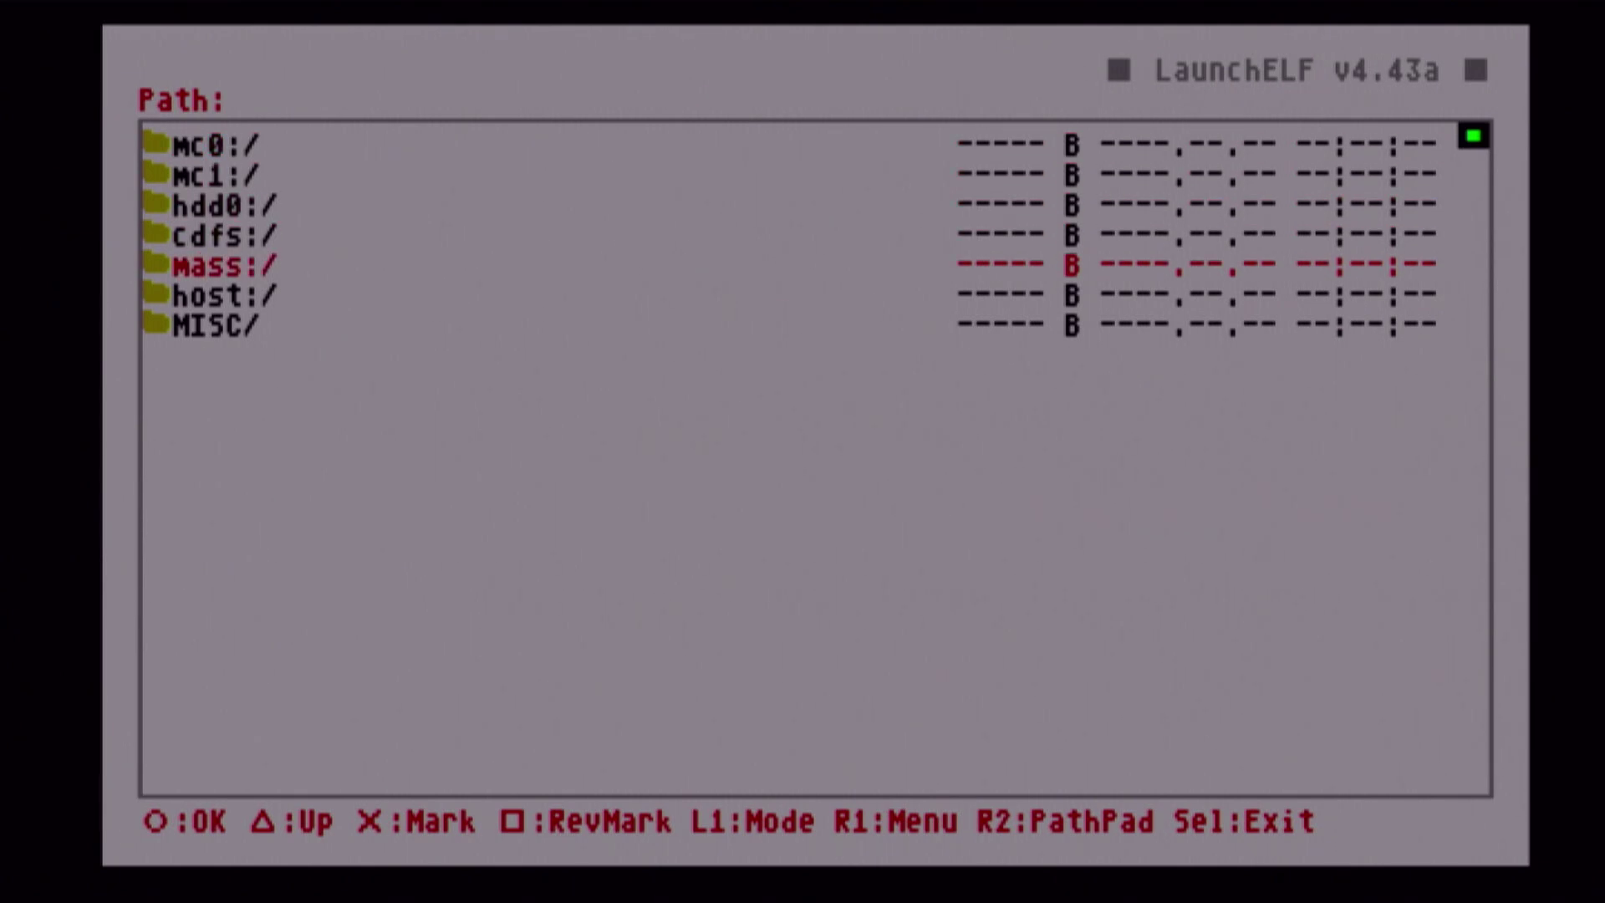
key(Up)
key(Return)
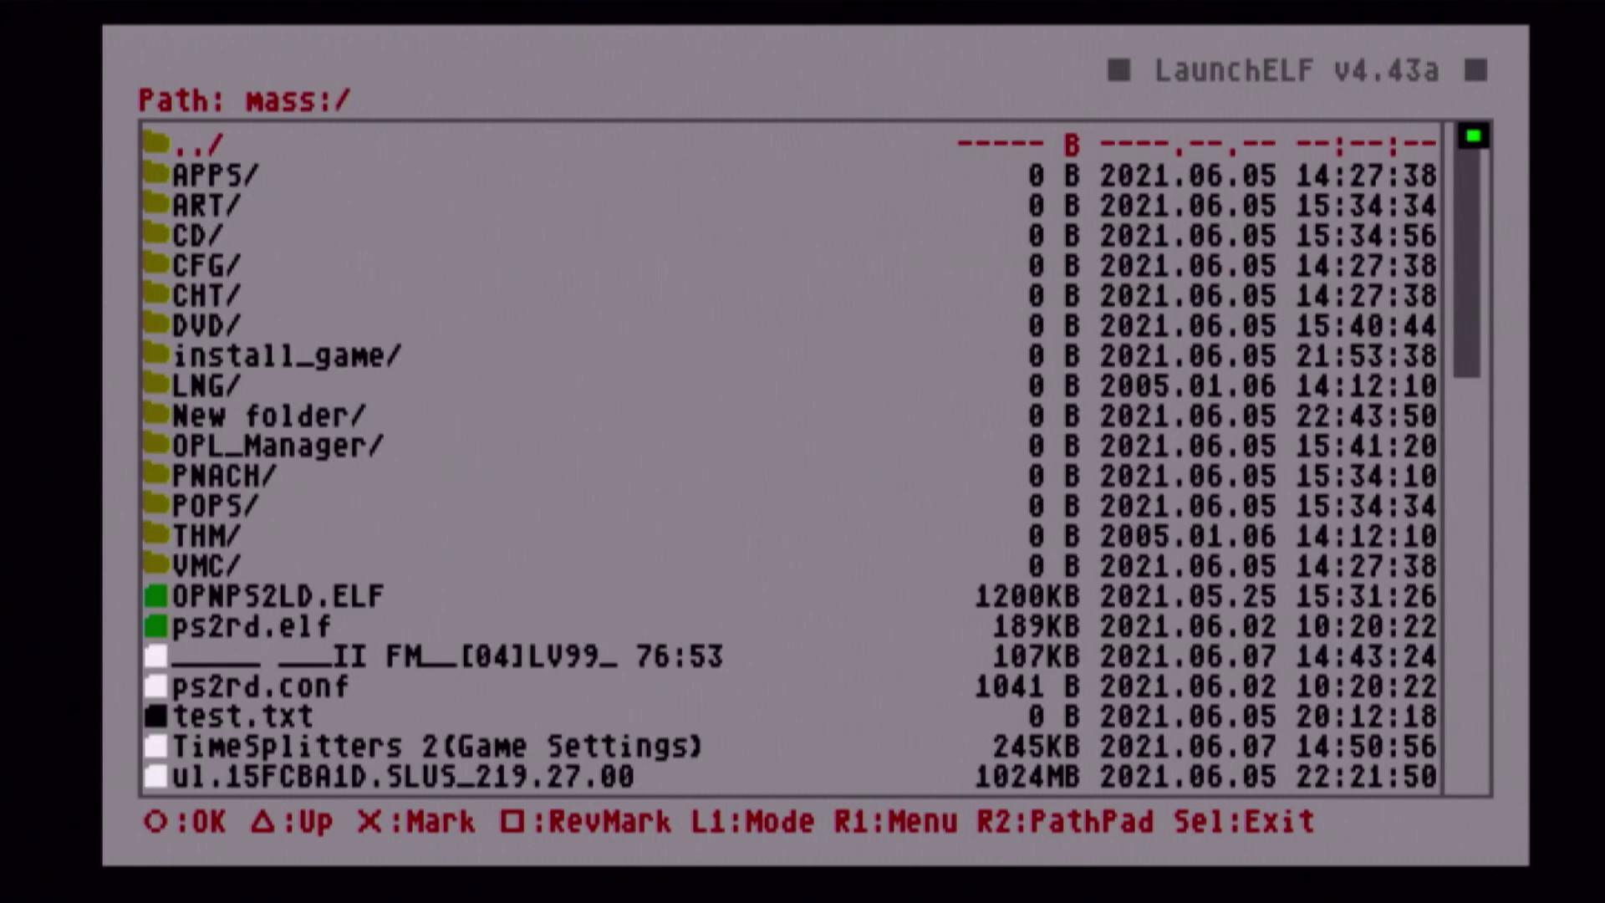
key(Down)
key(Down)
key(Down)
key(Down)
key(Down)
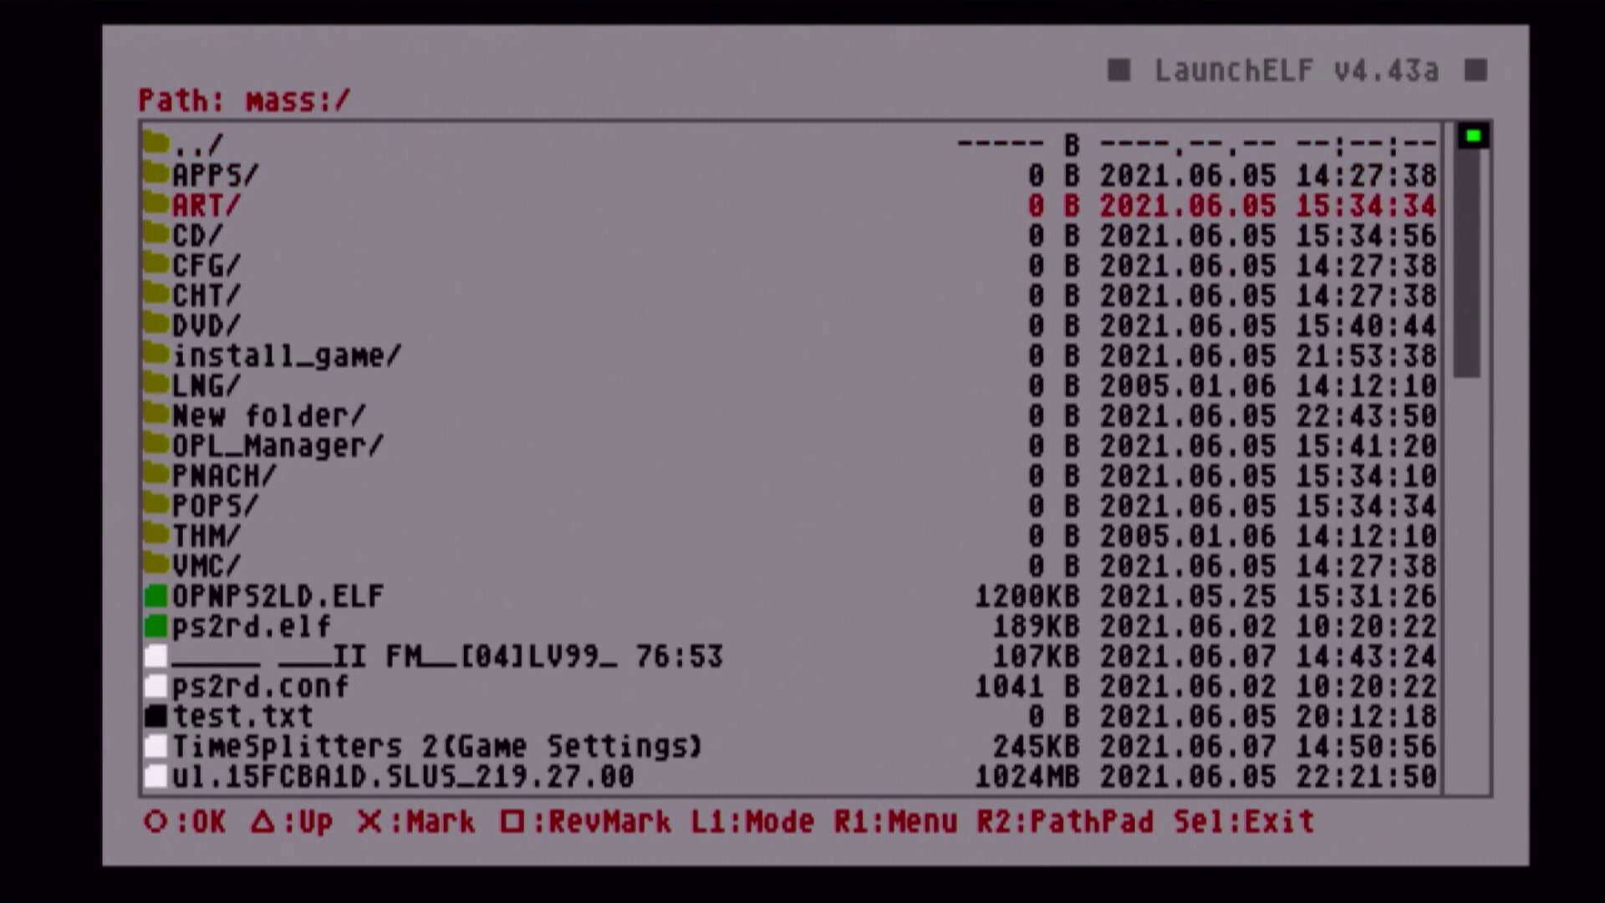
key(Up)
key(Up)
key(Up)
key(Up)
key(Down)
key(Up)
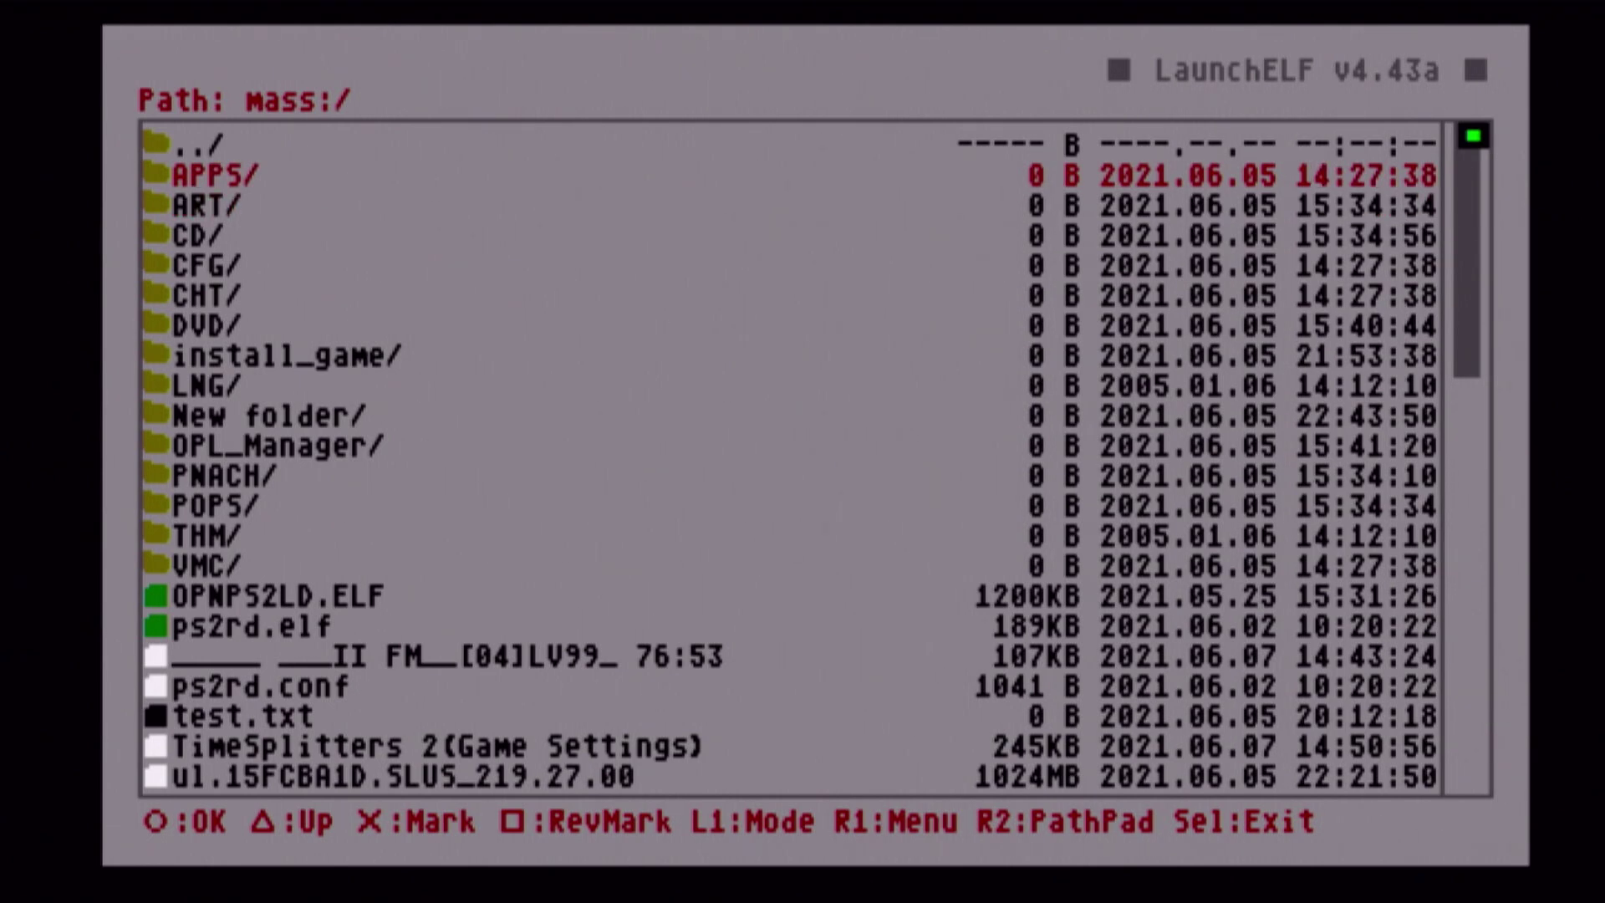
key(Return)
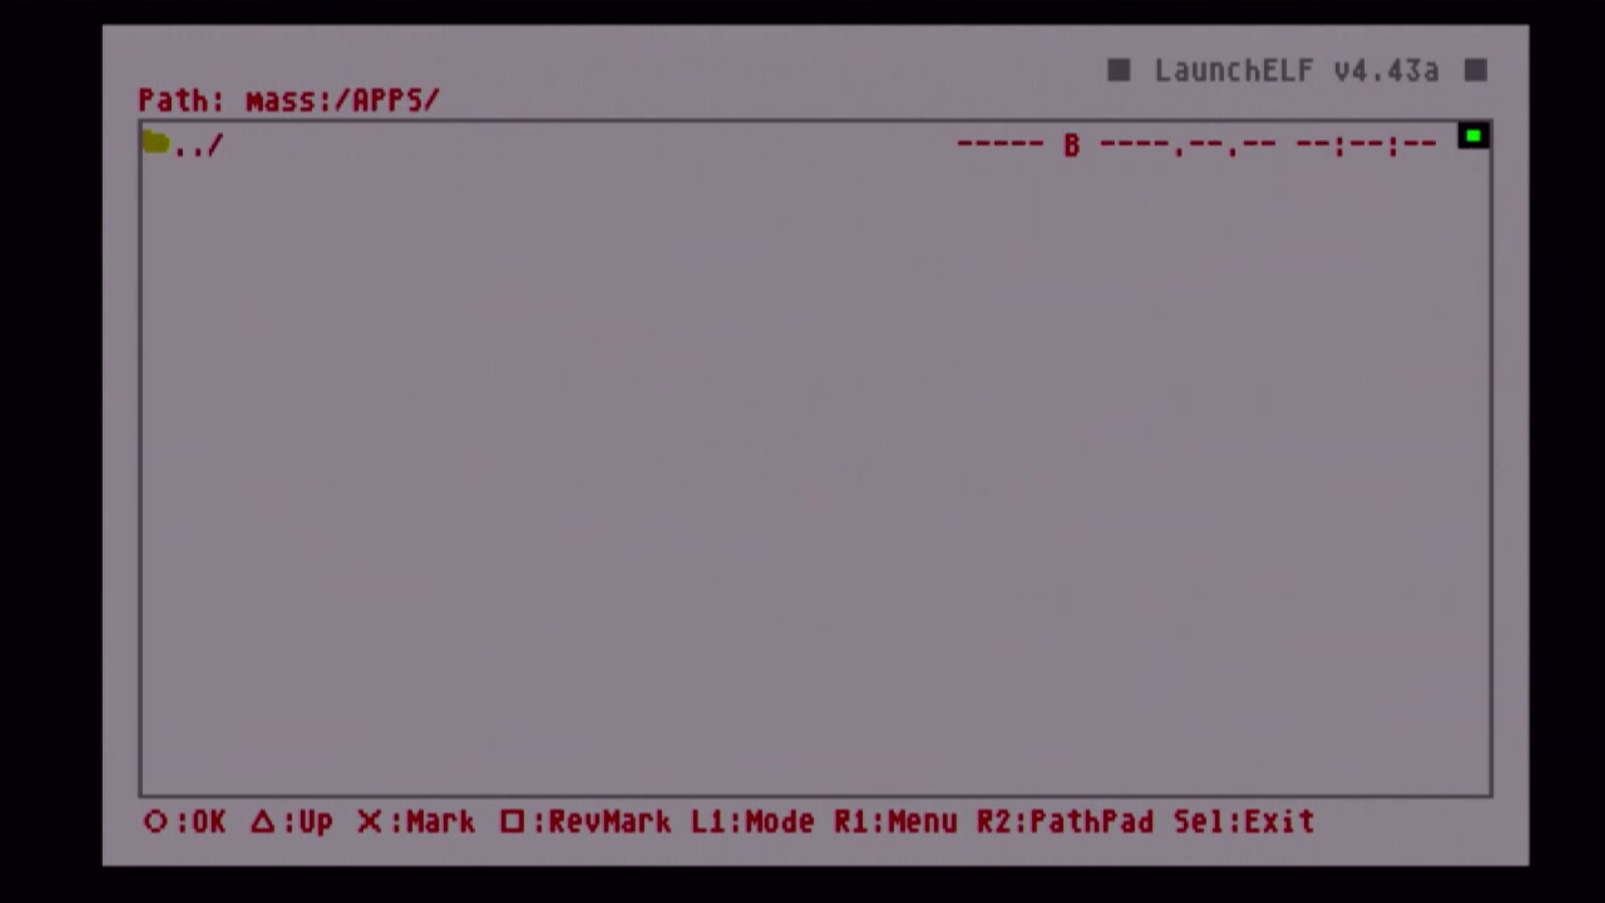
key(Return)
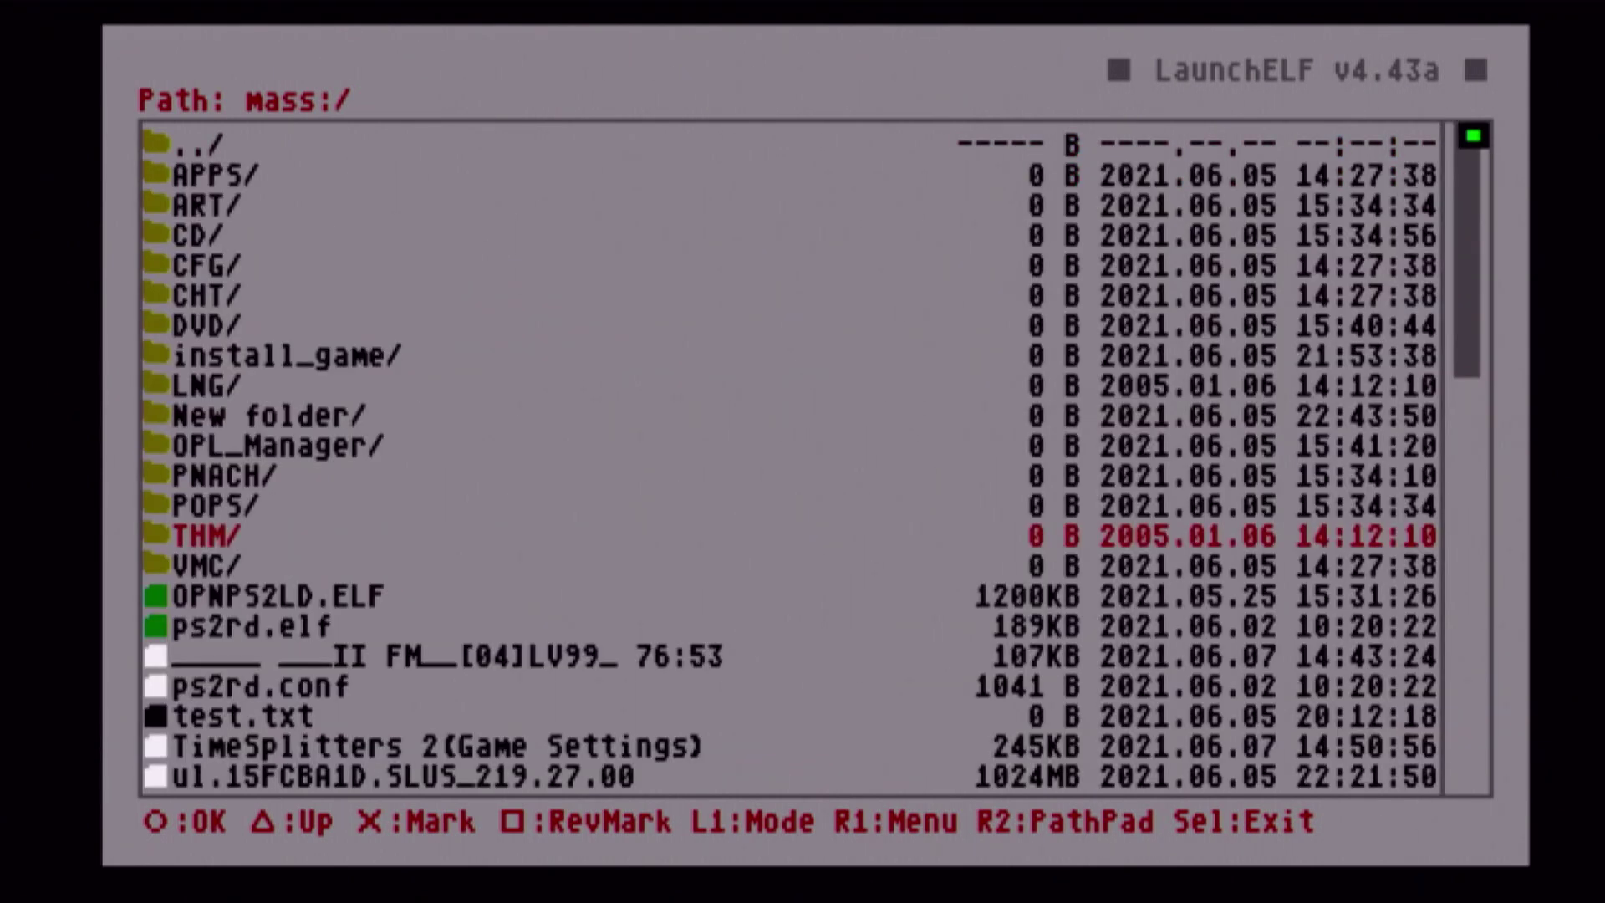
Paste the copied saves onto mass:/ as .psu files with psuPaste.
key(r)
key(Down)
key(Down)
key(Down)
key(Down)
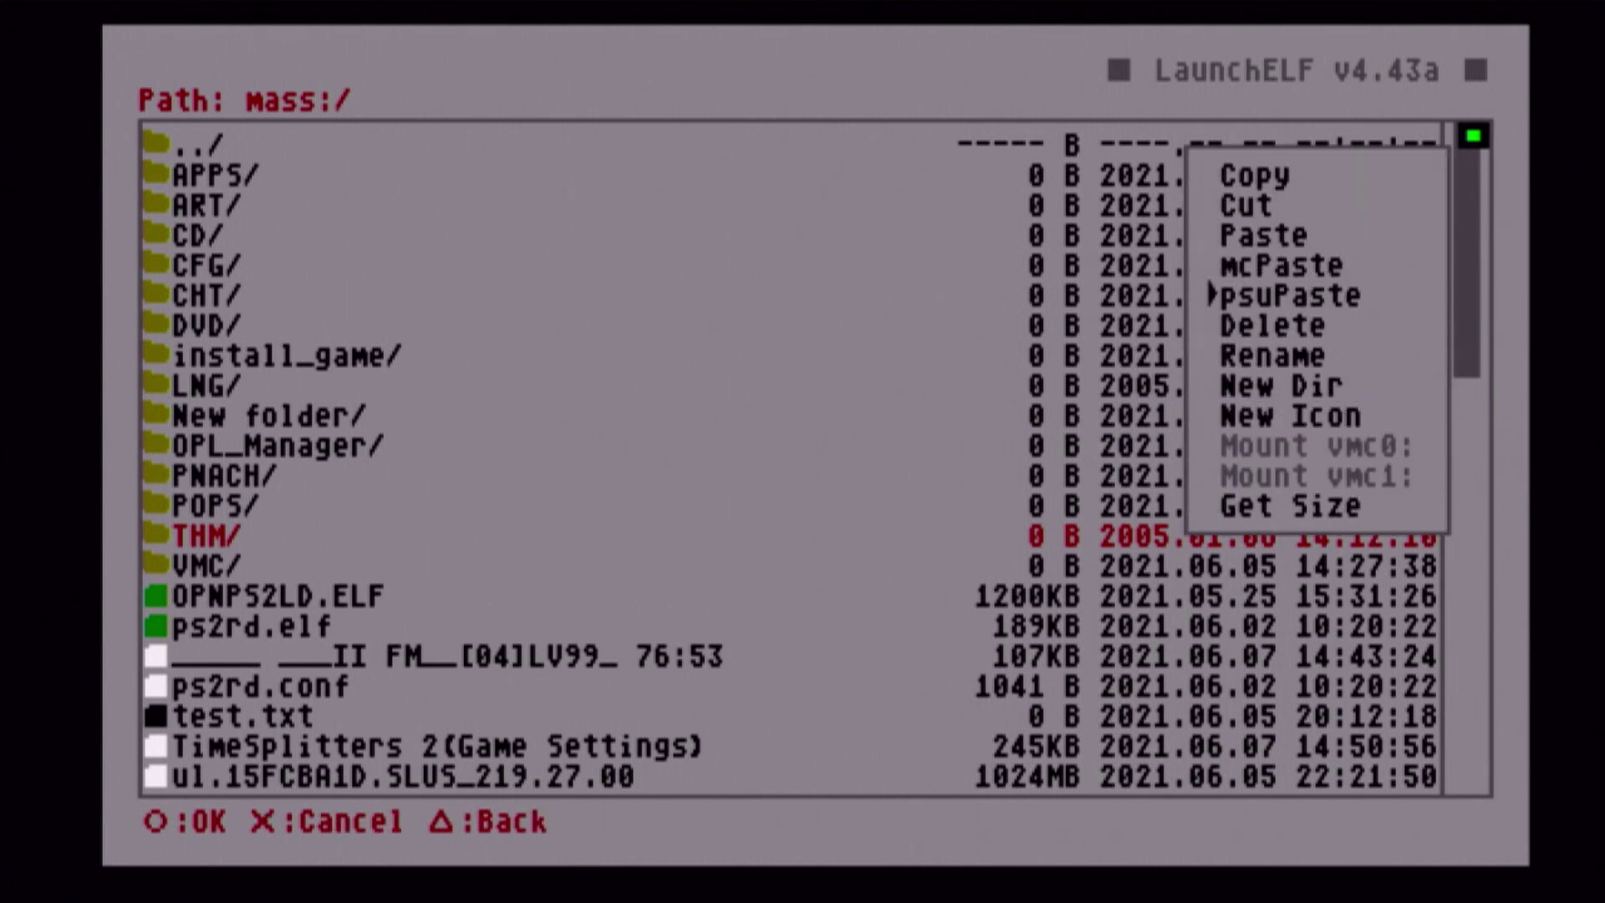
key(Return)
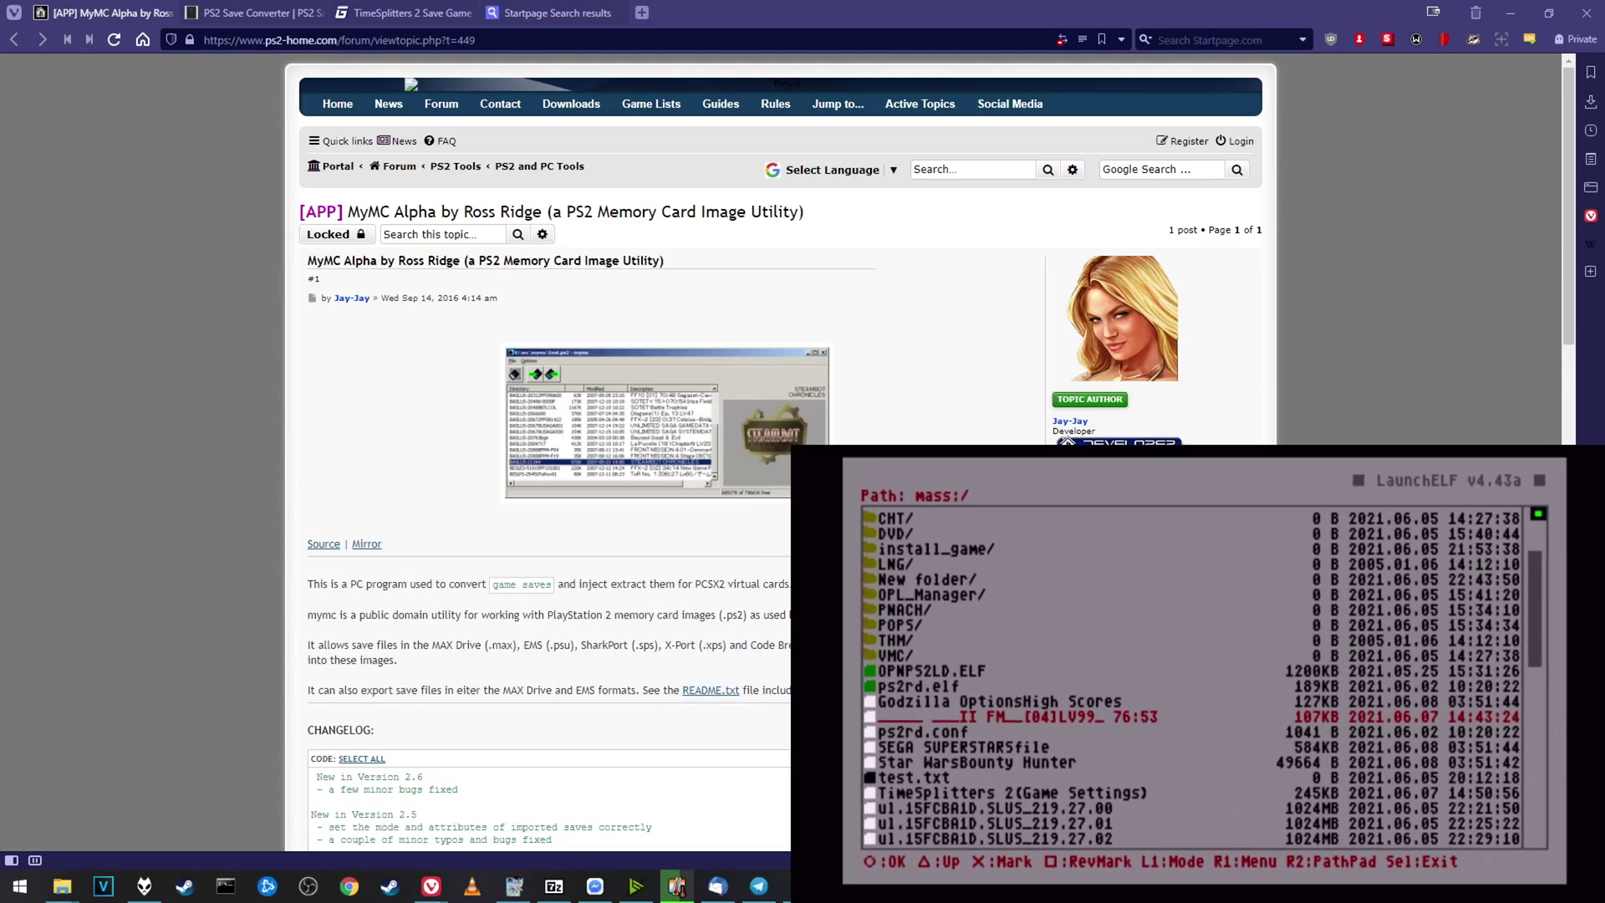
Drag the Godzilla, SEGA SUPERSTARS and Star Wars Bounty Hunter .psu files from PS2 (H:) into memorycard.
mouse_move(62, 886)
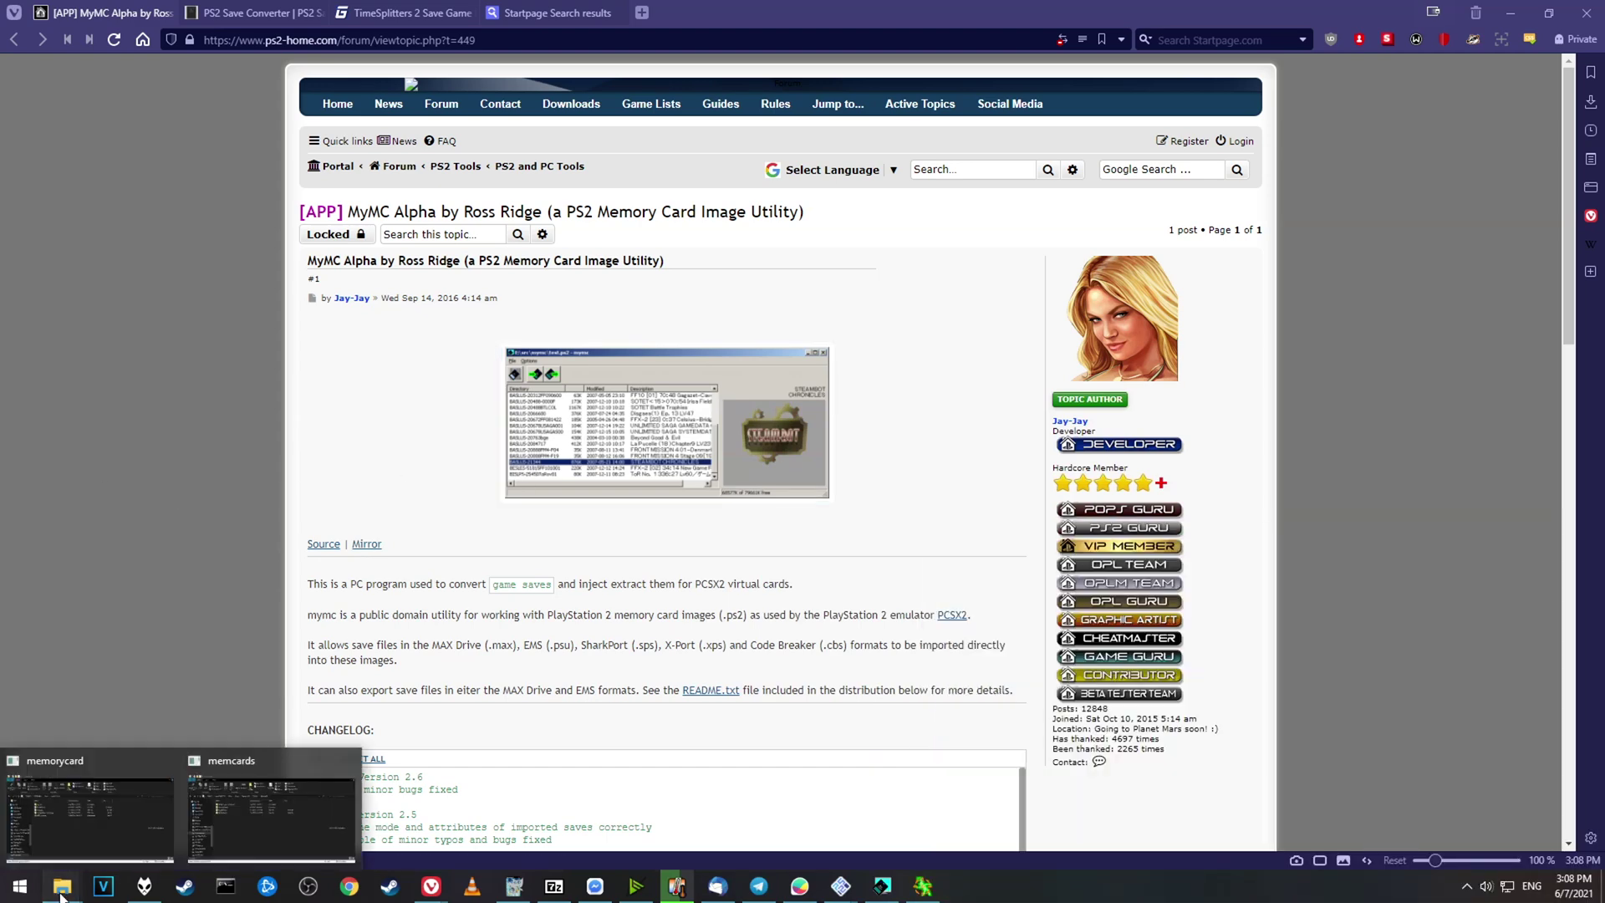
click(223, 834)
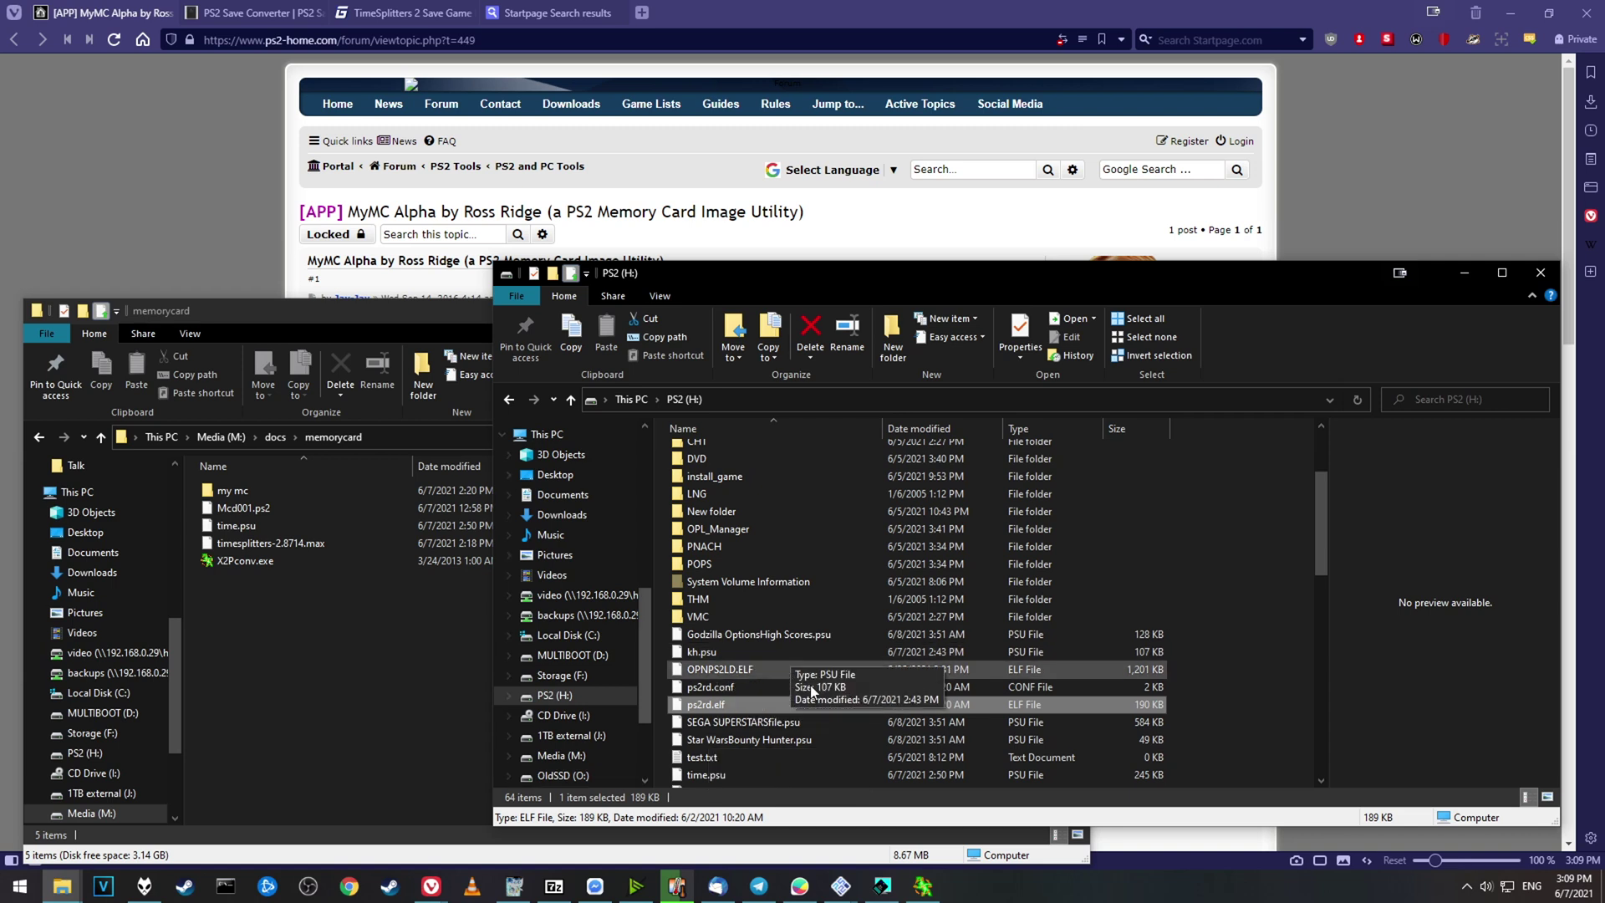
click(794, 635)
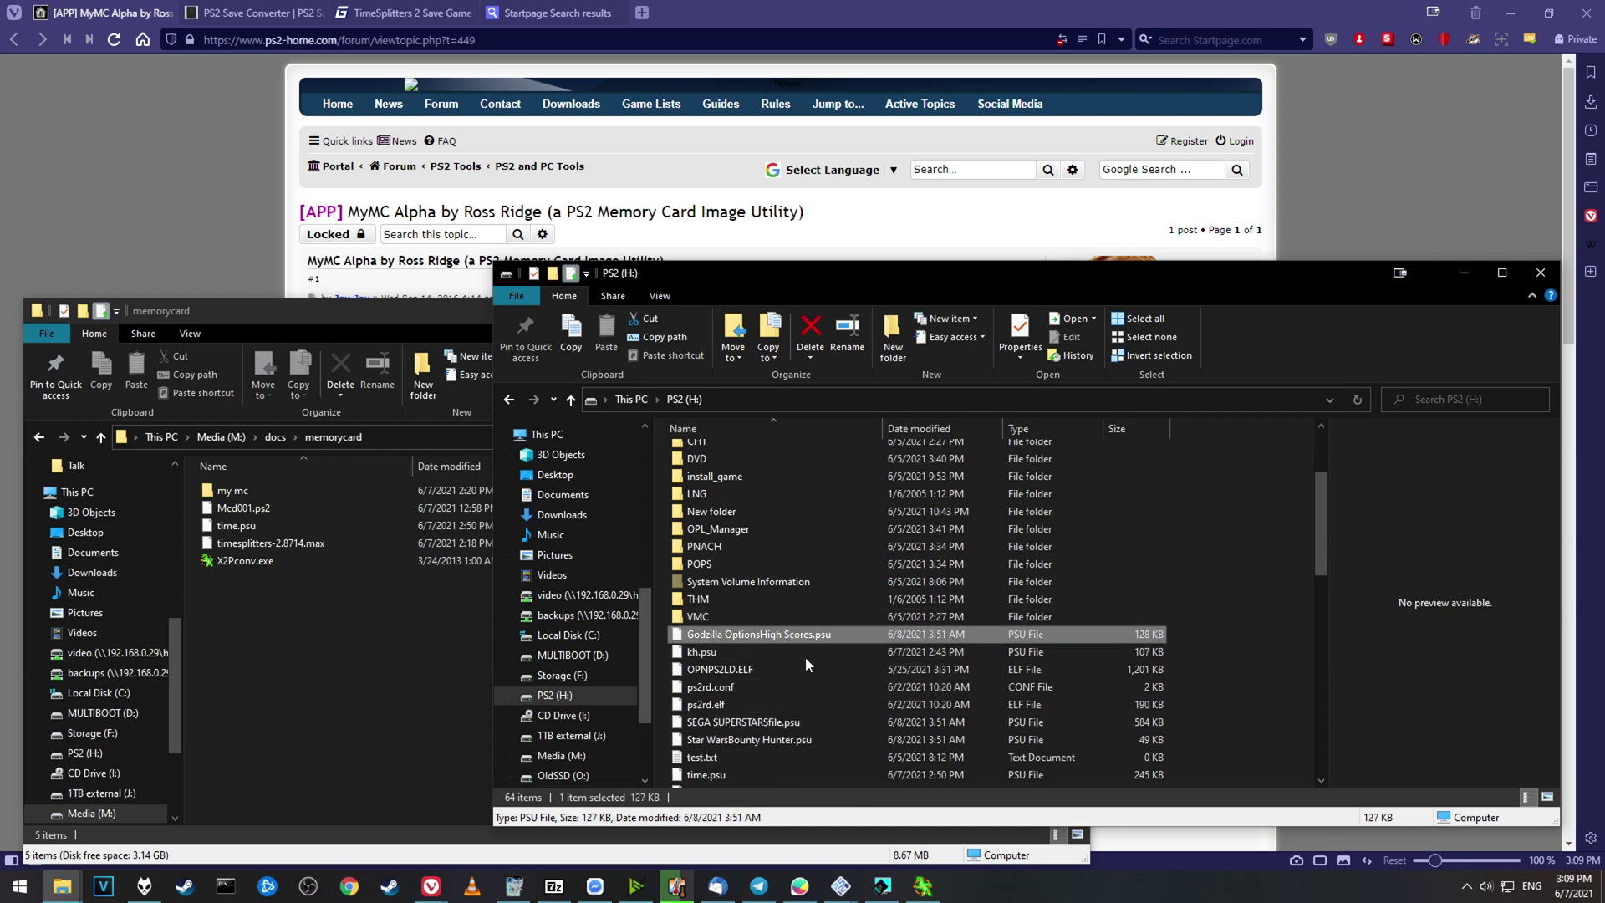
ctrl+click(804, 719)
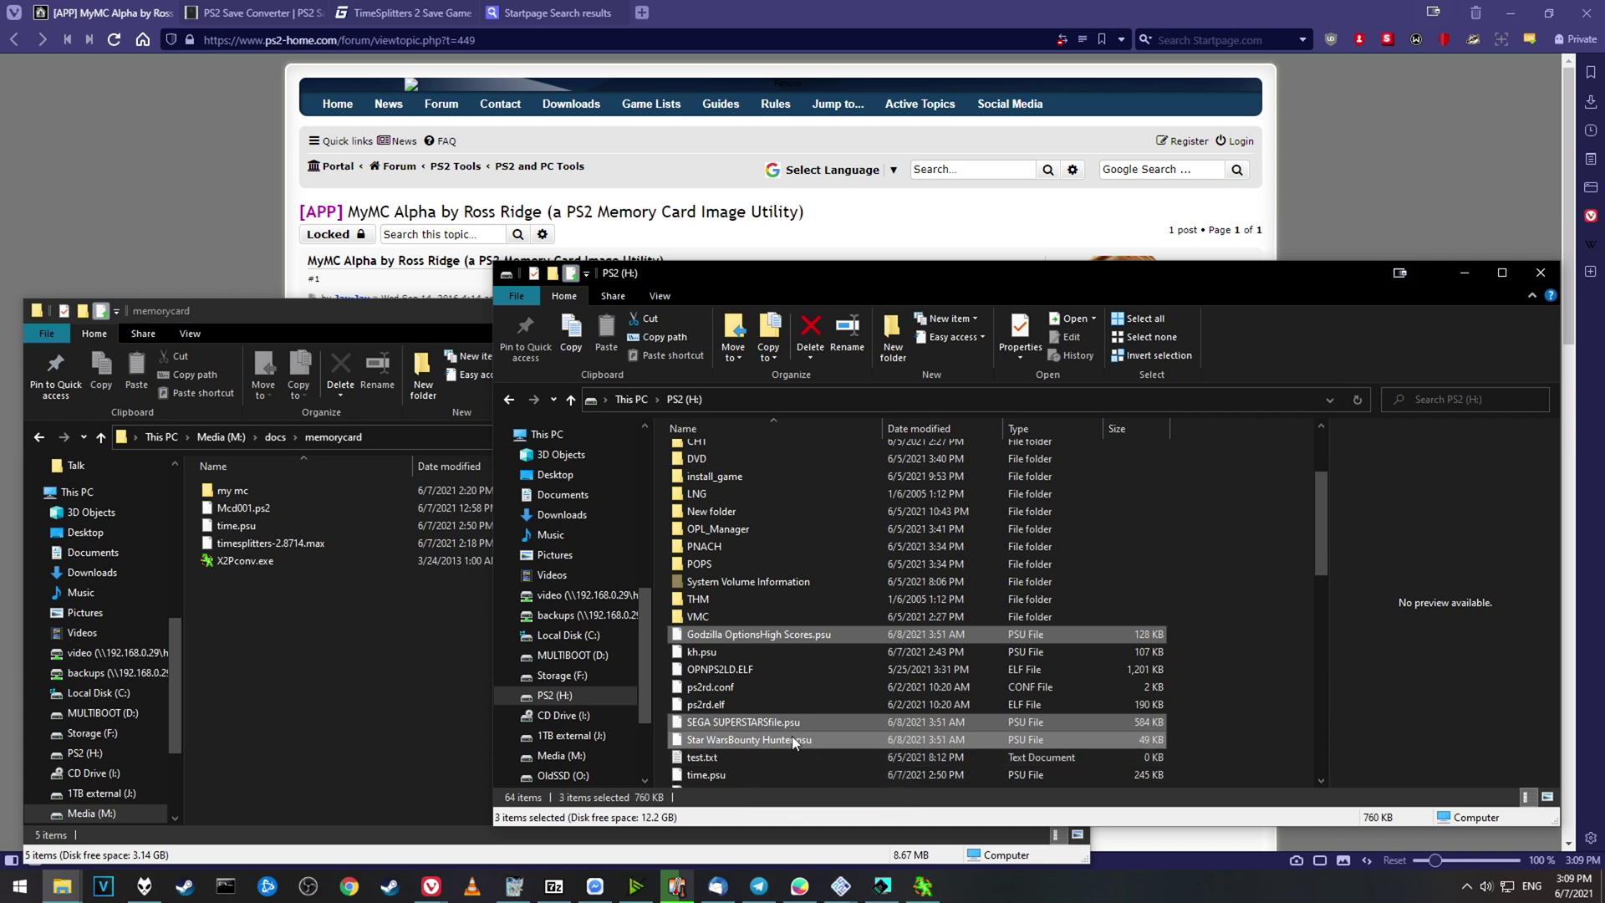
ctrl+click(791, 738)
drag(790, 725, 332, 729)
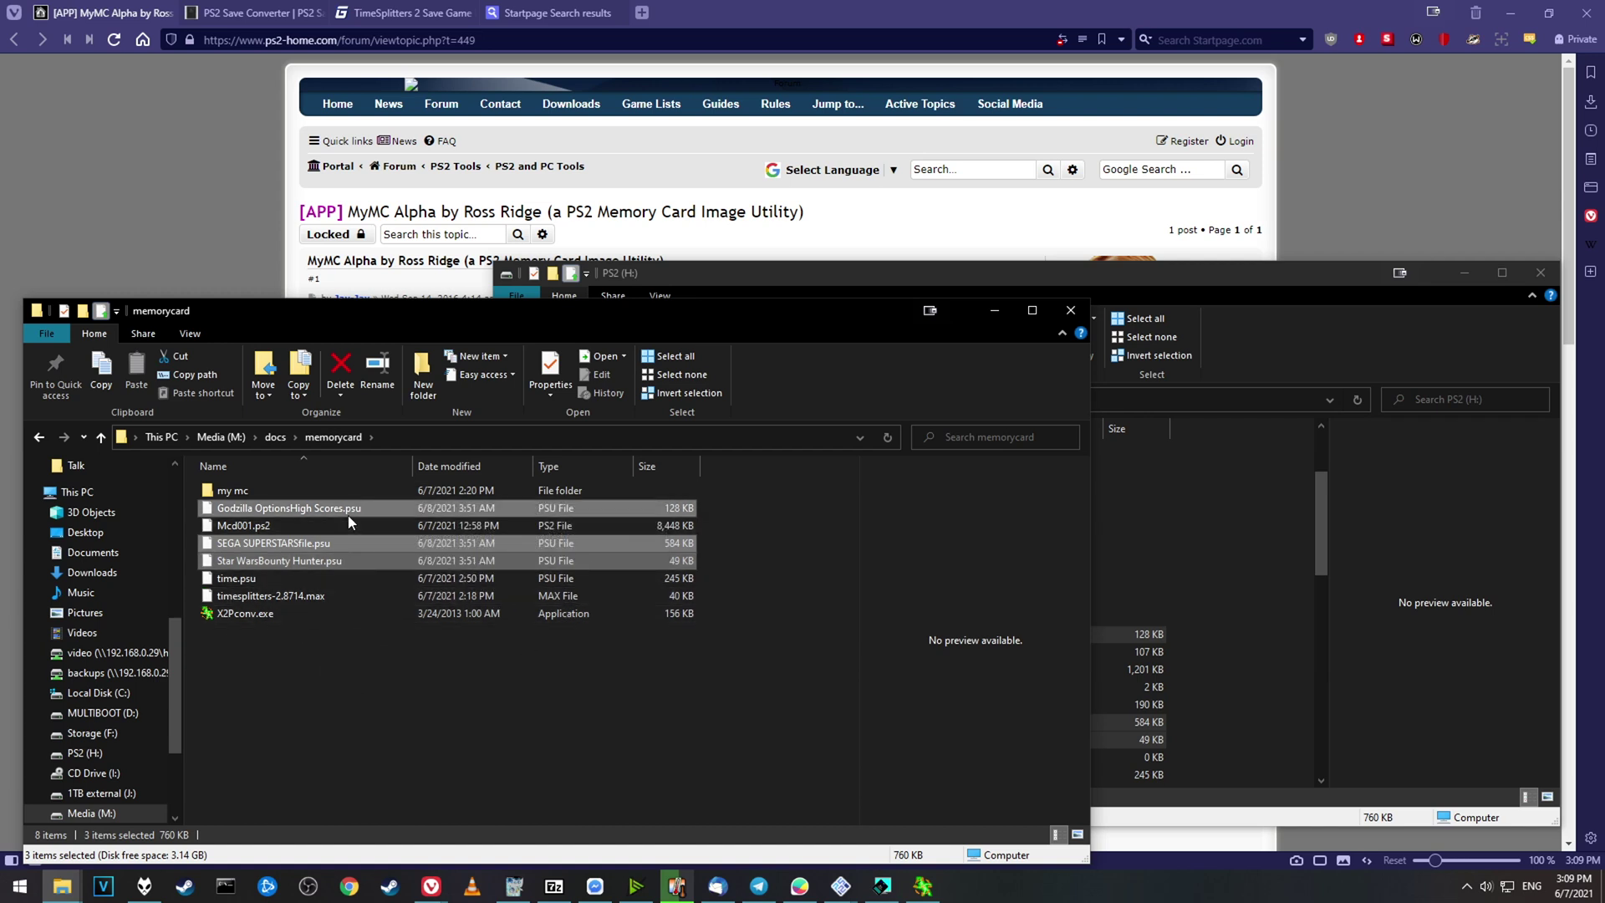
Open the Mcd001.ps2 memory card image in mymc.
click(882, 888)
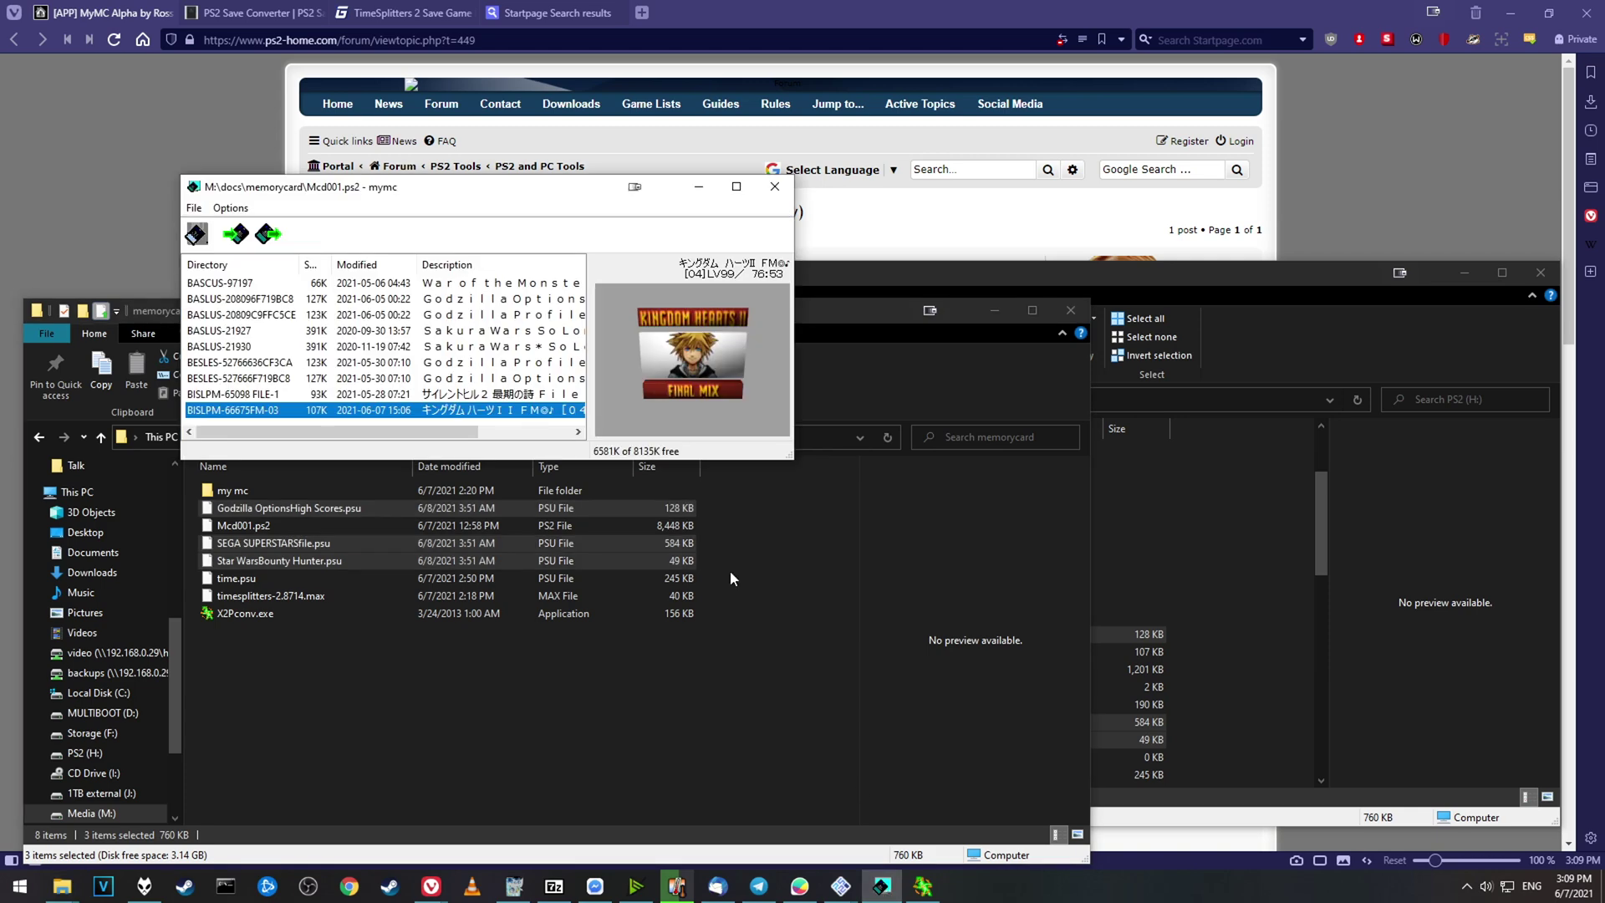
drag(302, 202, 502, 292)
click(392, 296)
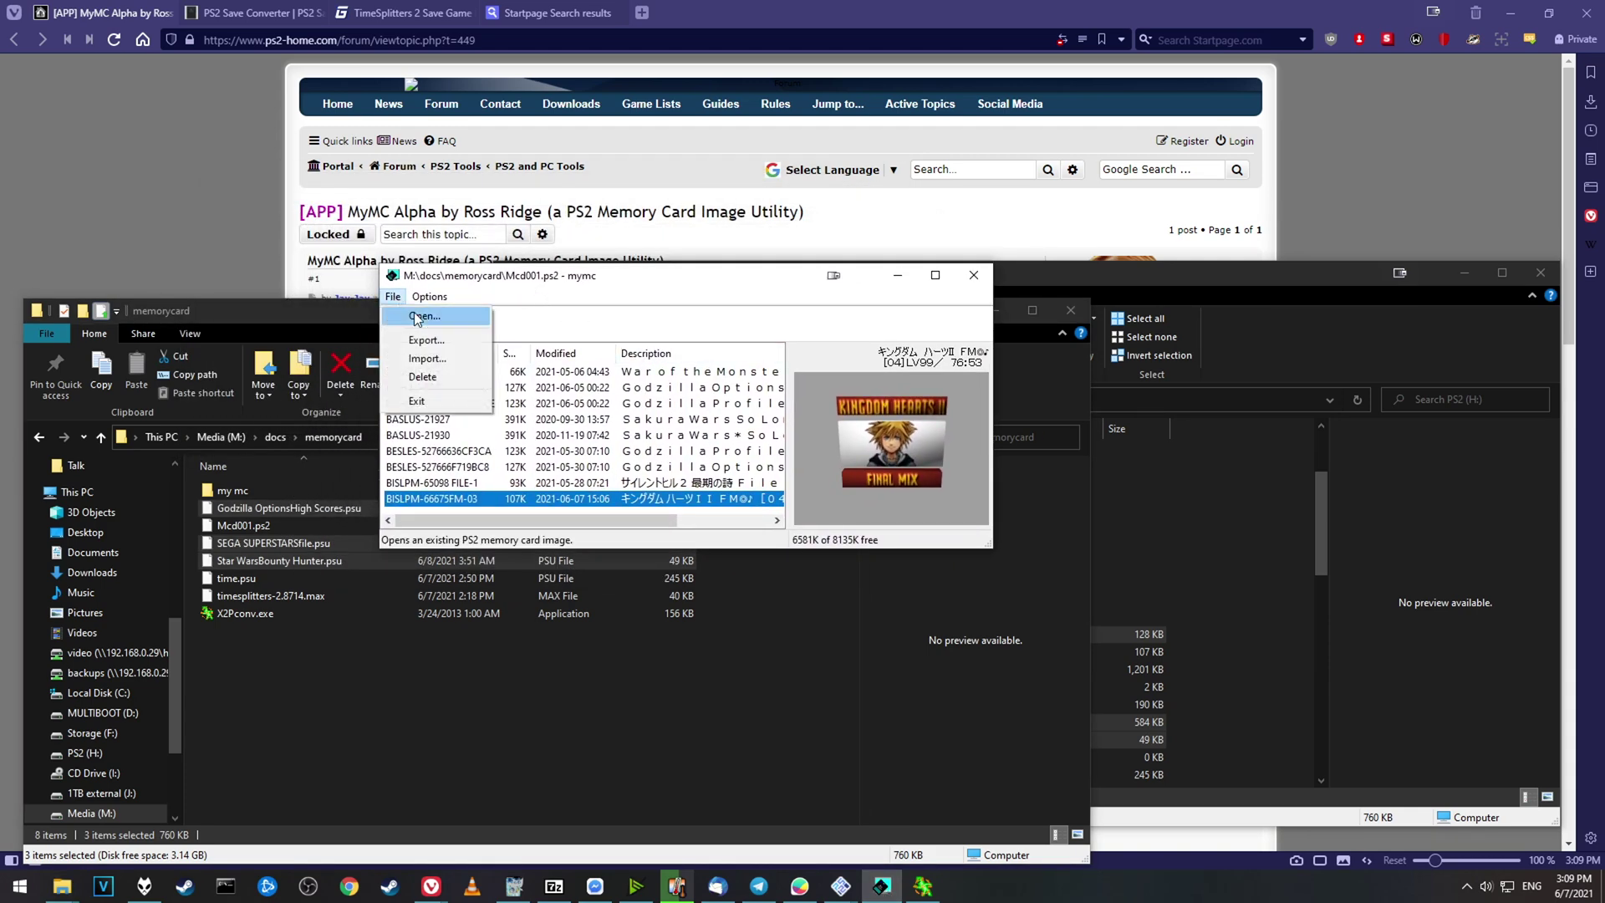
click(418, 315)
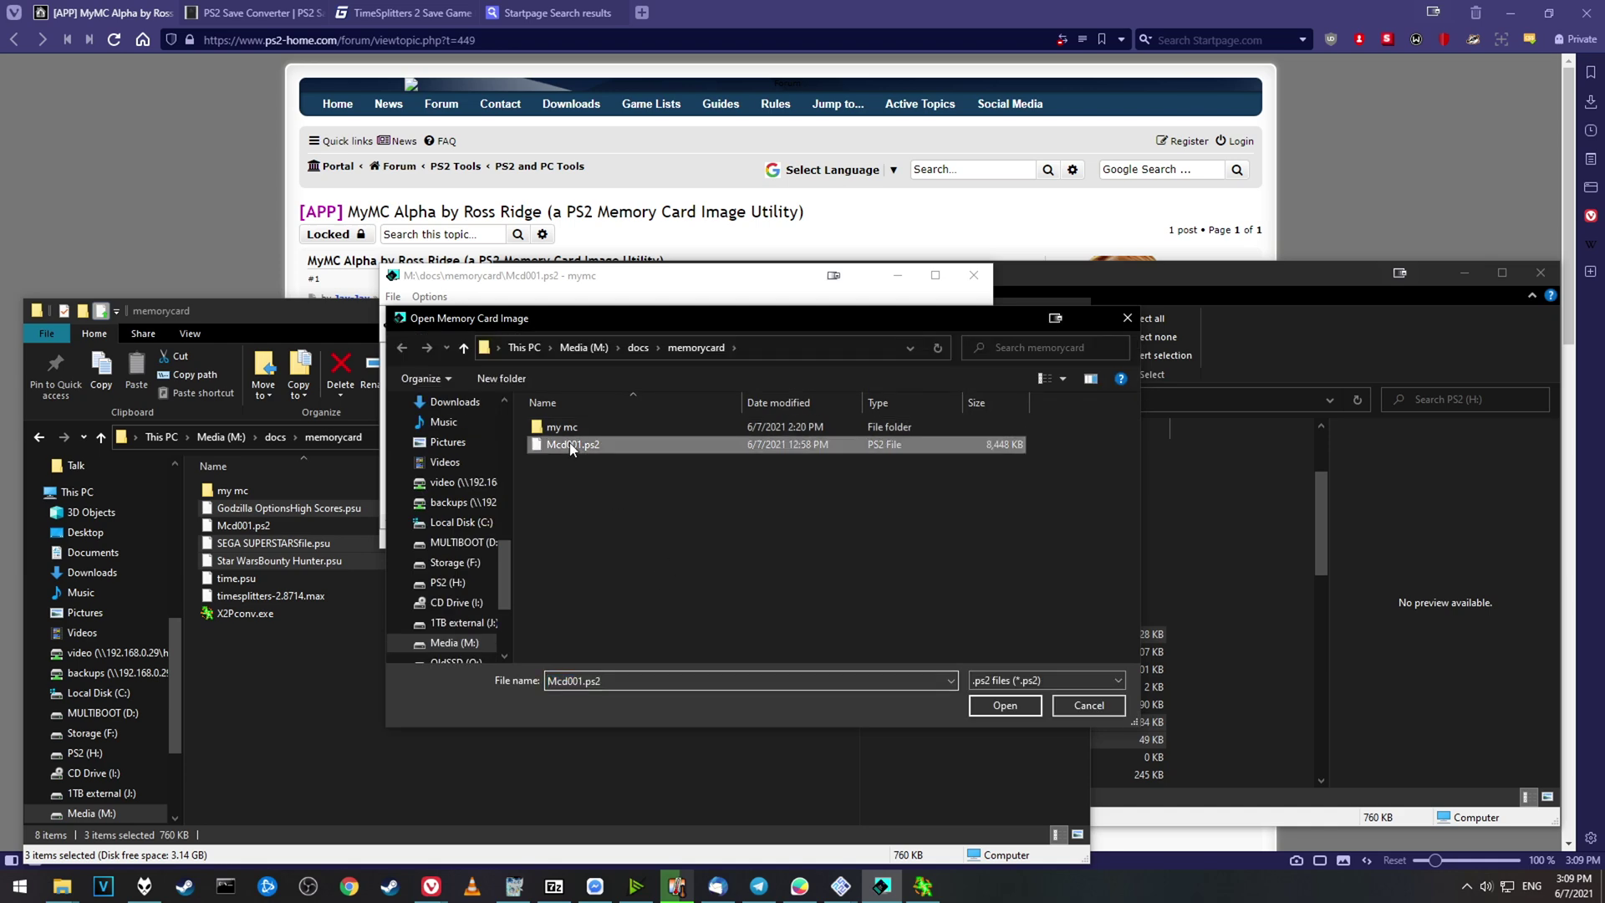
double_click(570, 443)
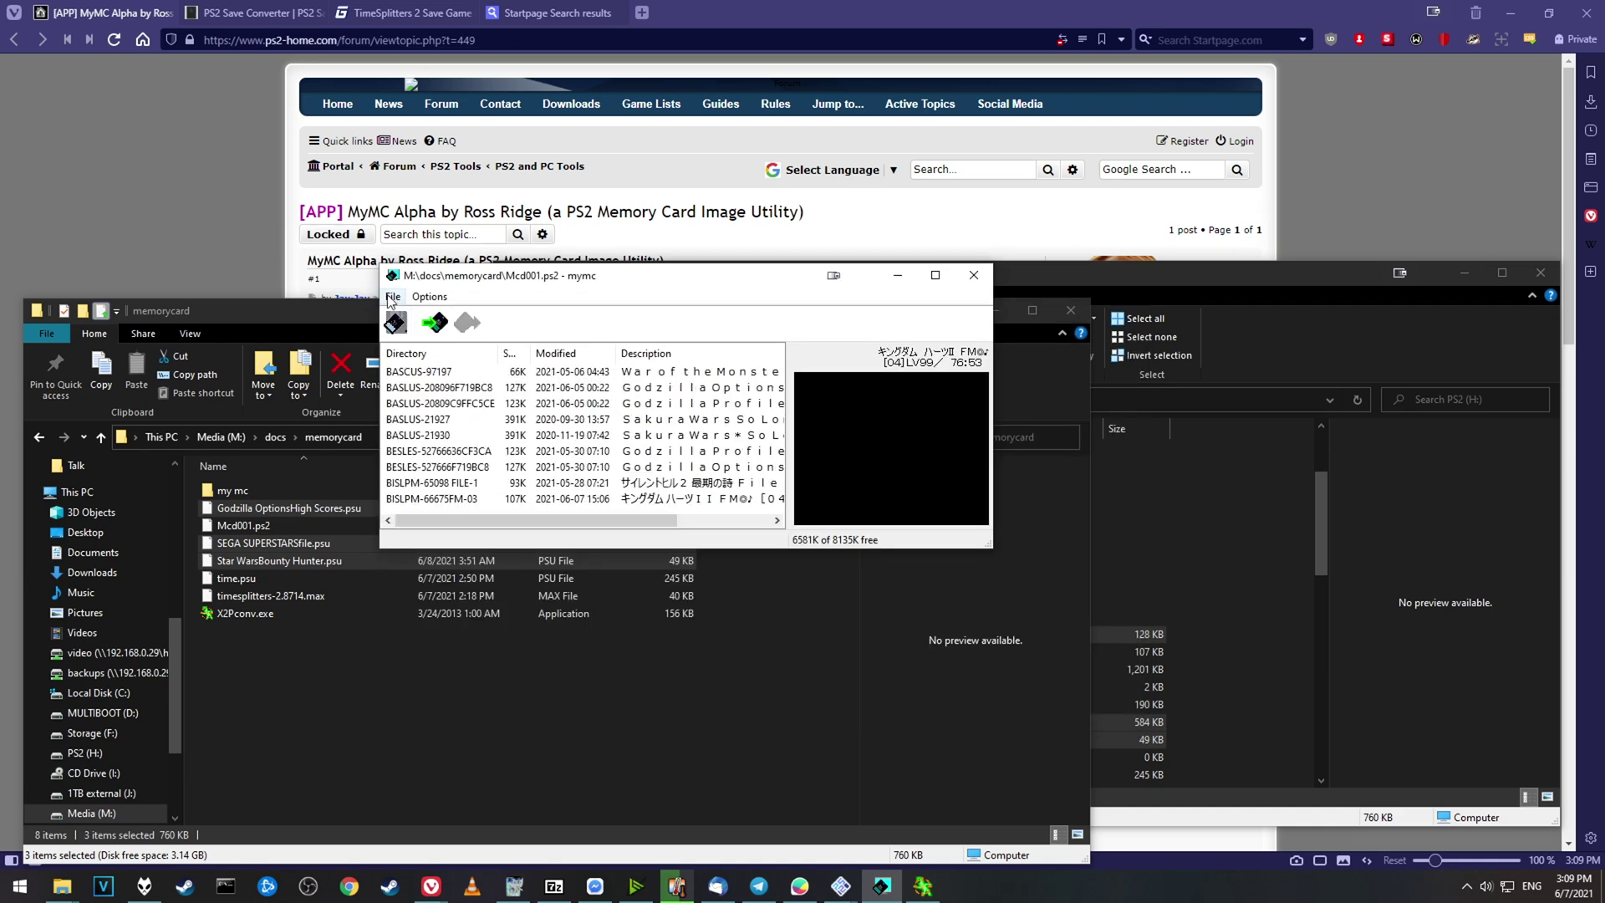
Import SEGA SUPERSTARSfile.psu onto the card and check its new BASLUS-20999 entry.
click(392, 296)
click(428, 359)
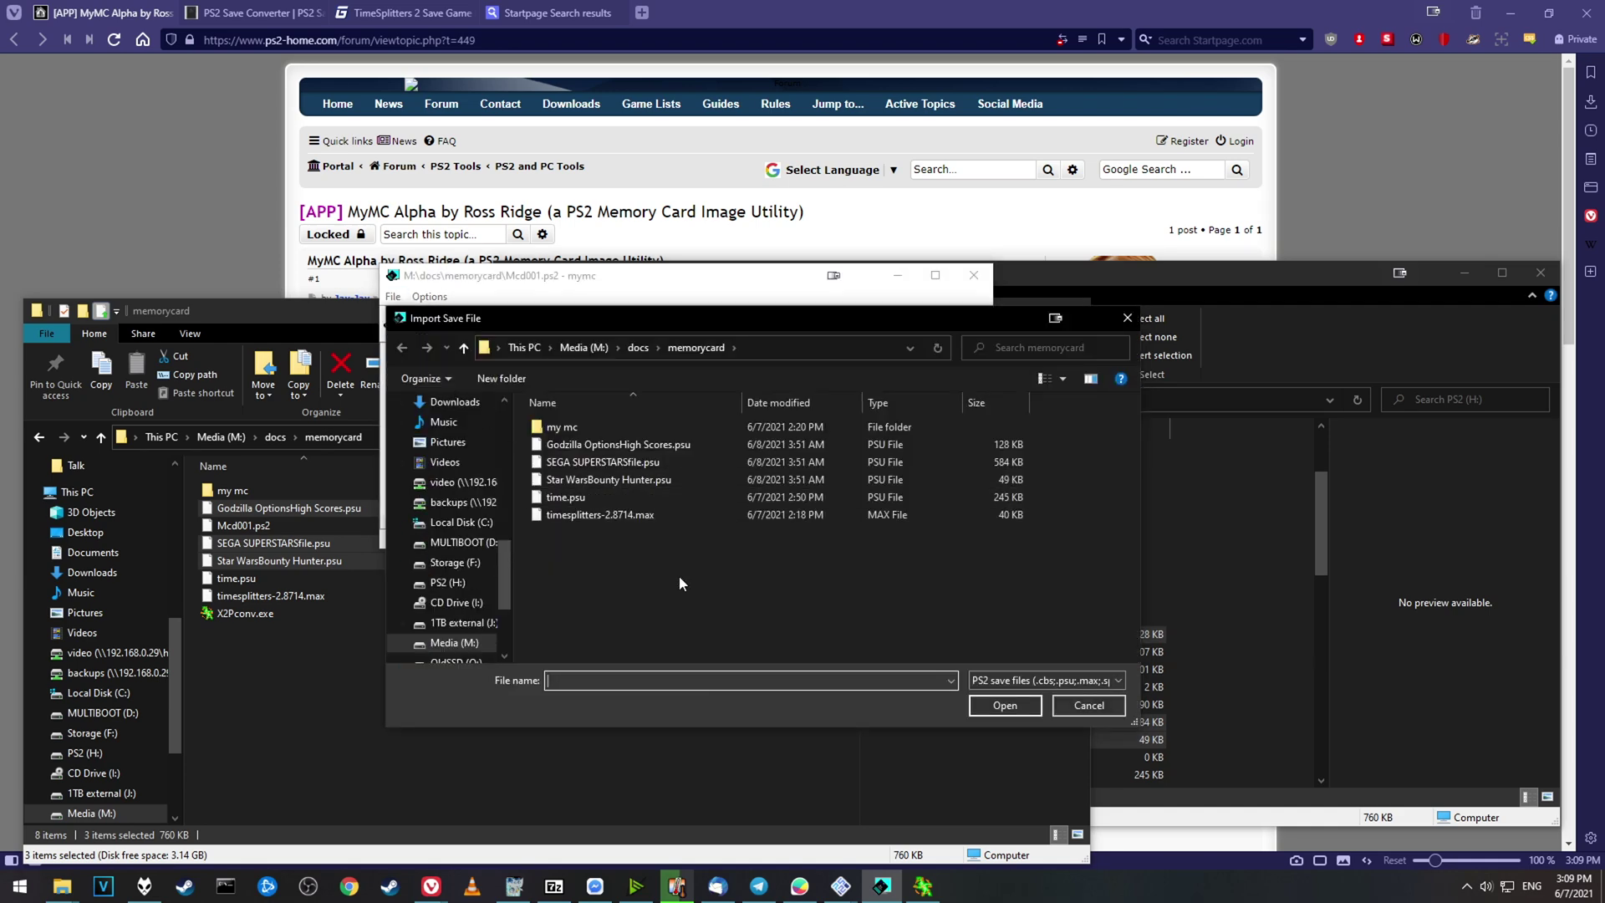
double_click(613, 465)
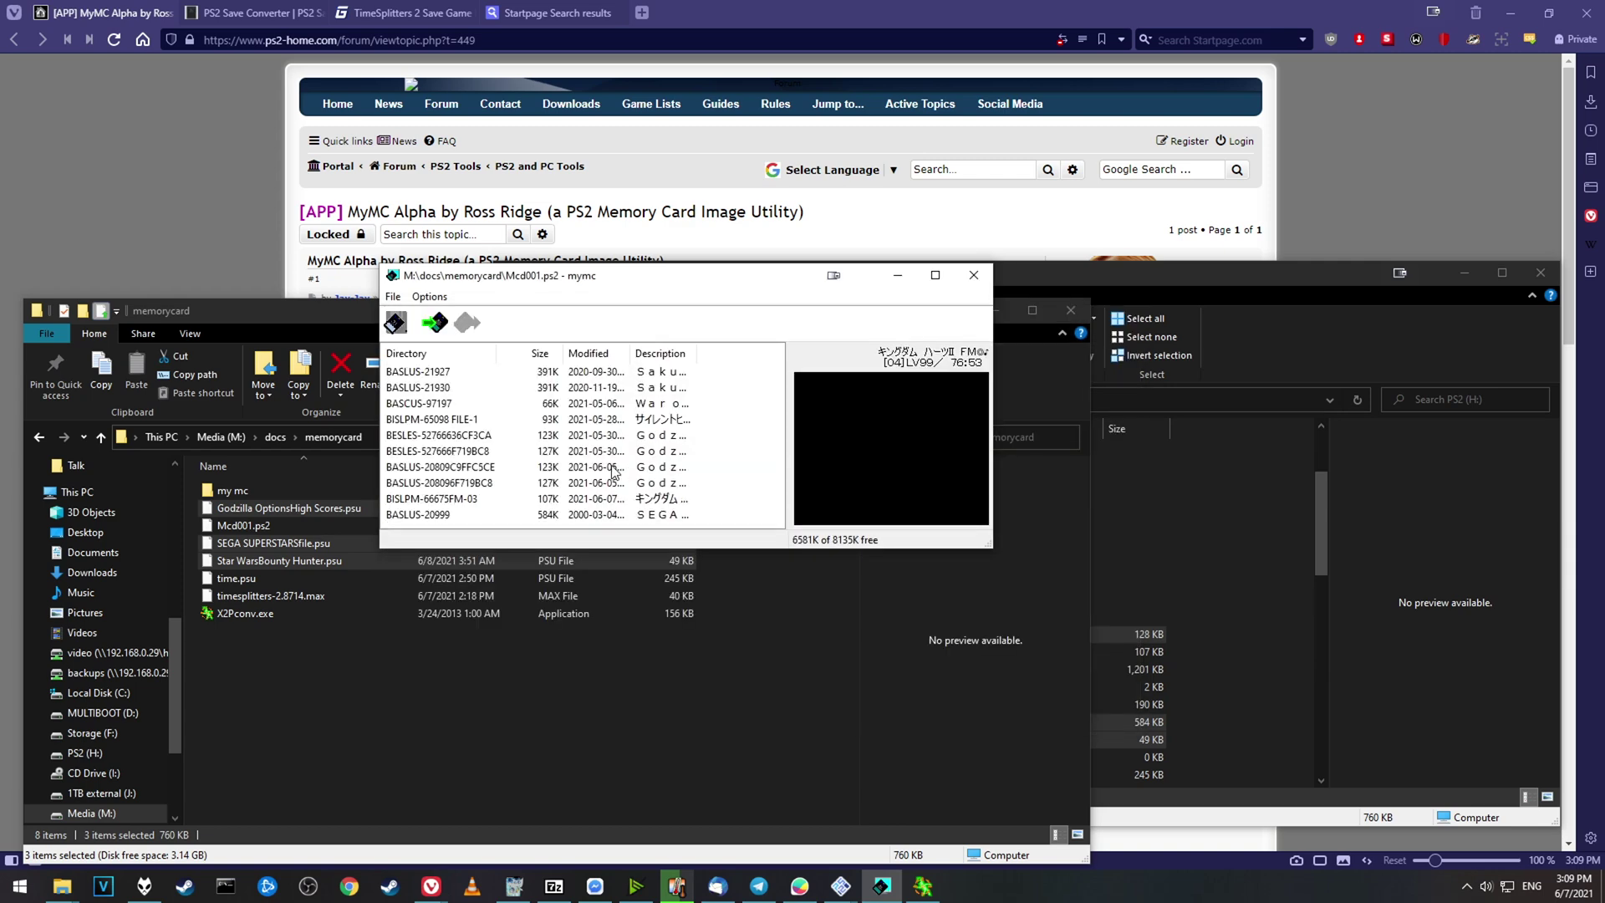
click(709, 438)
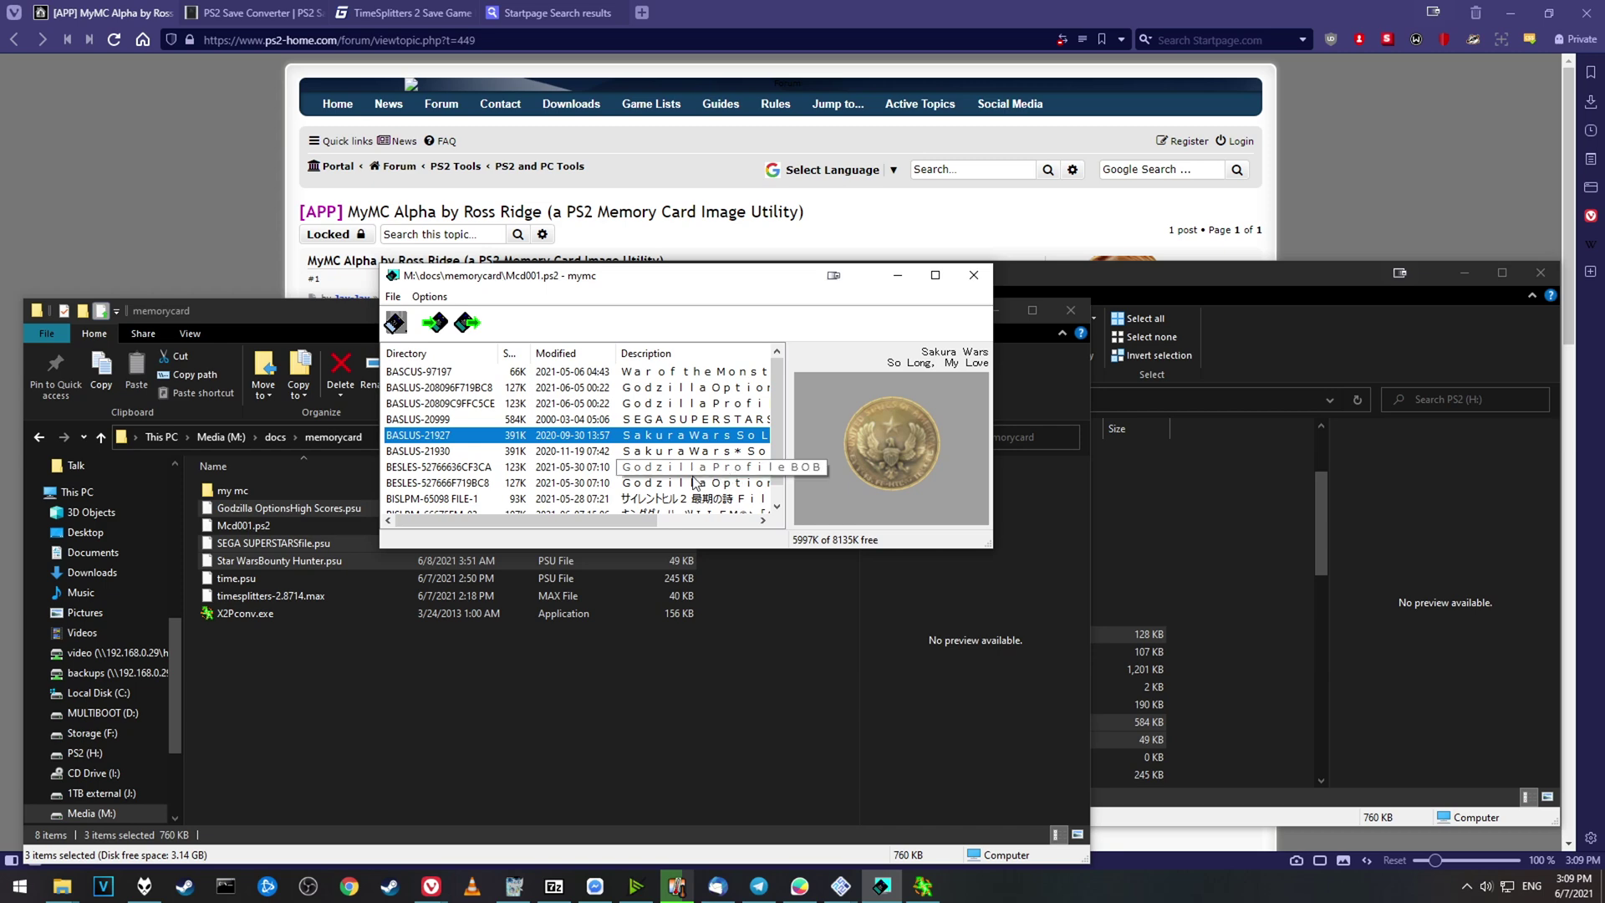
scroll(714, 485, down, 1)
scroll(715, 485, up, 1)
click(656, 422)
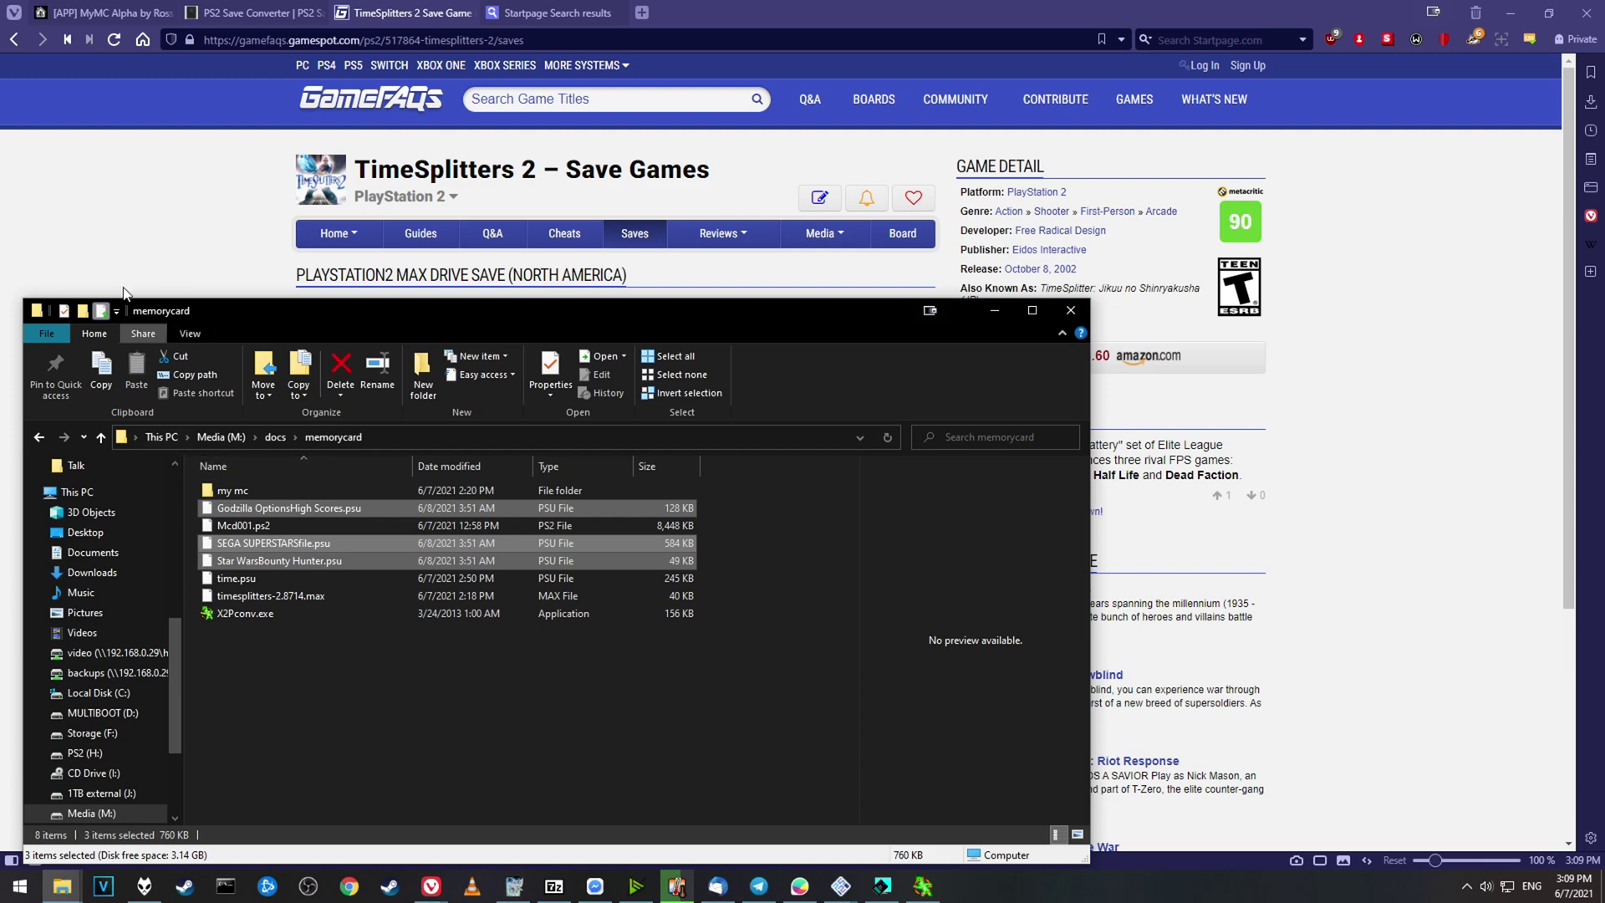
click(125, 294)
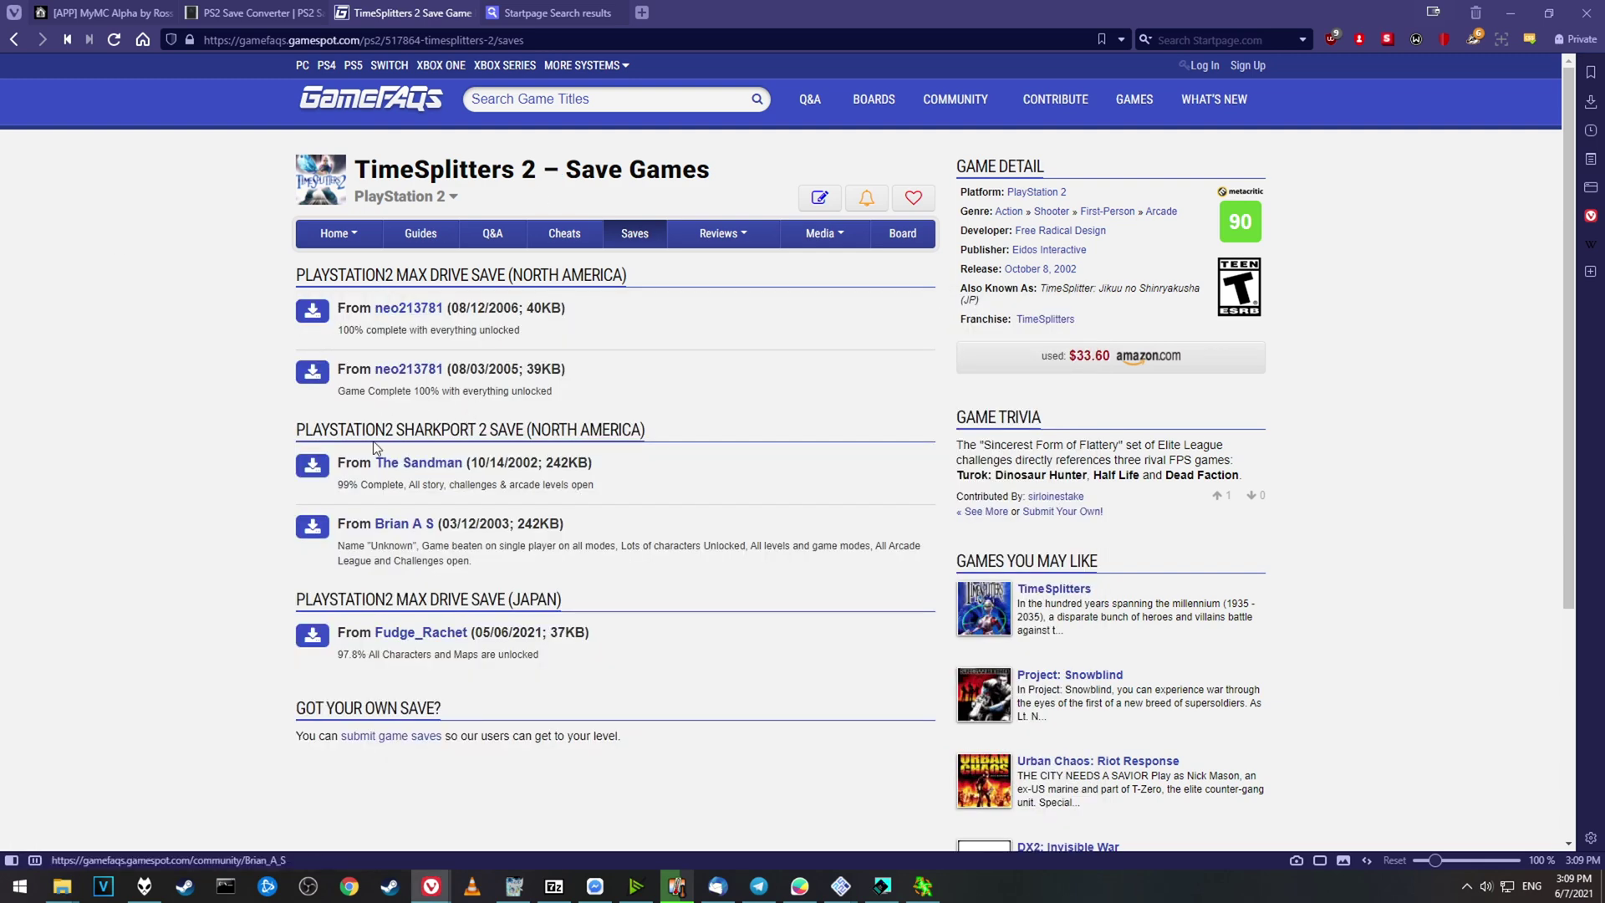
Launch X2Pconv.exe and load Star WarsBounty Hunter.psu into the converter.
mouse_move(76, 893)
click(102, 835)
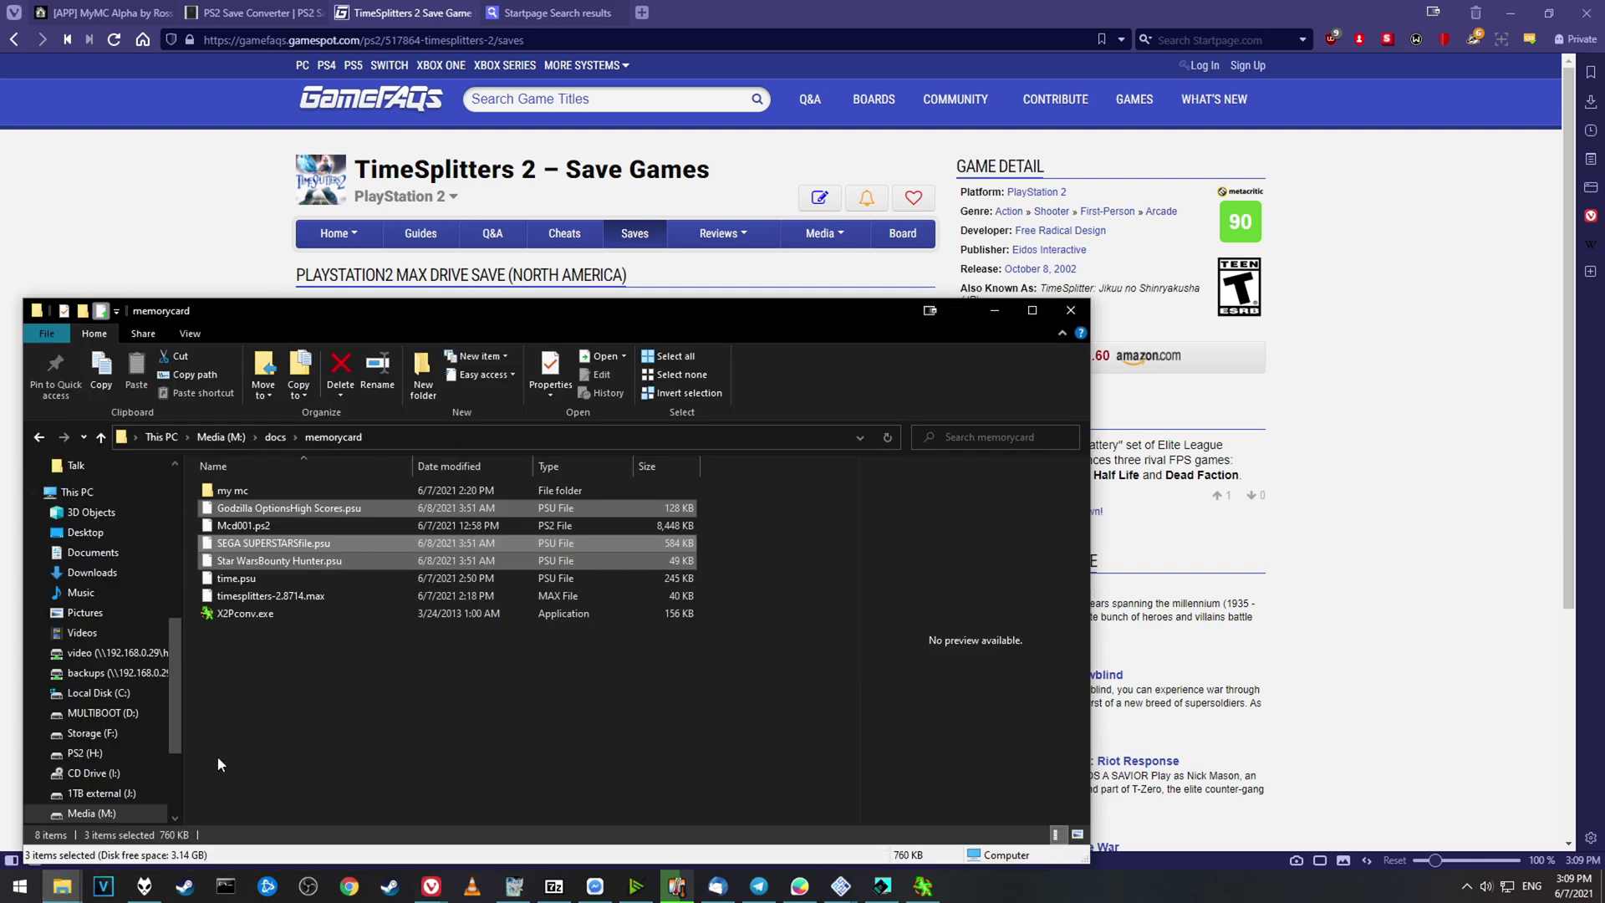
double_click(256, 615)
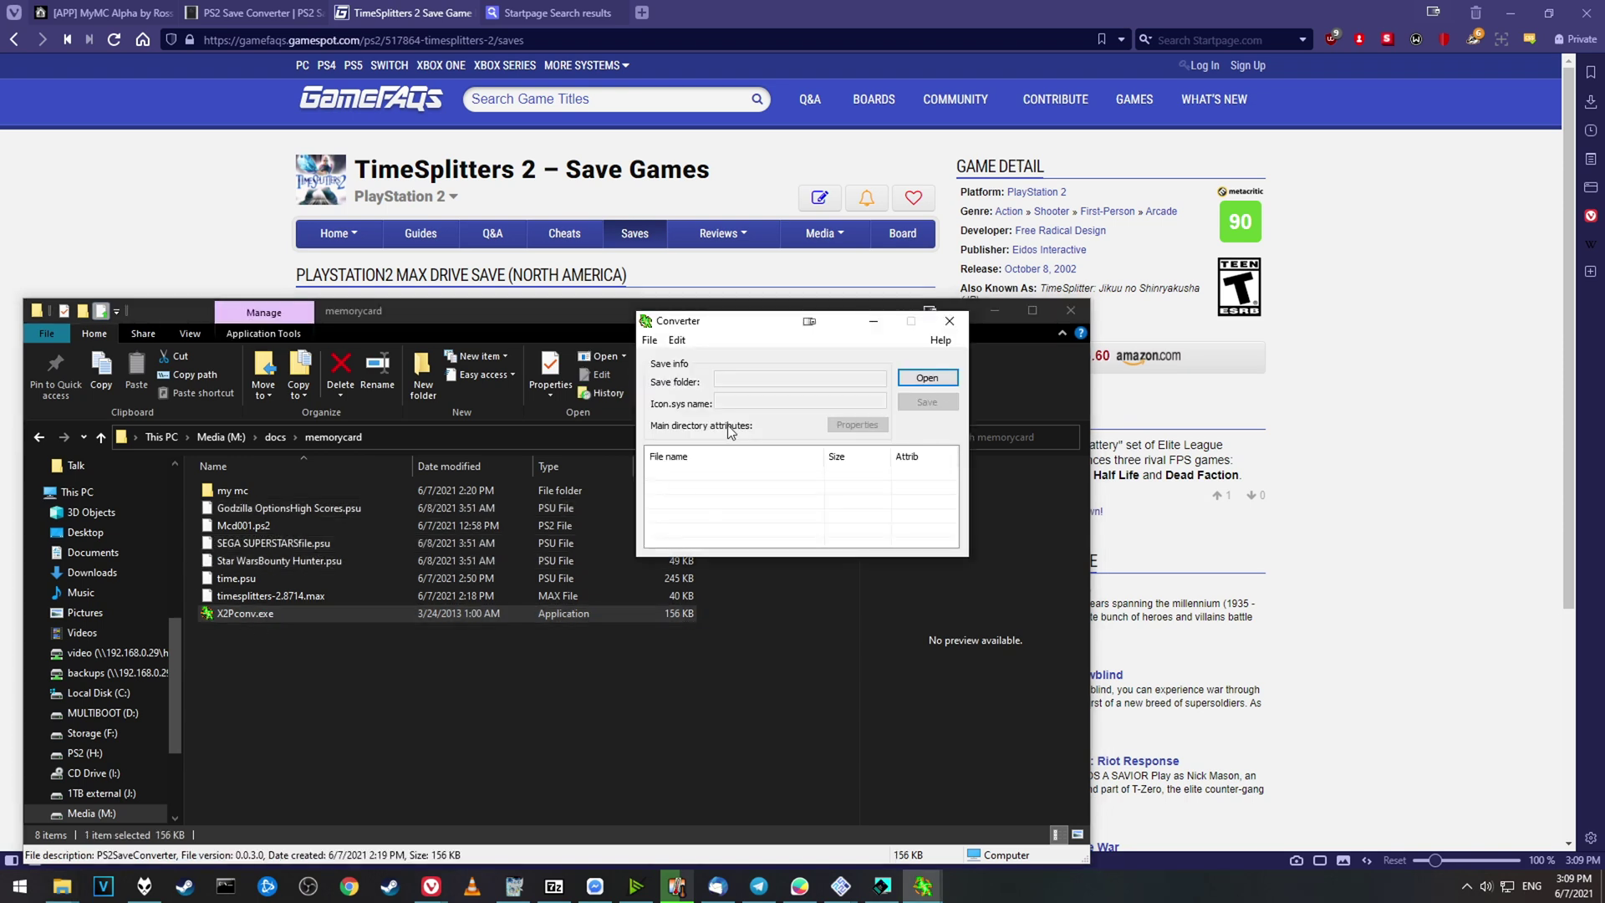
drag(698, 328, 583, 251)
click(534, 263)
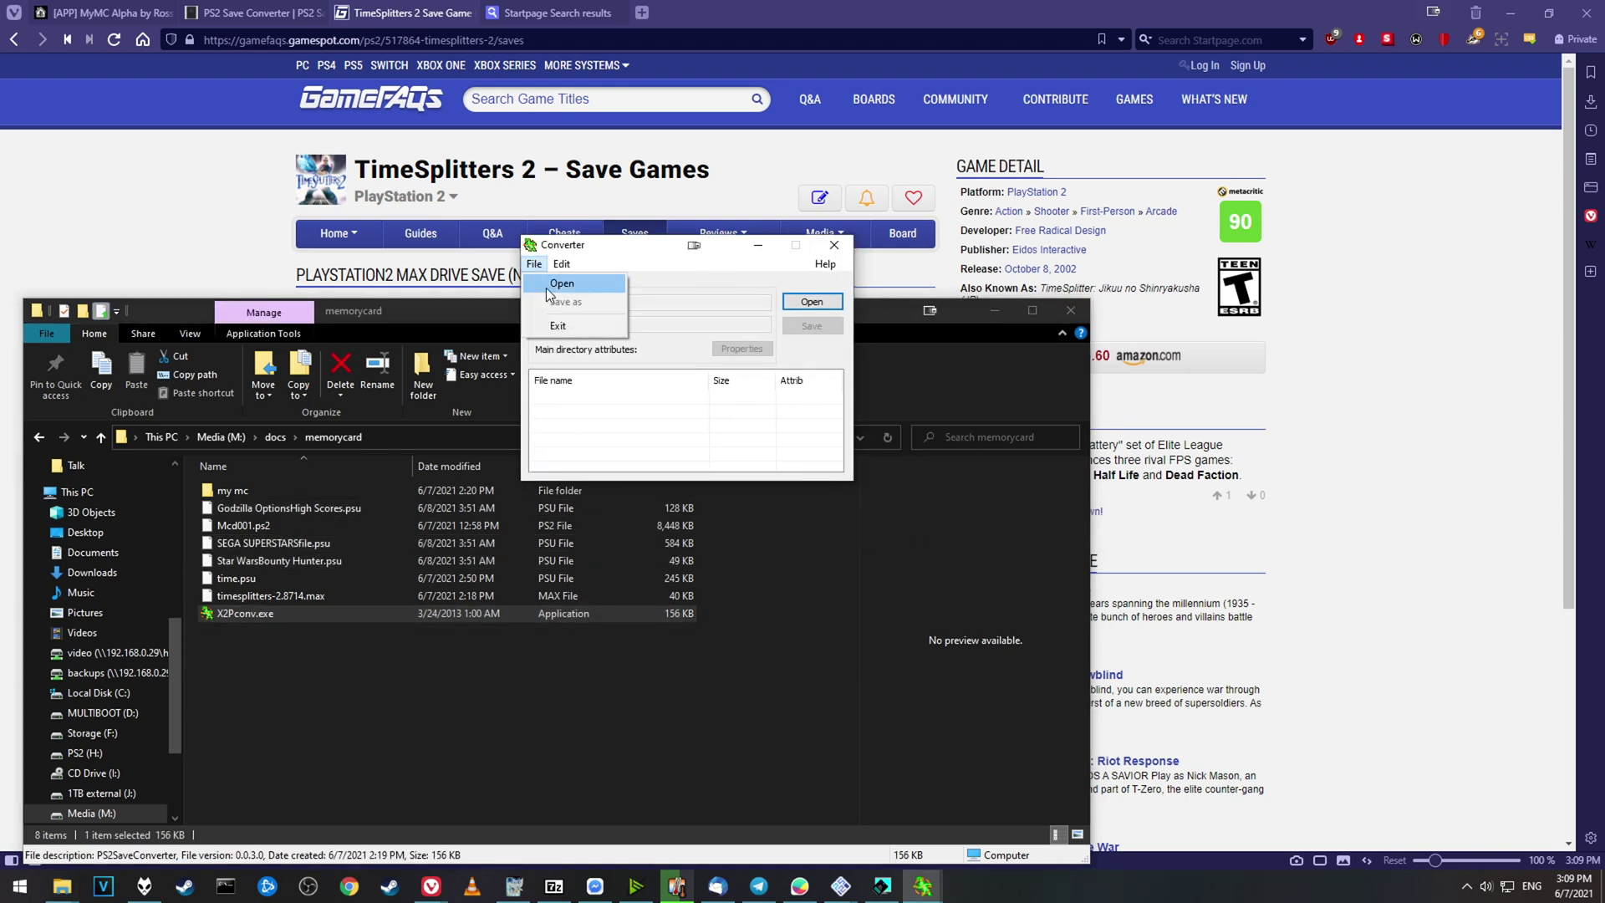
click(553, 287)
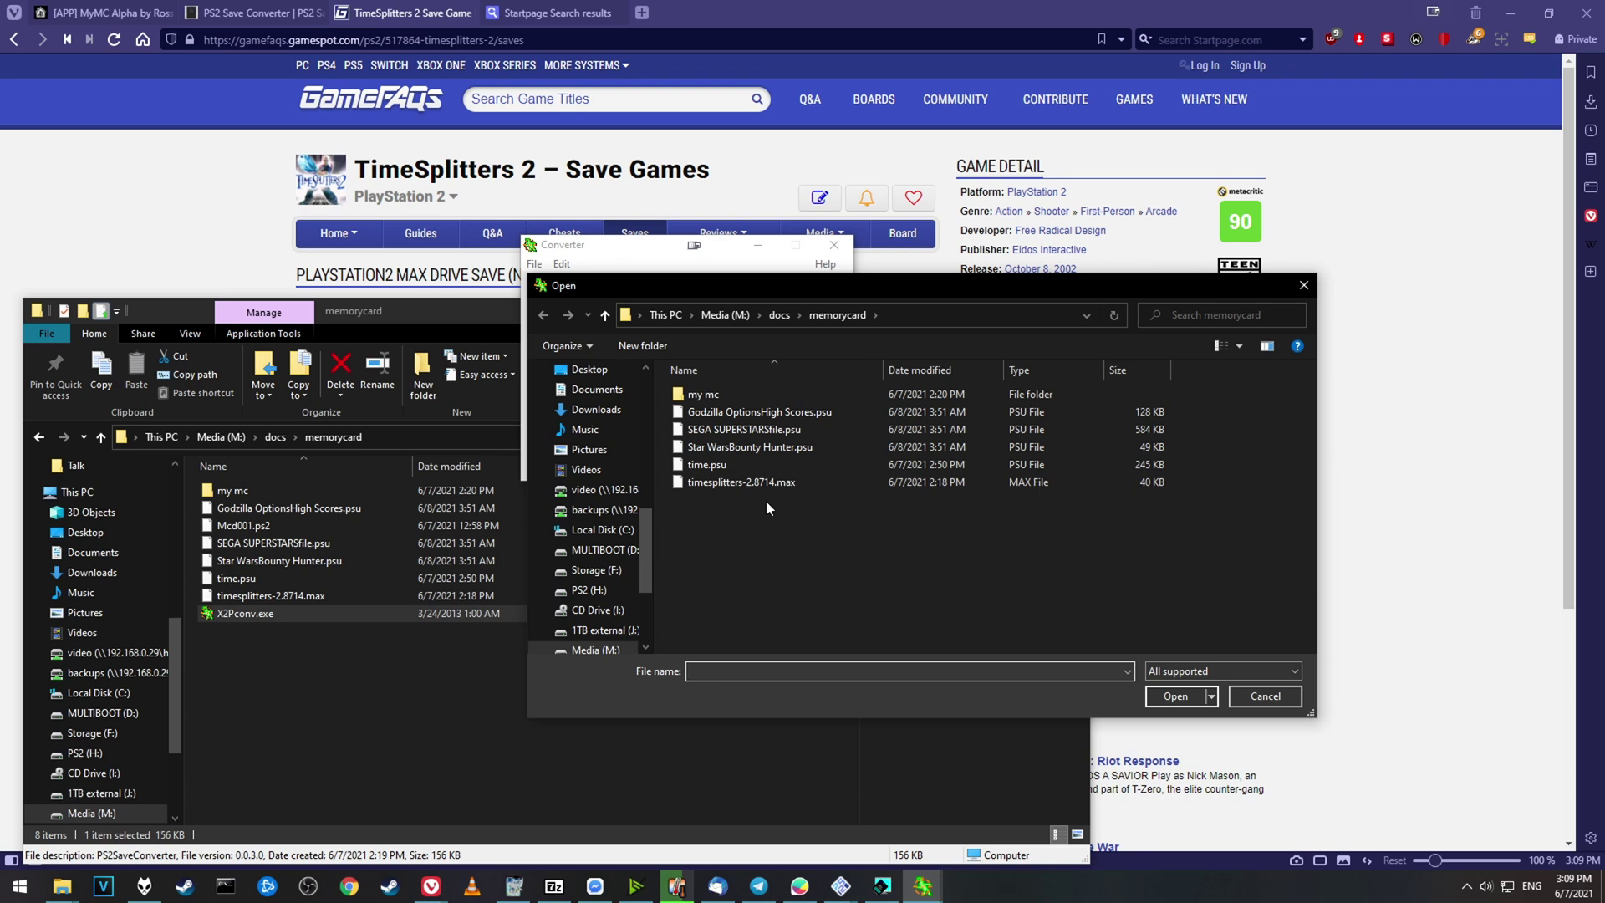
double_click(771, 446)
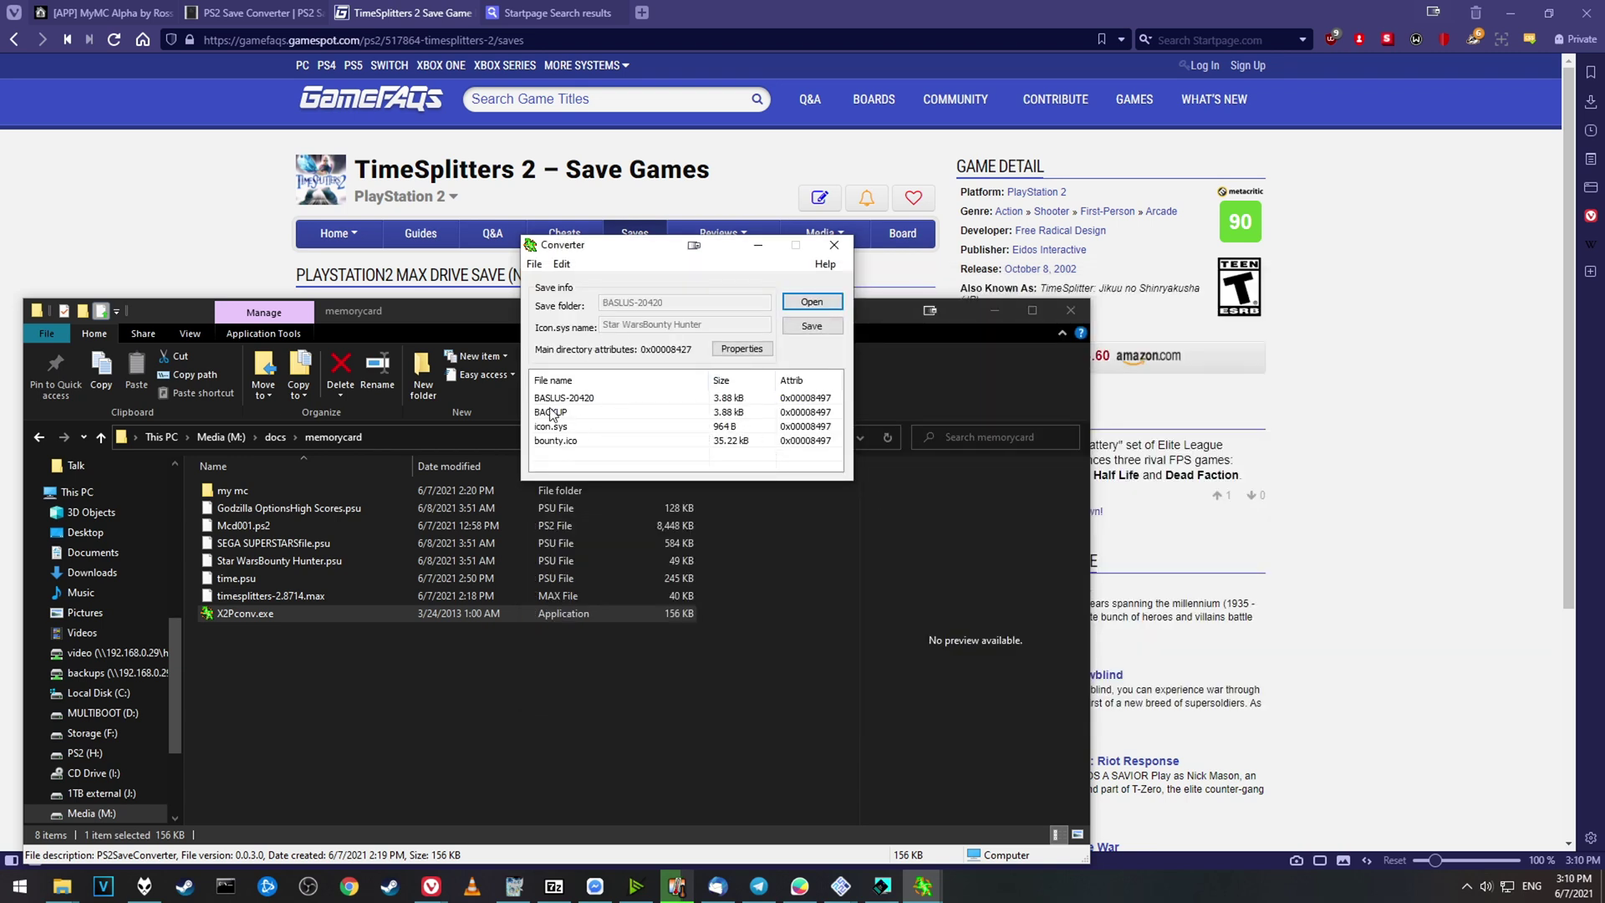
Save it as an Xport-2 (*.xps) file in the memorycard folder.
click(535, 264)
click(564, 304)
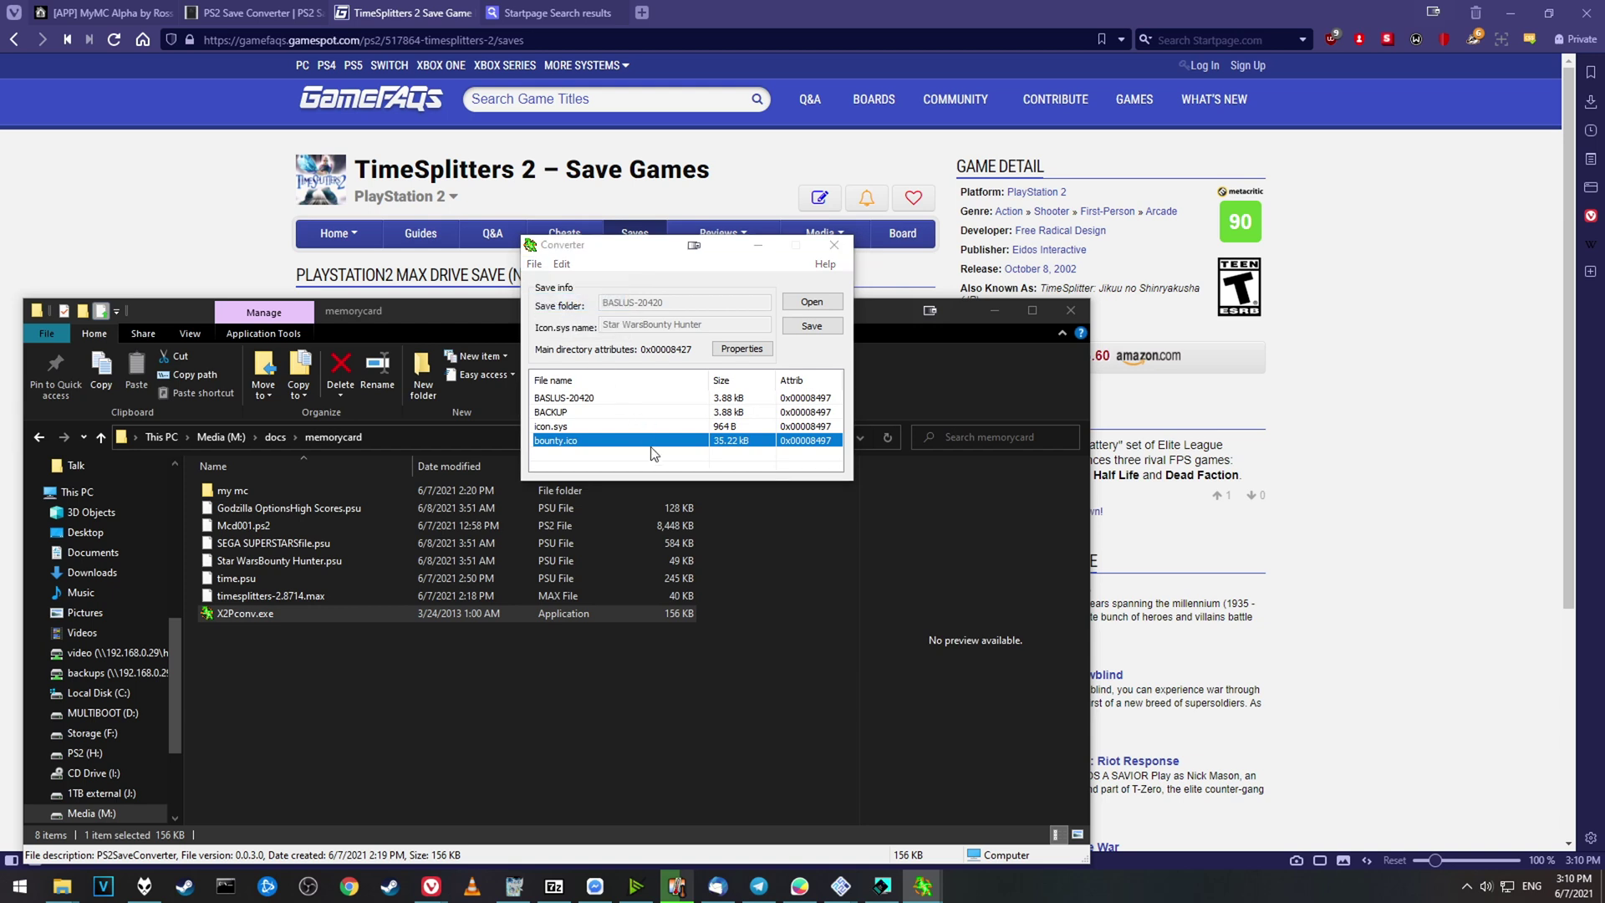
click(746, 654)
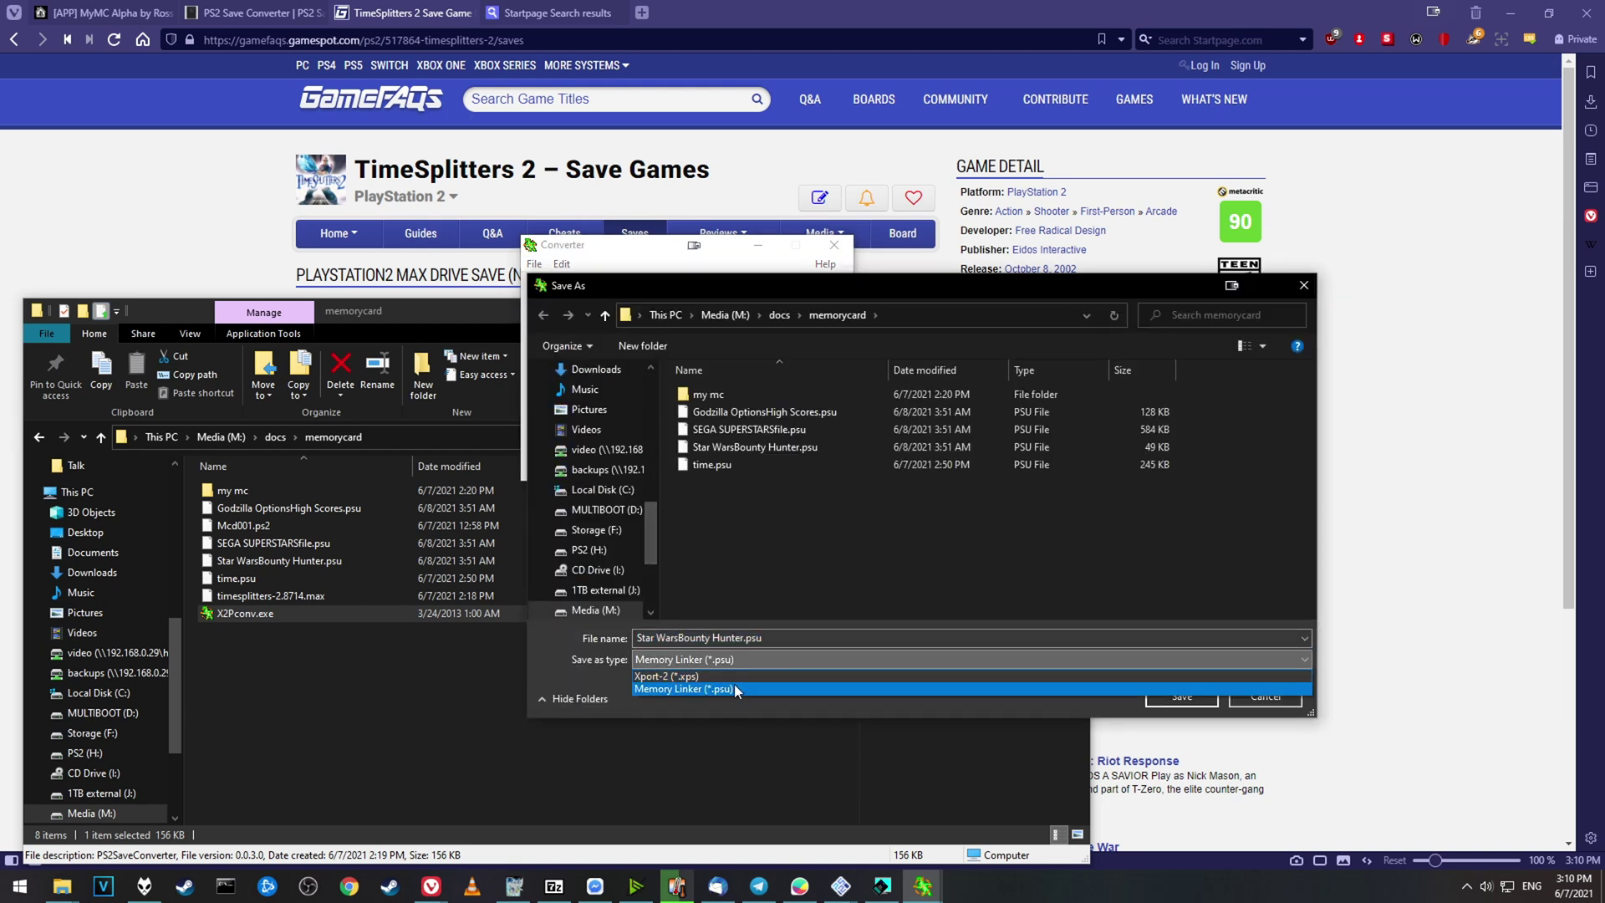
click(684, 675)
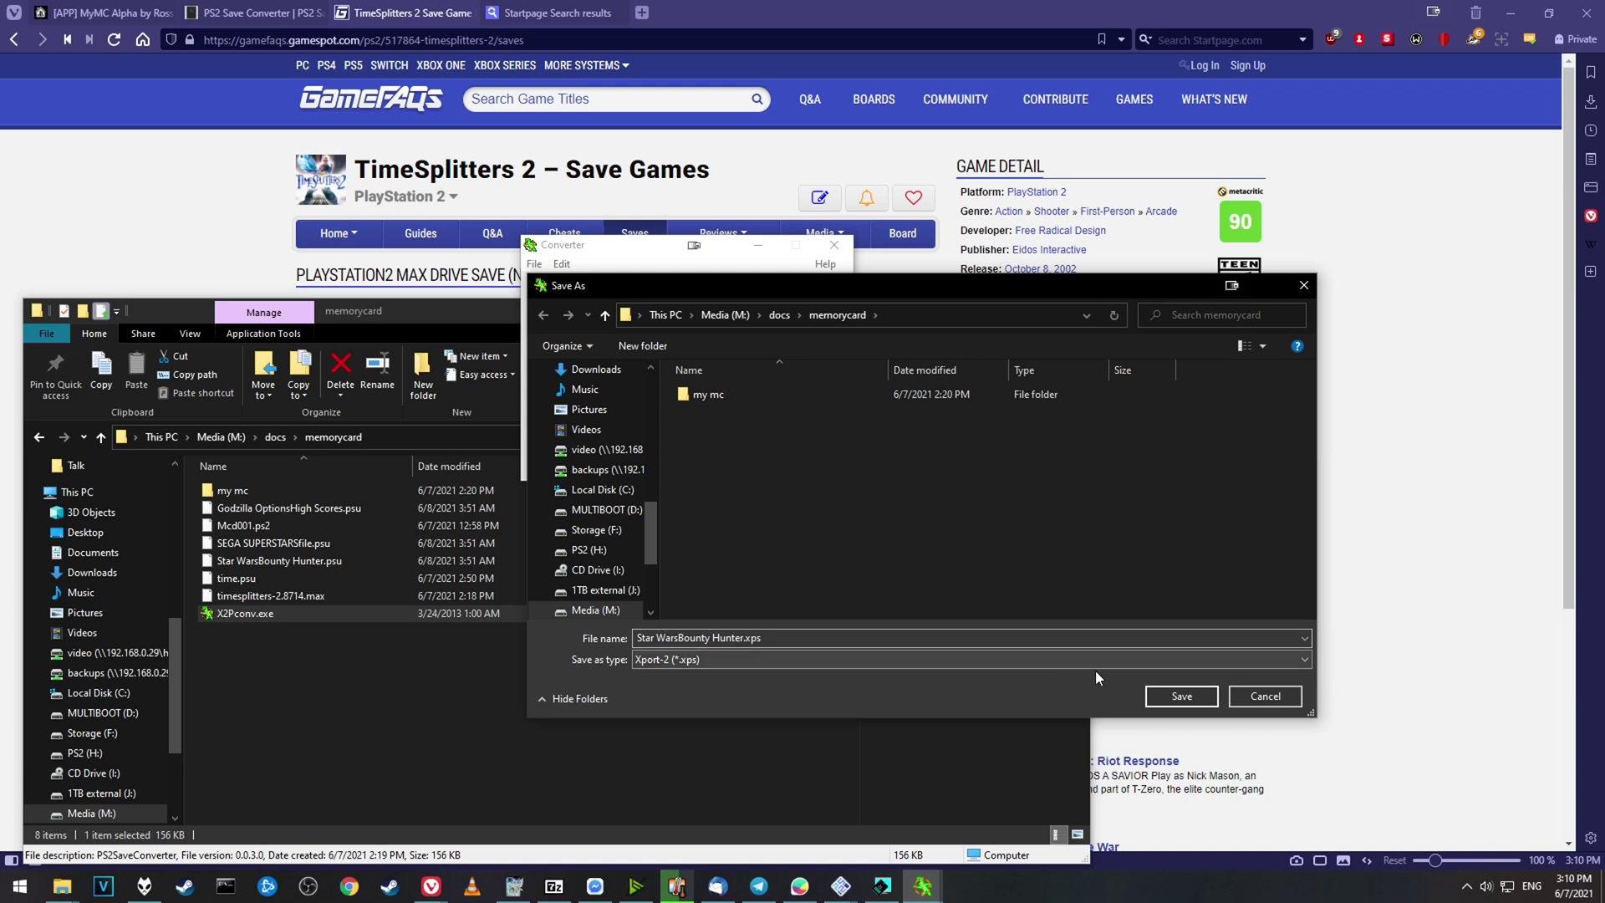
click(1170, 695)
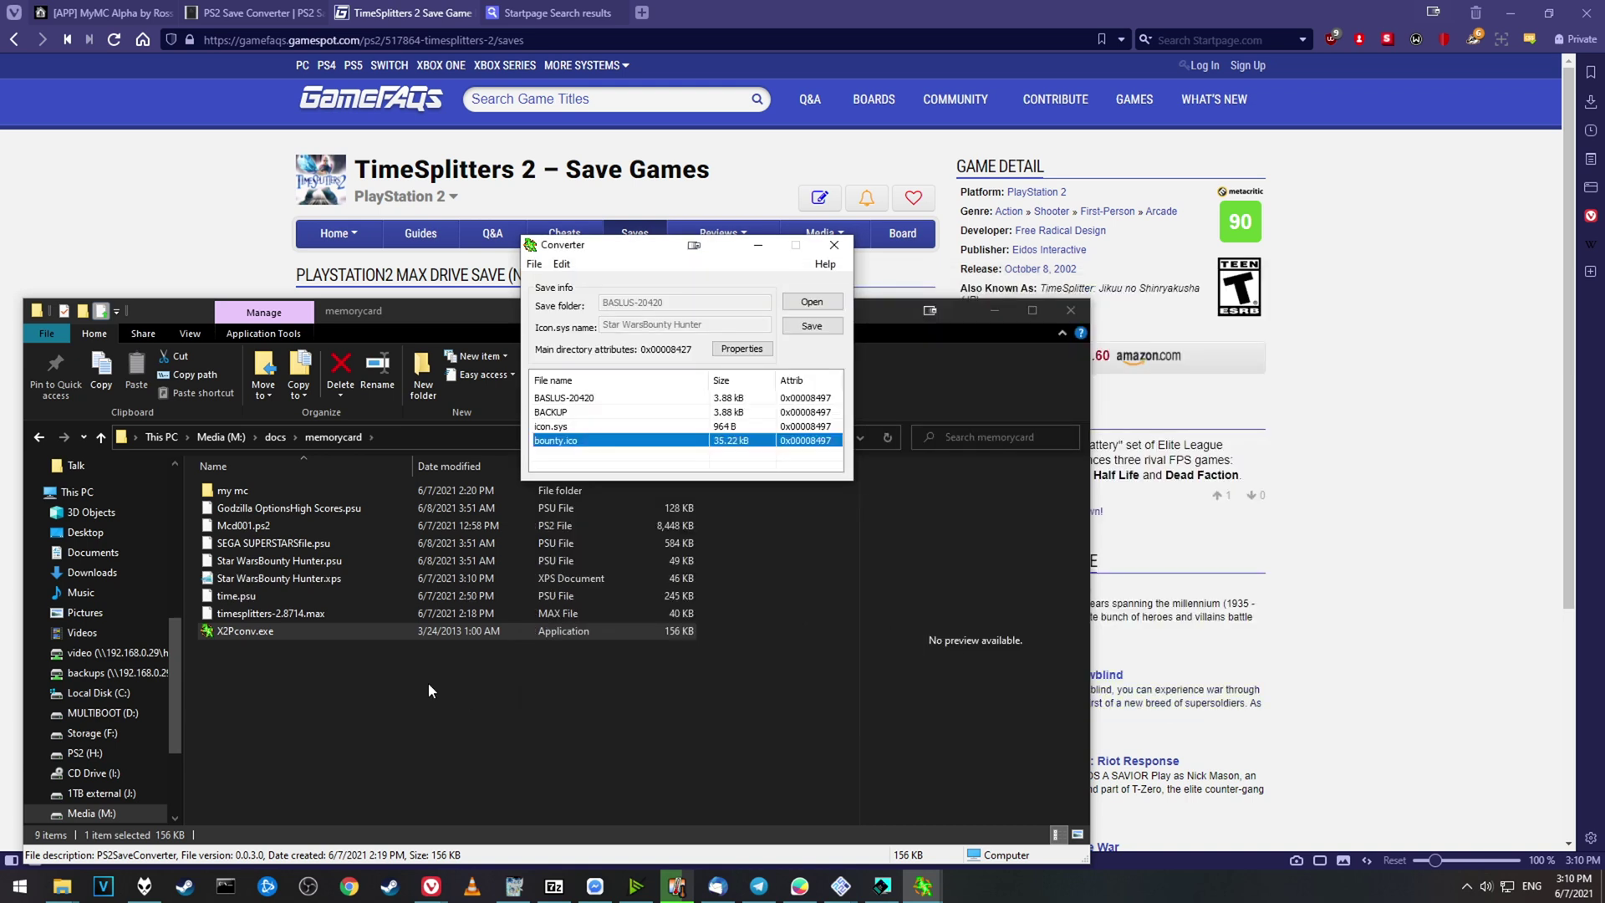
click(327, 578)
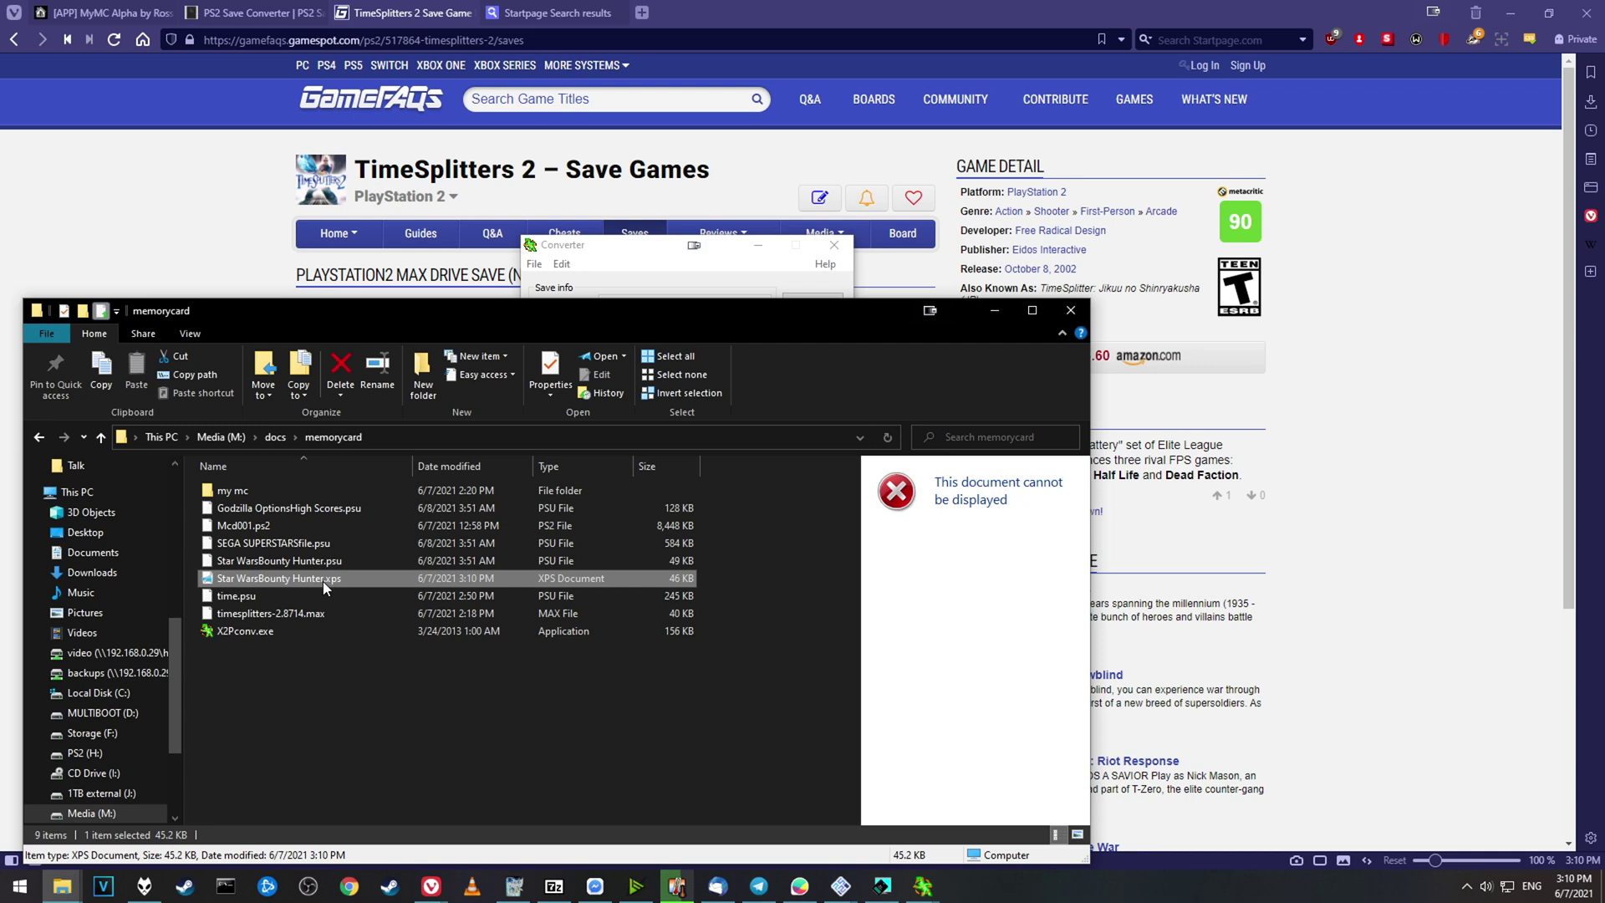
Check the new Star WarsBounty Hunter.xps in Explorer and return to the mymc Mcd001.ps2 list.
click(308, 598)
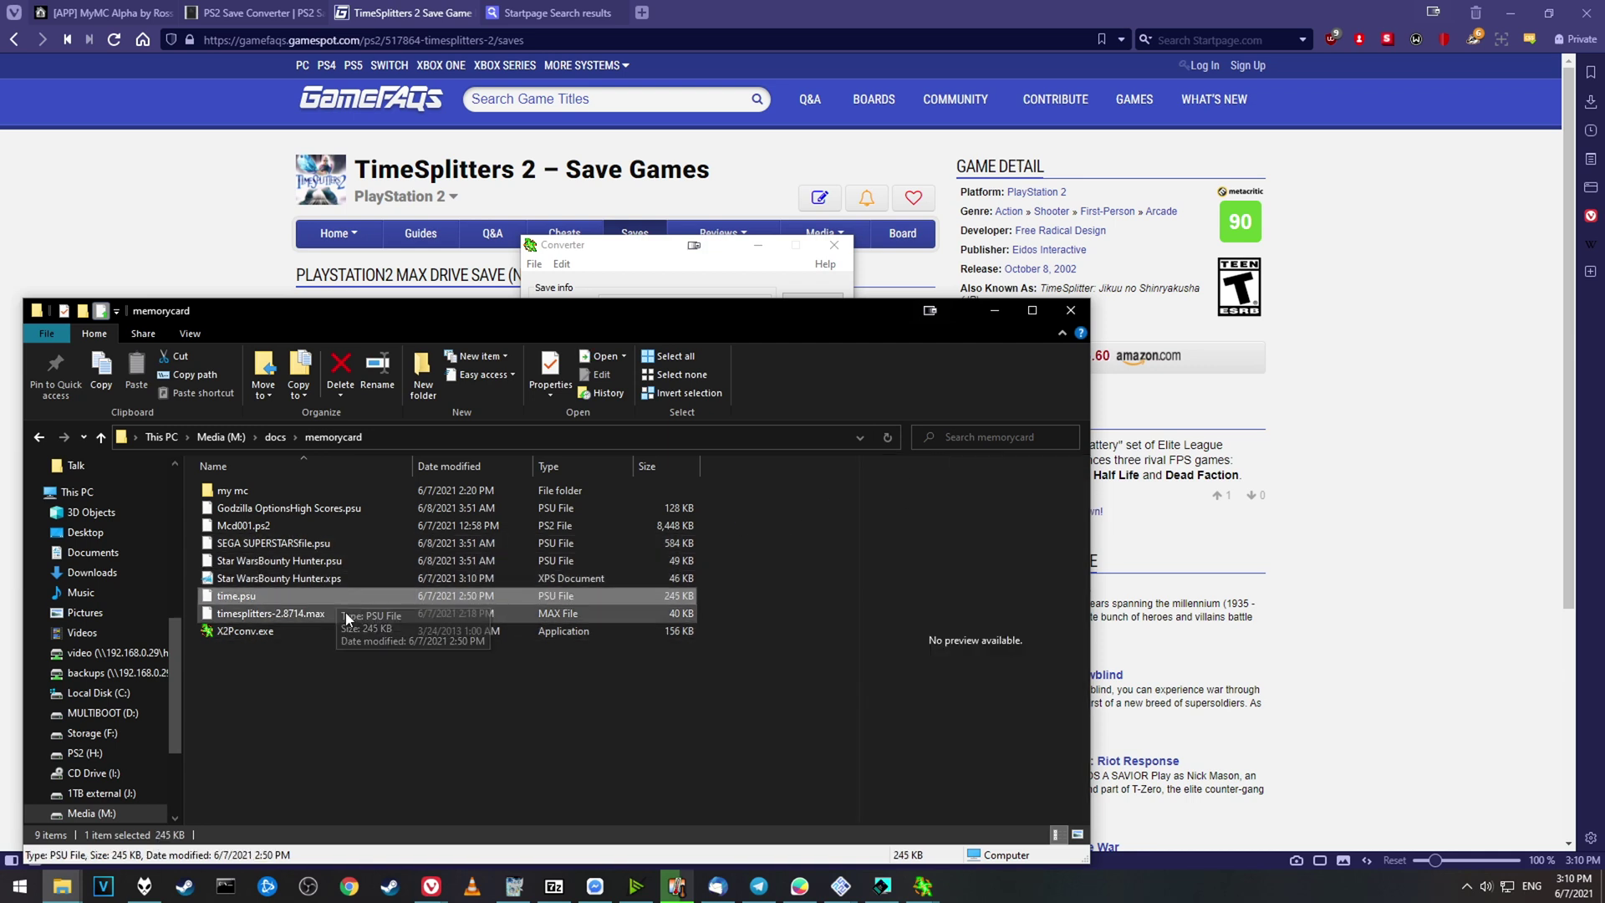
click(612, 251)
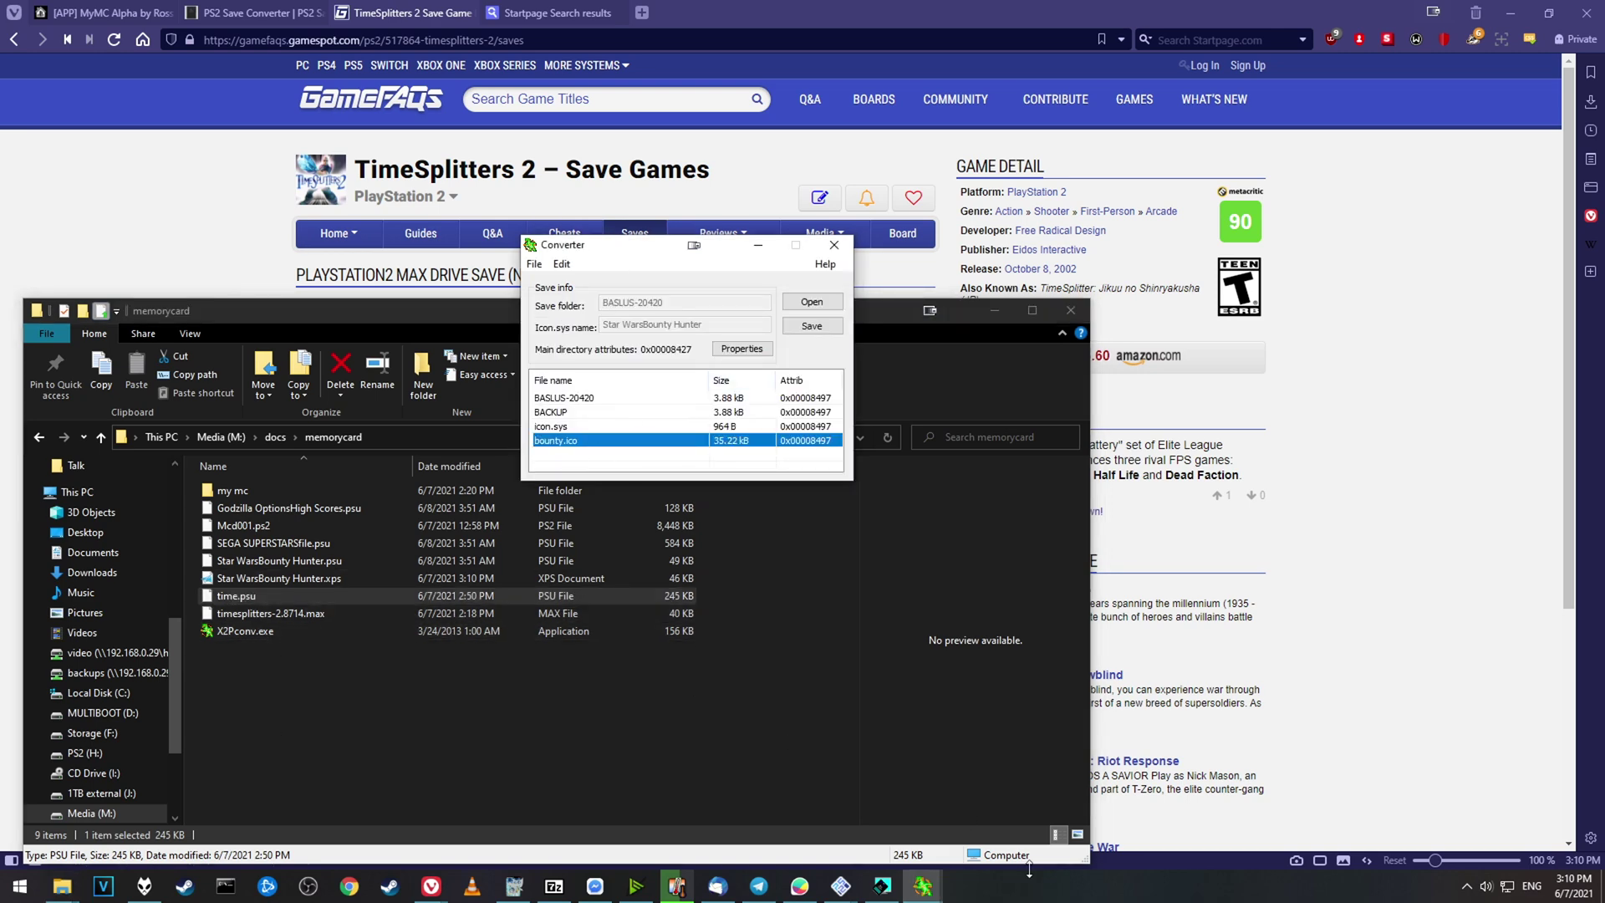
click(882, 886)
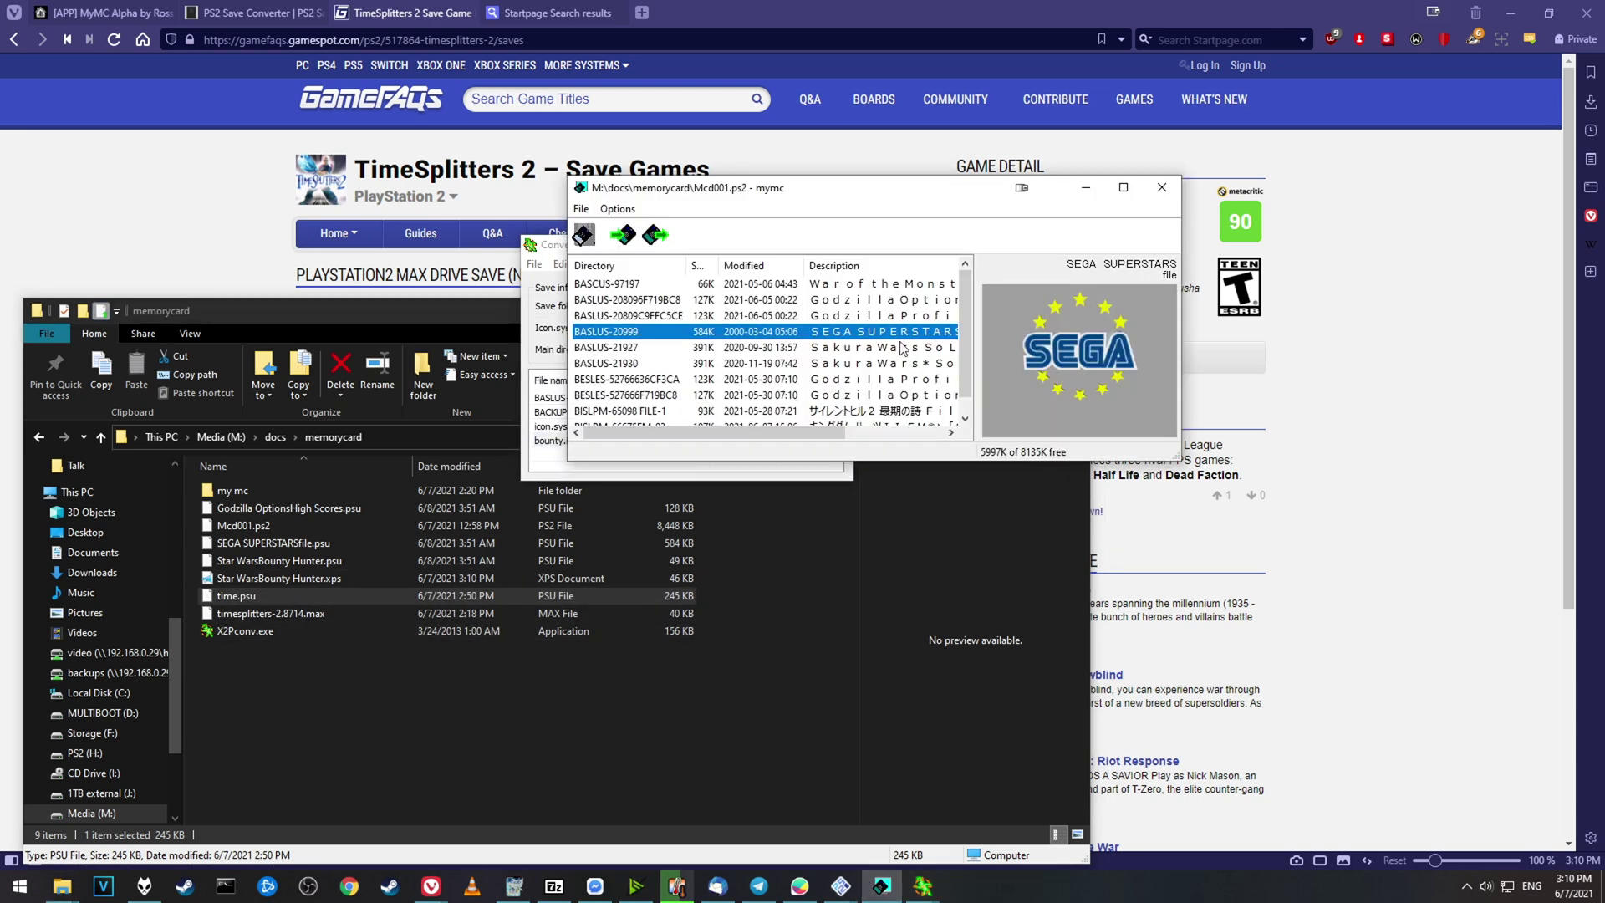